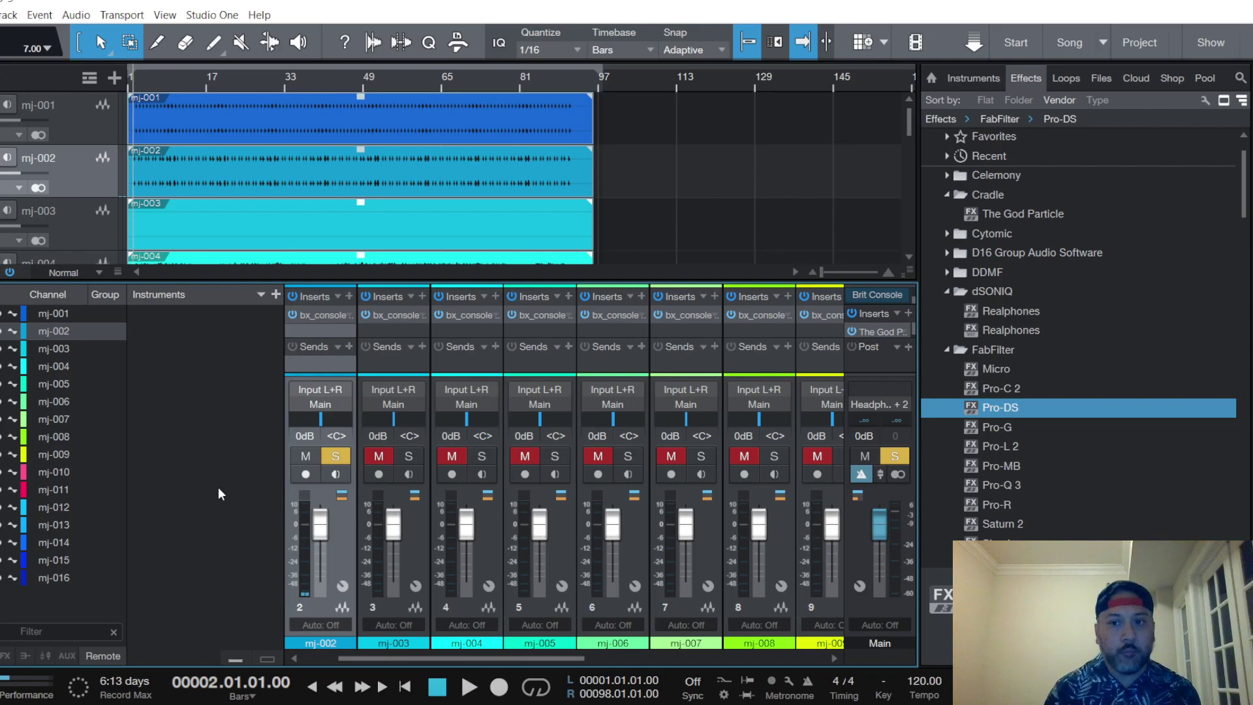
Review The God Particle on the Main output and bx_console SSL 4000 E on channel mj-002, closing each plug-in
left_click(880, 333)
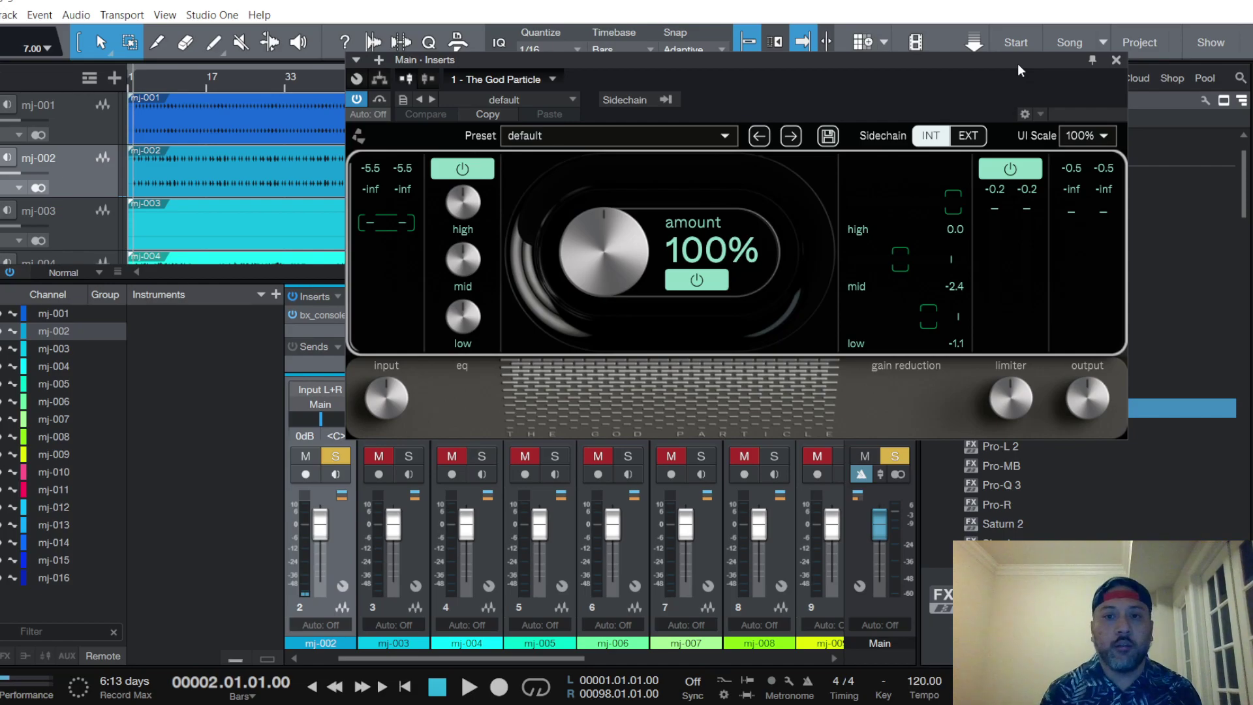
left_click(1116, 61)
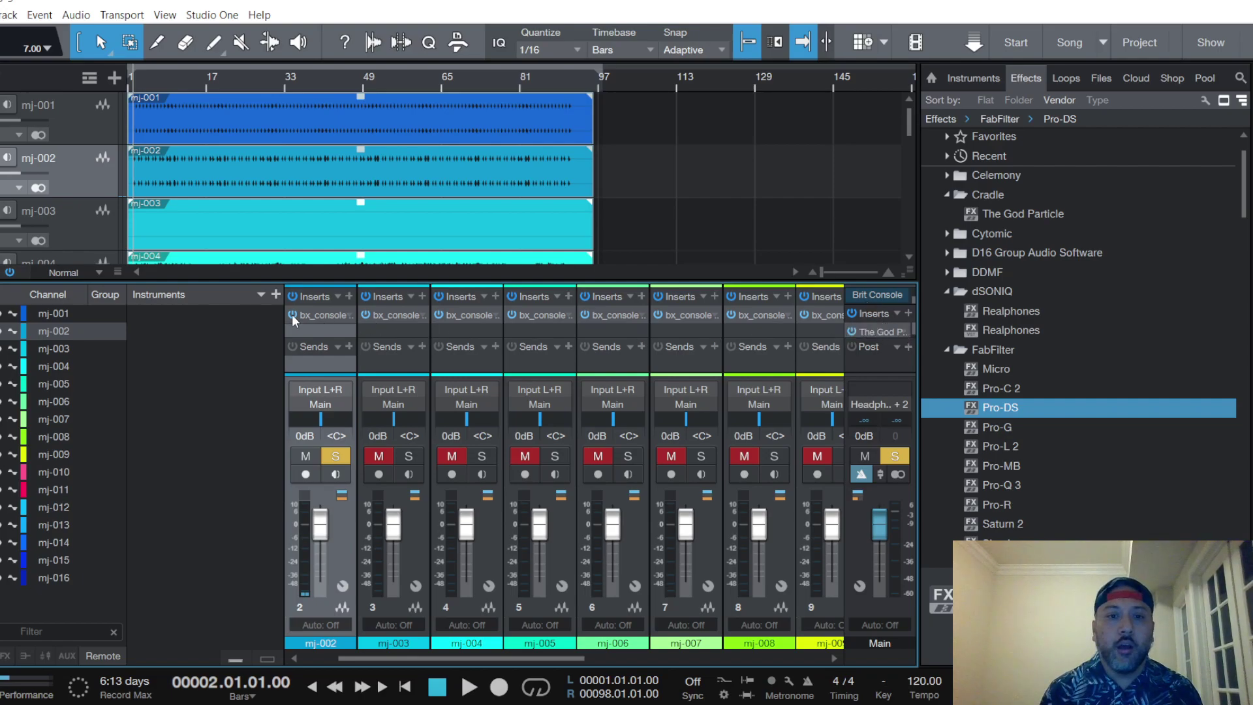
left_click(317, 315)
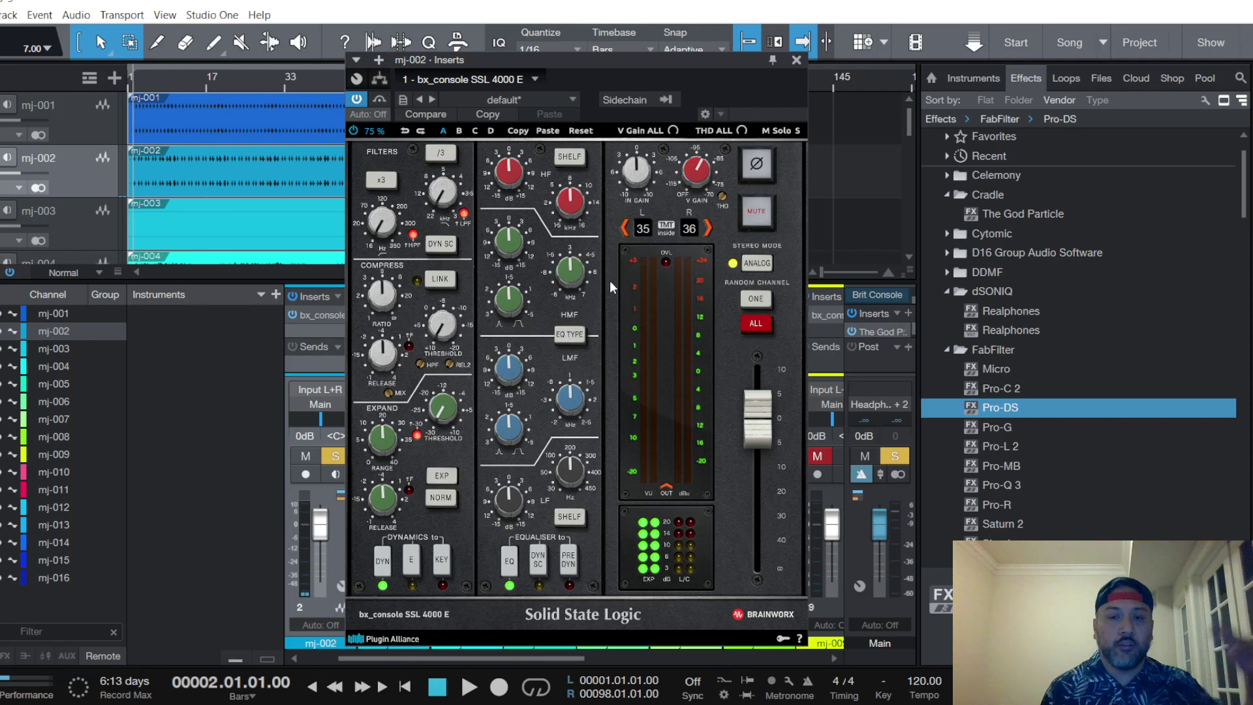
left_click(796, 60)
Review the CLA-76 Stereo and bx_console SSL 4000 E inserts on channel mj-013
left_click_drag(532, 657, 806, 650)
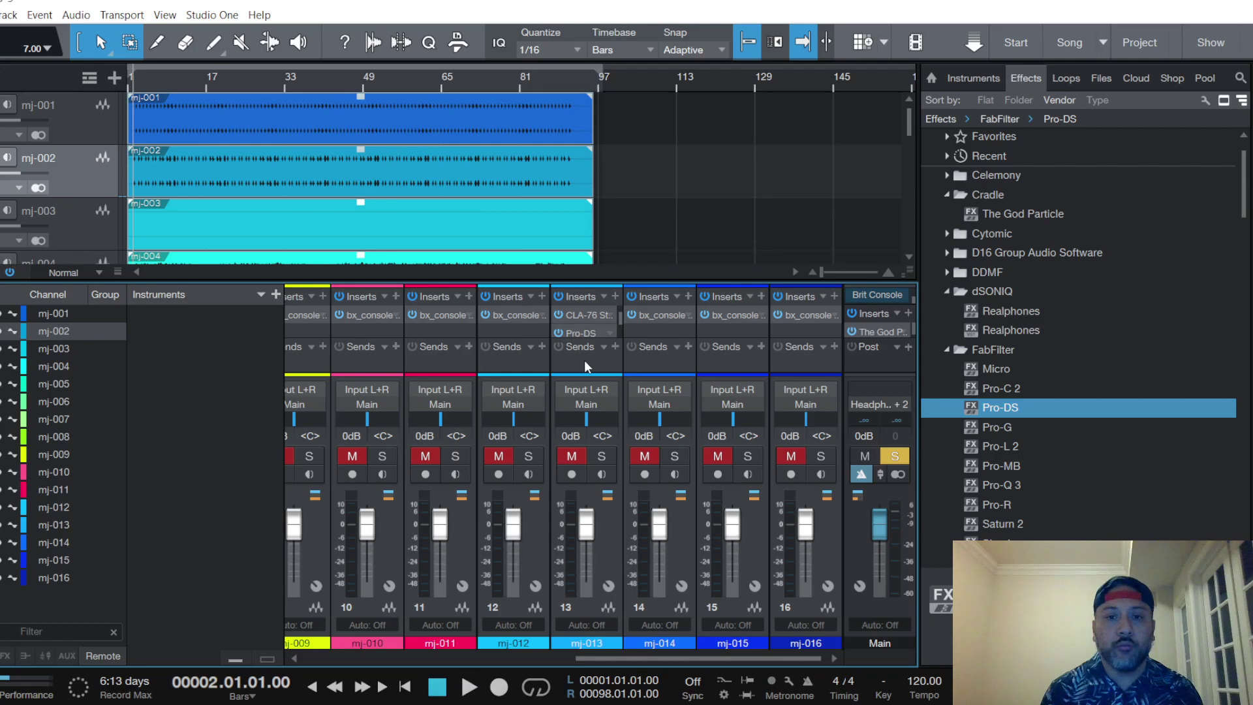
left_click(584, 314)
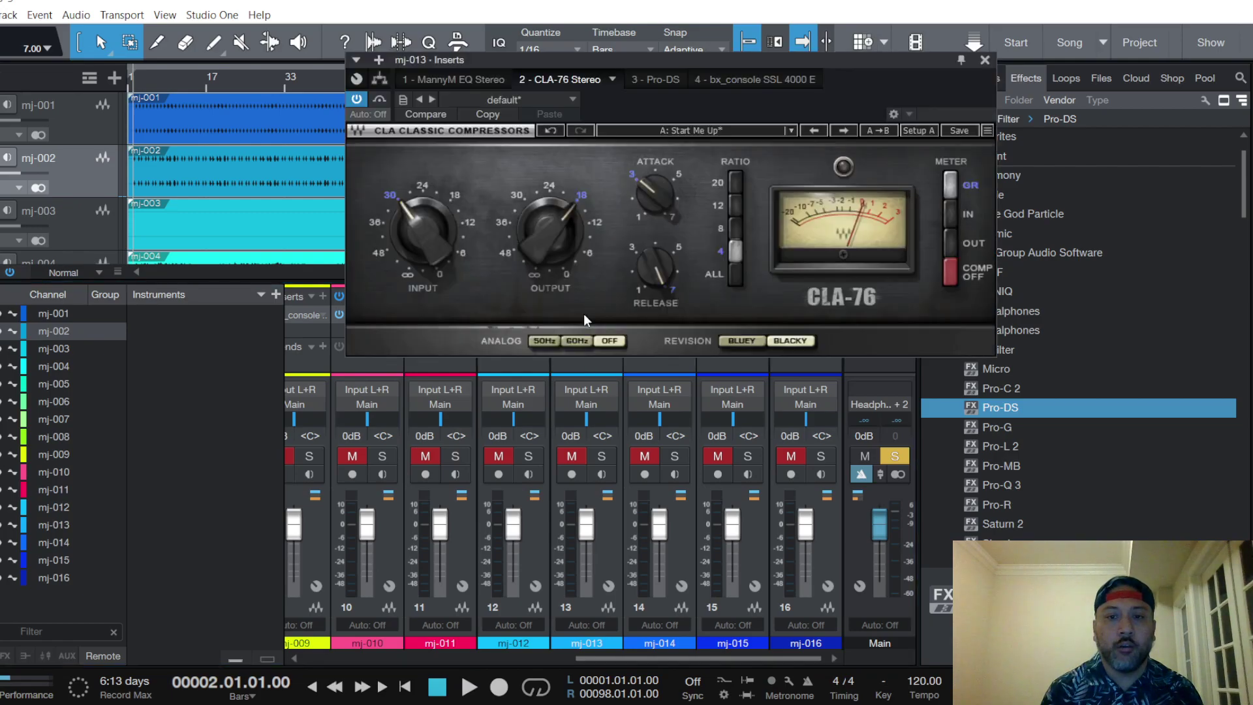
left_click(757, 77)
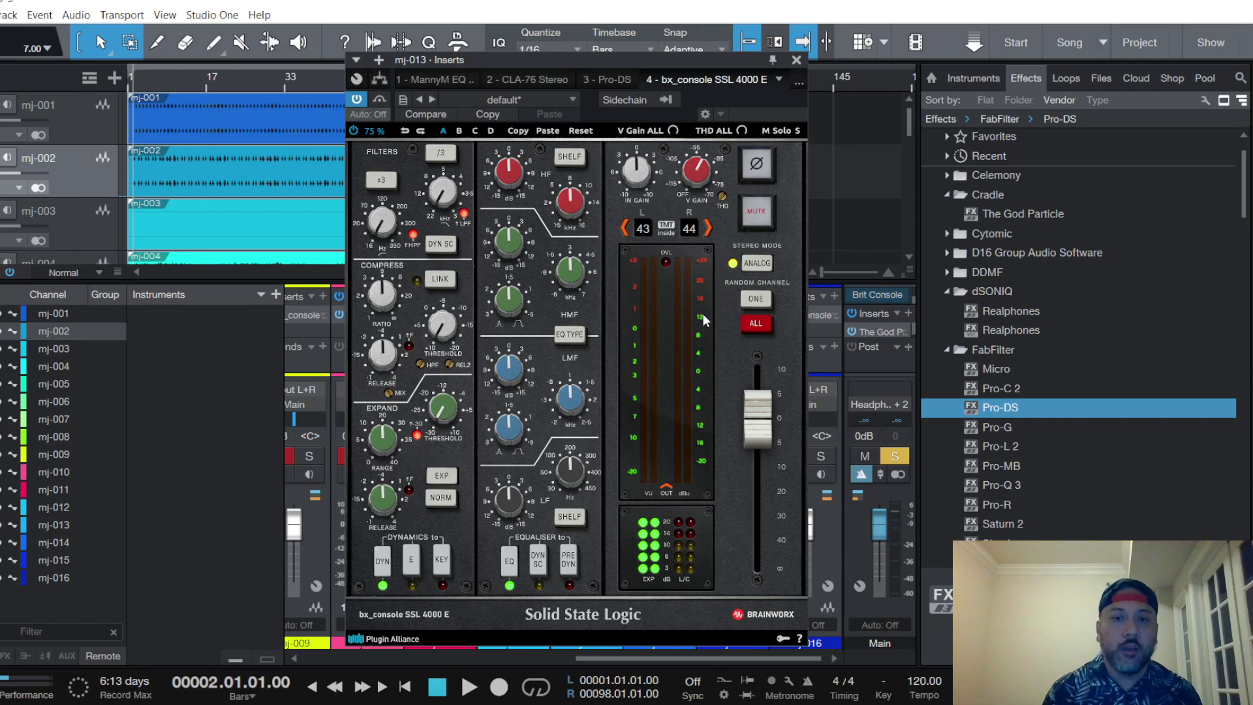
left_click(798, 60)
Review the Brit Console settings in the Main channel's Mix FX and close the plug-in
left_click(883, 296)
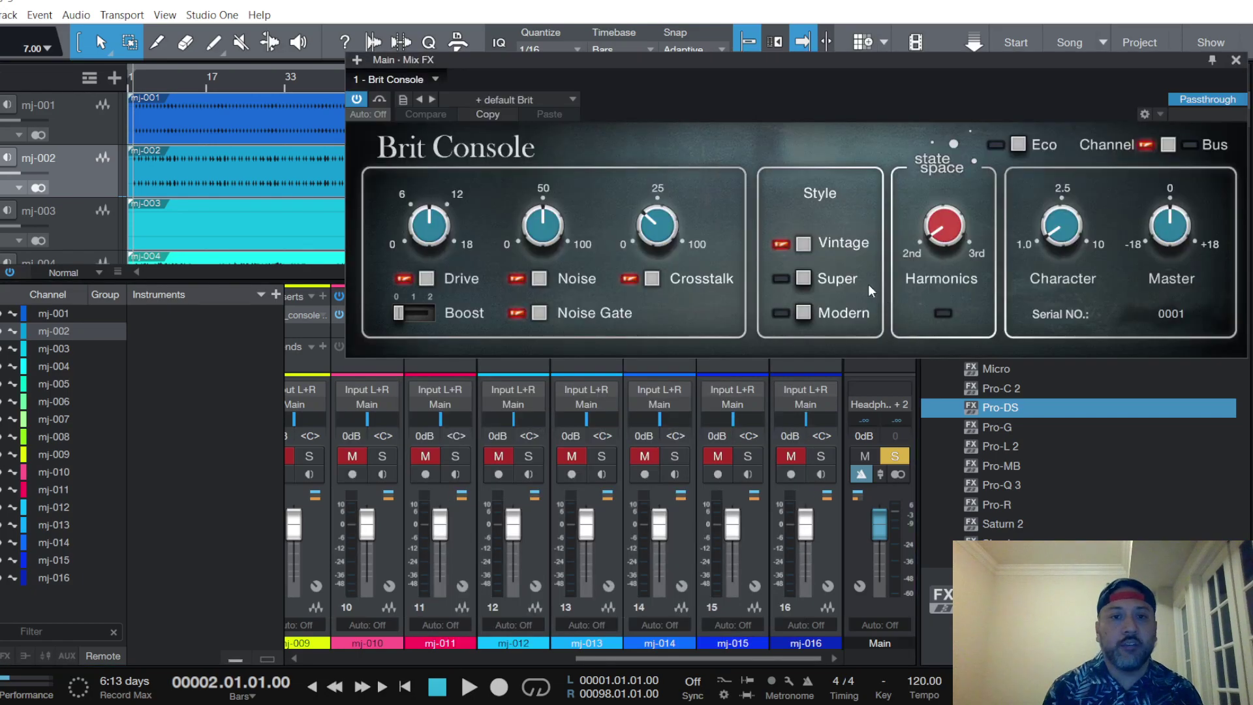
left_click_drag(739, 63, 705, 60)
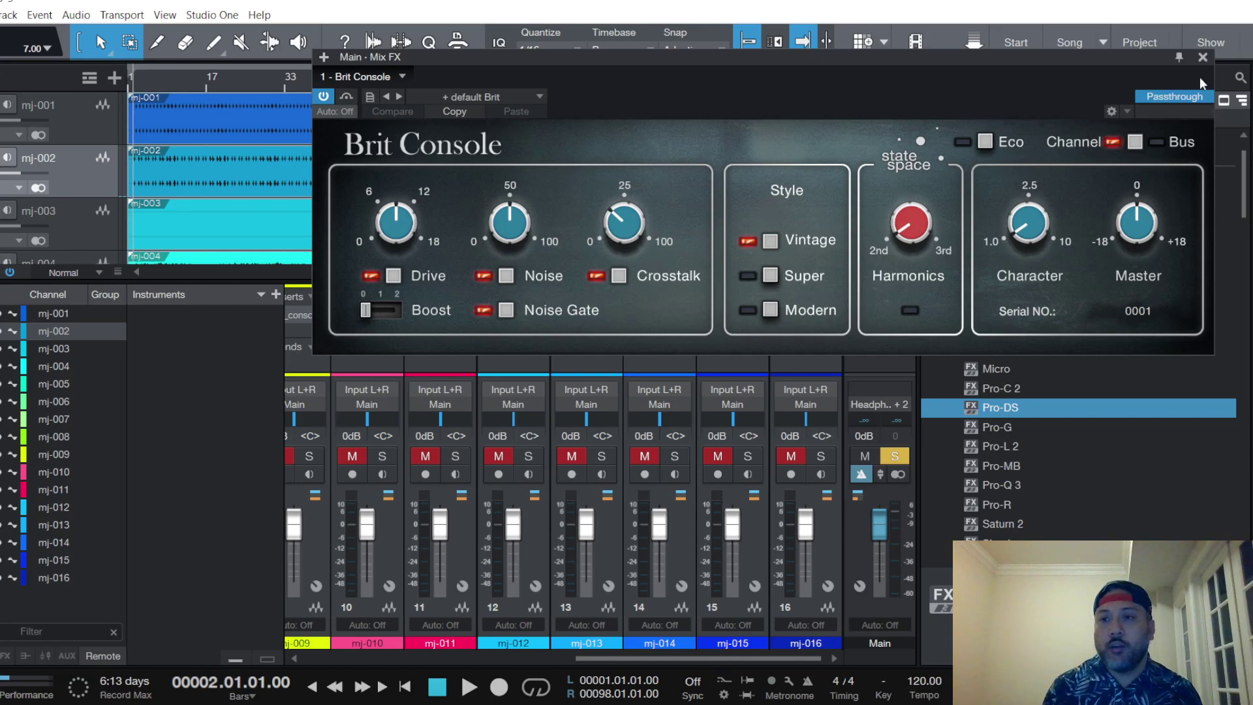
left_click(1203, 57)
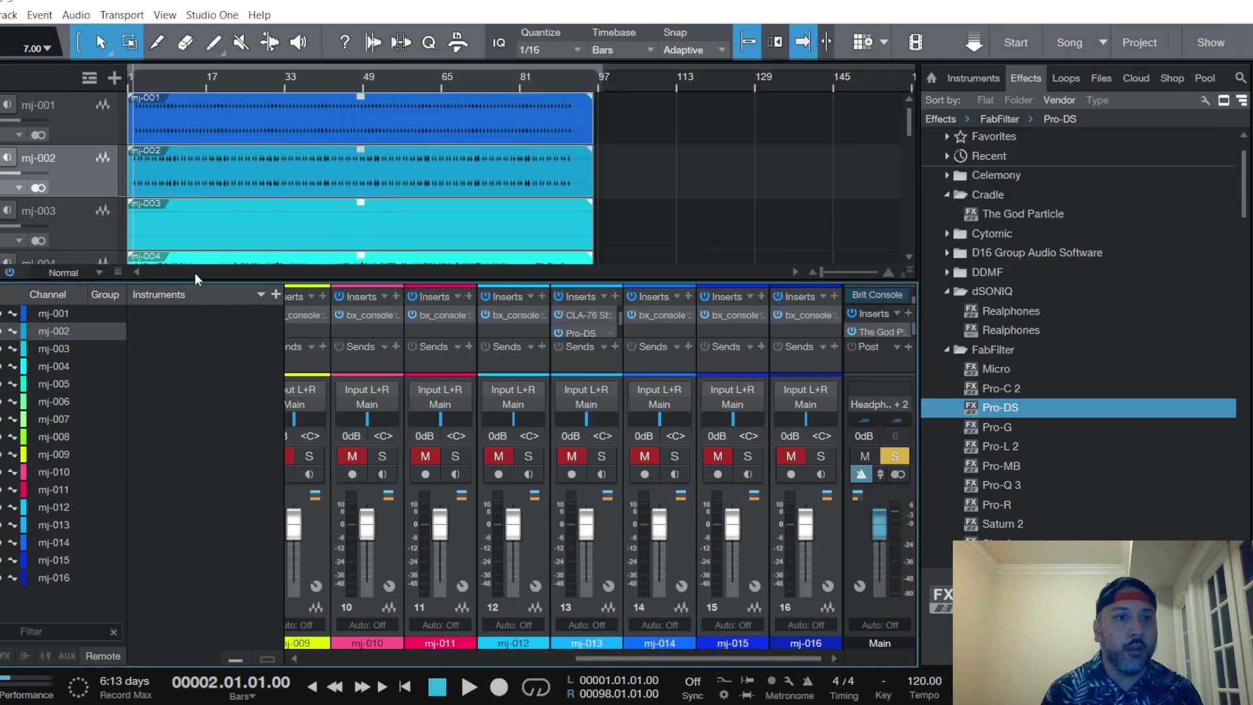
Save the song and bring the first mixer channels back into view
left_click(1, 14)
left_click(13, 196)
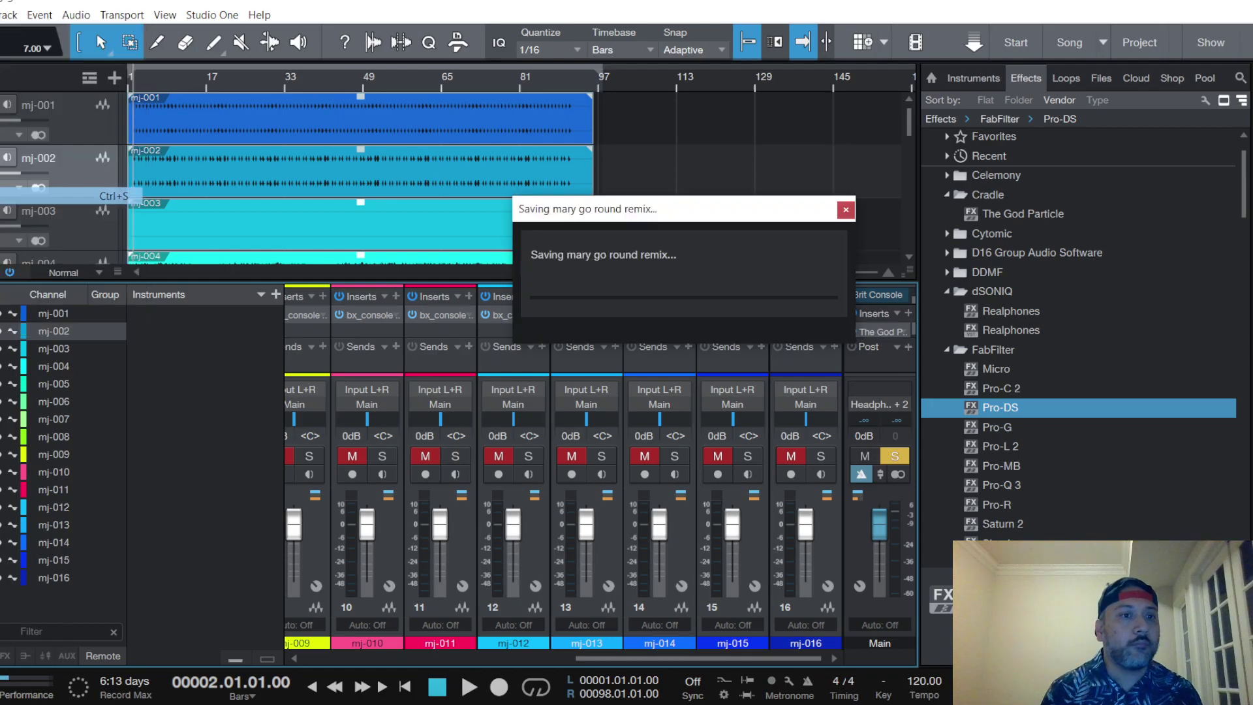
left_click_drag(808, 659, 495, 649)
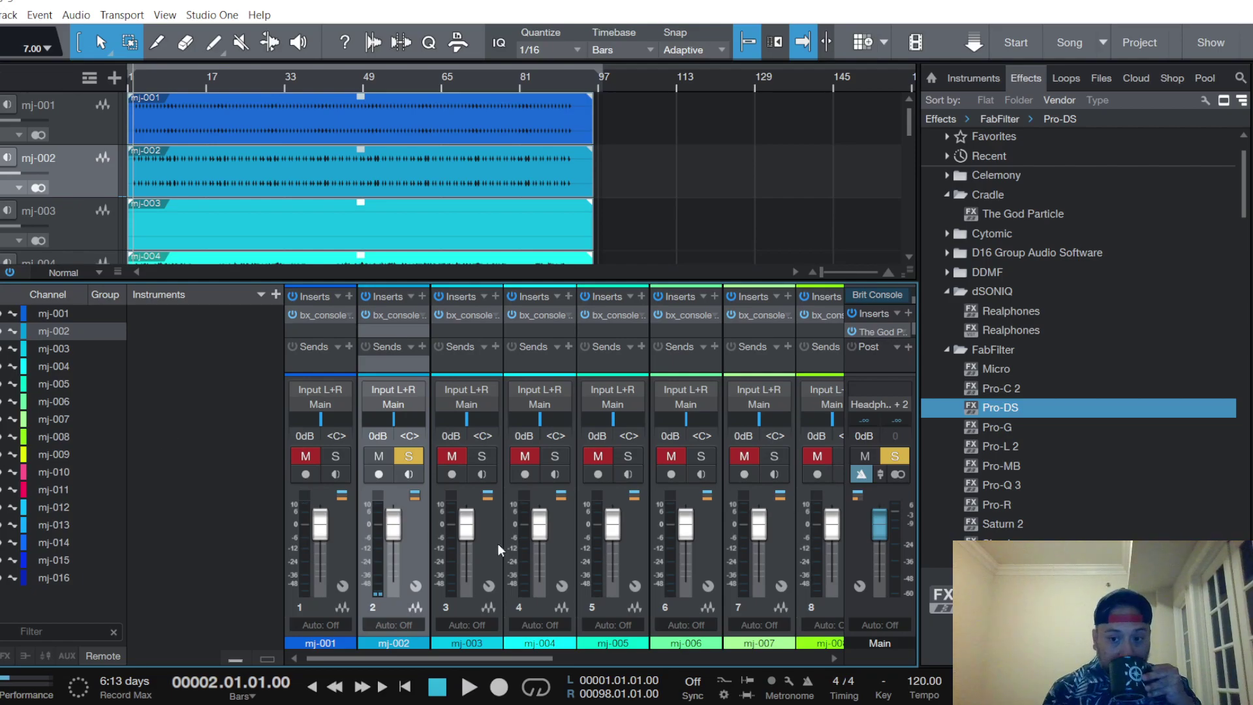
Switch to OBS, mute the Mic/Aux source, and minimize OBS to return to Studio One
key("alt+Tab")
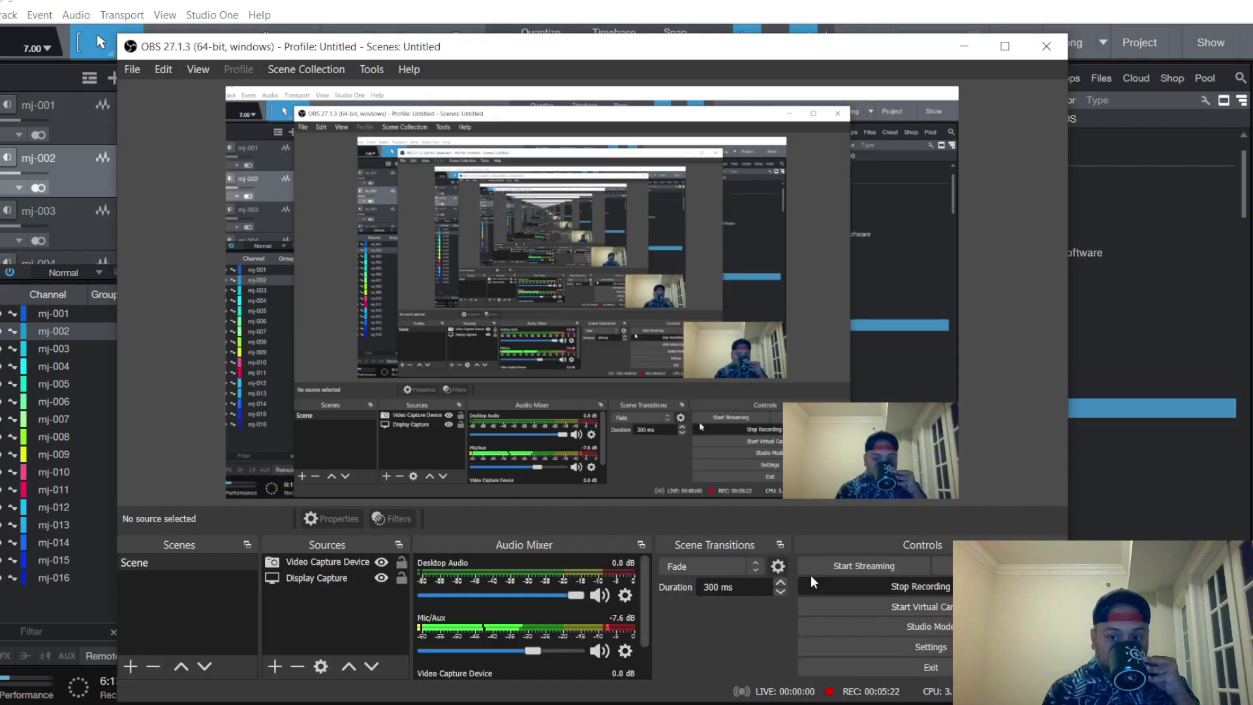
left_click(596, 651)
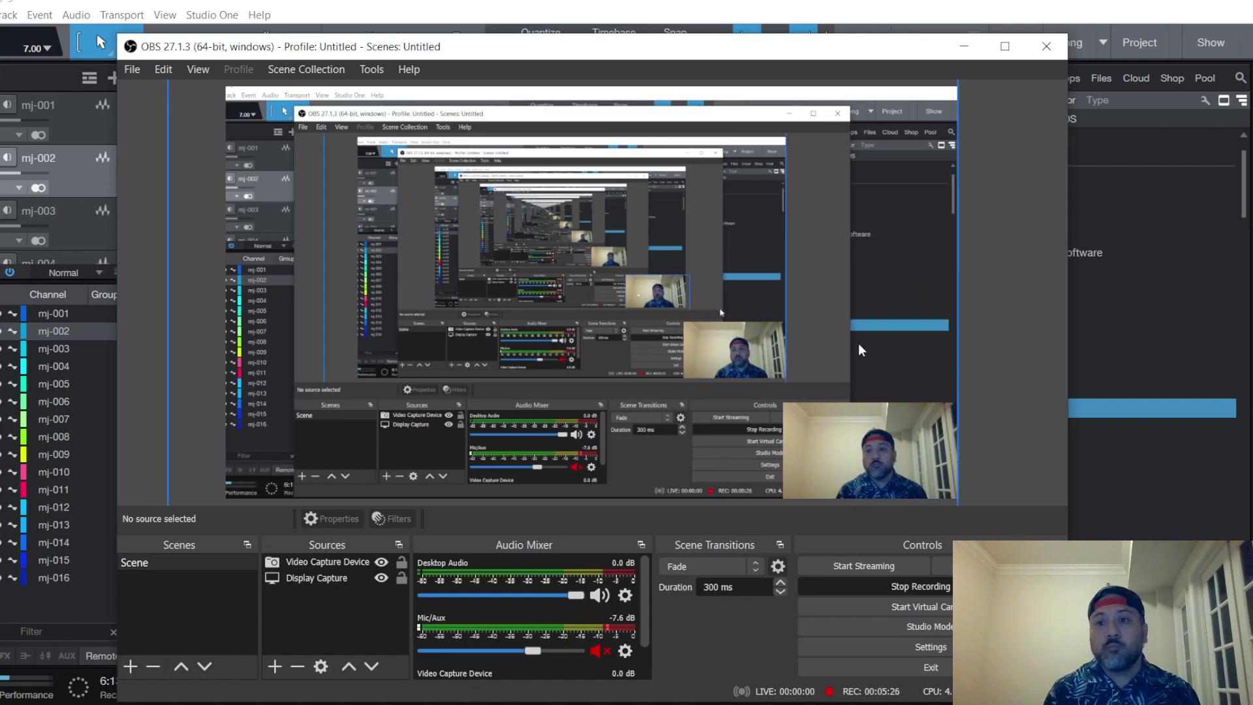
left_click(962, 47)
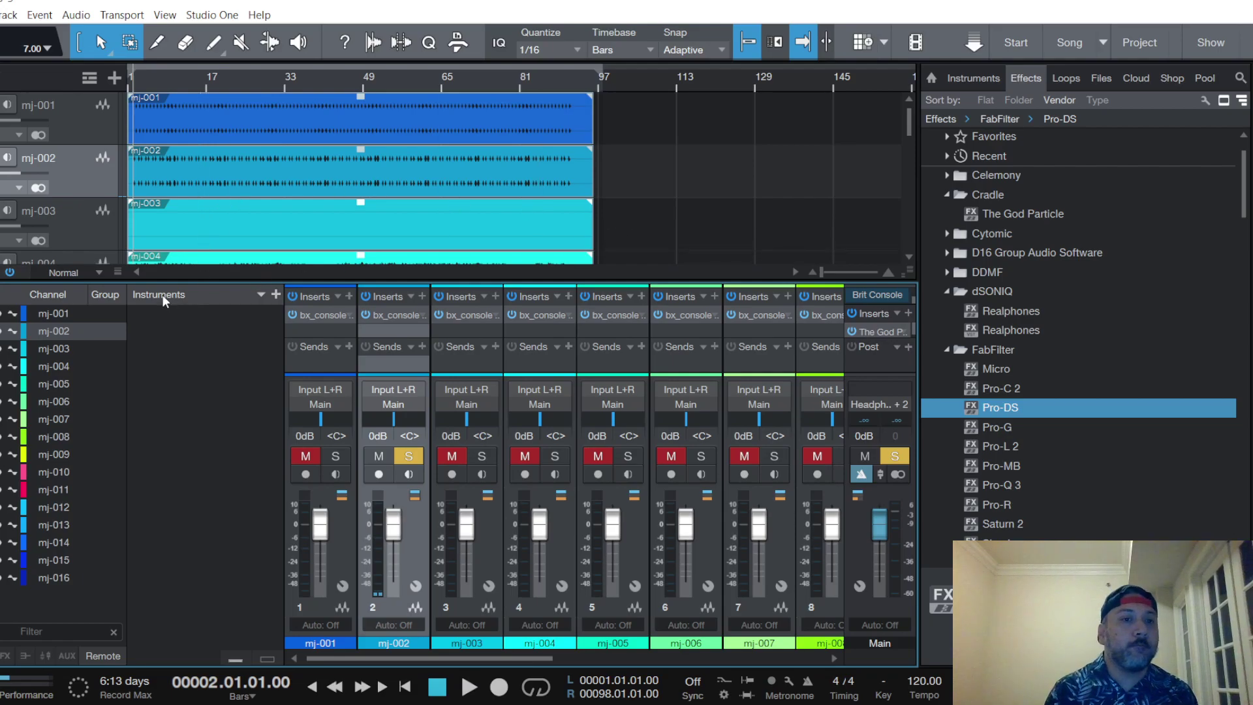
Play the song and set the compressor threshold to -6.0 dB in bx_console SSL 4000 E on channel mj-002
key("space")
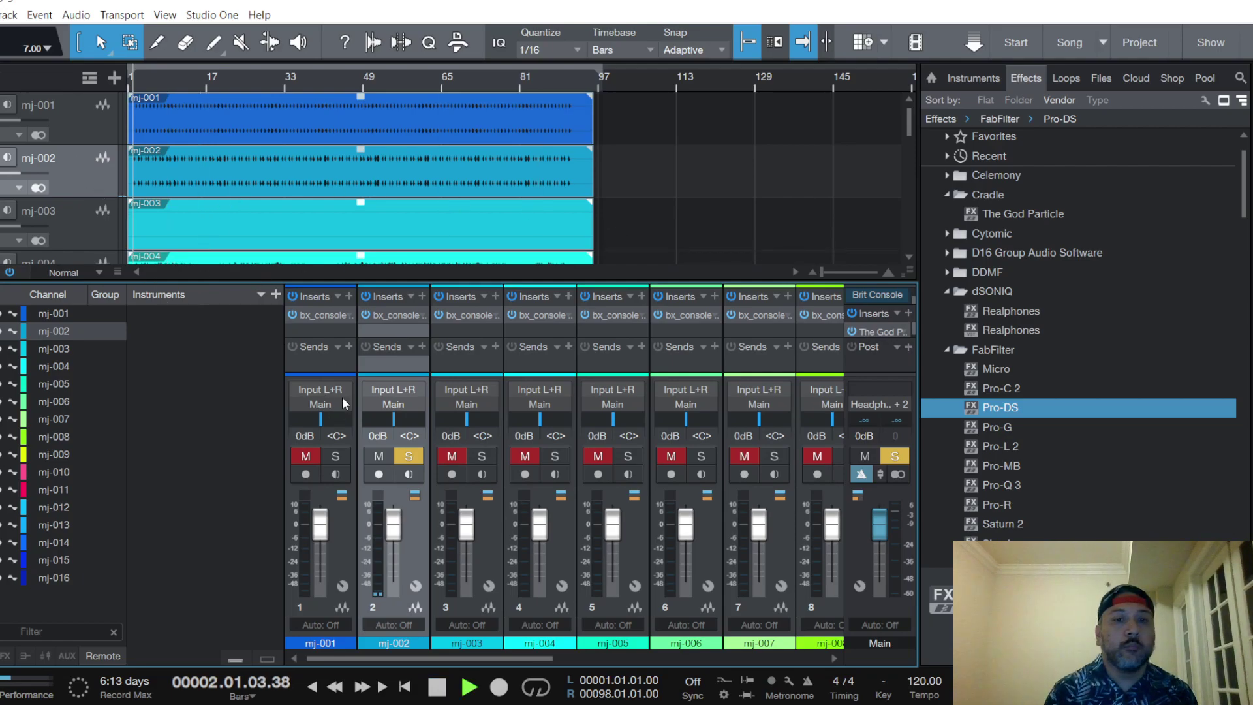
left_click(396, 315)
scroll(382, 295, "down", 1)
scroll(383, 355, "down", 4)
mouse_move(446, 330)
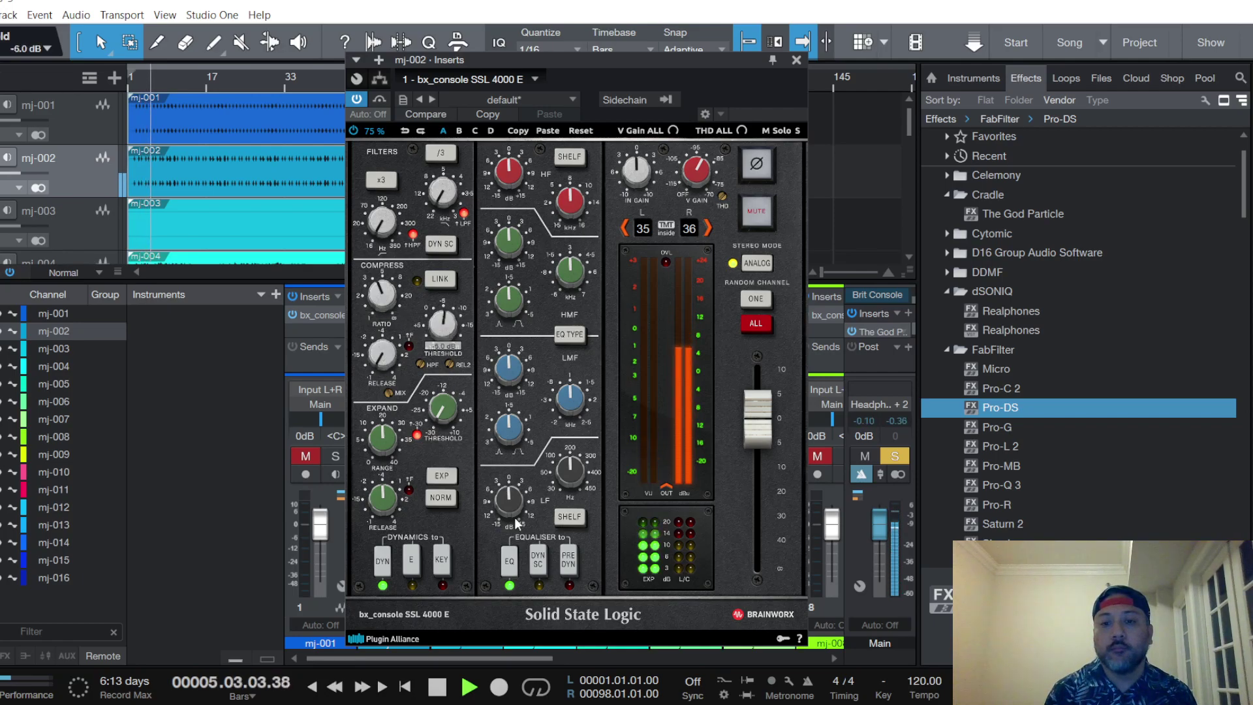
Set mj-002's equaliser to pre-dynamics with LF frequency 75.8 Hz, LMF gain +1.0 dB, and boosted LF and HF gains
left_click(569, 562)
scroll(573, 467, "down", 4)
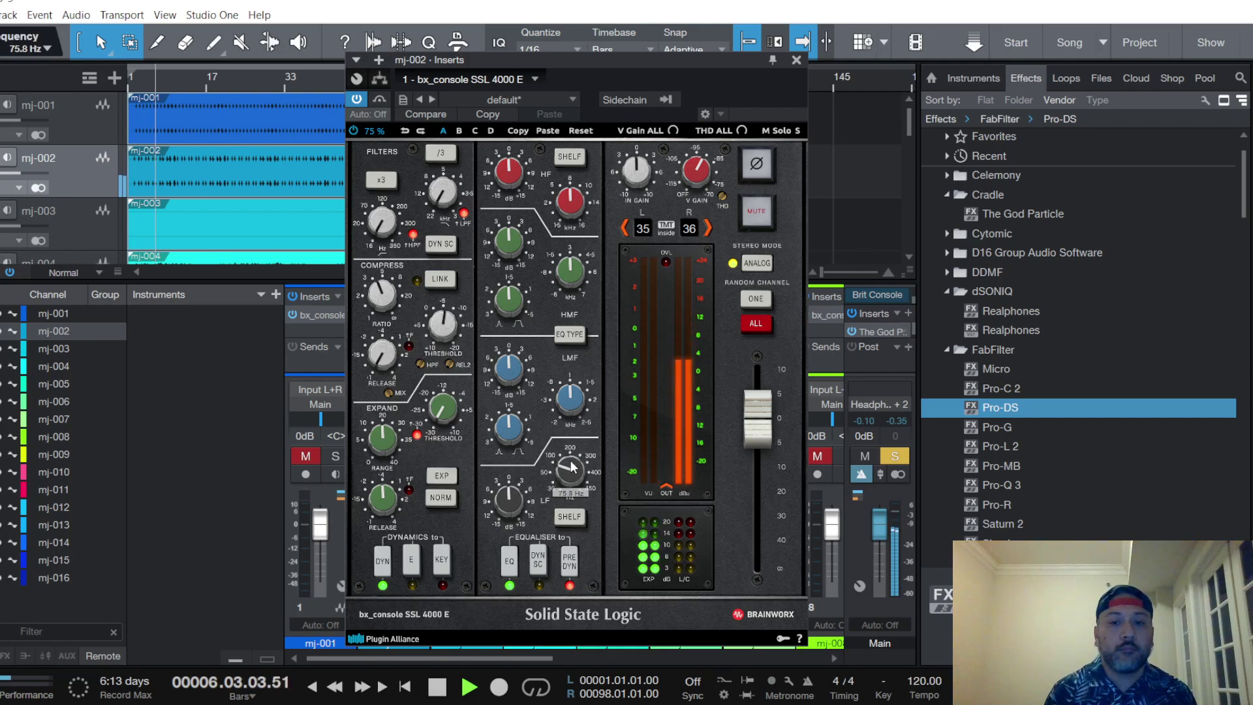
scroll(506, 498, "up", 3)
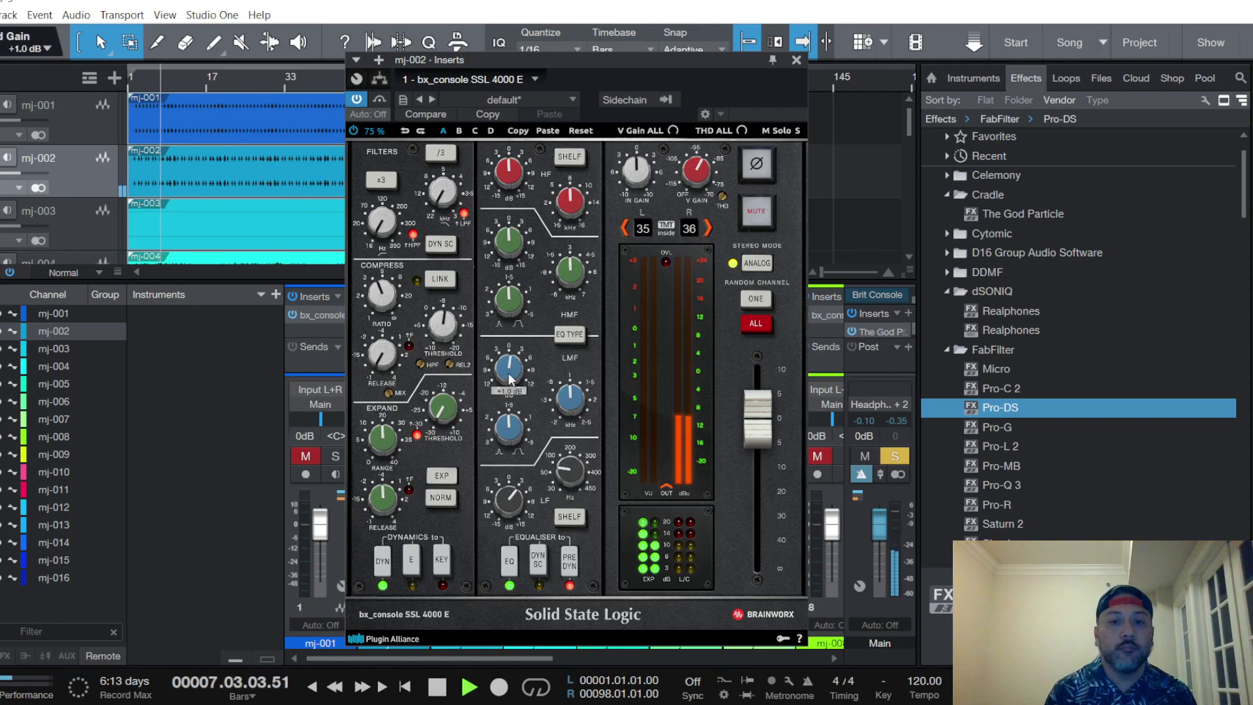
mouse_move(510, 175)
scroll(510, 175, "up", 1)
scroll(506, 242, "up", 1)
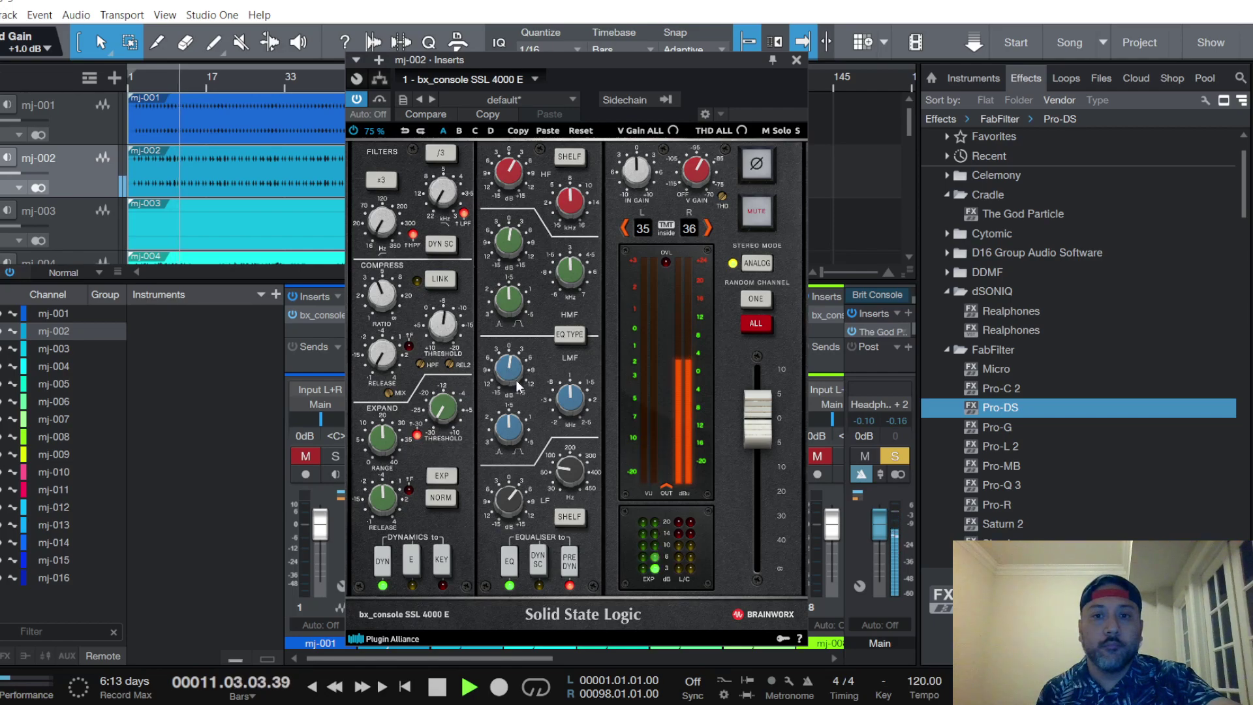
left_click(796, 60)
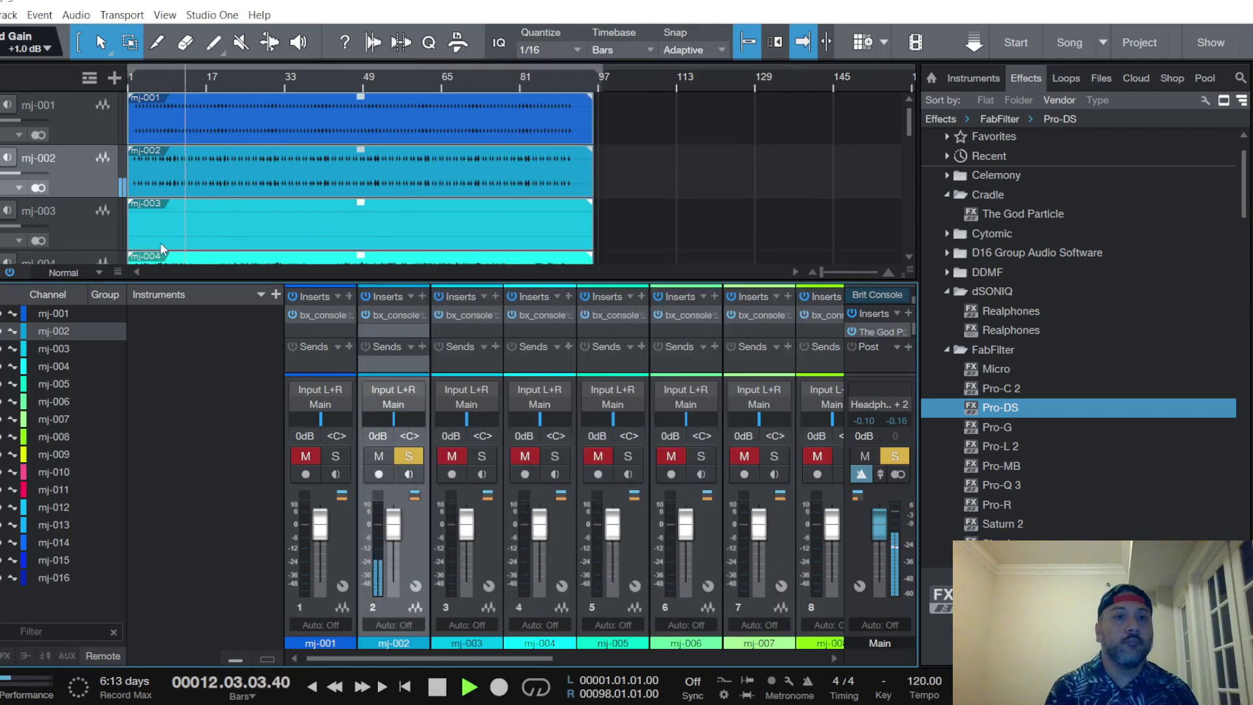
Try bringing channels mj-004 and mj-008 into the playing mix, and mute both again
scroll(69, 175, "down", 2)
left_click(77, 181)
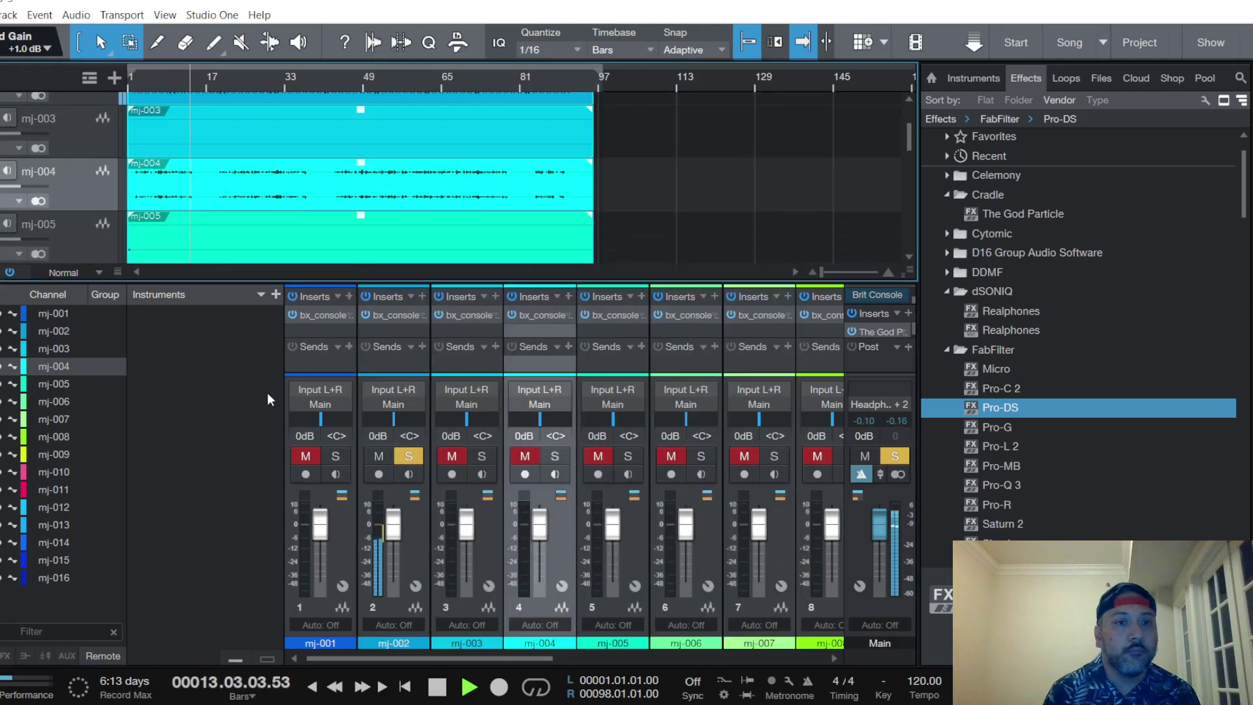
left_click(531, 455)
left_click(554, 456)
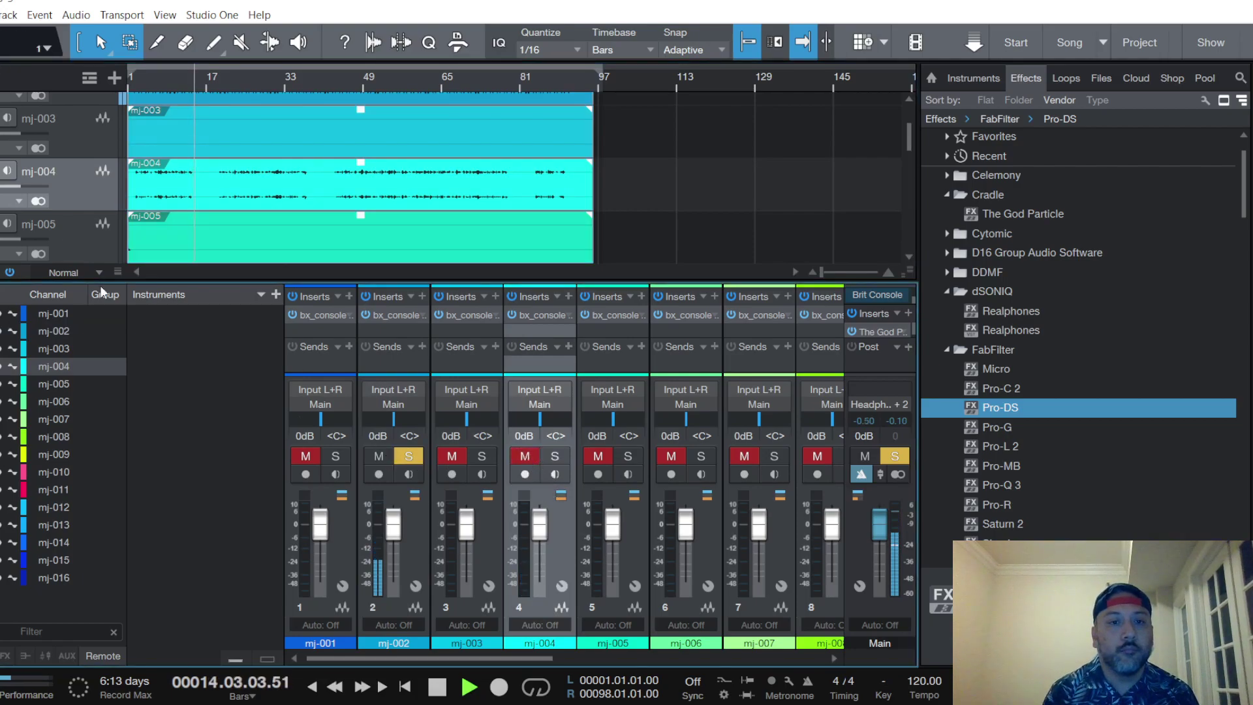
scroll(66, 199, "down", 2)
scroll(72, 196, "down", 2)
left_click(77, 225)
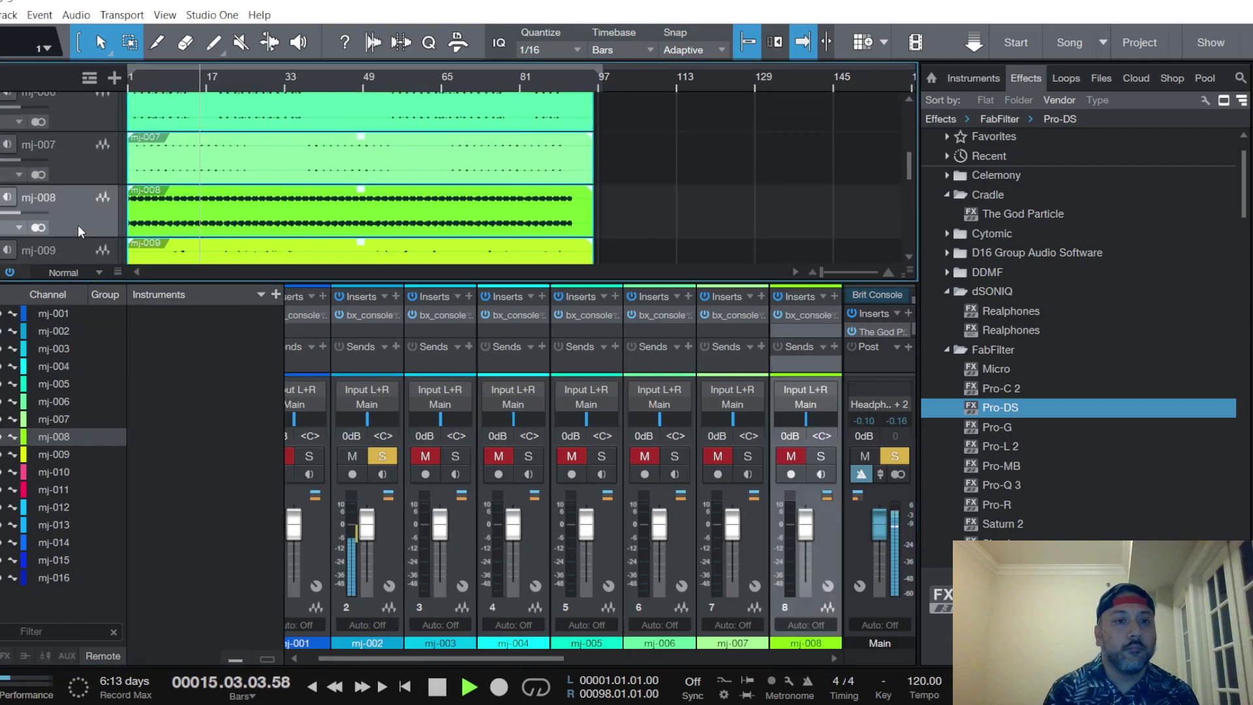
left_click(791, 456)
left_click(792, 456)
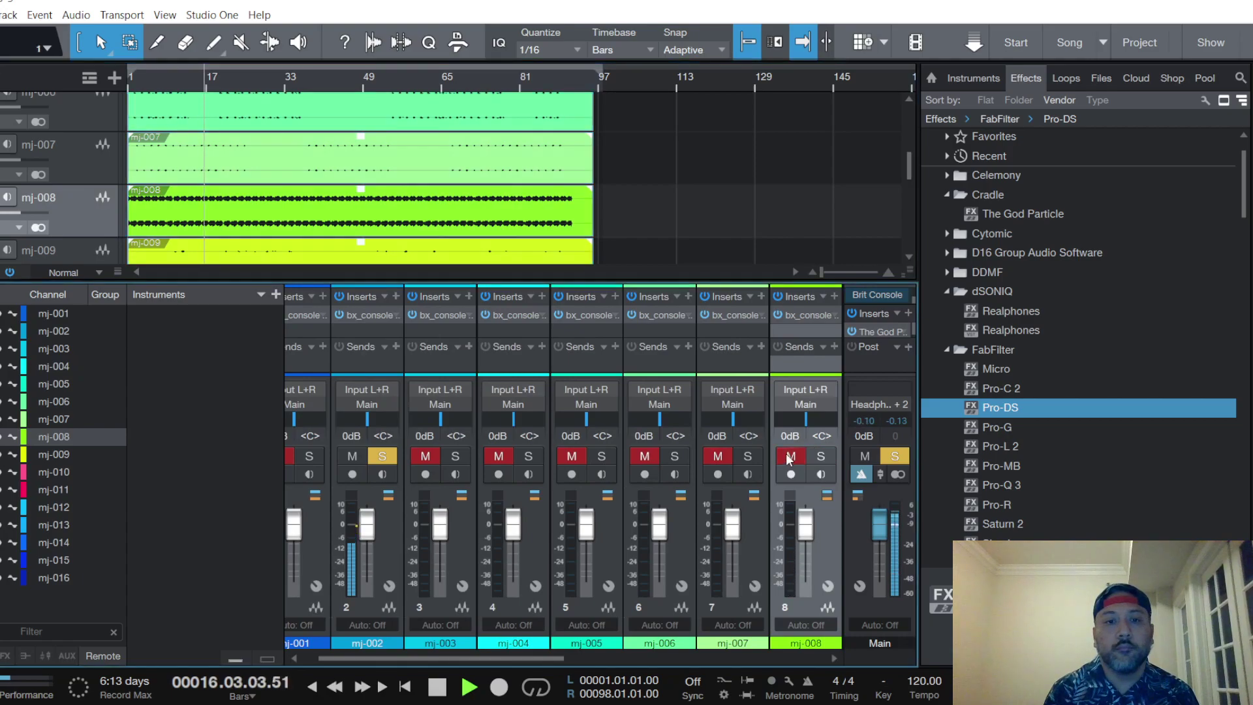
Select channel mj-012, unmute it and solo it alongside mj-002
scroll(52, 175, "down", 2)
scroll(88, 174, "up", 2)
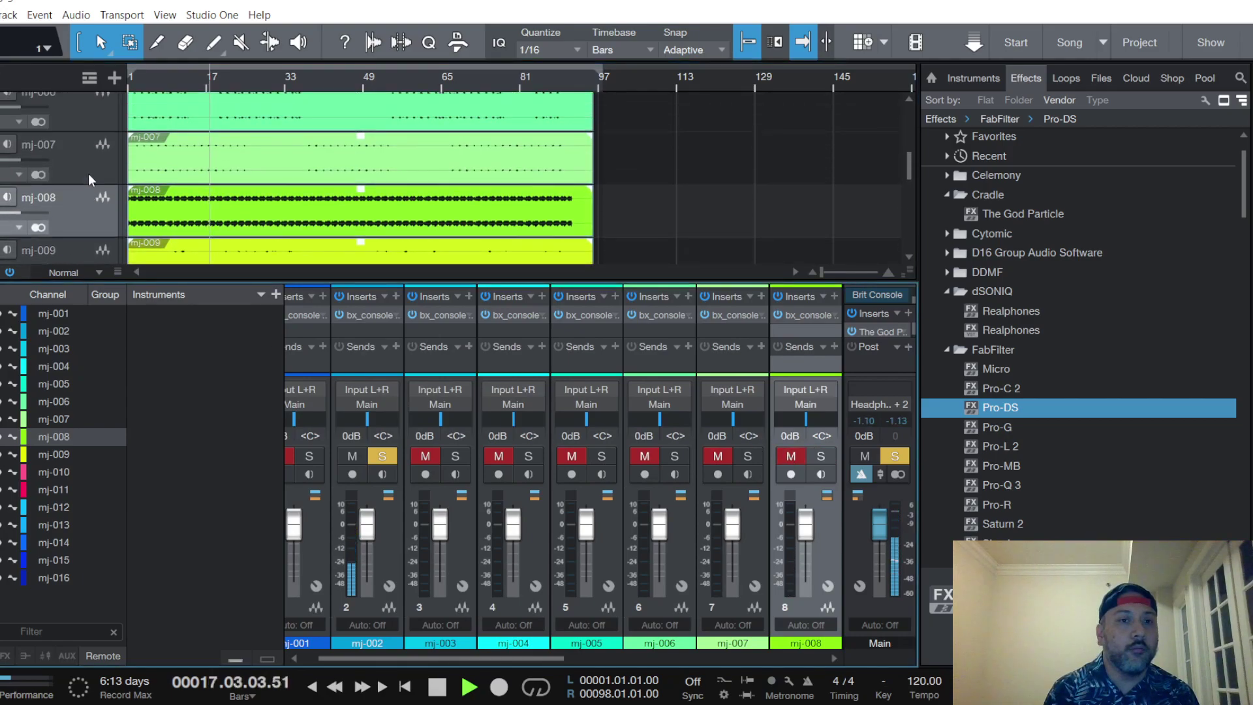
scroll(88, 173, "down", 2)
scroll(89, 174, "down", 3)
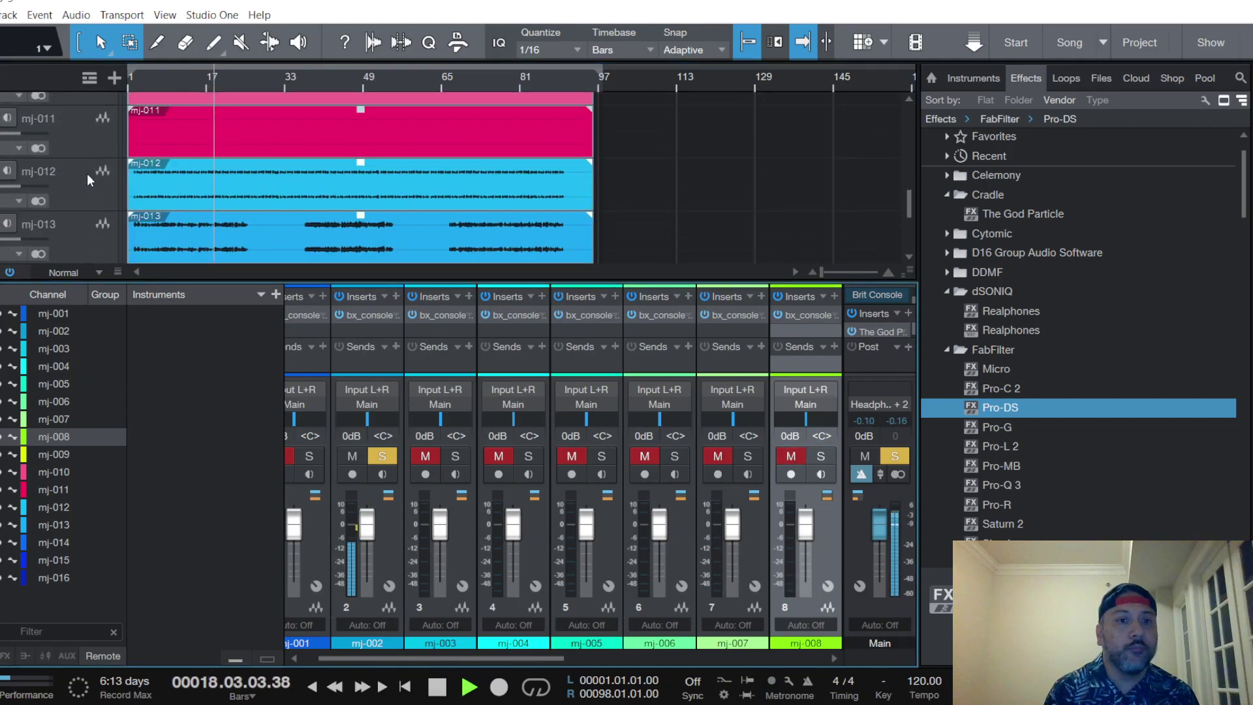
scroll(81, 221, "down", 1)
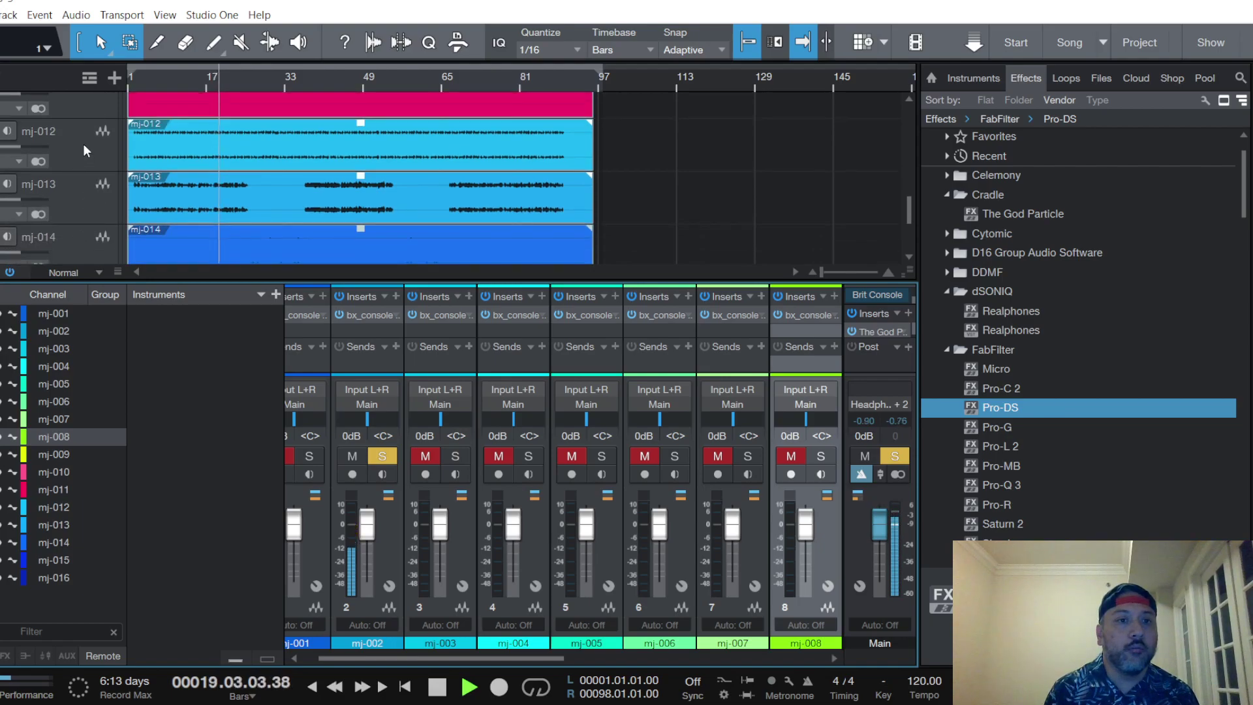
left_click(84, 144)
left_click(789, 457)
left_click(821, 456)
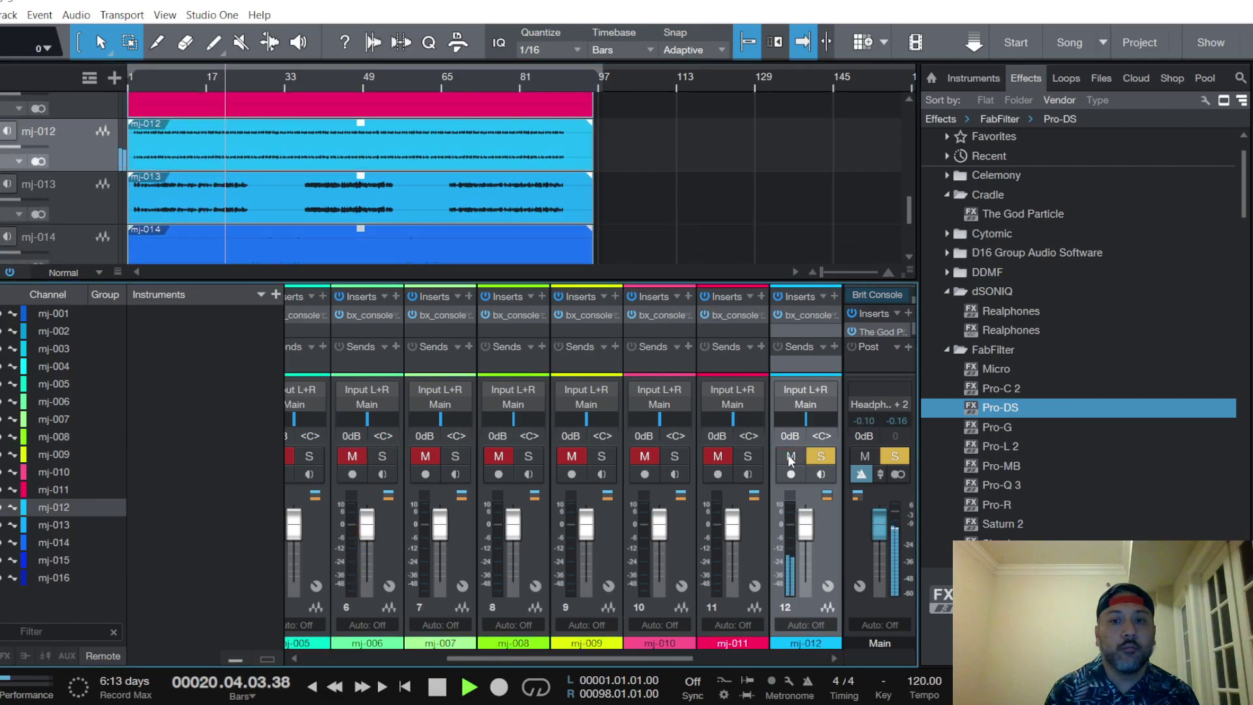
On mj-012's bx_console SSL 4000 E, lower the compressor threshold and set a pre-dynamics equaliser with LF frequency 87.1 Hz
left_click(803, 317)
left_click_drag(441, 323, 438, 321)
left_click(570, 561)
left_click_drag(570, 457, 569, 459)
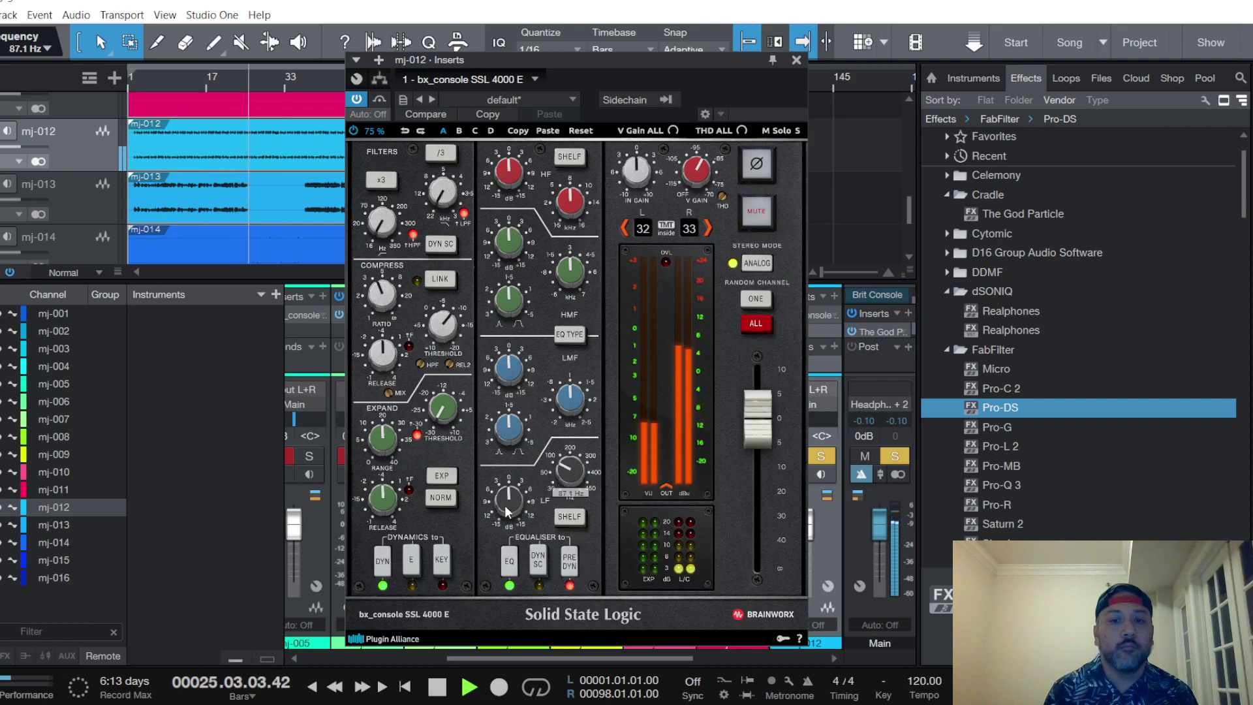
Boost the LF and HF gains on mj-012's equaliser, set its LMF gain to +1.0 dB, and close the plug-in
scroll(508, 501, "up", 3)
scroll(510, 382, "up", 1)
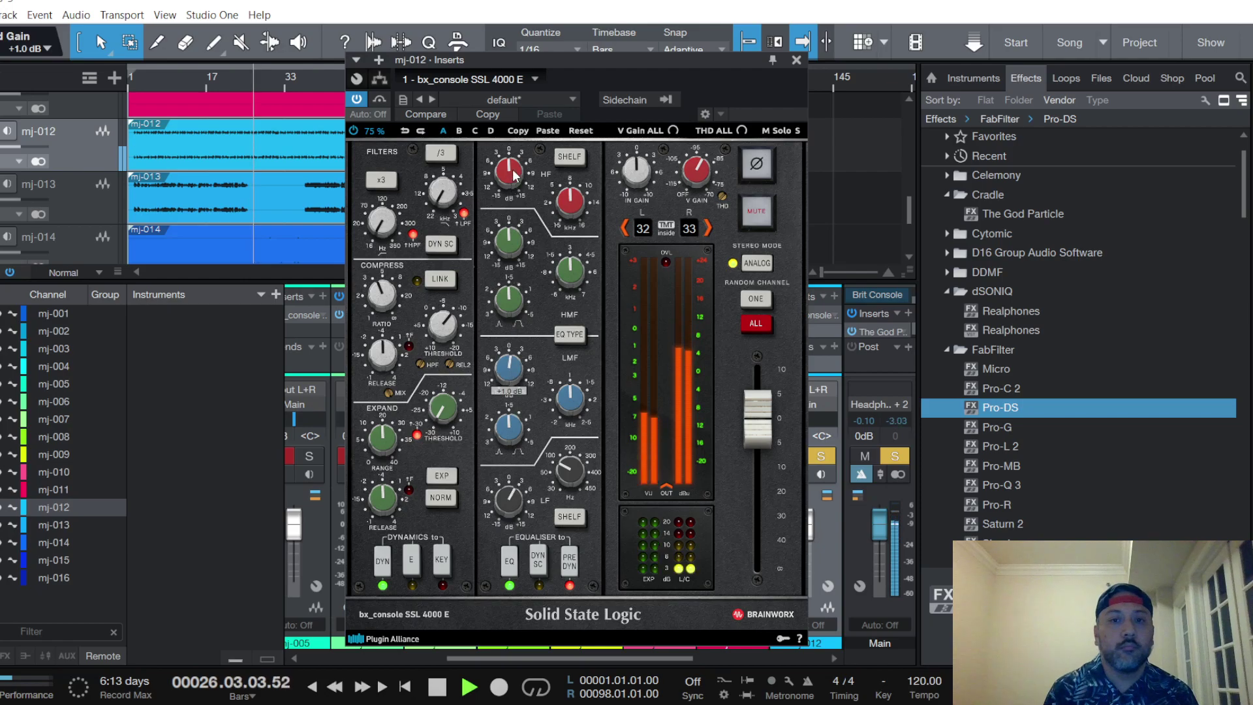
scroll(510, 174, "up", 2)
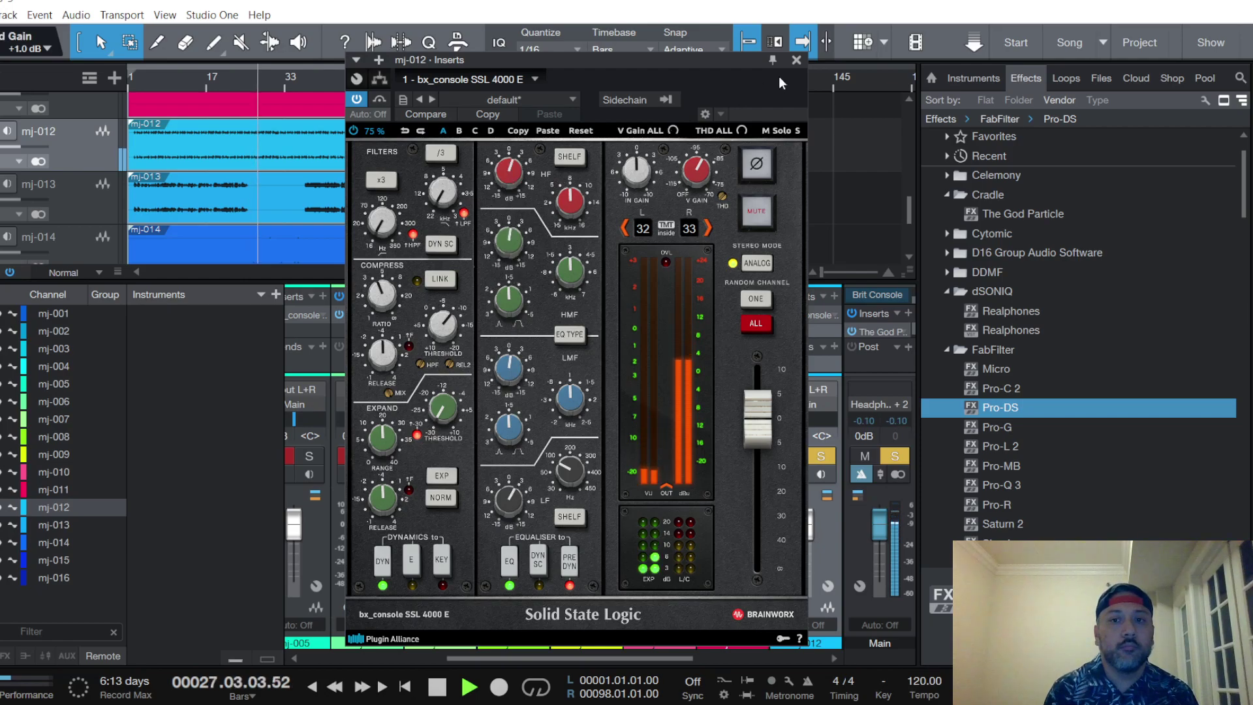
left_click(797, 60)
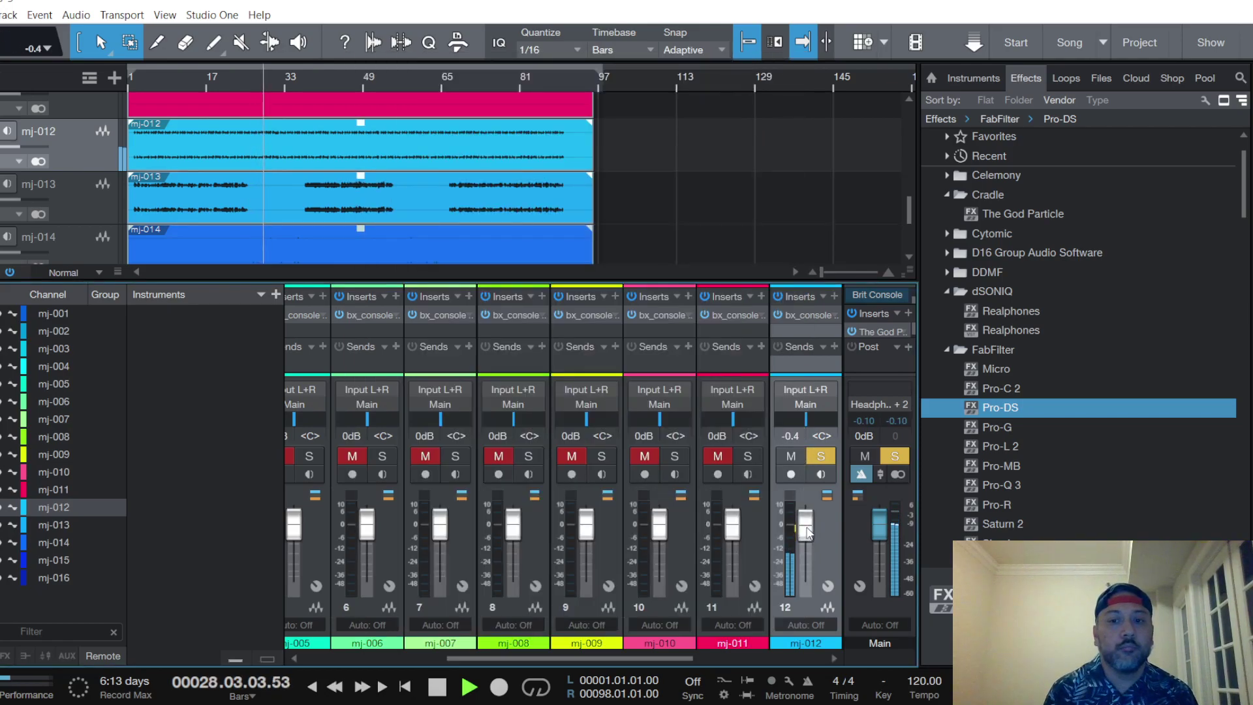
Set channel mj-012's fader to +0.8 dB
scroll(808, 529, "up", 1)
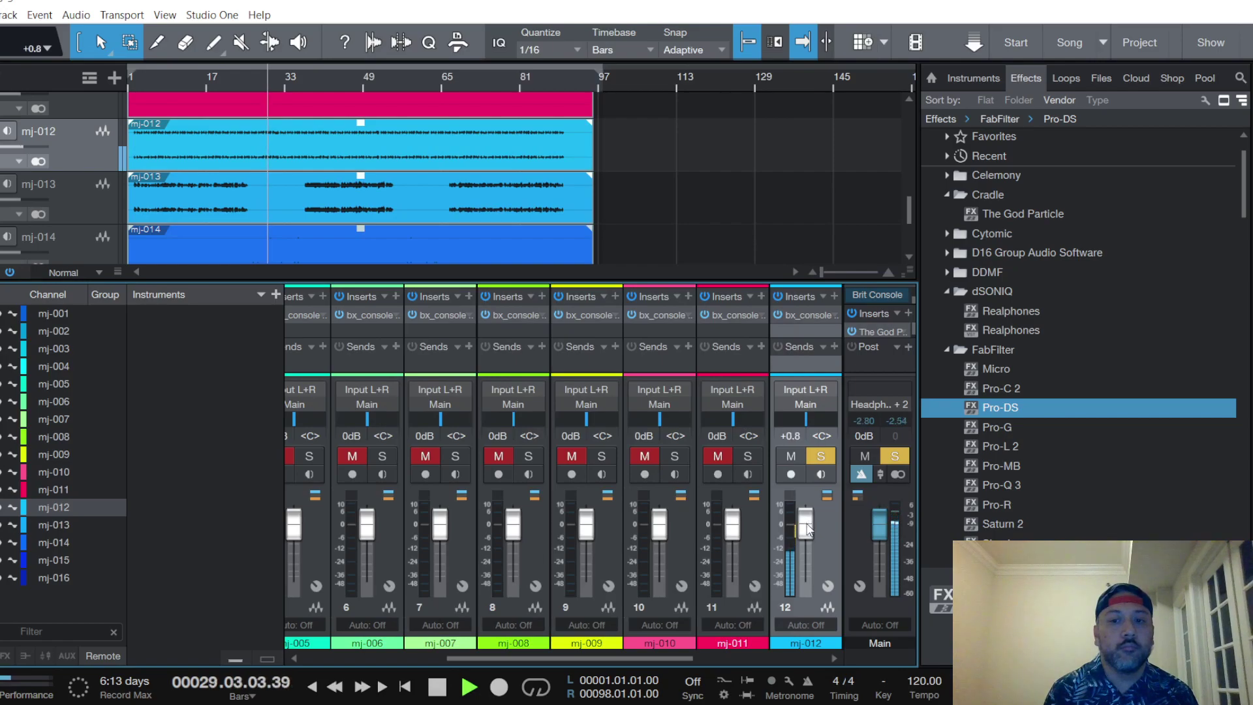
scroll(808, 528, "down", 1)
scroll(808, 529, "up", 1)
Select channel mj-001, unmute it and solo it with the other playing channels
scroll(91, 162, "up", 4)
scroll(91, 161, "up", 7)
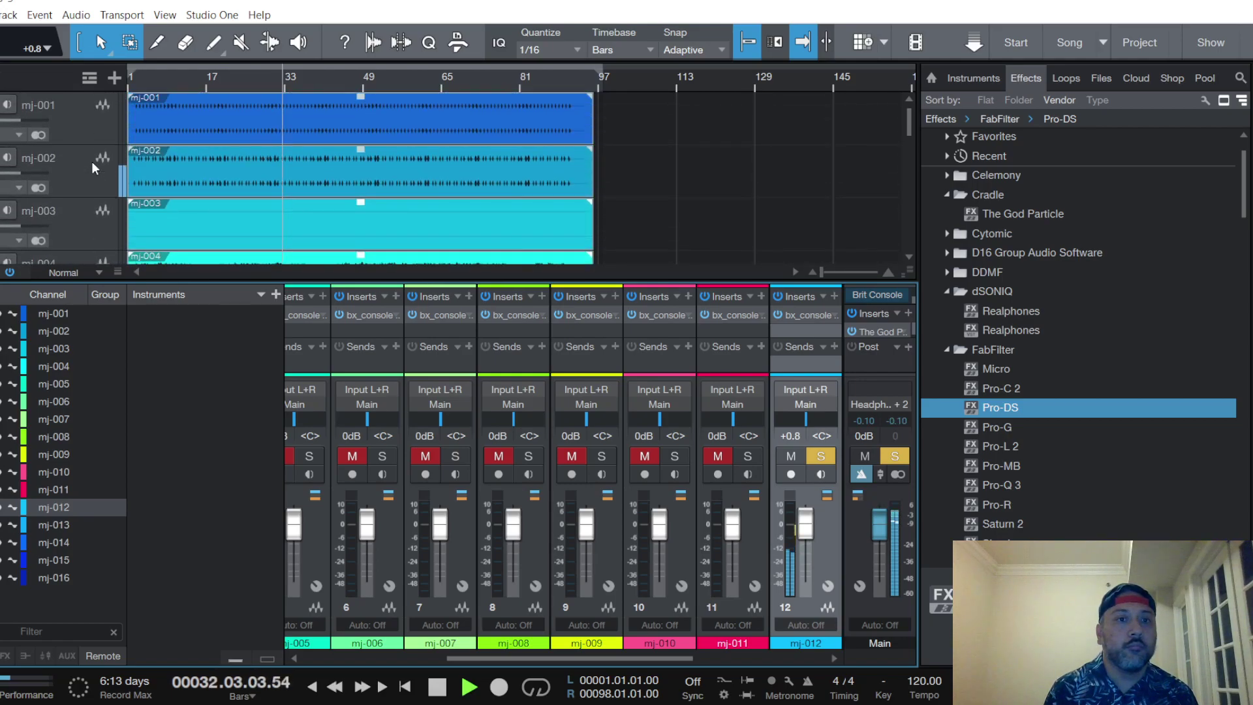
left_click(75, 120)
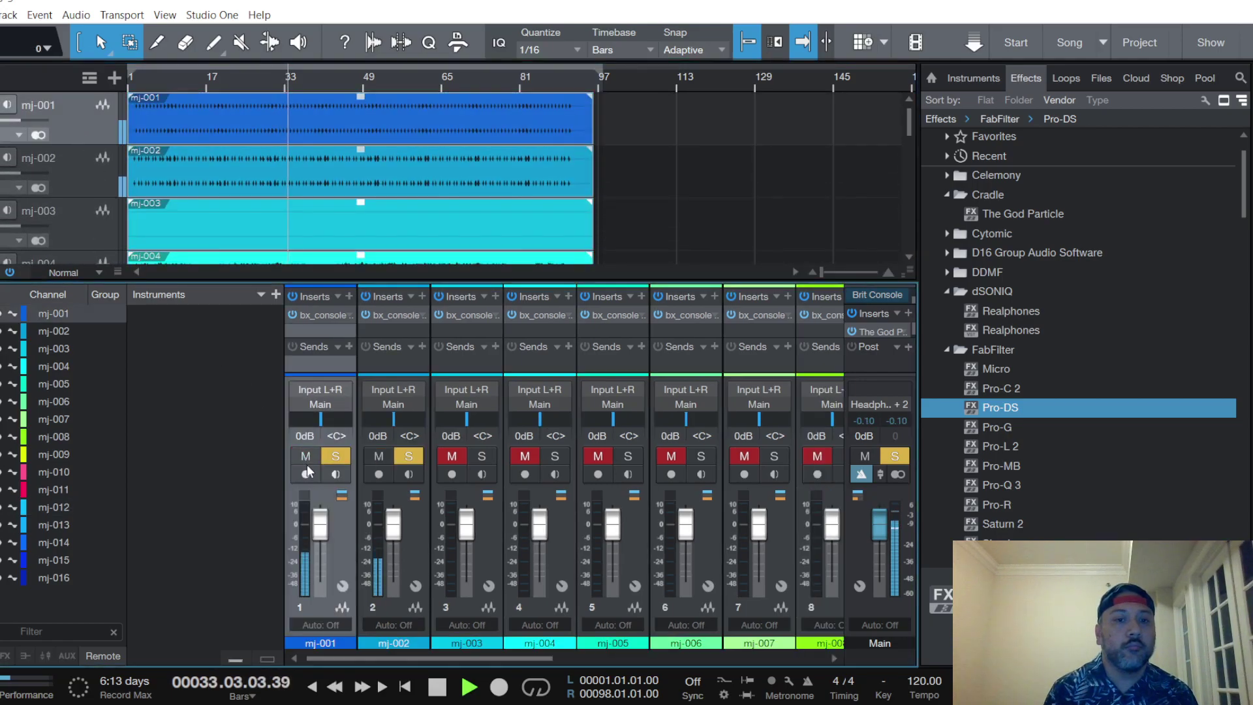
On mj-001's bx_console SSL 4000 E, set the compressor release to 0.10 s and lower its threshold
left_click(320, 315)
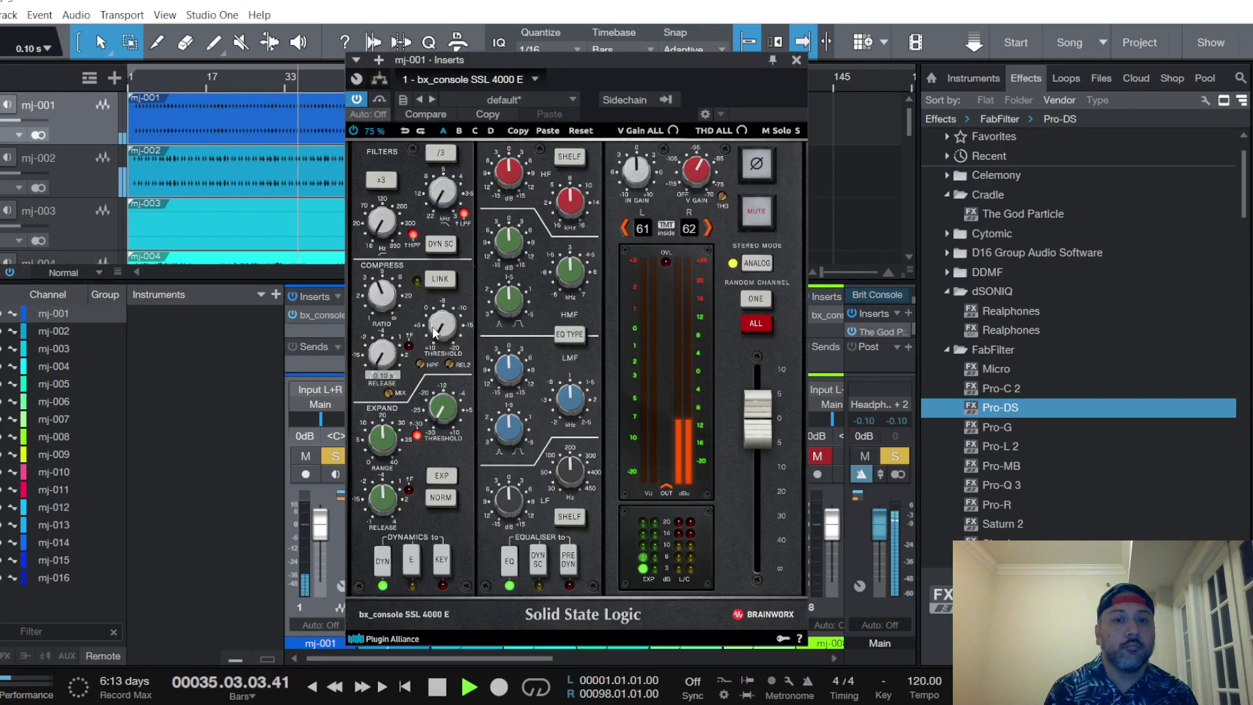
mouse_move(445, 320)
left_click_drag(444, 320, 476, 374)
Set mj-001's equaliser pre-dynamics with LMF gain +1.0 dB, close the plug-in, and set the channel's fader to -0.8 dB
left_click(576, 560)
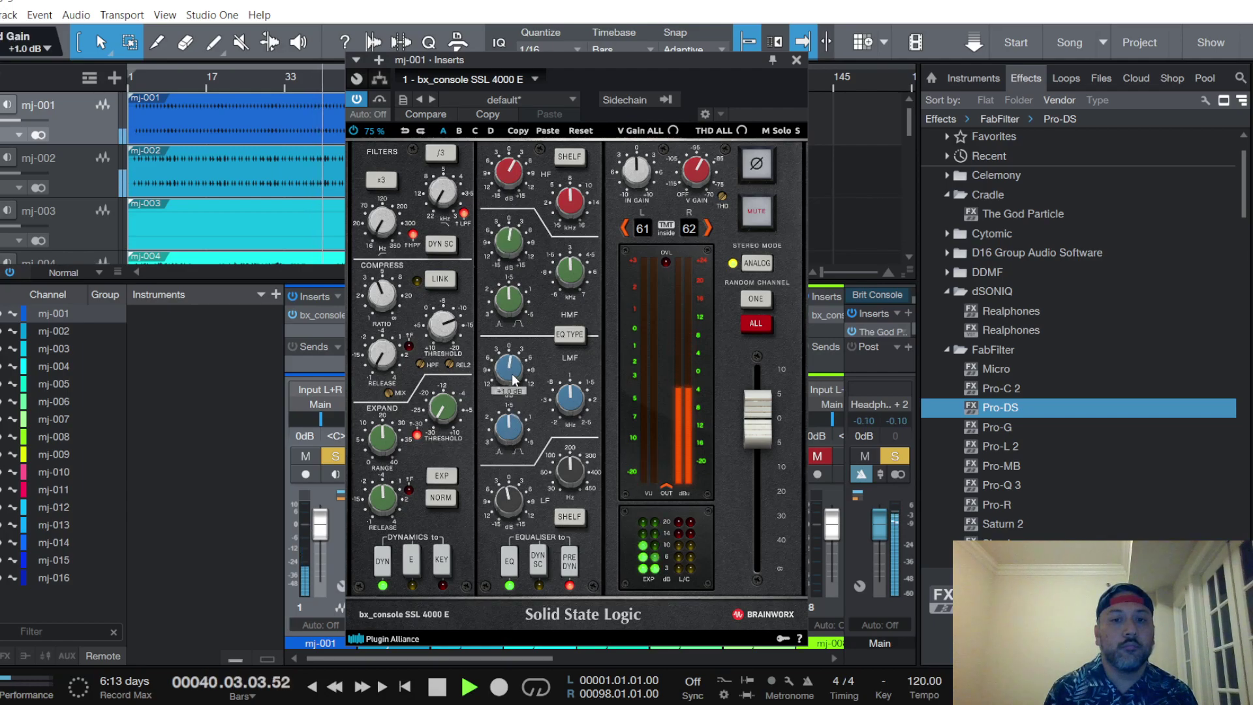
left_click(797, 60)
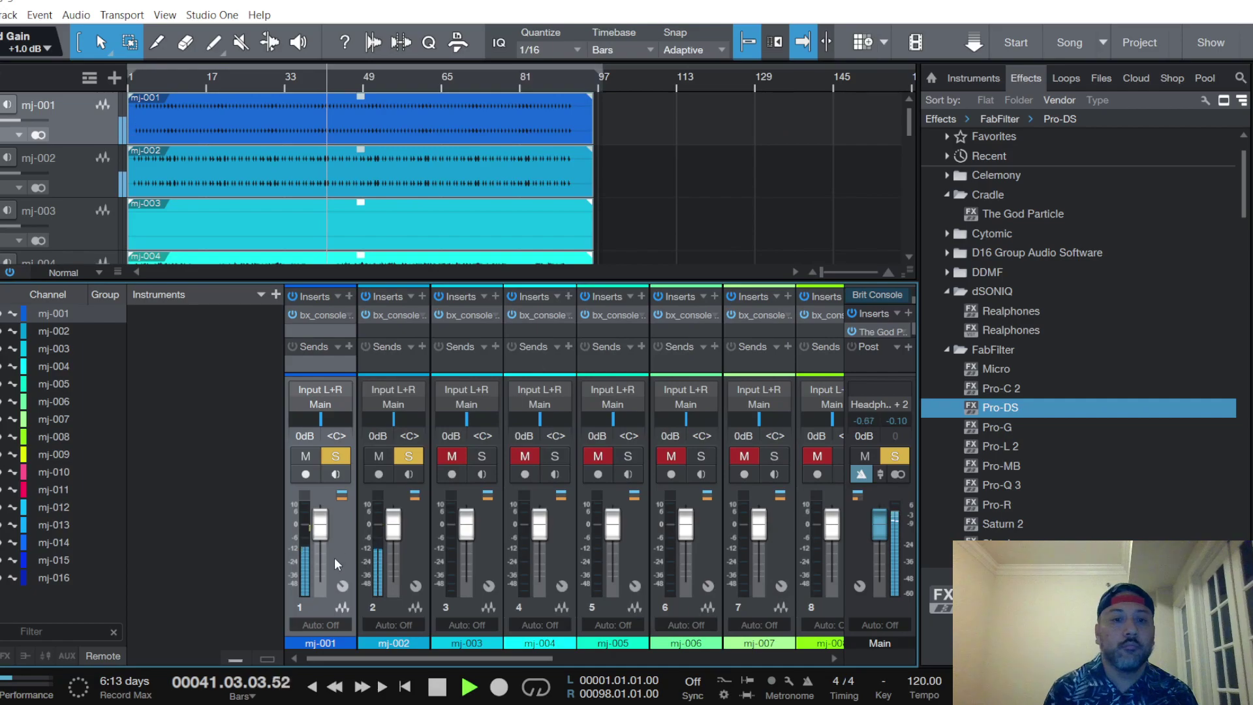
left_click_drag(321, 529, 321, 532)
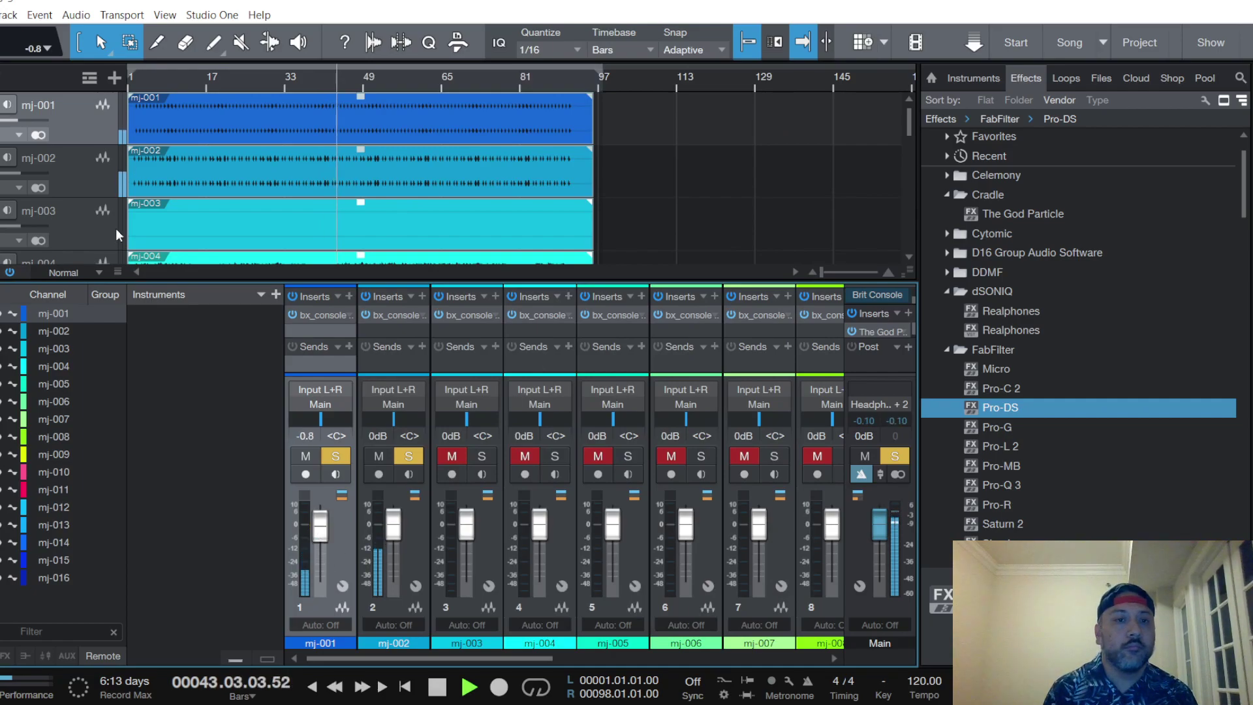
Unmute and solo channel mj-003, and set its bx_console compressor release to 0.10 s and threshold to -20.0 dB
scroll(92, 197, "down", 2)
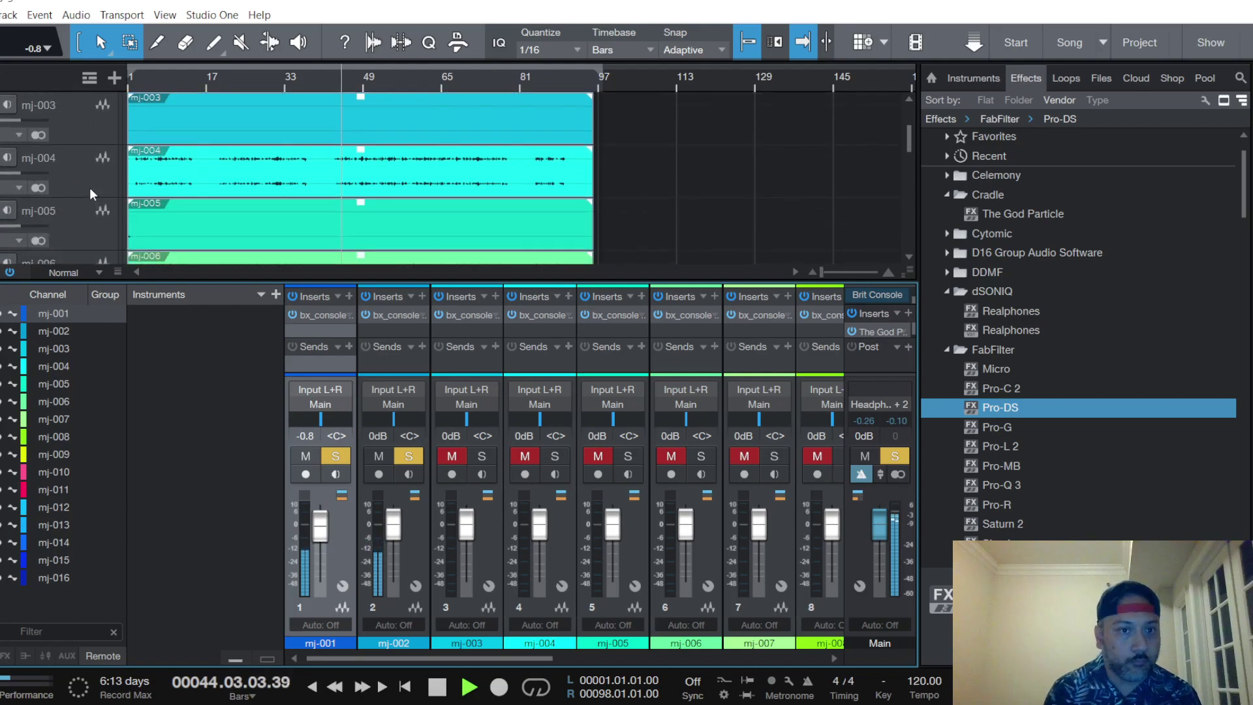
left_click(477, 449)
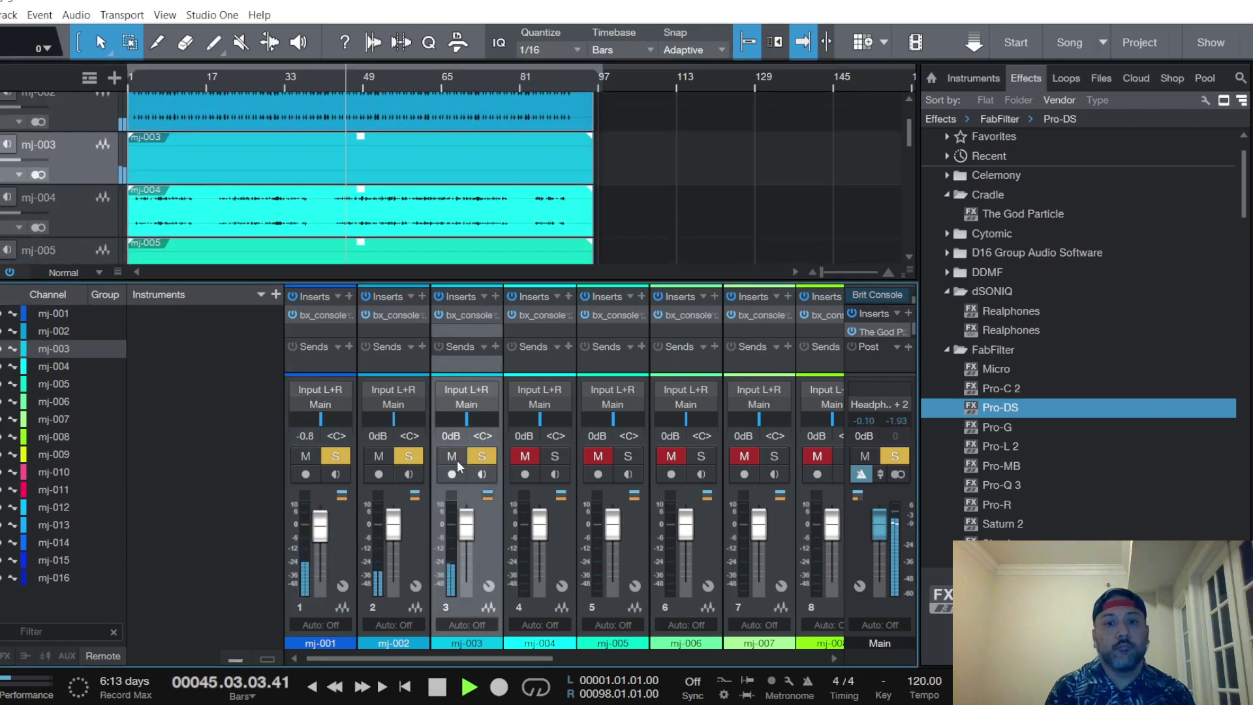
left_click(468, 316)
left_click_drag(379, 291, 379, 299)
left_click_drag(382, 353, 381, 392)
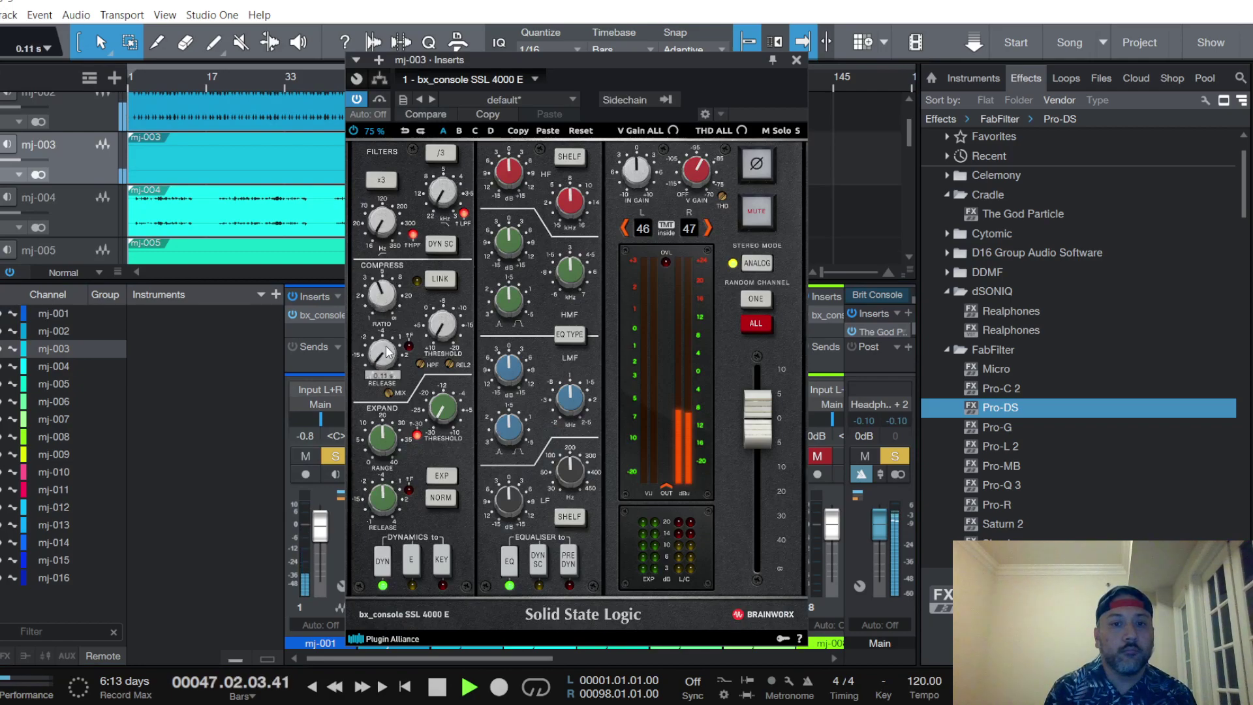
left_click(442, 327)
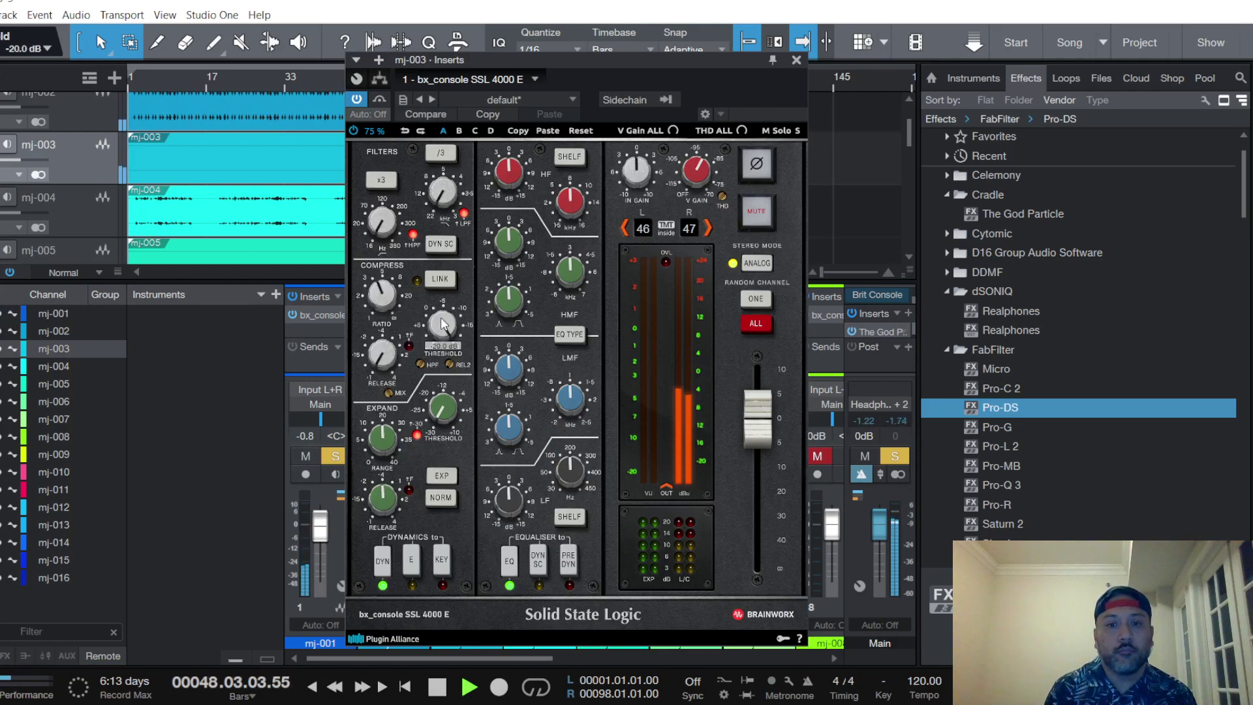
Raise mj-003's console input gain, set its equaliser pre-dynamics with a slight HF boost, and close the plug-in
left_click_drag(637, 186, 644, 174)
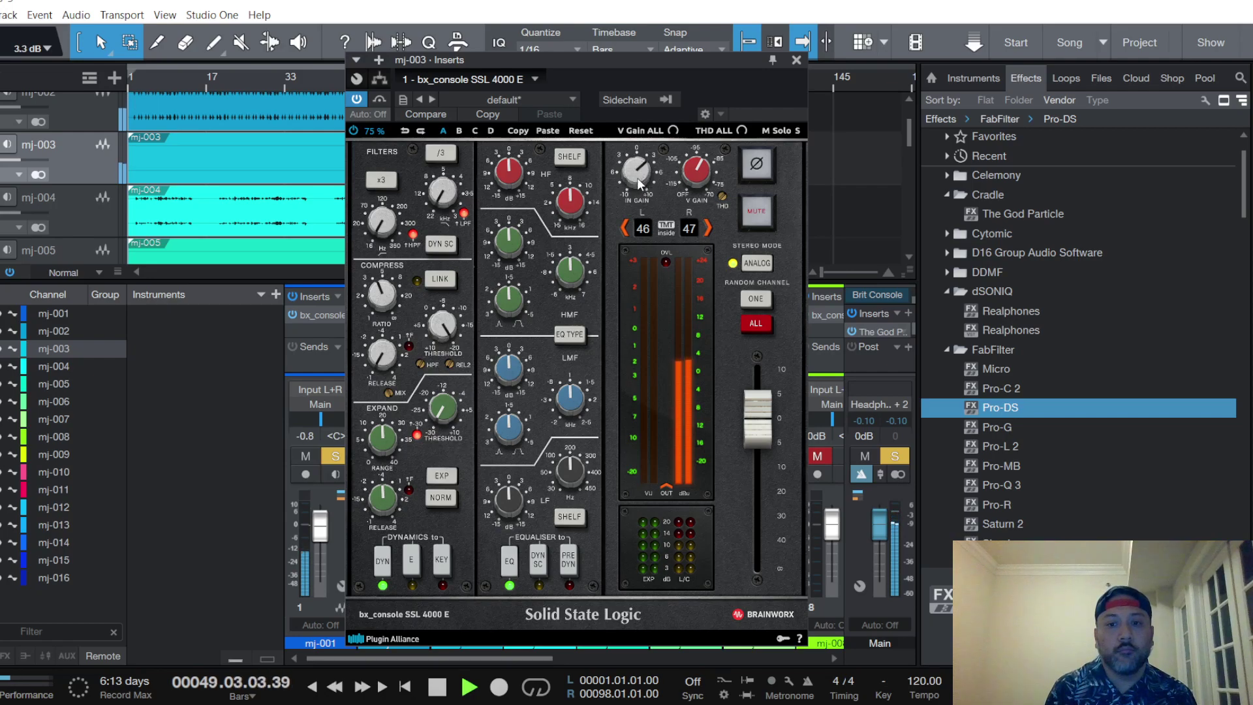
left_click(569, 561)
left_click(526, 180)
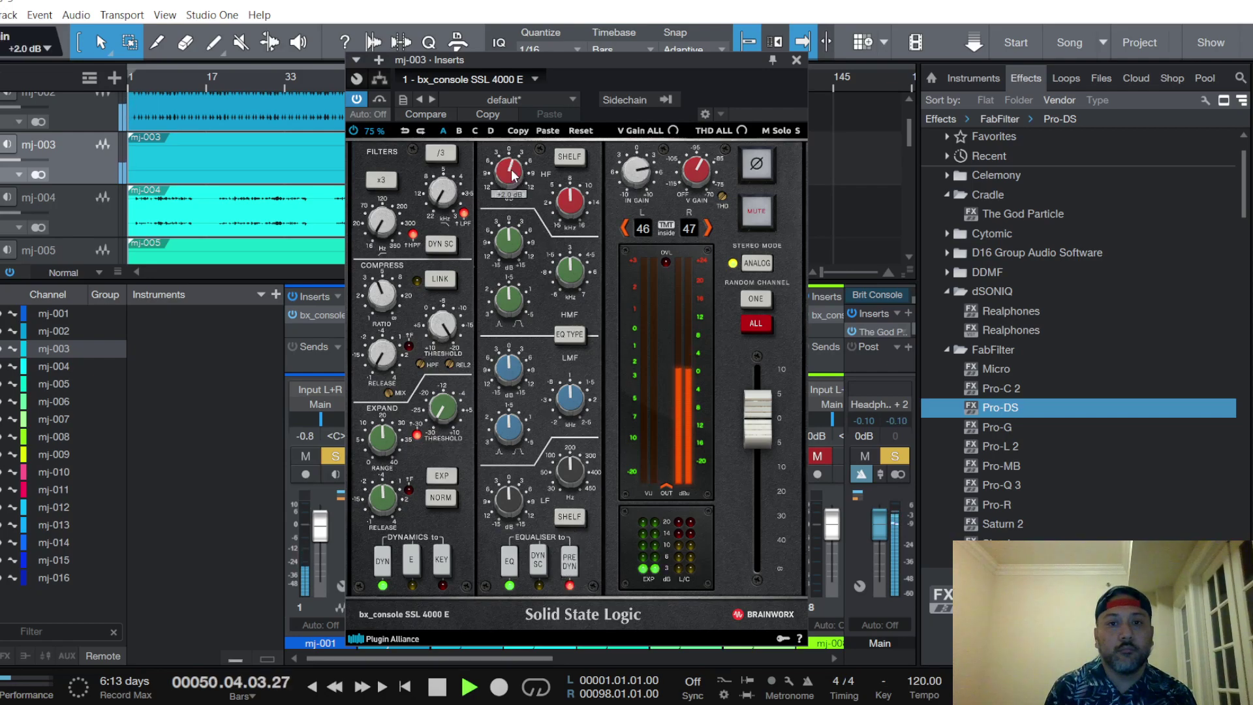
left_click(797, 60)
Set channel mj-003's fader to -7.9 dB
mouse_move(466, 524)
left_mouse_down()
mouse_move(466, 565)
mouse_move(466, 545)
left_mouse_up()
scroll(466, 545, "up", 3)
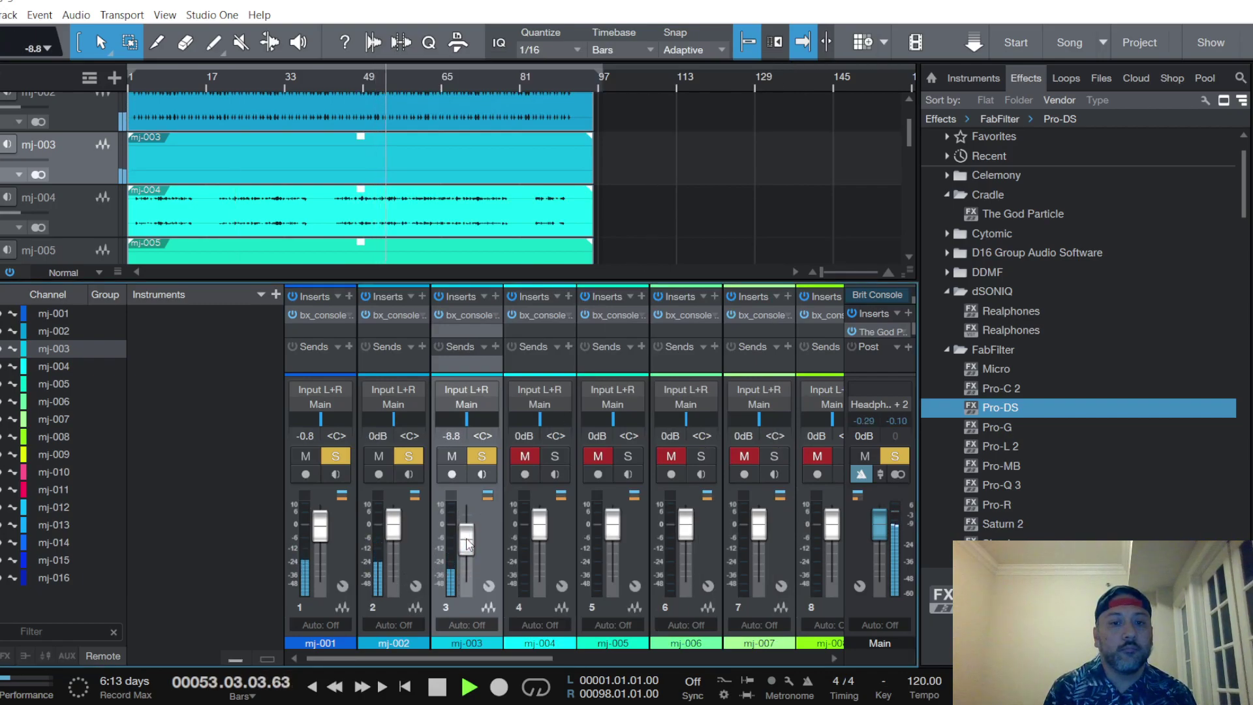
scroll(466, 545, "up", 1)
scroll(466, 545, "down", 1)
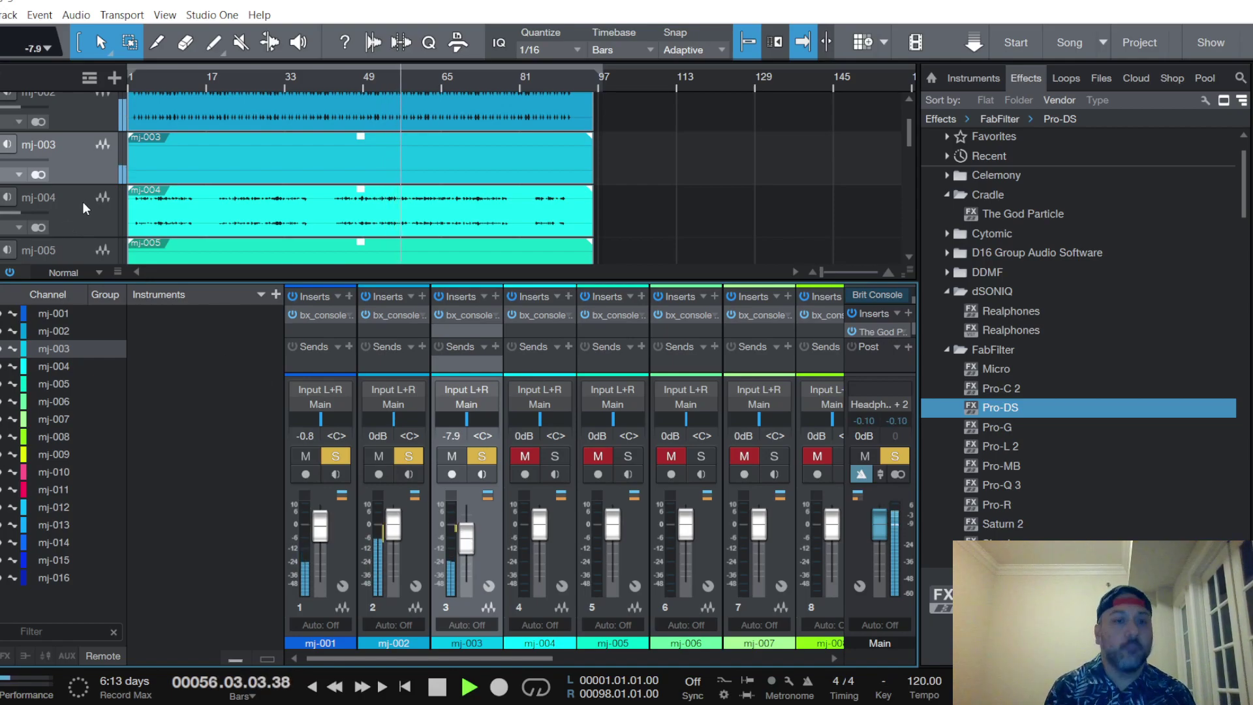
Try channel mj-004 unmuted and soloed with the other playing channels
scroll(82, 201, "down", 2)
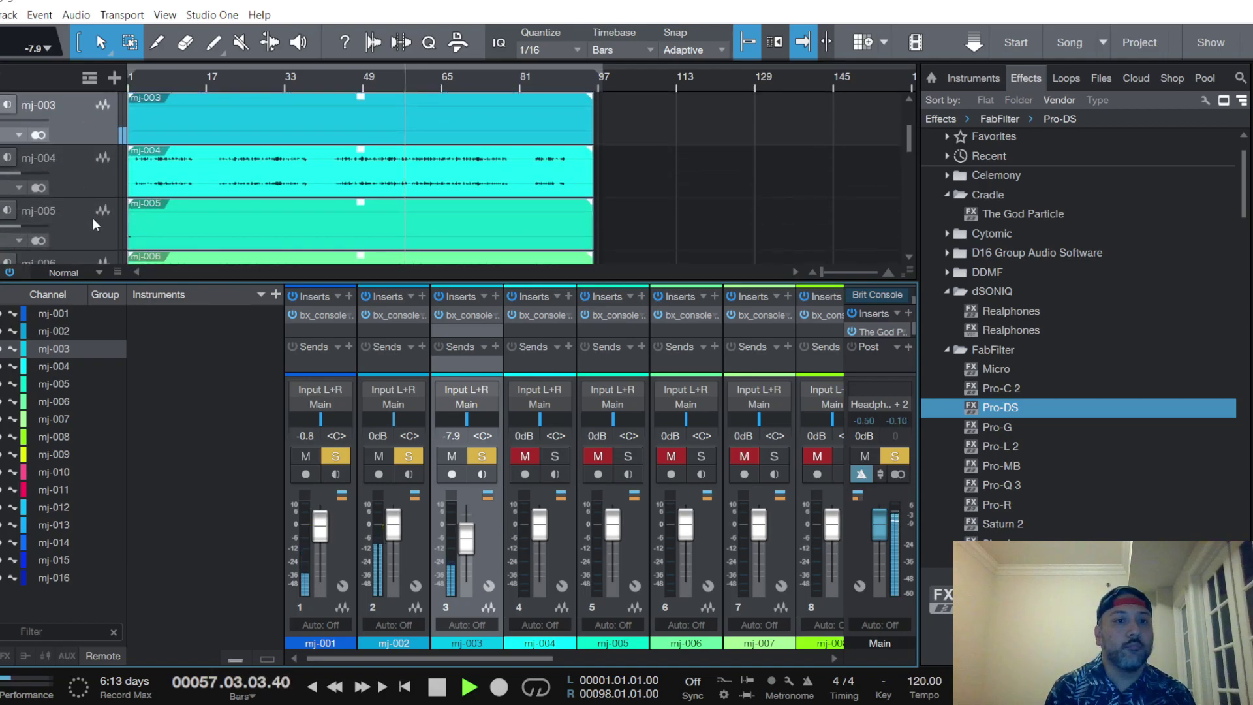
left_click(554, 456)
left_click(524, 456)
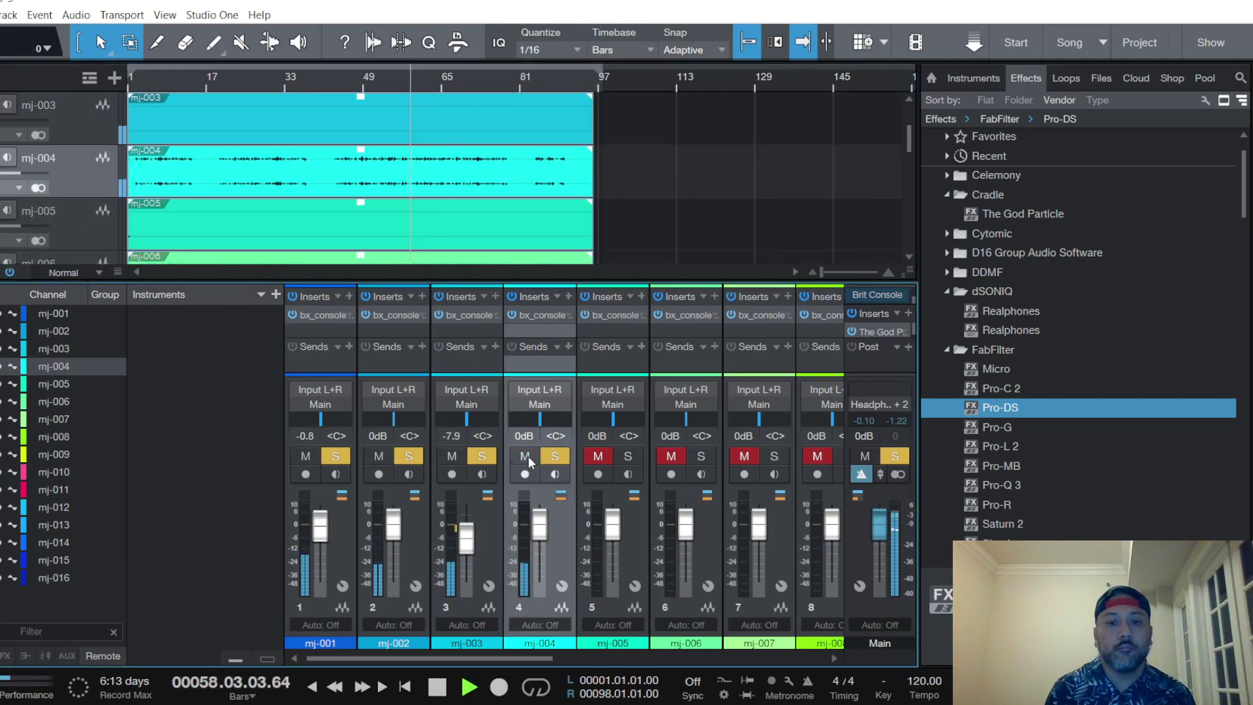
left_click(554, 456)
left_click(524, 456)
Select channel mj-006, unmute and solo it, and lower its fader to -1.7 dB
scroll(79, 245, "down", 1)
left_click(90, 215)
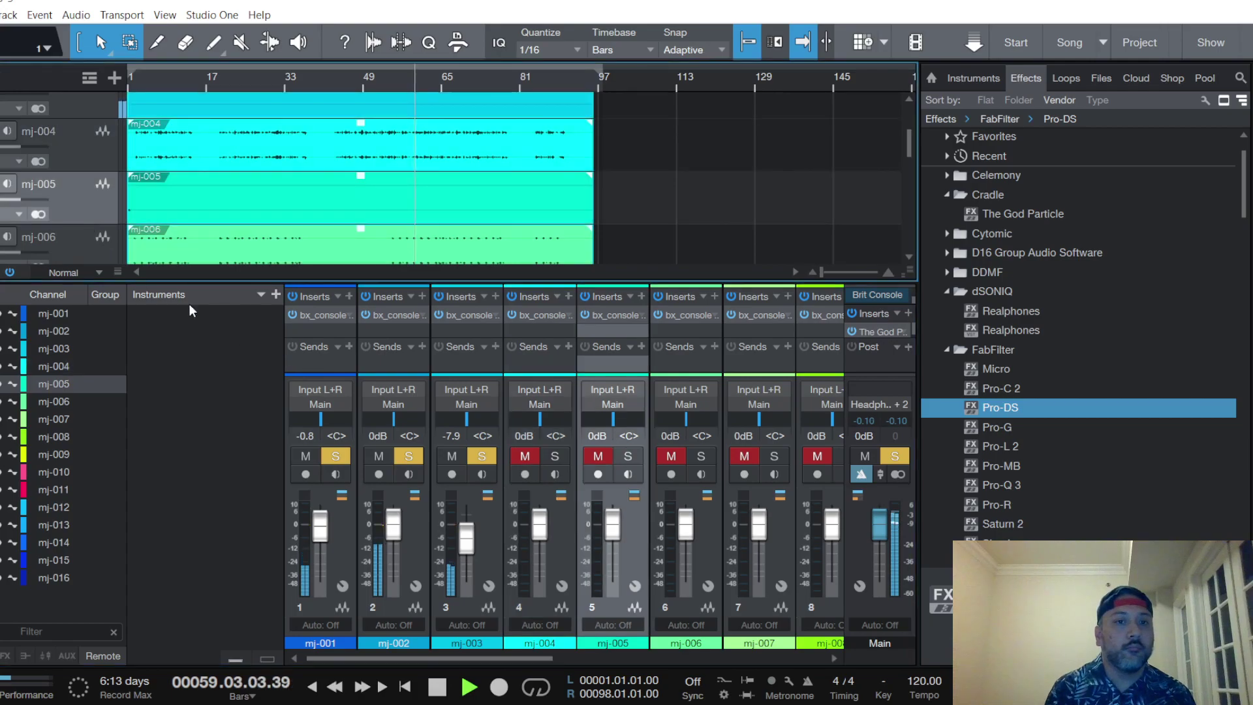
left_click(95, 242)
scroll(95, 242, "down", 2)
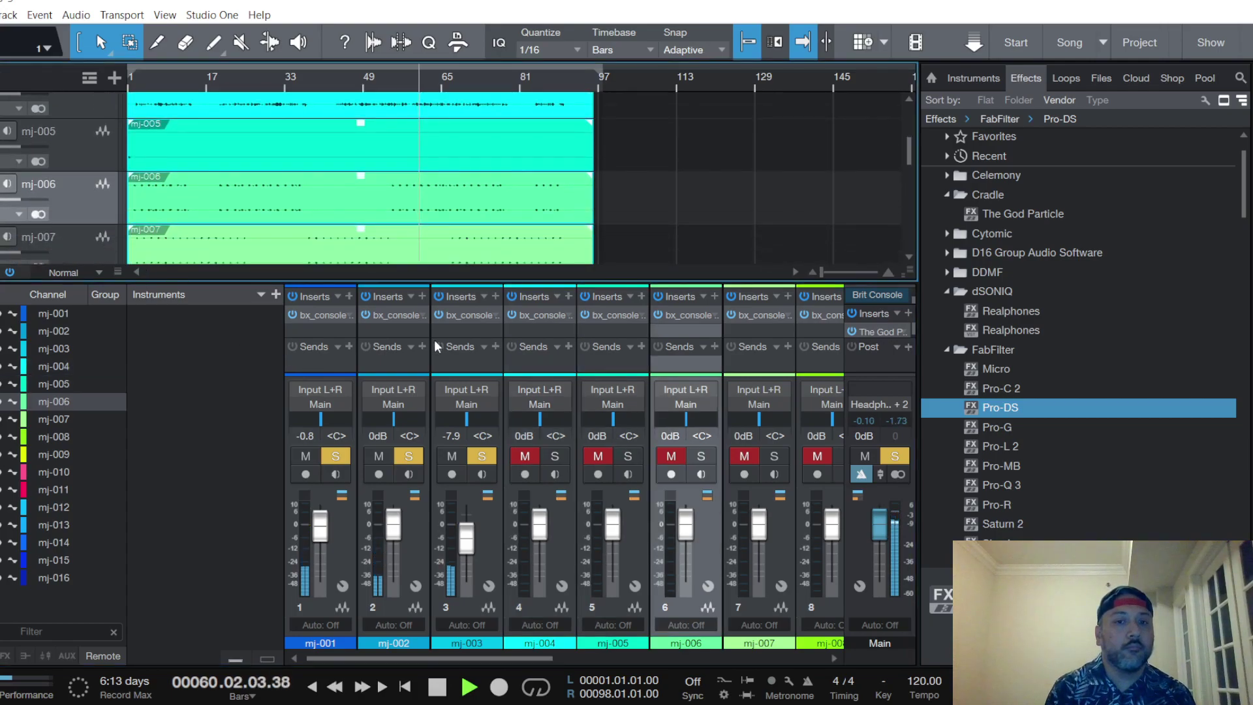
left_click(671, 456)
left_click(701, 456)
left_click_drag(685, 522, 686, 534)
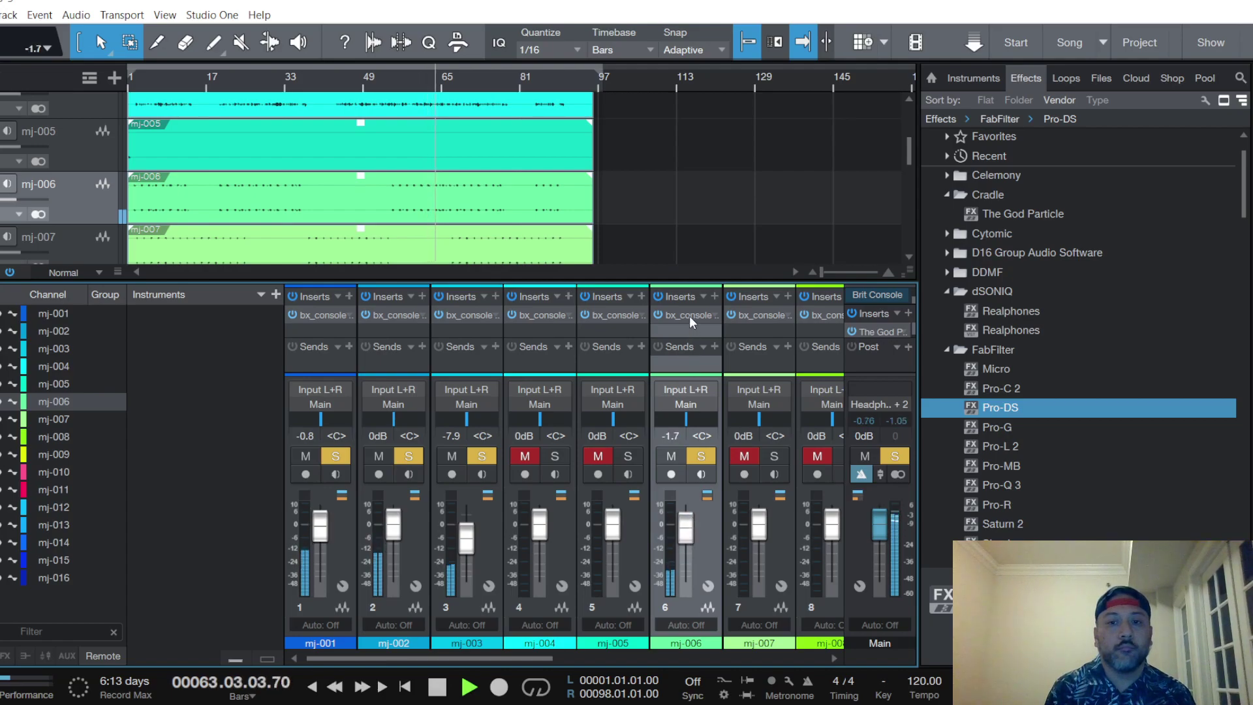
On mj-006's bx_console SSL 4000 E, lower the compressor's ratio and threshold
left_click(689, 316)
scroll(394, 299, "down", 2)
scroll(441, 325, "up", 8)
scroll(442, 330, "down", 3)
Set mj-006's equaliser pre-dynamics, boost the HF gain, and set LMF gain to +1.0 dB and LF gain to -2.0 dB
left_click(569, 561)
scroll(515, 178, "up", 1)
scroll(513, 246, "up", 1)
scroll(510, 501, "down", 1)
scroll(508, 378, "up", 1)
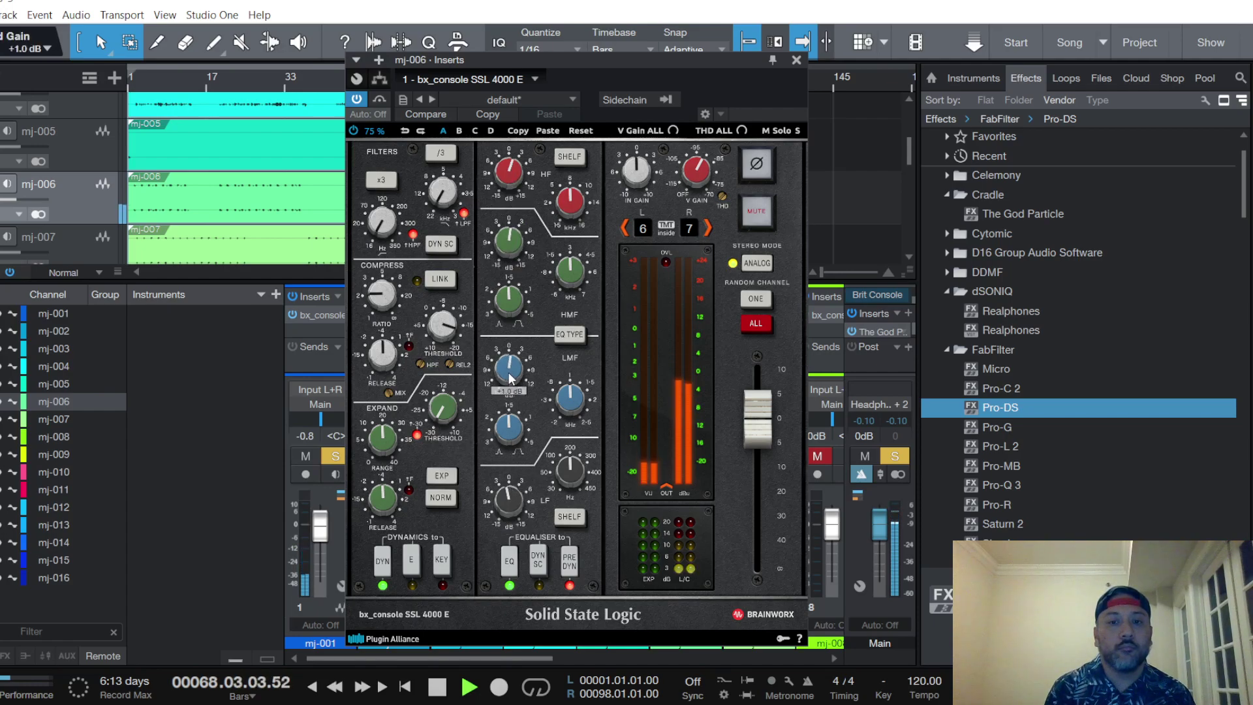
scroll(511, 508, "down", 3)
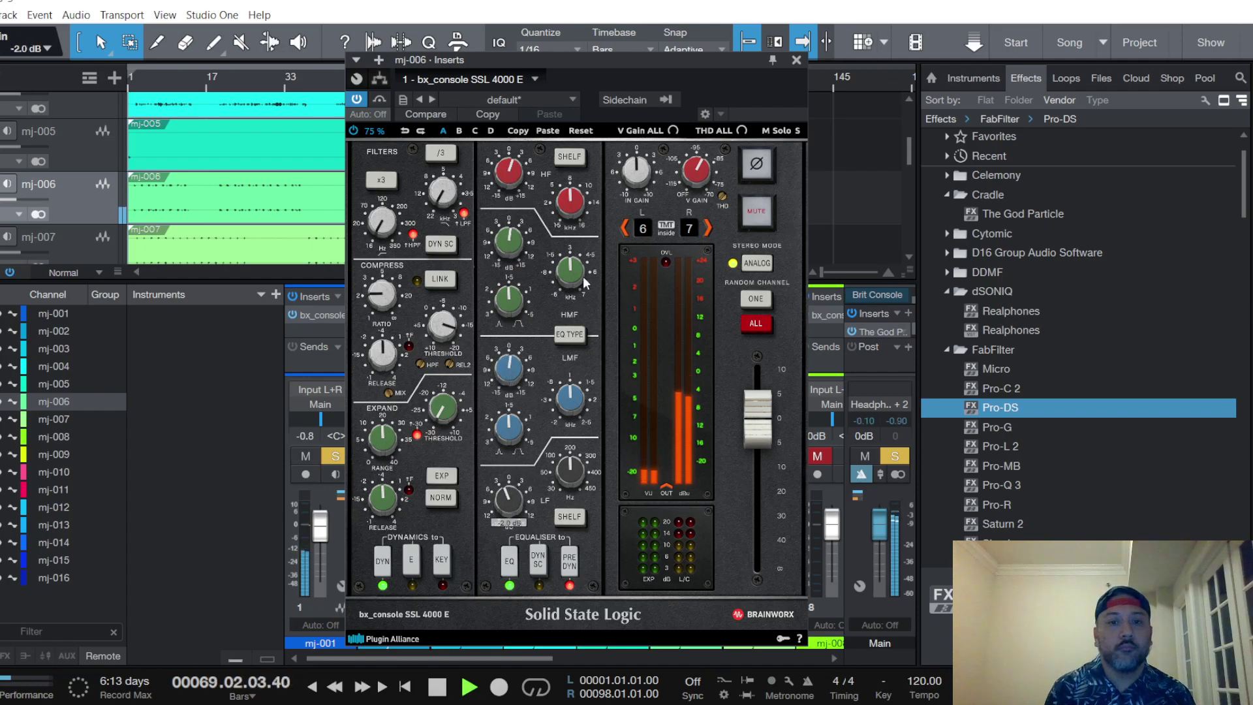
Close mj-006's plug-in and set the channel's fader to -5.4 dB
left_click(796, 59)
scroll(686, 539, "down", 3)
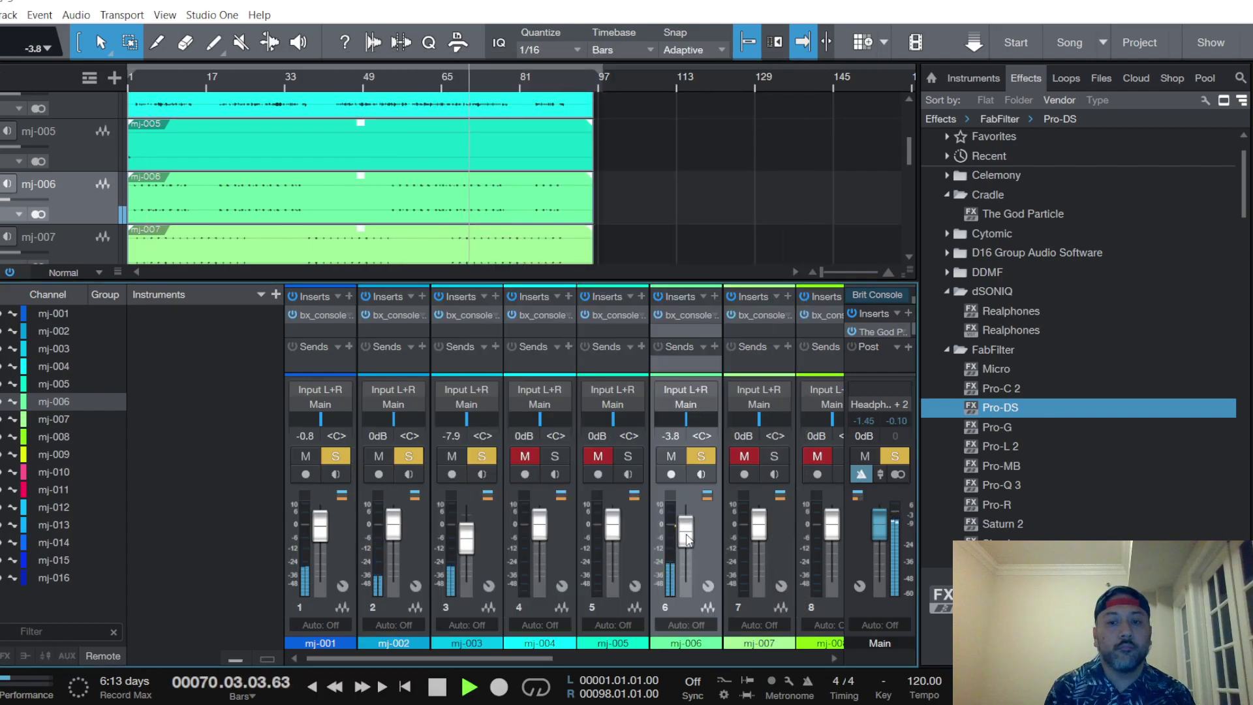
scroll(687, 539, "down", 1)
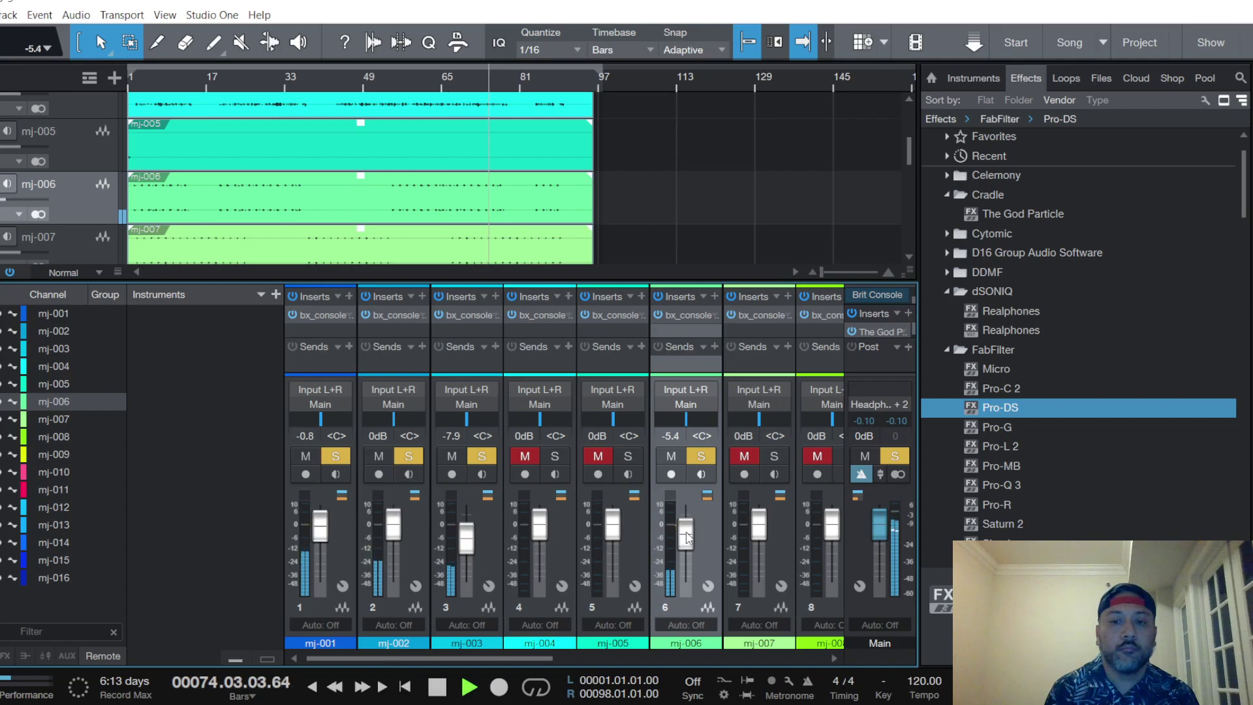
Select channel mj-007, unmute it and solo it with the other playing channels
scroll(91, 196, "down", 1)
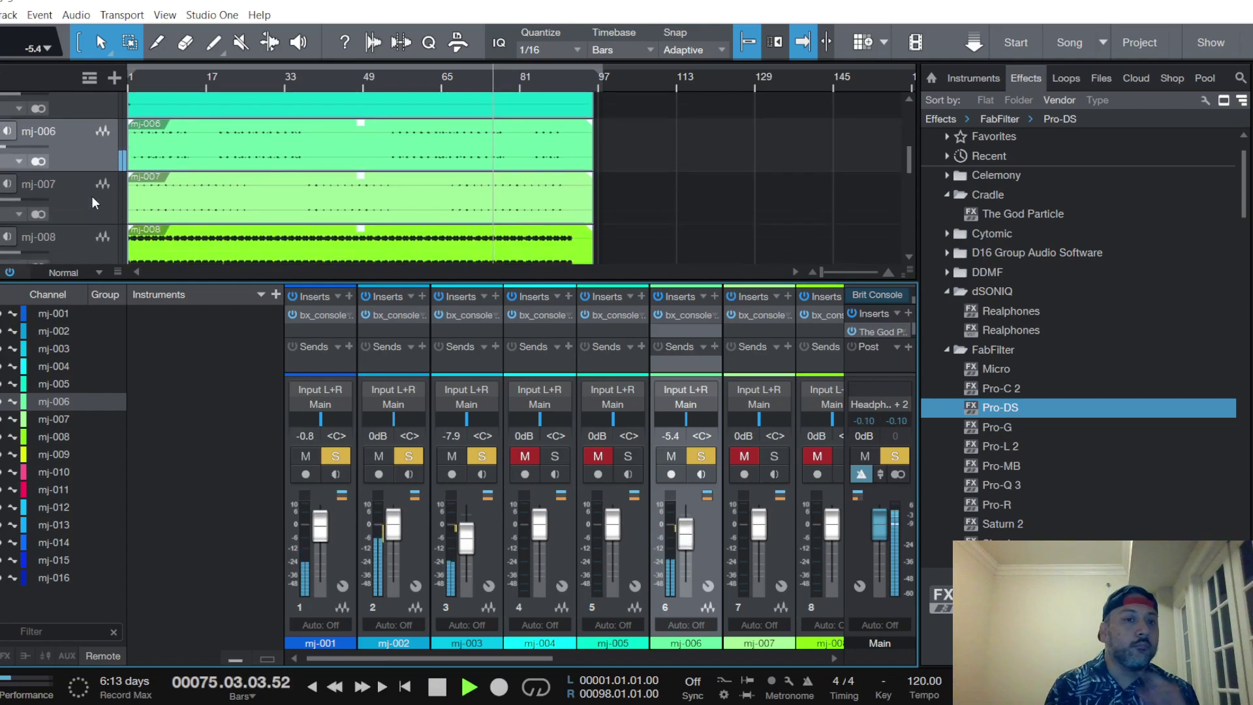
left_click(91, 196)
left_click(746, 458)
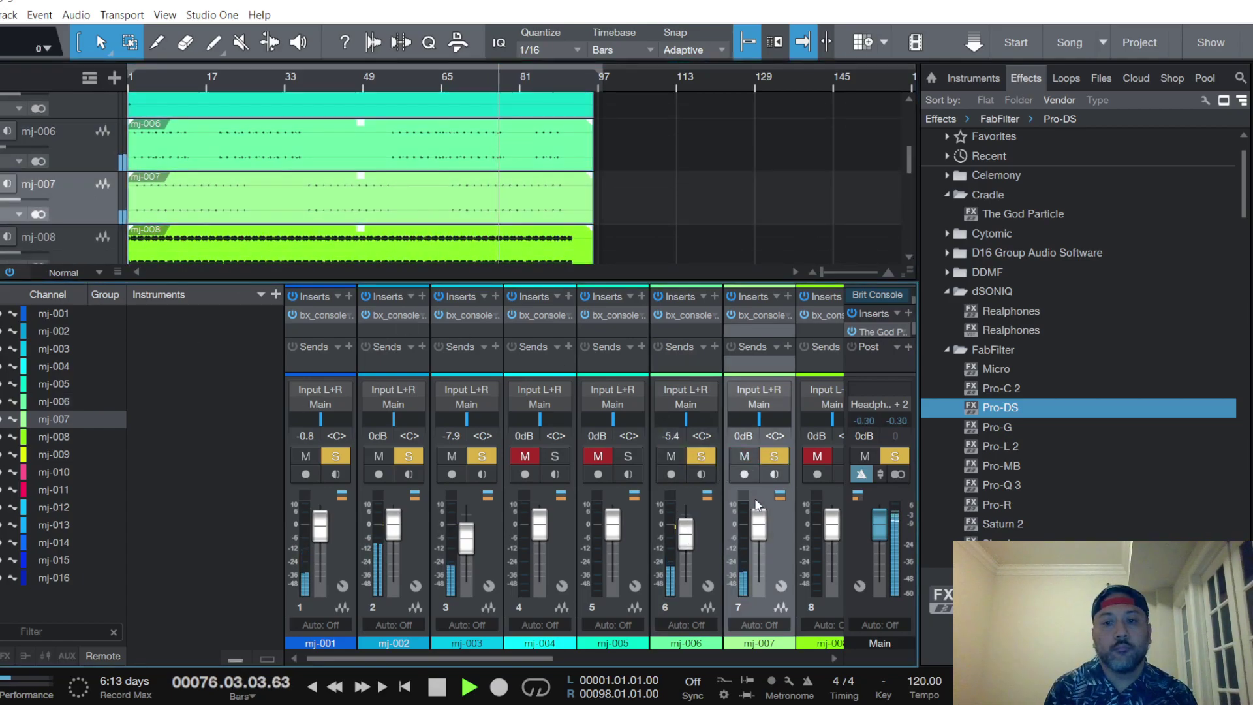
On mj-007's bx_console SSL 4000 E, lower the compressor's ratio and threshold
left_click(757, 315)
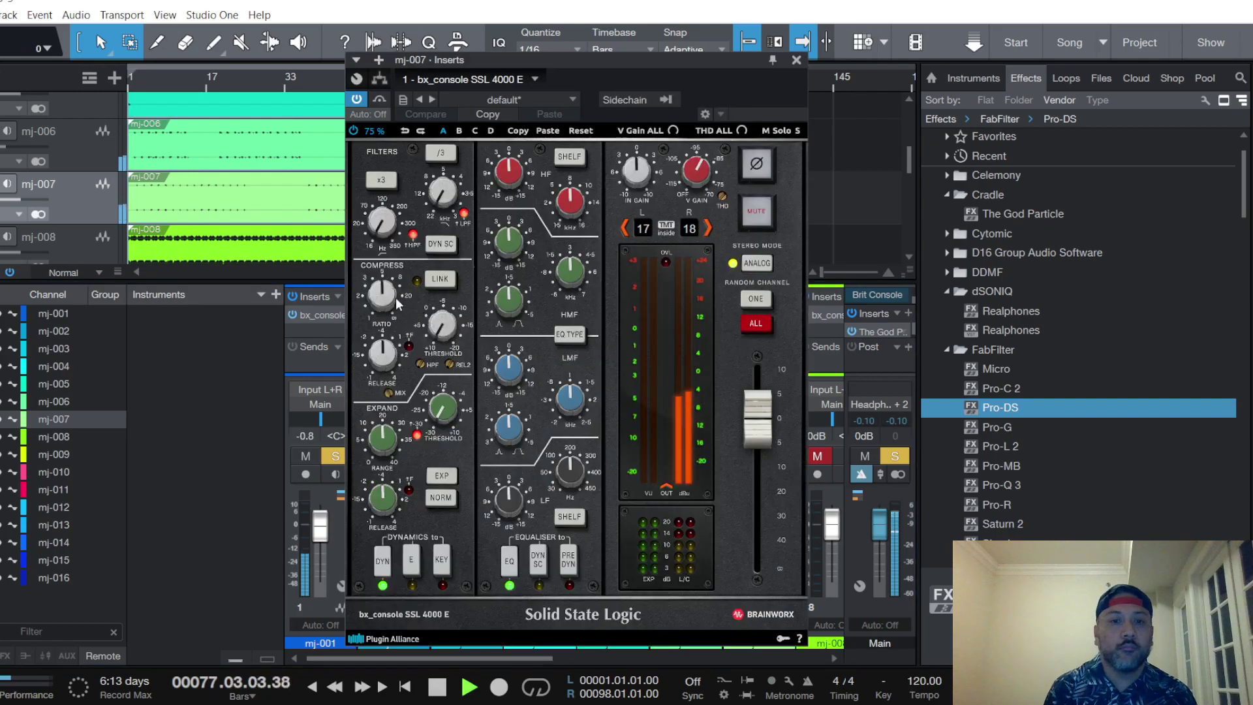
scroll(438, 314, "up", 8)
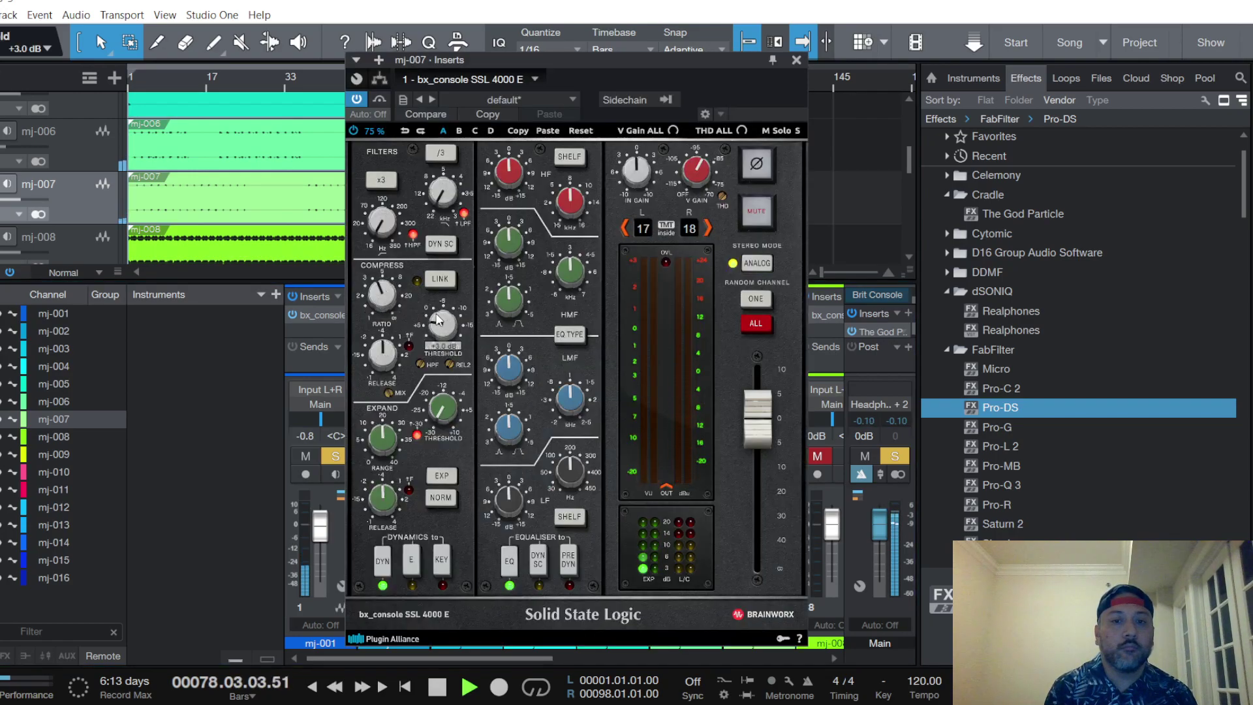
scroll(441, 320, "down", 8)
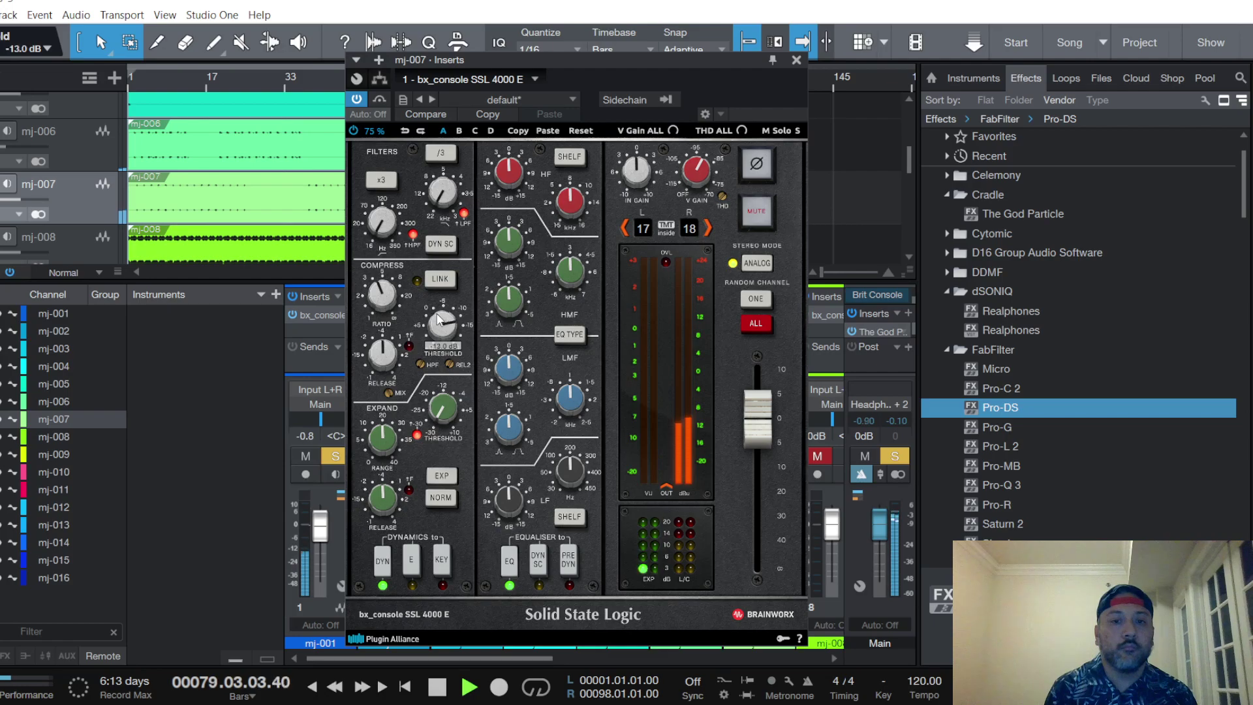
On mj-007's pre-dynamics equaliser, set HF gain to +1.0 dB and HMF gain to -1.0 dB, and close the plug-in
scroll(440, 319, "up", 2)
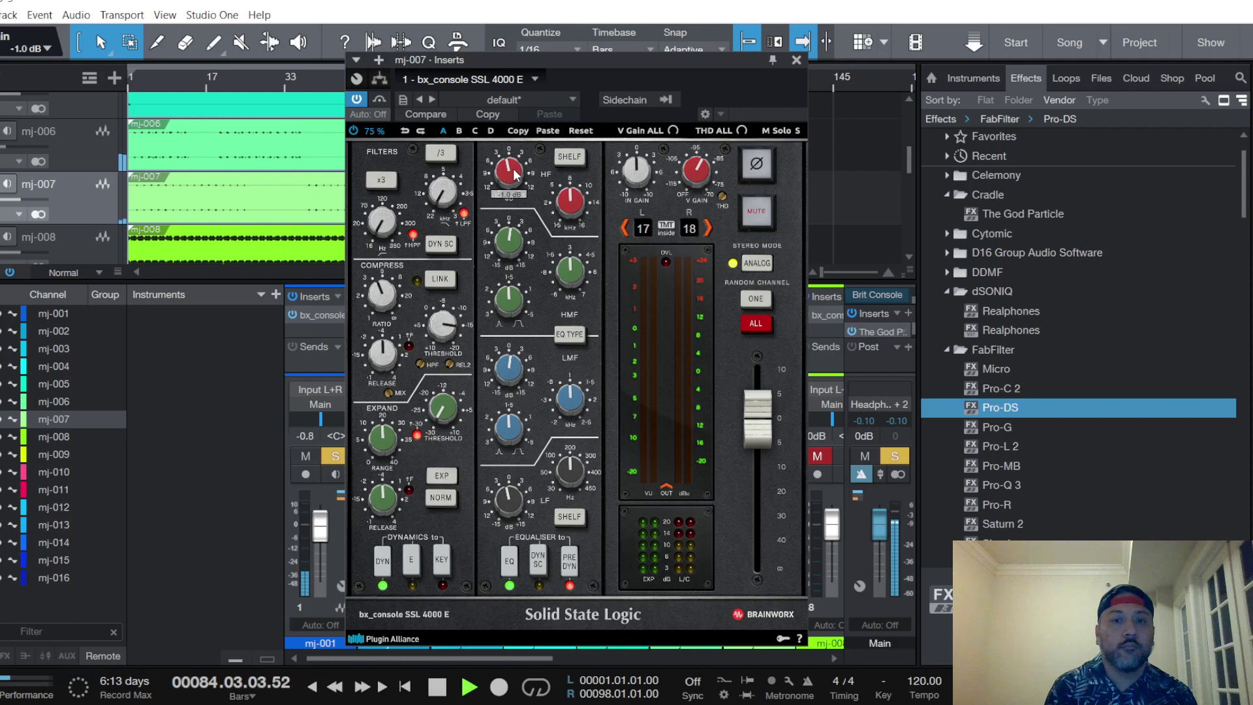
scroll(516, 174, "up", 2)
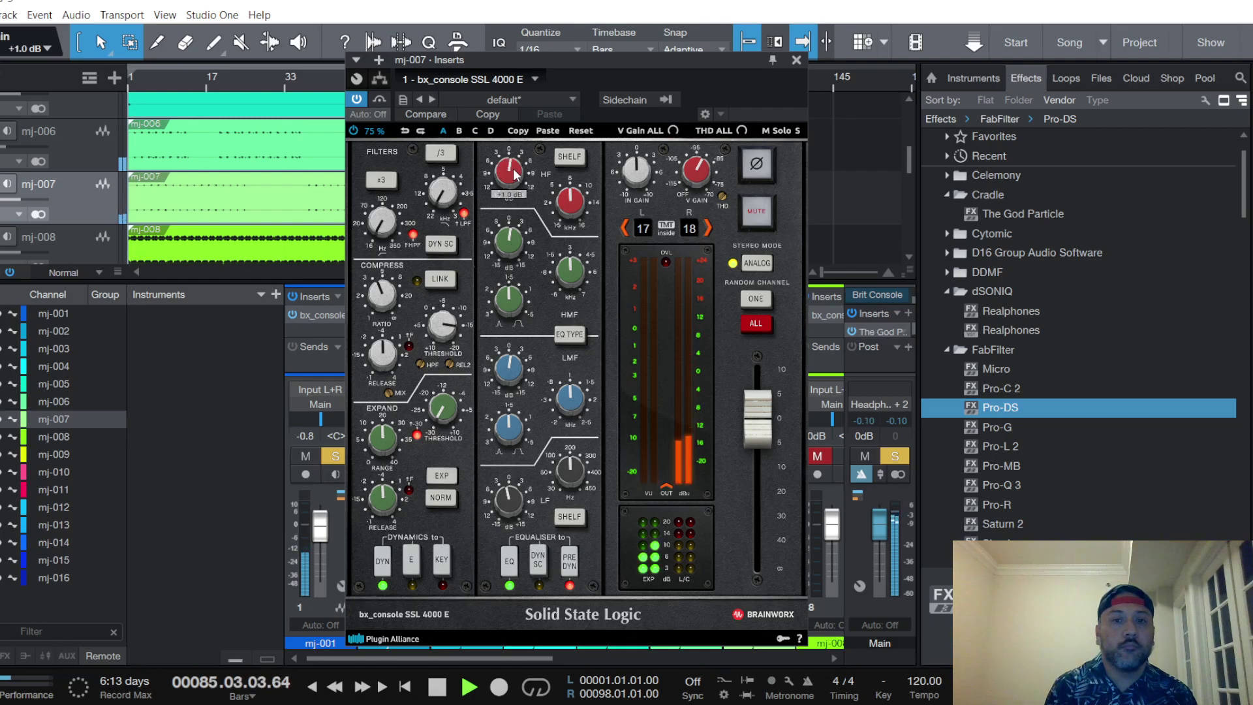
scroll(511, 254, "down", 1)
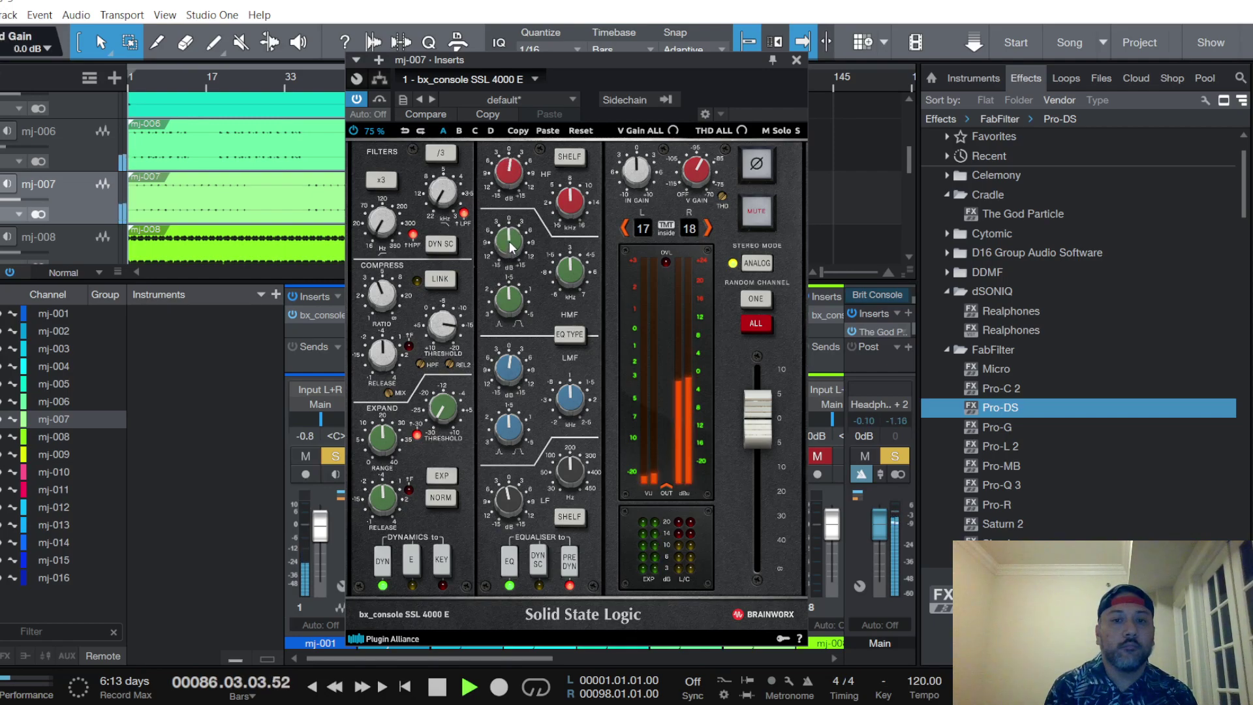
left_click(796, 60)
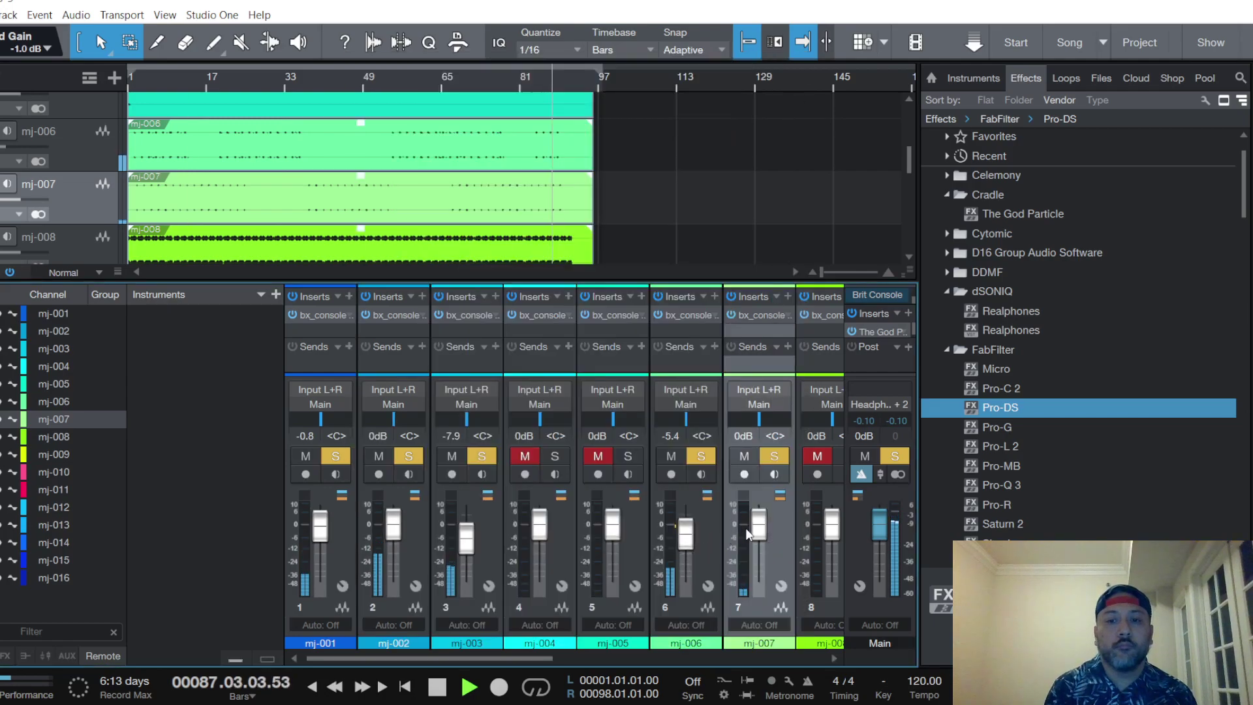
Set channel mj-007's fader to -3.3 dB and restart playback from the beginning of the song
scroll(759, 532, "down", 4)
scroll(759, 531, "down", 1)
scroll(761, 538, "down", 1)
scroll(762, 538, "up", 2)
key("space")
key("space")
scroll(761, 538, "up", 1)
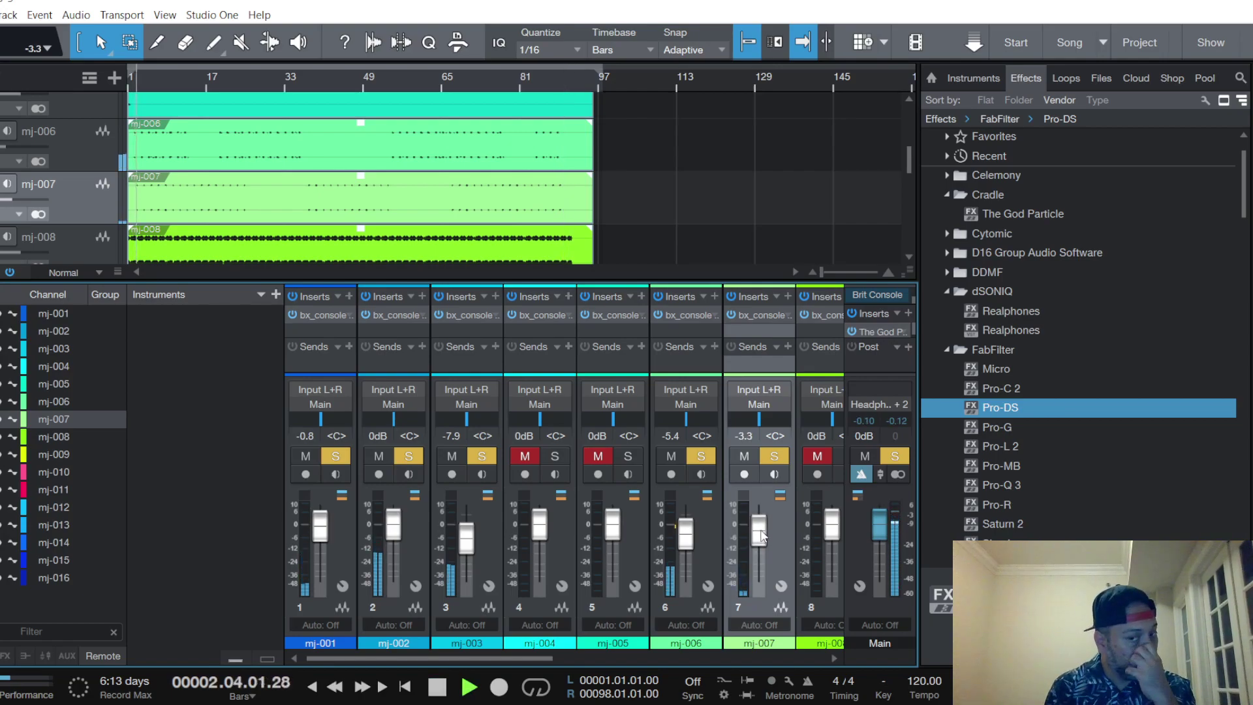
Select channel mj-008, unmute and solo it with the other playing channels, and lower its fader
scroll(763, 534, "down", 1)
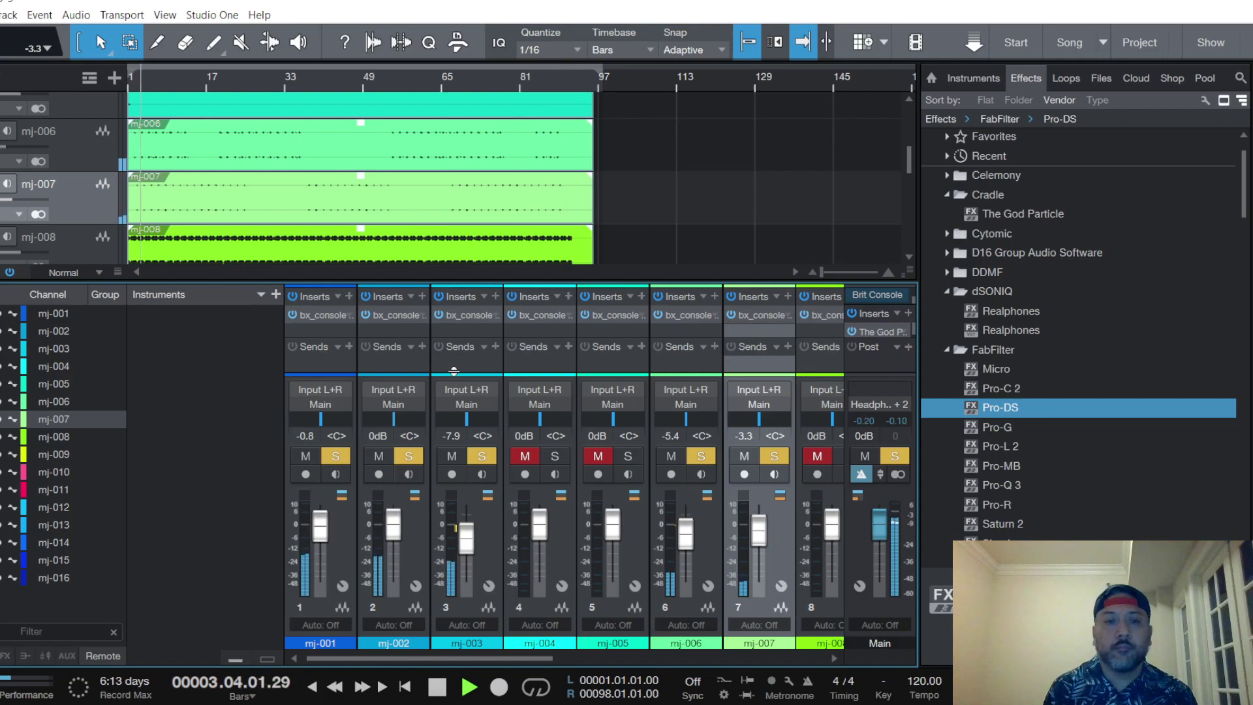
scroll(76, 166, "down", 1)
left_click(90, 199)
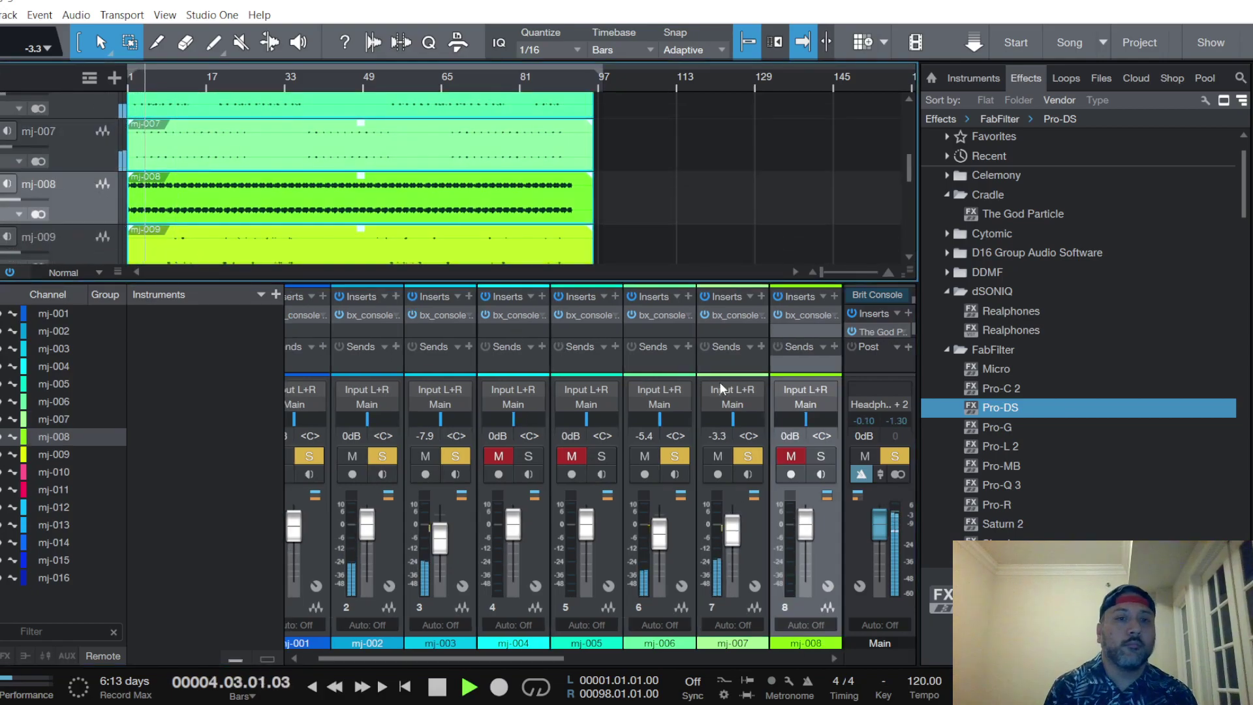
left_click(791, 456)
left_click(821, 456)
mouse_move(806, 526)
left_mouse_down()
mouse_move(809, 553)
mouse_move(812, 536)
left_mouse_up()
On mj-008's bx_console SSL 4000 E, set the compressor threshold to -8.0 dB, place the equaliser pre-dynamics, and set LF gain to +2.0 dB
left_click(804, 315)
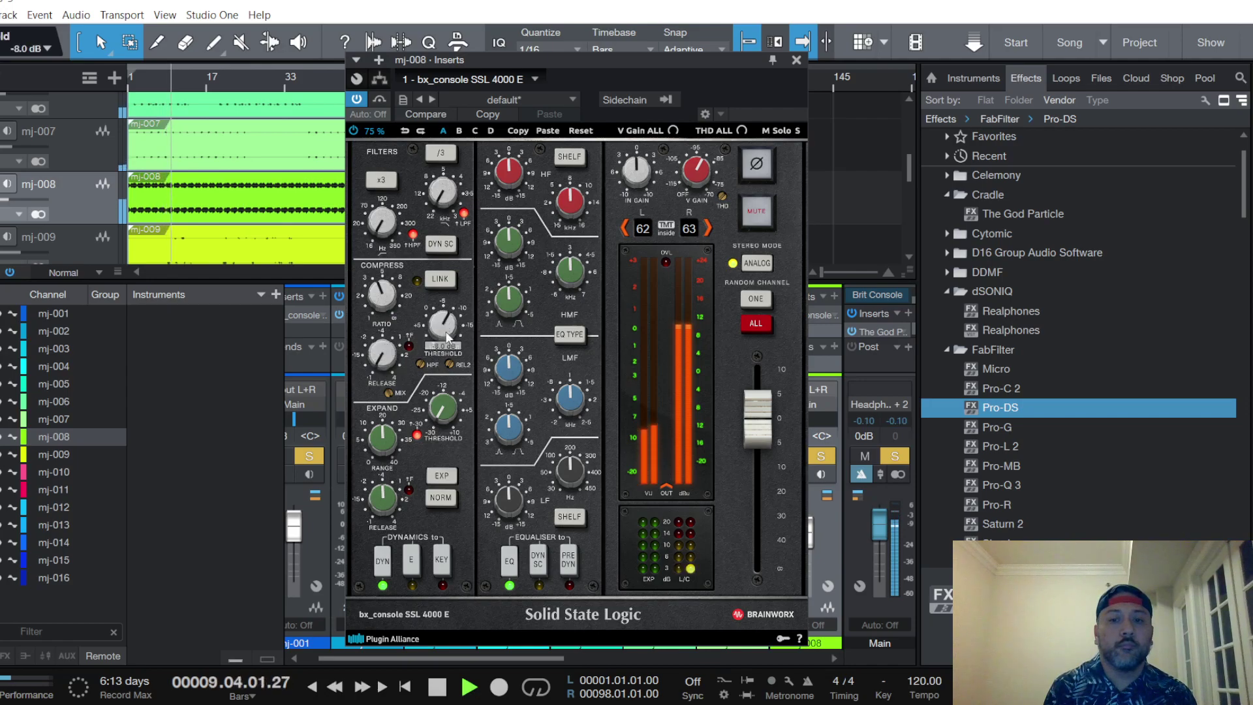
left_click(569, 560)
left_click_drag(565, 463, 514, 506)
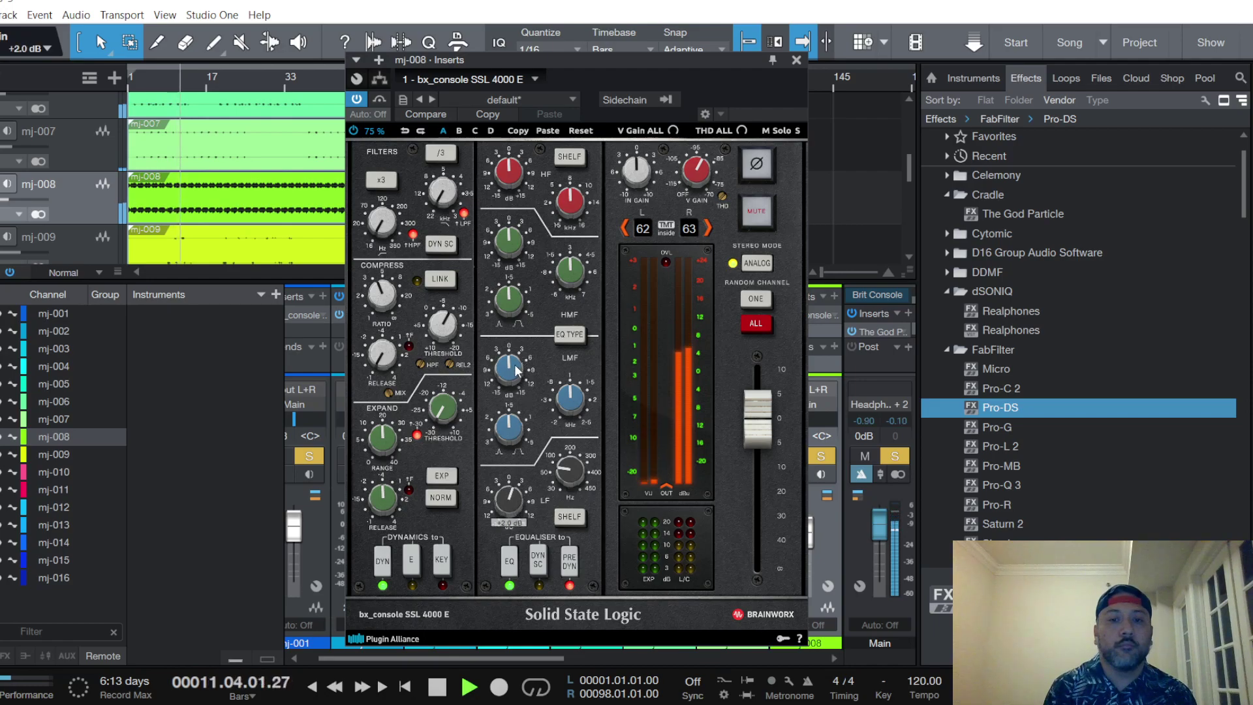
Set mj-008's mid-band gain to +1.0 dB and HF gain to +2.0 dB, close the plug-in, and set its fader to -3.8 dB
left_click_drag(515, 363, 515, 366)
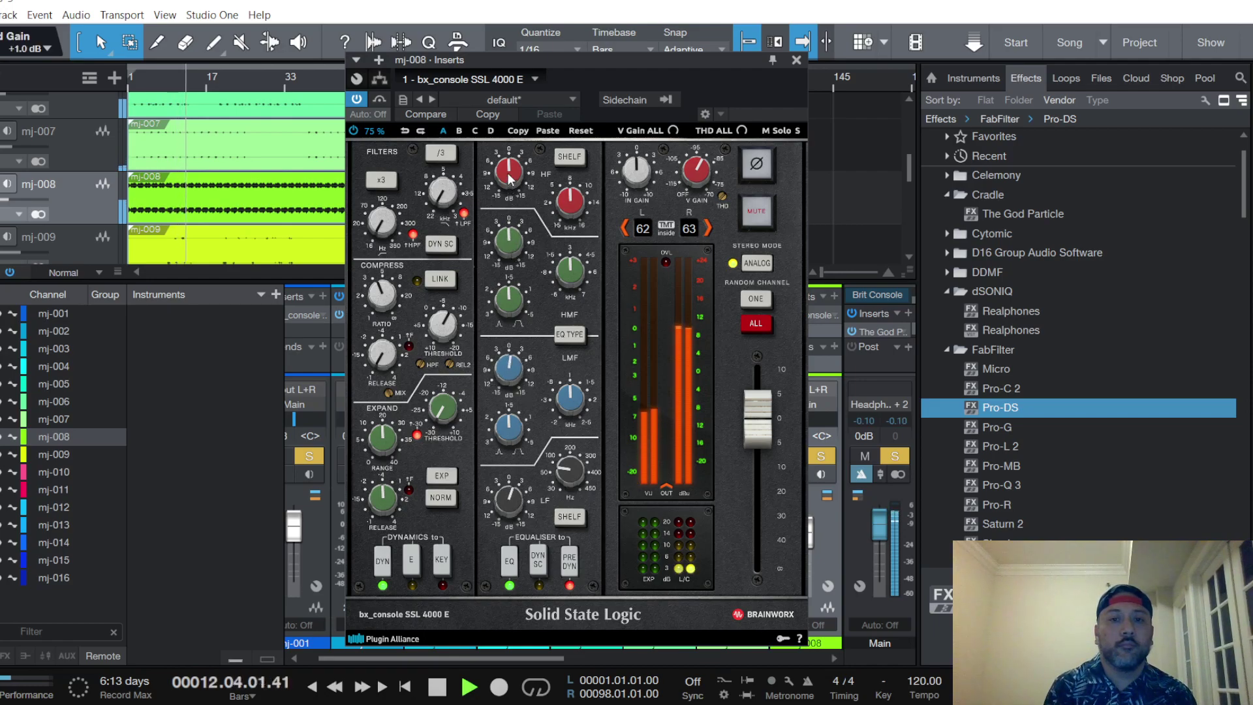
mouse_move(519, 236)
mouse_move(513, 175)
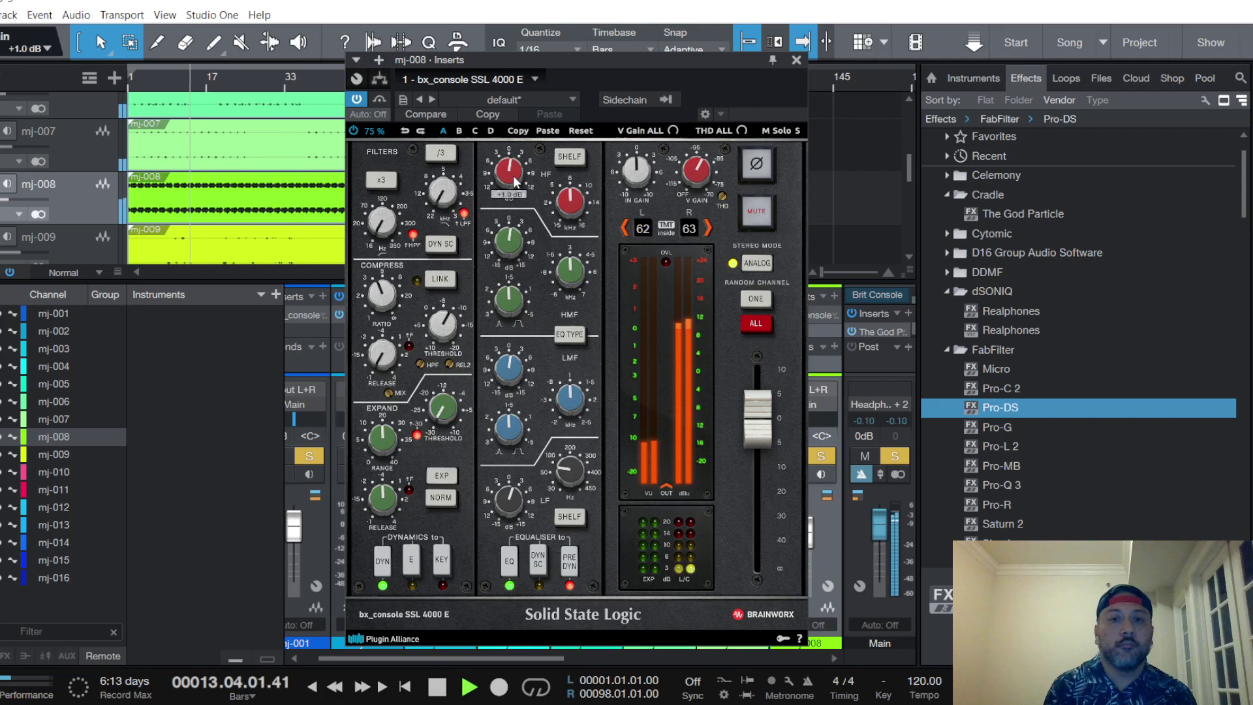
left_click(796, 59)
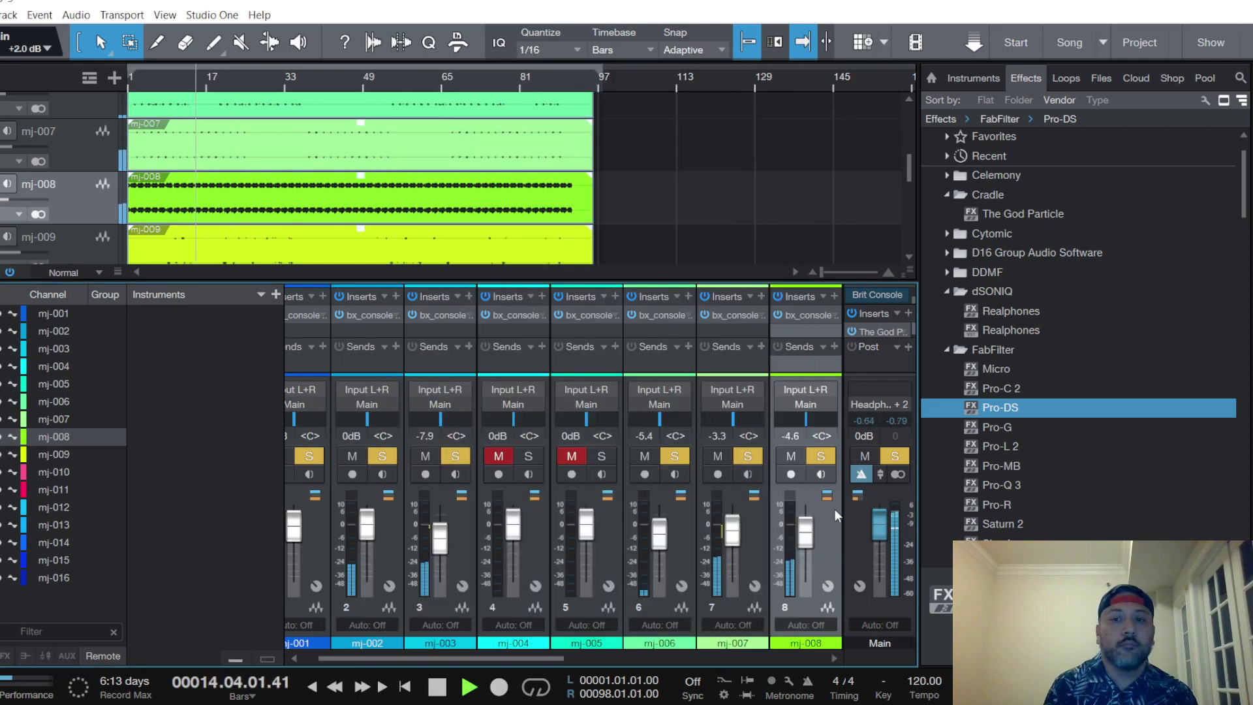
left_click_drag(807, 538, 810, 535)
Select channel mj-009, unmute and solo it with the other channels, and start playback from about bar 8
scroll(104, 187, "down", 2)
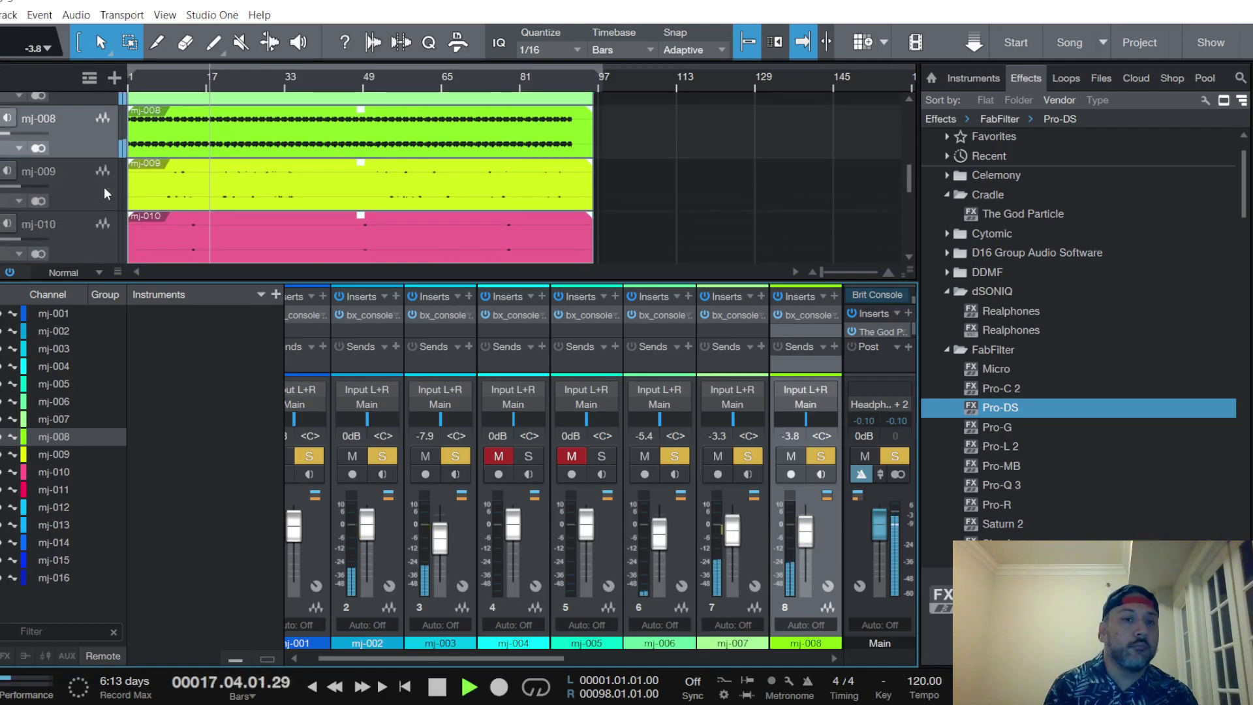
left_click(104, 190)
left_click(791, 455)
left_click(821, 455)
key("space")
key("space")
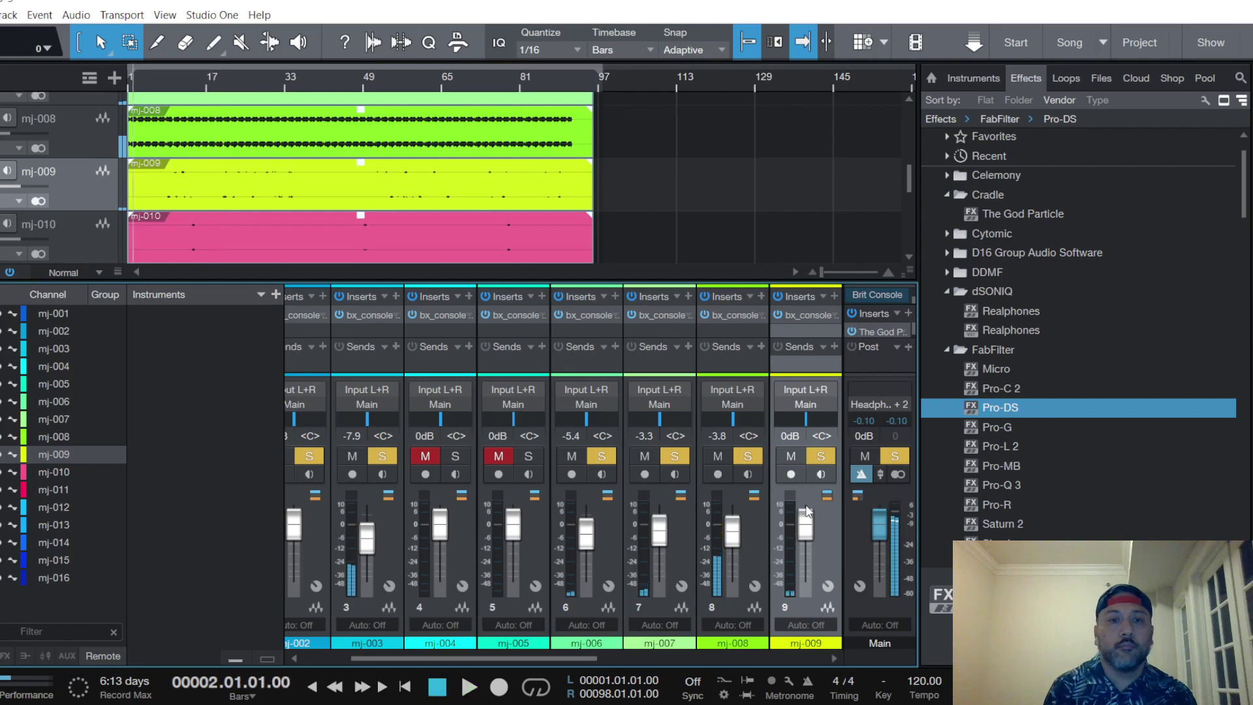
key("space")
left_click(163, 85)
key("space")
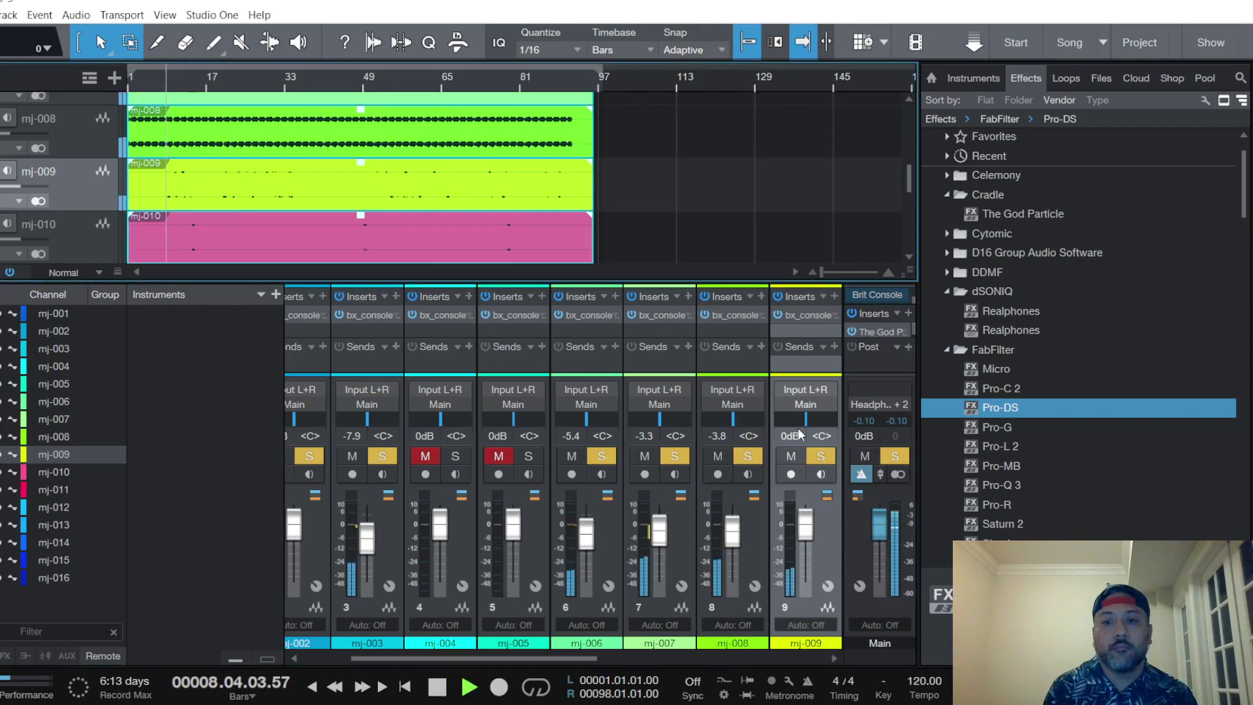
On mj-009's bx_console SSL 4000 E, lower the compressor's ratio and threshold, raise the input gain, and switch the equaliser to pre-dynamics
left_click(804, 315)
left_click_drag(382, 294, 443, 331)
left_click_drag(643, 171, 643, 163)
left_click(567, 560)
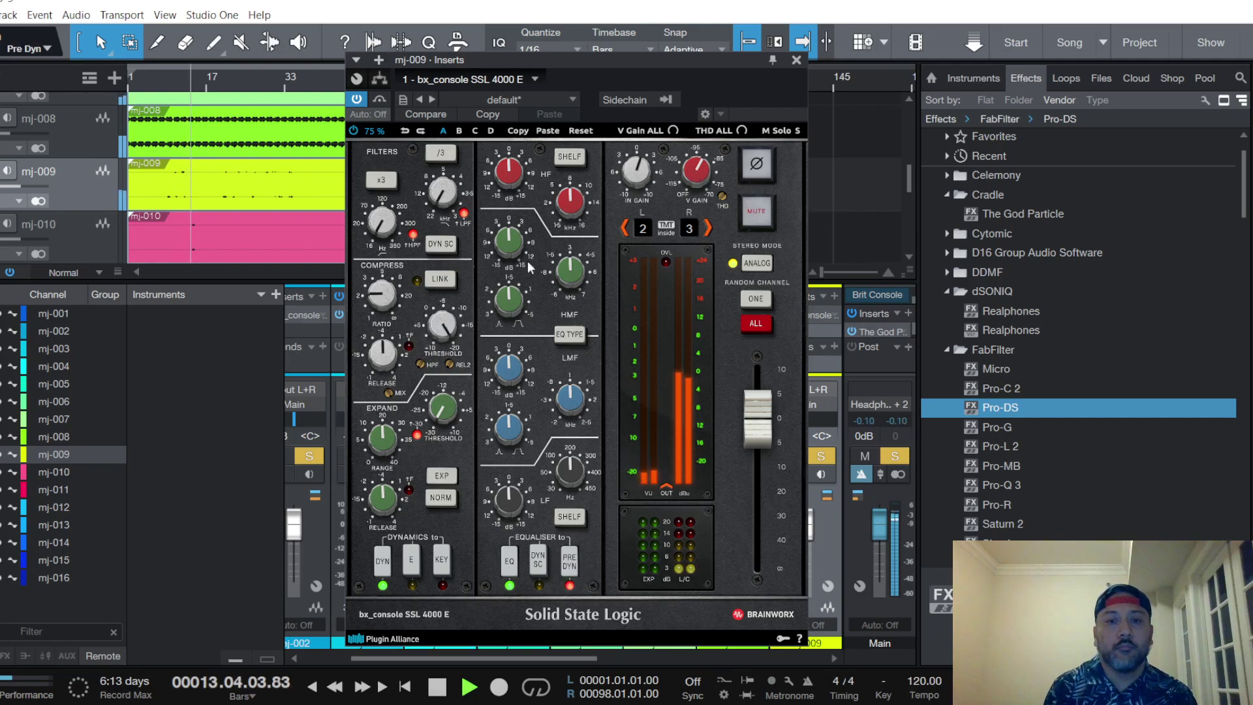
Restart playback, raise mj-009's HF gain, cut its LF gain slightly, set LMF gain to +1.0 dB, and close the plug-in
key("space")
key("space")
left_click_drag(512, 249, 512, 246)
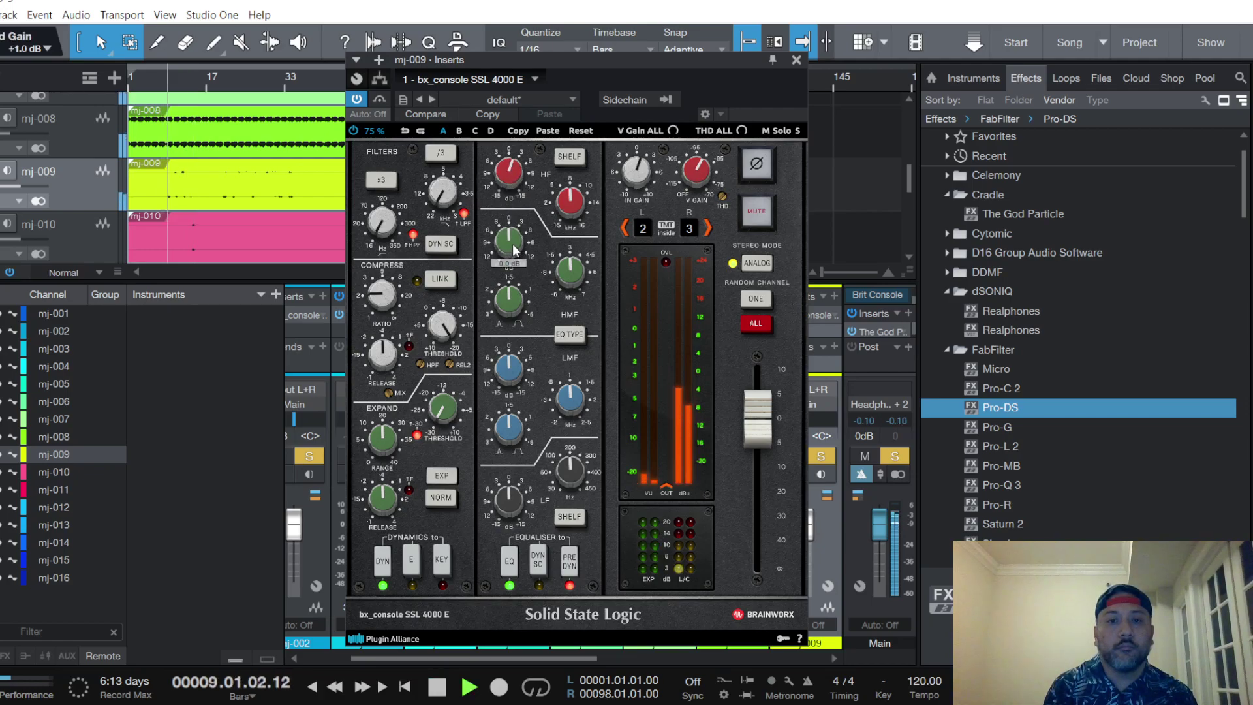
left_click_drag(509, 501, 509, 513)
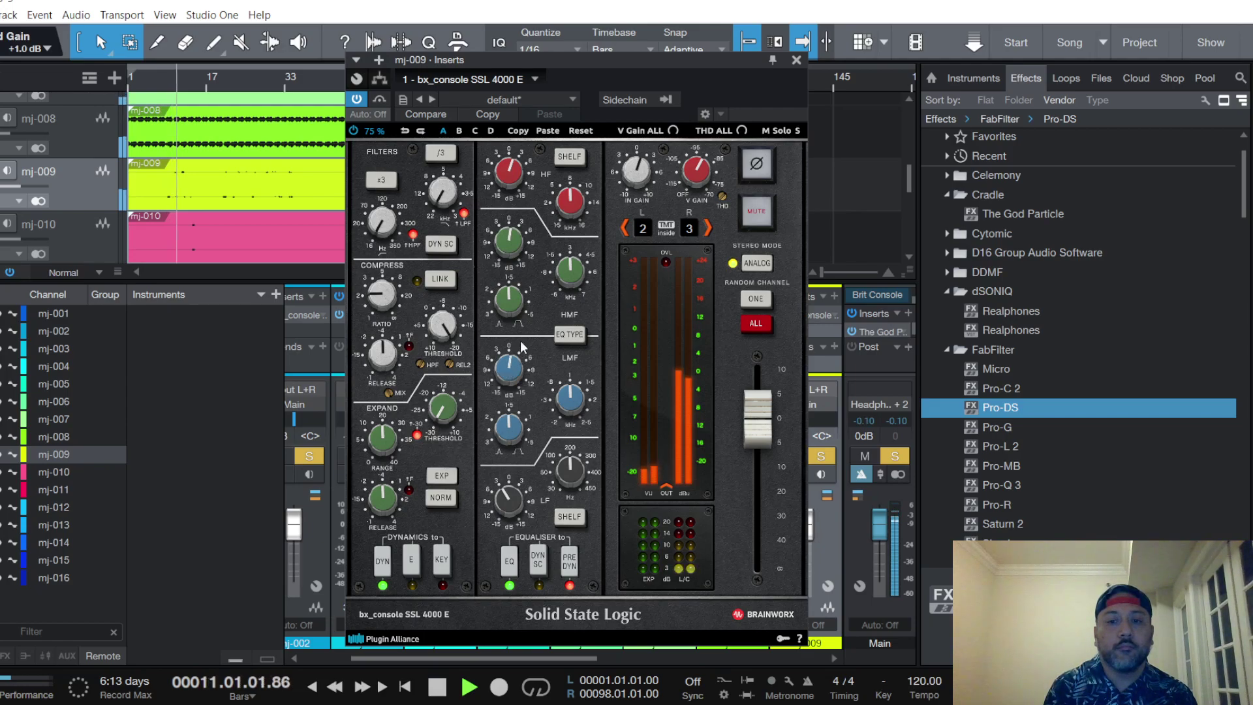
left_click(797, 59)
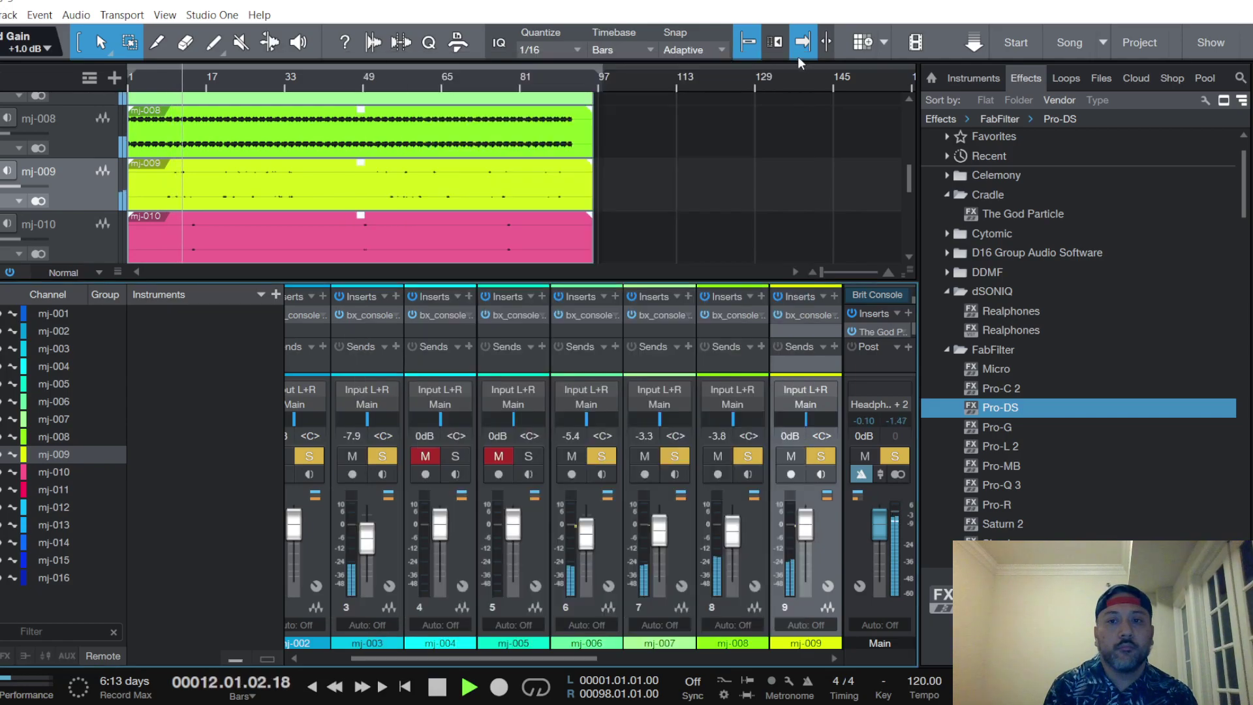
Set channel mj-009's fader to -5.0 dB while replaying the section from about bar 8
mouse_move(805, 523)
left_mouse_down()
mouse_move(806, 556)
mouse_move(807, 537)
left_mouse_up()
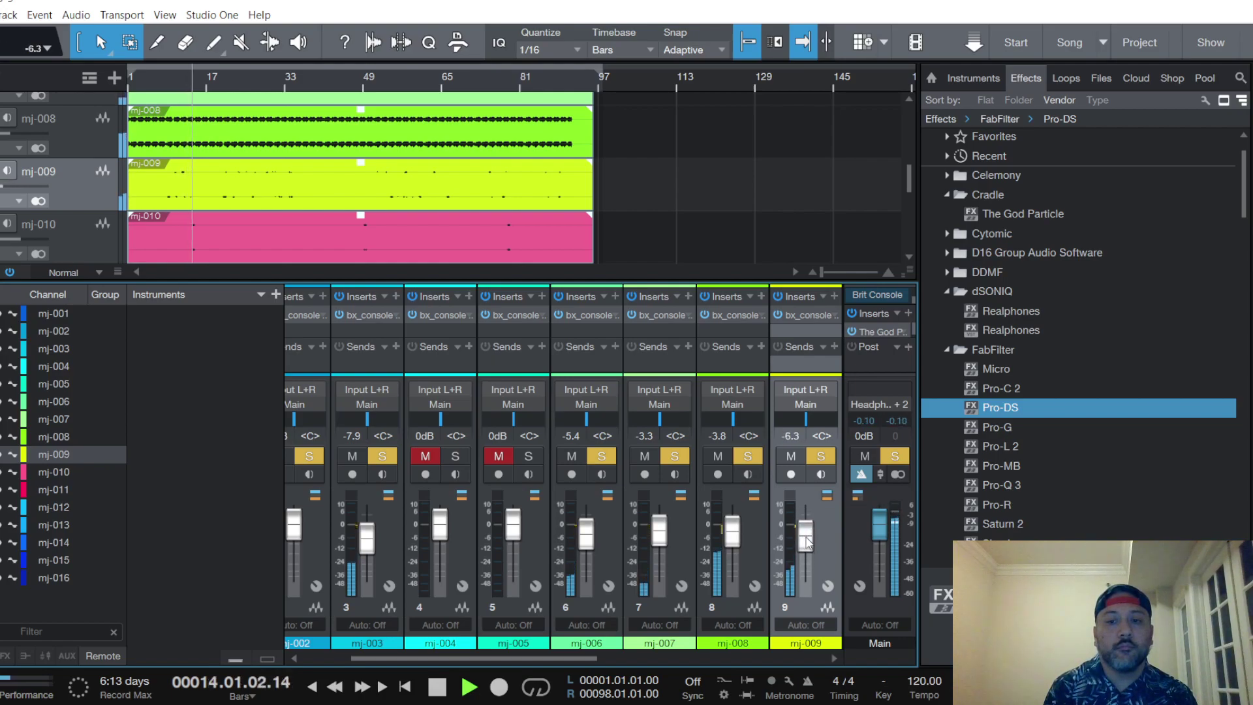
key("space")
key("space")
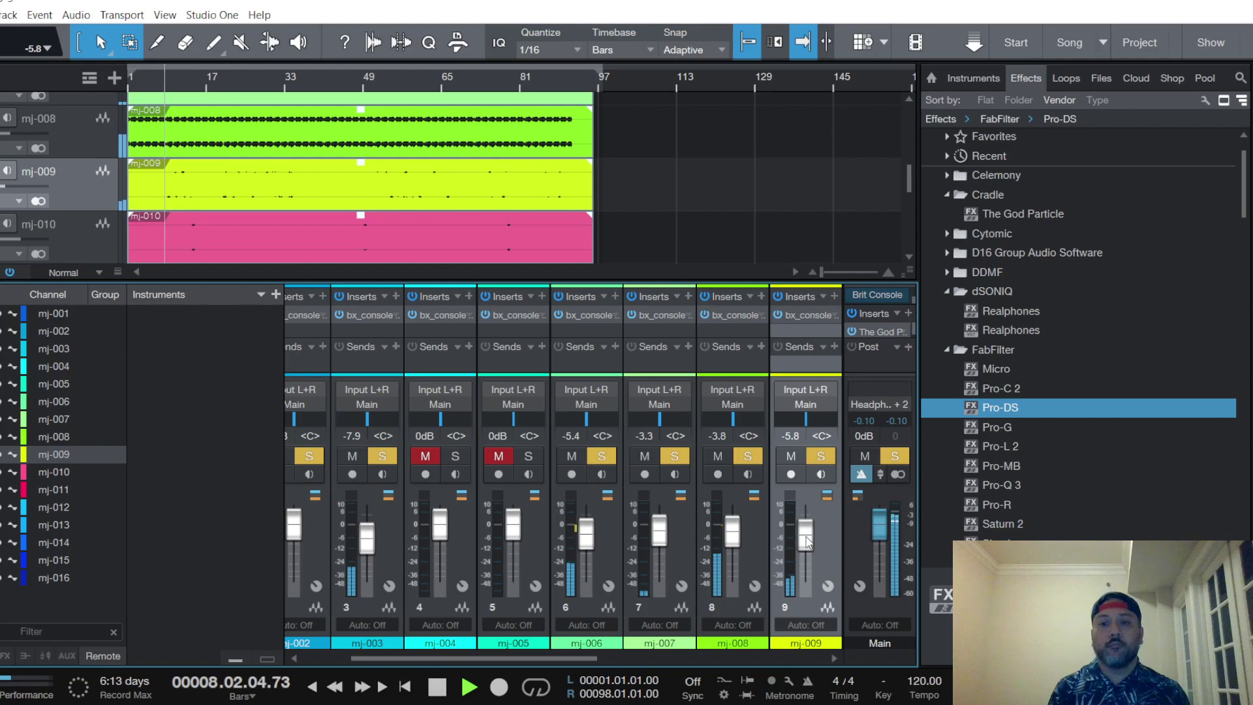
left_click_drag(807, 541, 809, 547)
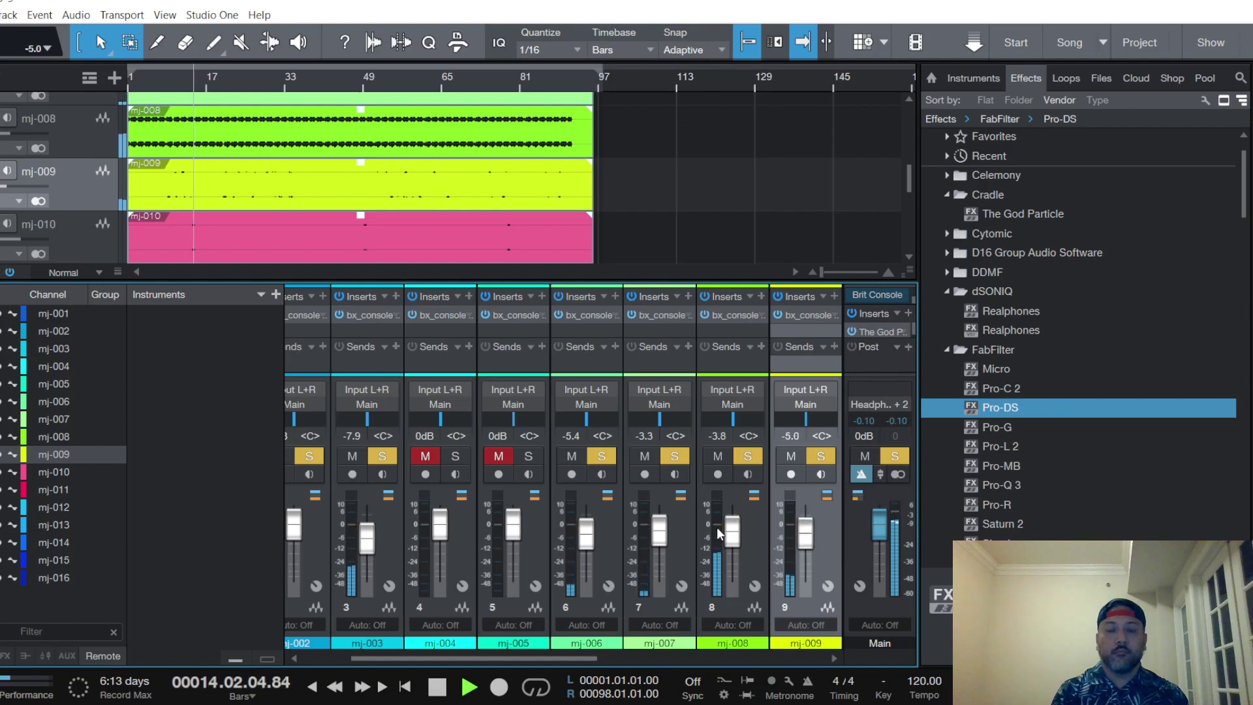
Select channel mj-010, play from about bar 14, unmute and solo it with the others, and set its fader to -5.0 dB
scroll(93, 195, "down", 1)
left_click(93, 225)
key("space")
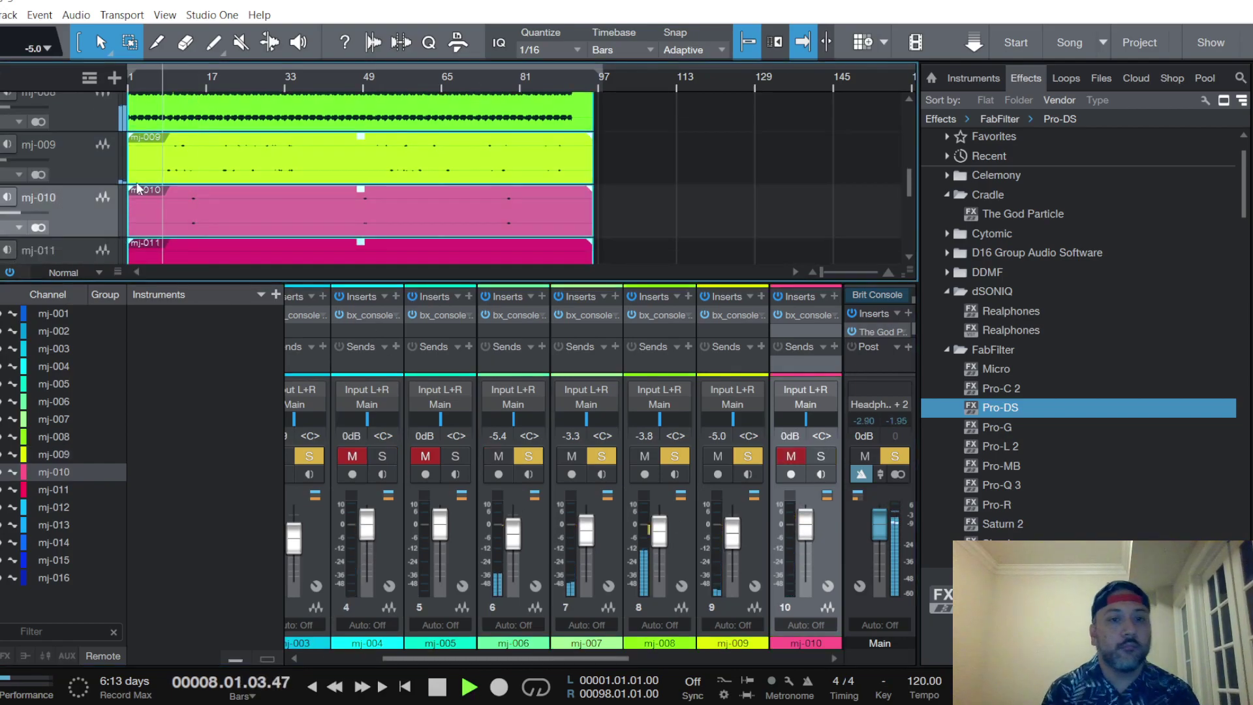
left_click(192, 88)
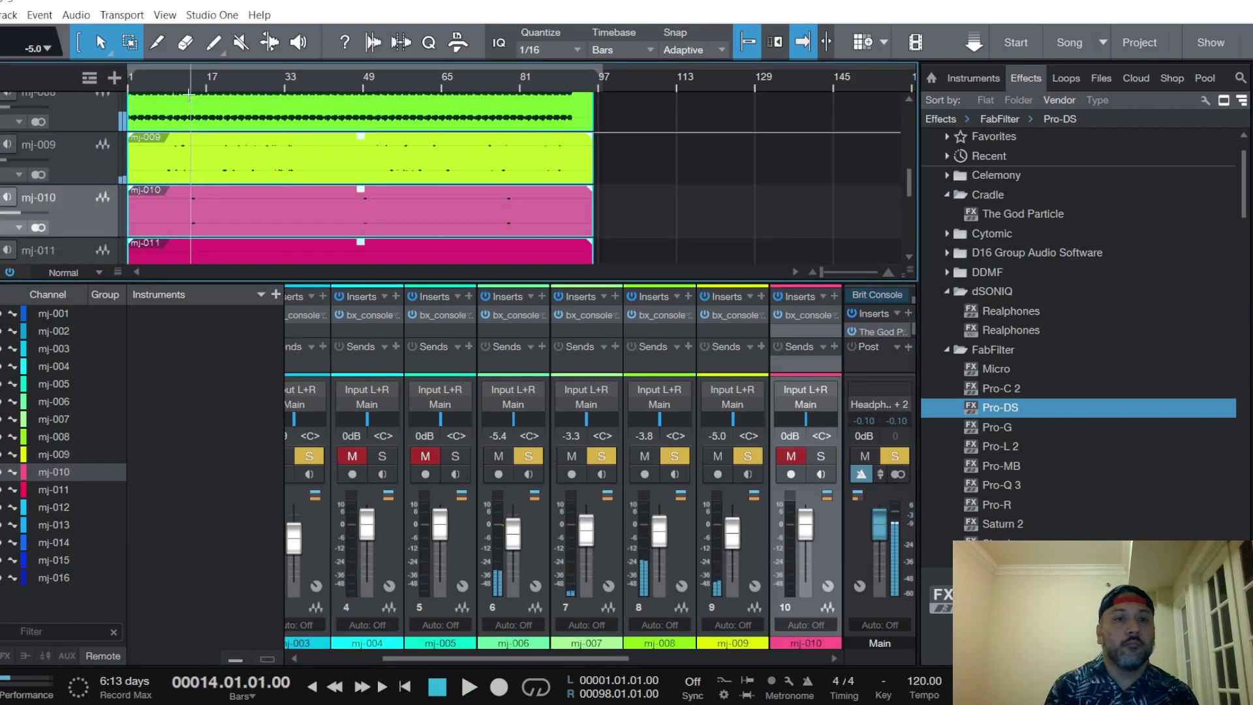
left_click(792, 458)
mouse_move(810, 537)
left_mouse_down()
mouse_move(808, 556)
mouse_move(806, 544)
left_mouse_up()
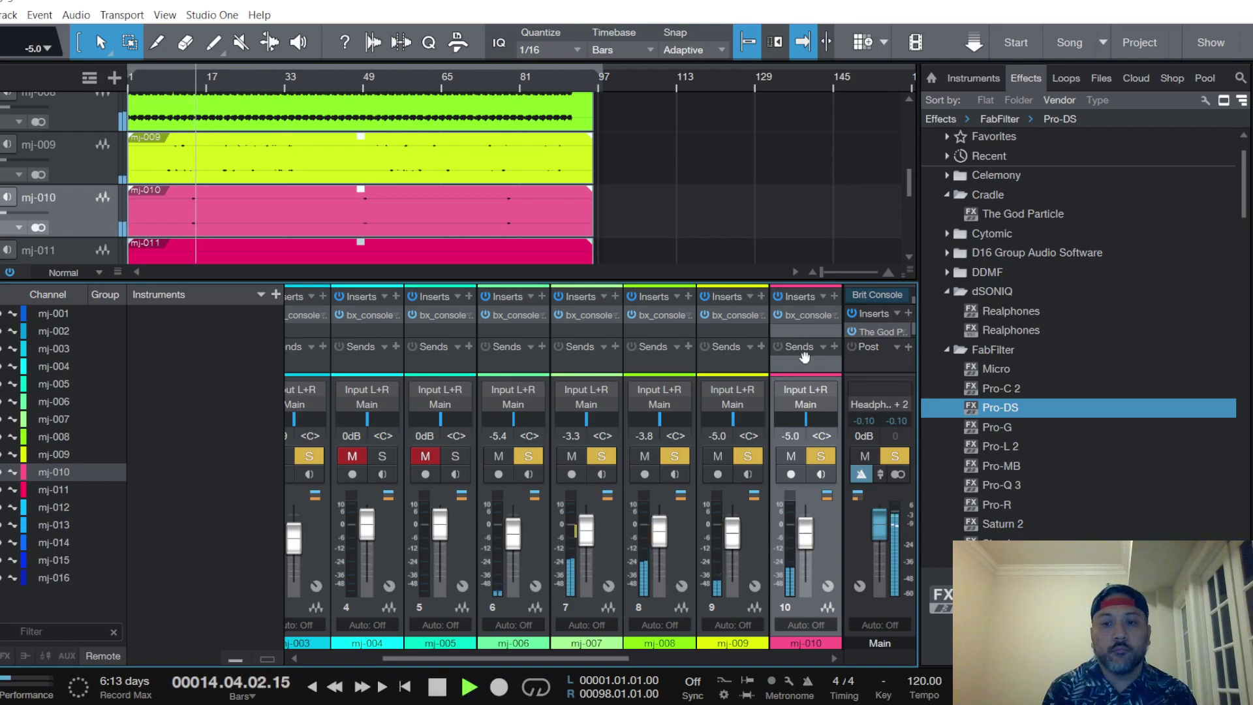
On mj-010's bx_console SSL 4000 E, lower the compressor threshold, place the equaliser pre-dynamics, cut HF gain, and set HMF gain to -2.0 dB
left_click(805, 315)
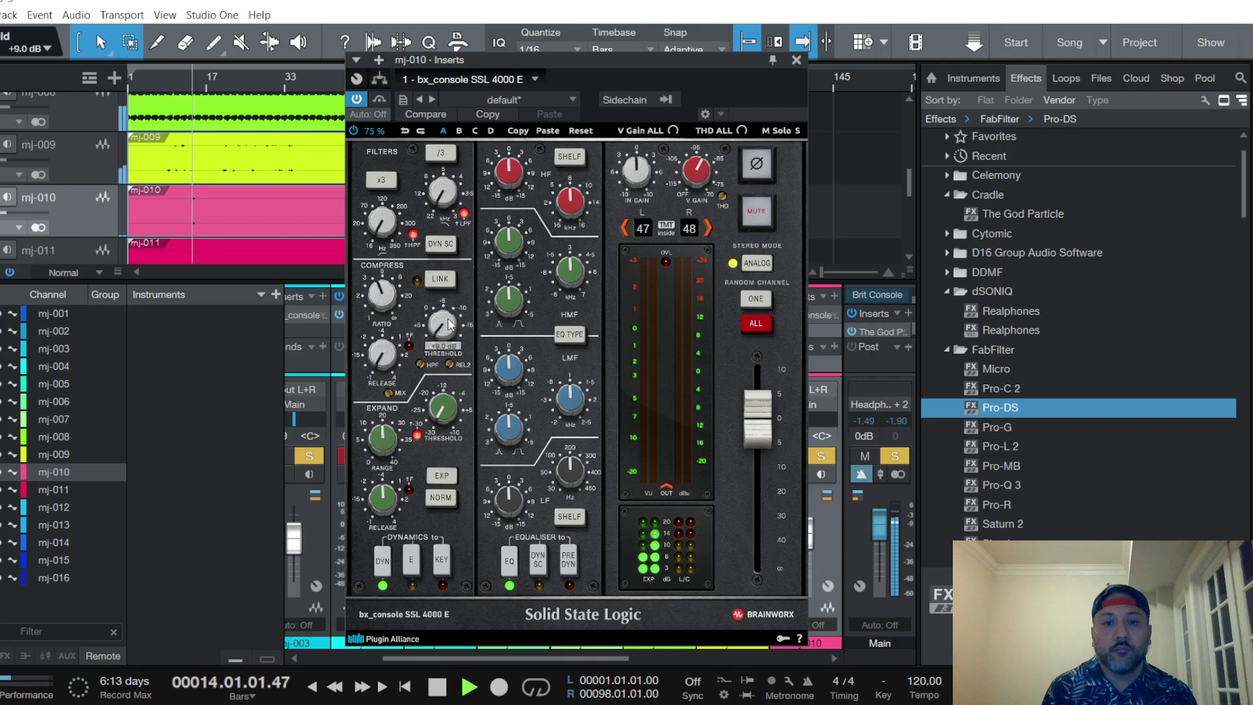
scroll(442, 324, "down", 10)
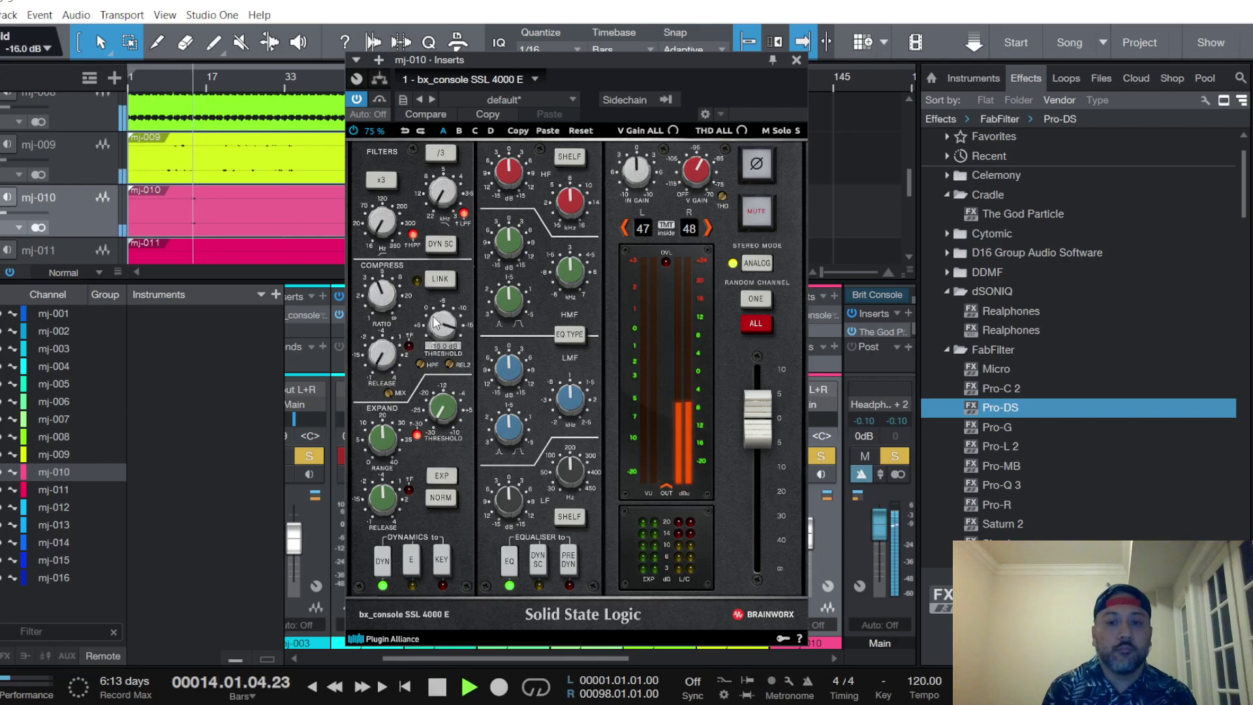
left_click(569, 560)
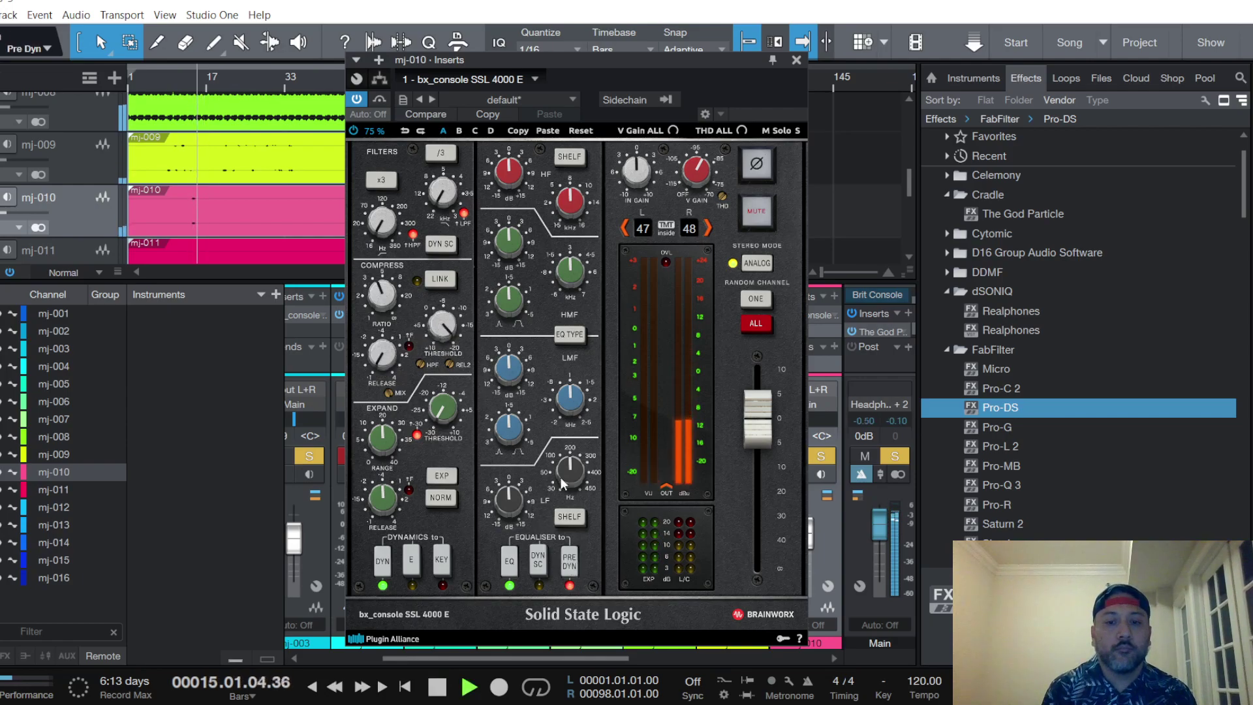
scroll(514, 244, "down", 2)
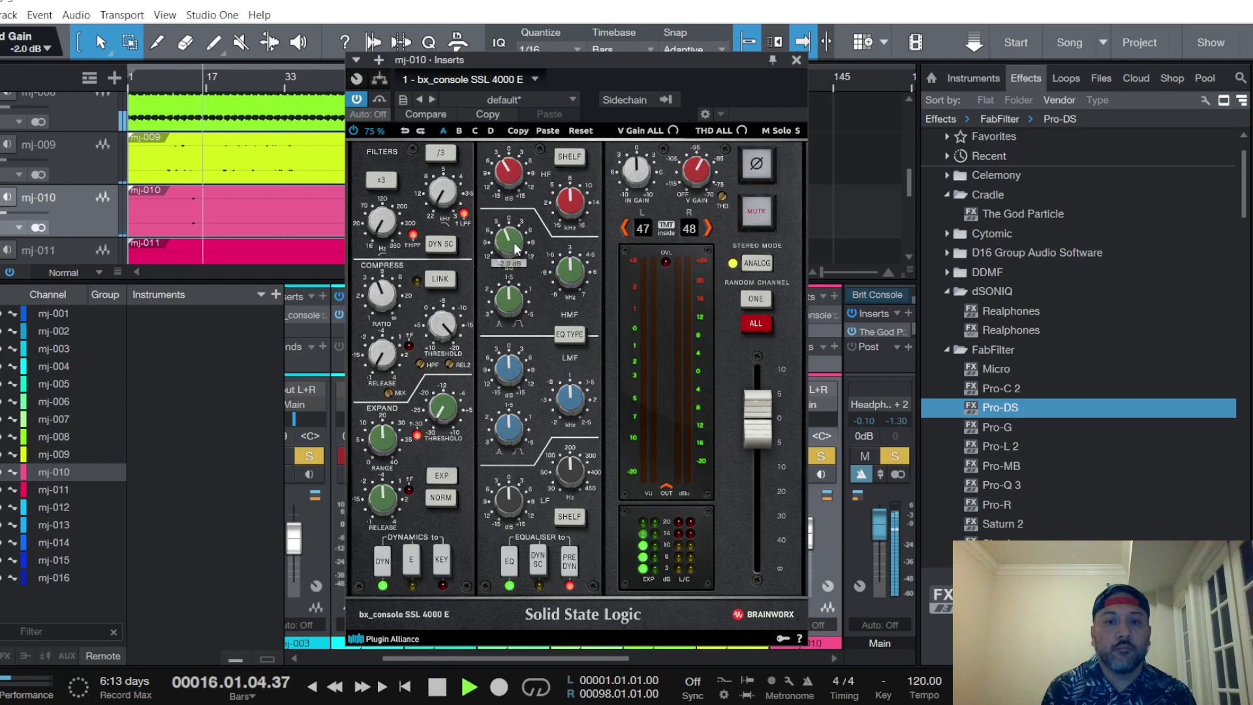
Close mj-010's console plug-in and set the channel's fader to -6.7 dB
left_click(796, 60)
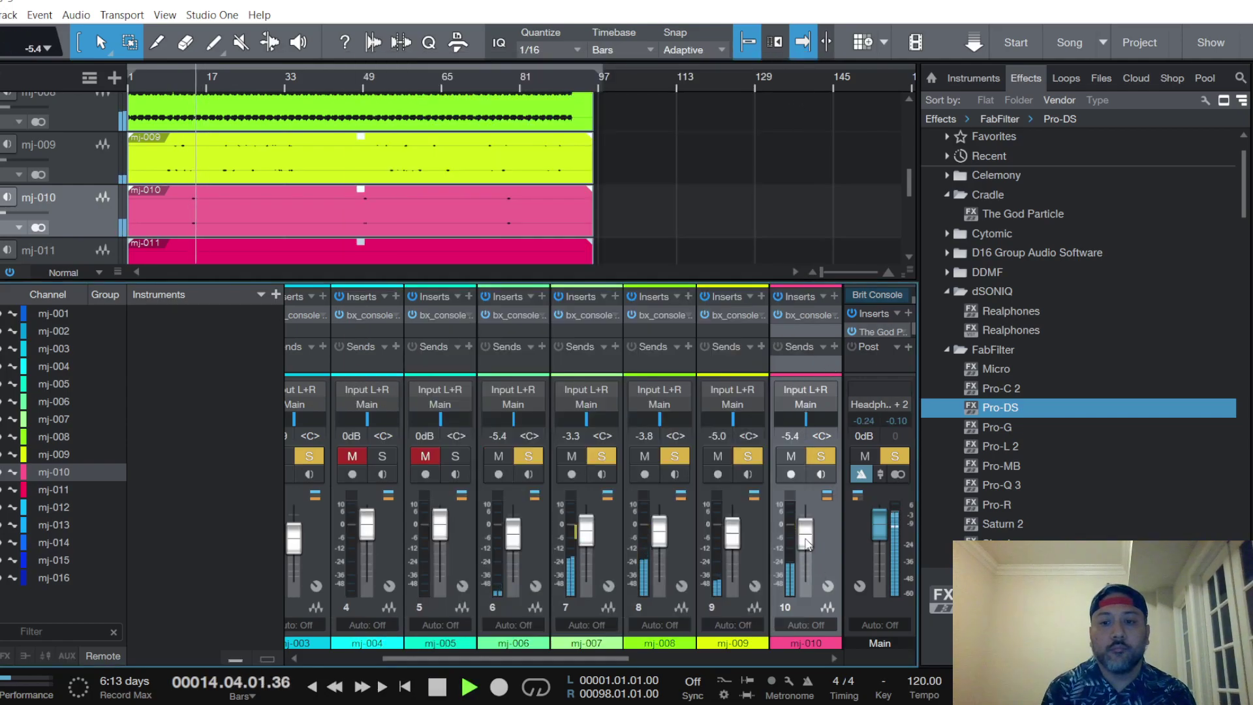
scroll(807, 545, "down", 2)
scroll(808, 545, "up", 1)
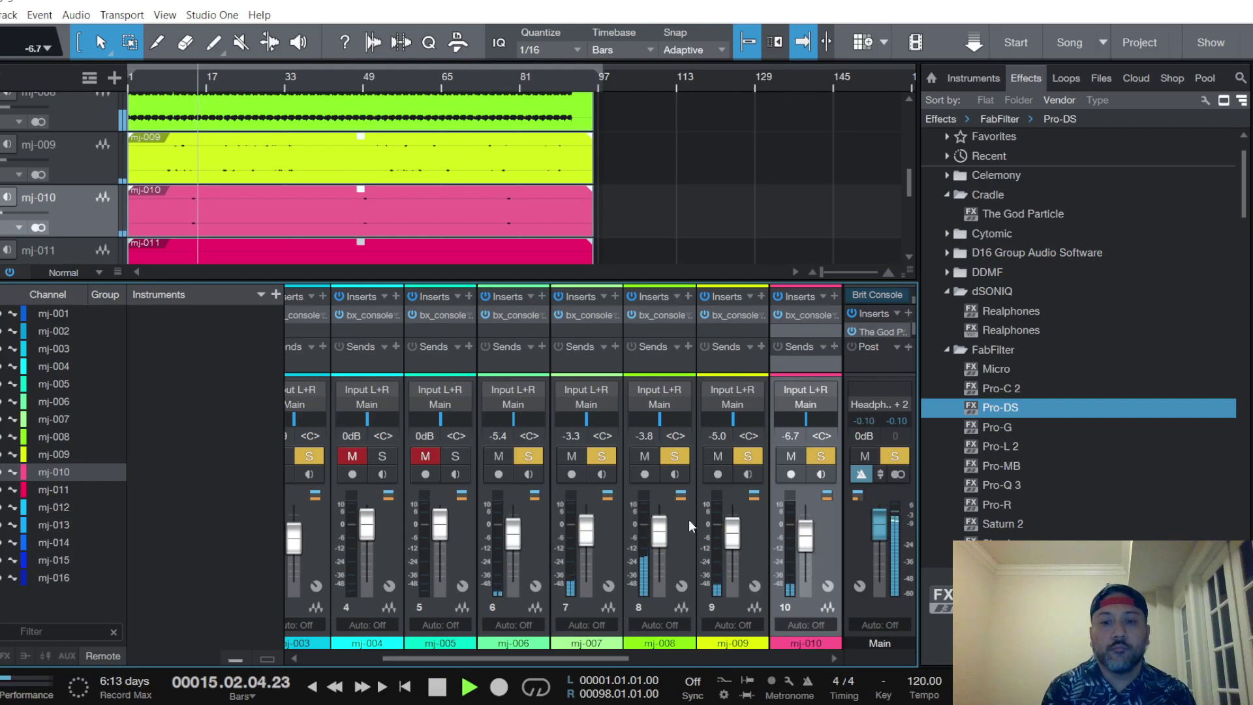
Select channel mj-011, unmute and solo it with the other channels, and set its fader to -5.4 dB
scroll(105, 225, "down", 2)
left_click(89, 190)
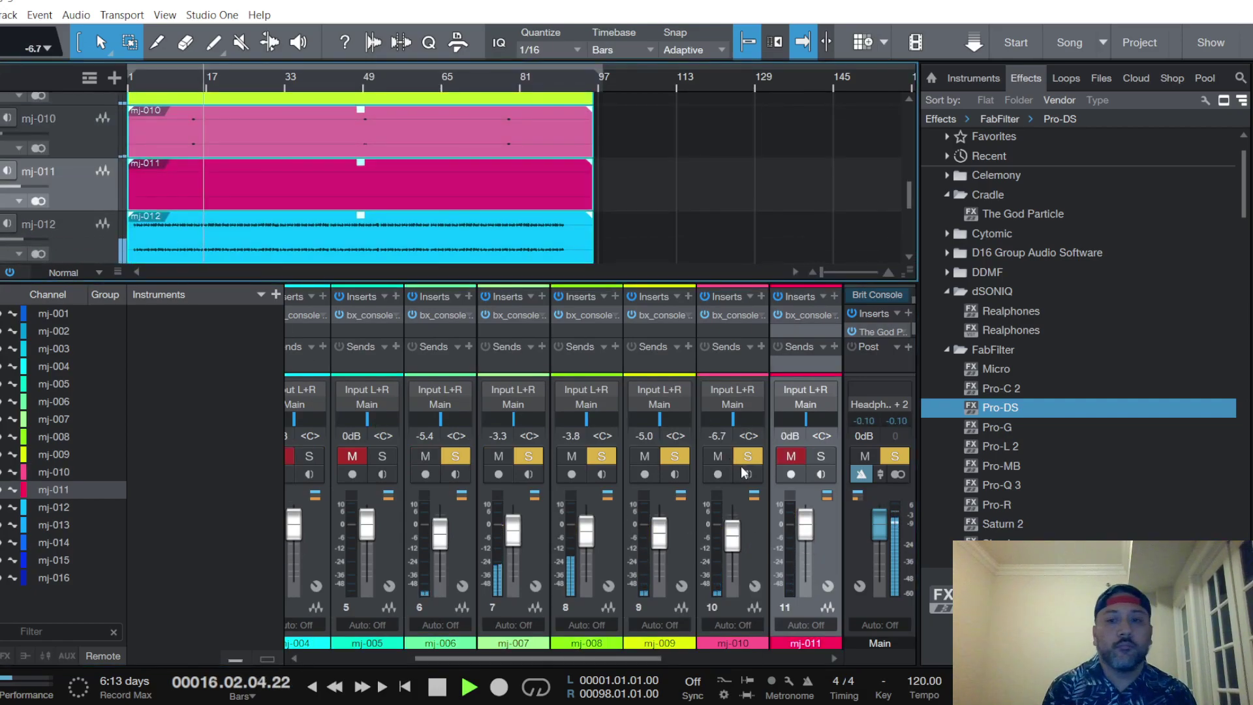
left_click(791, 455)
left_click_drag(808, 551, 808, 543)
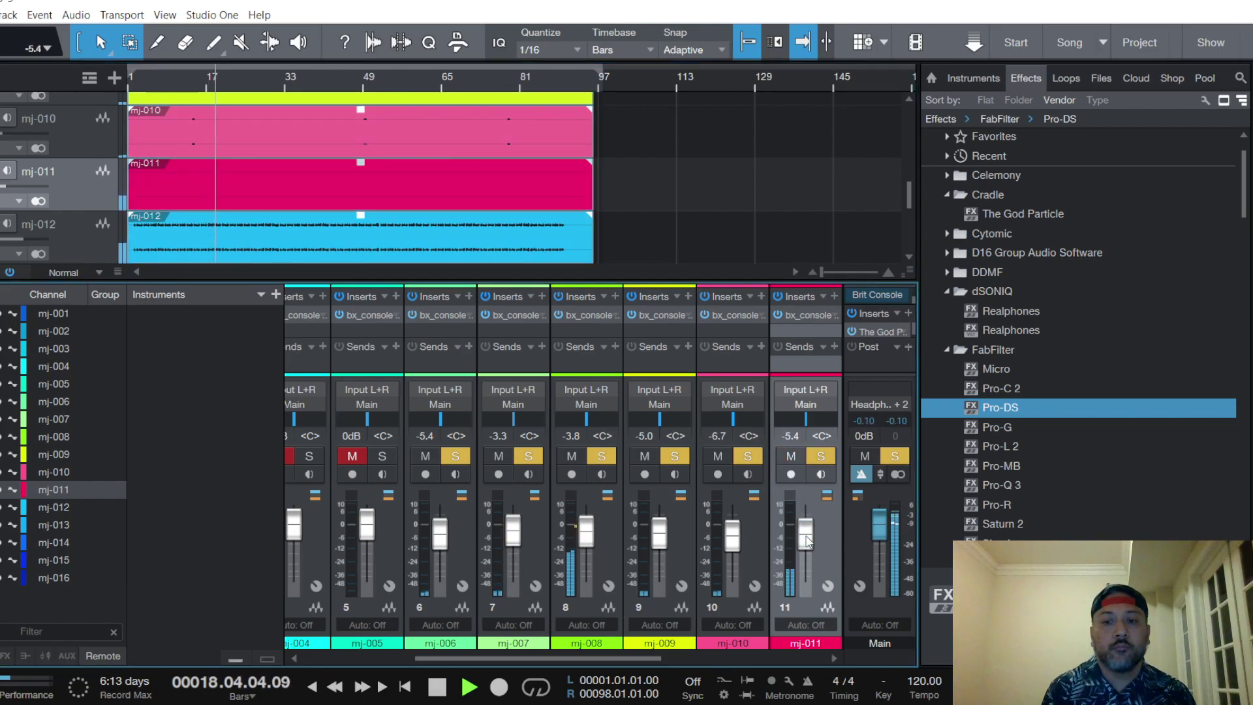
On mj-011's bx_console SSL 4000 E, set the compressor's ratio to 2.2:1 and its threshold to -16.0 dB
left_click(808, 316)
scroll(379, 291, "down", 3)
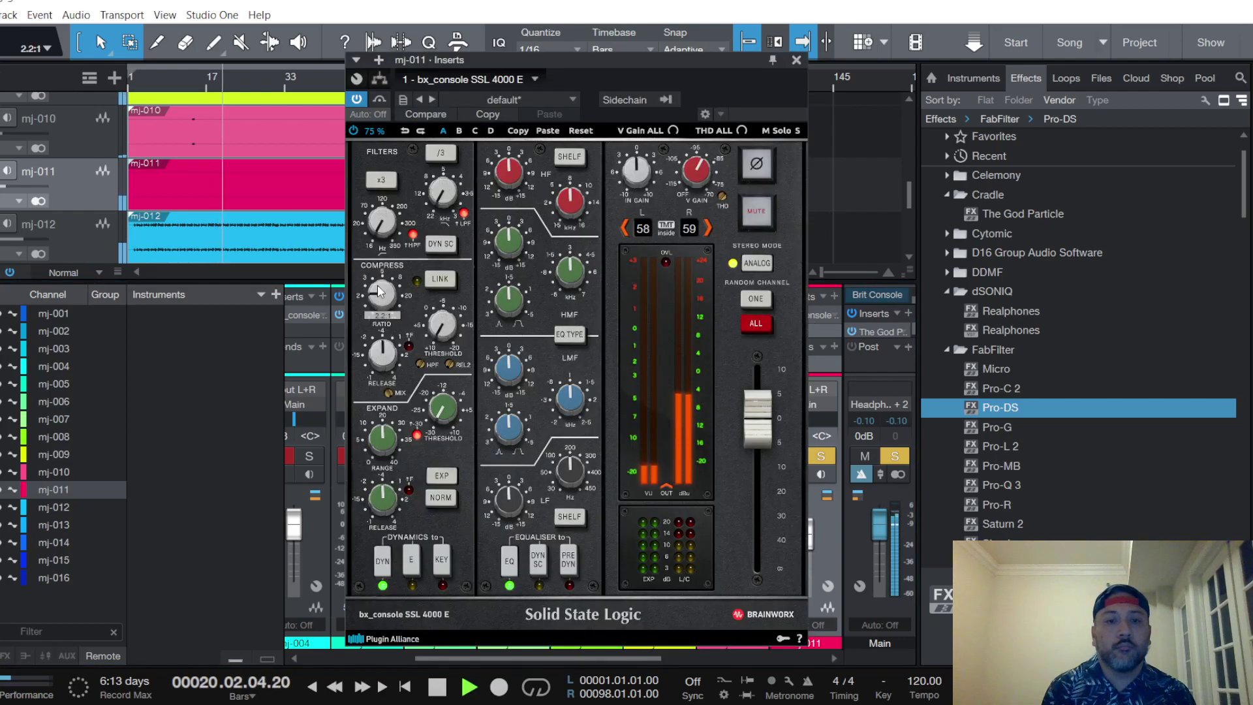
scroll(444, 328, "up", 3)
scroll(444, 326, "up", 3)
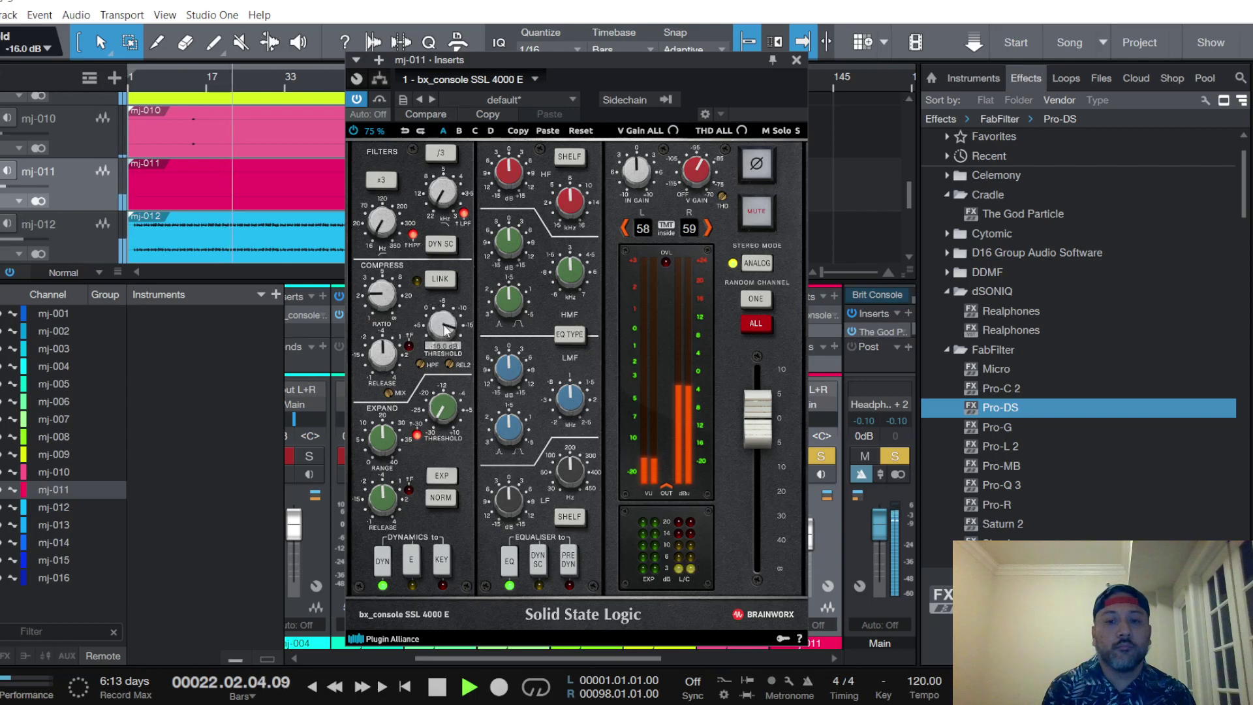
Place mj-011's equaliser pre-dynamics, set HF gain to +2.0 dB and a mid-band gain to +1.0 dB, and close the plug-in
left_click(569, 560)
scroll(509, 172, "up", 2)
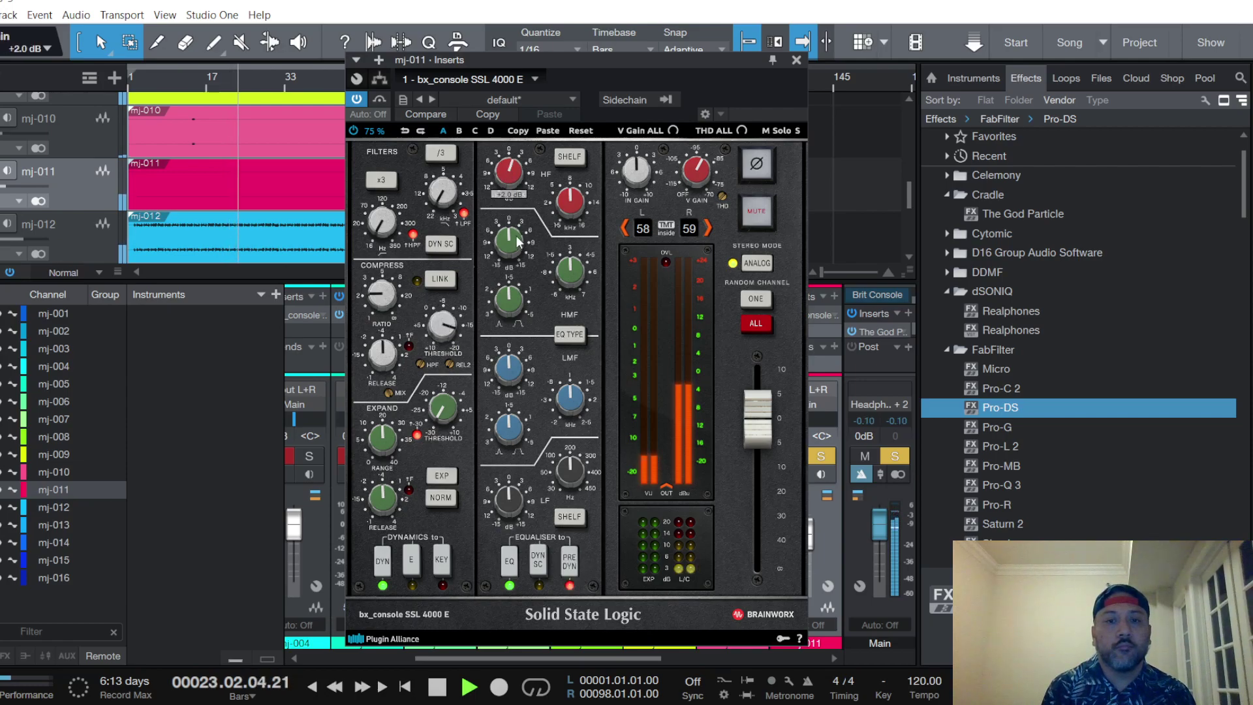
scroll(509, 375, "down", 1)
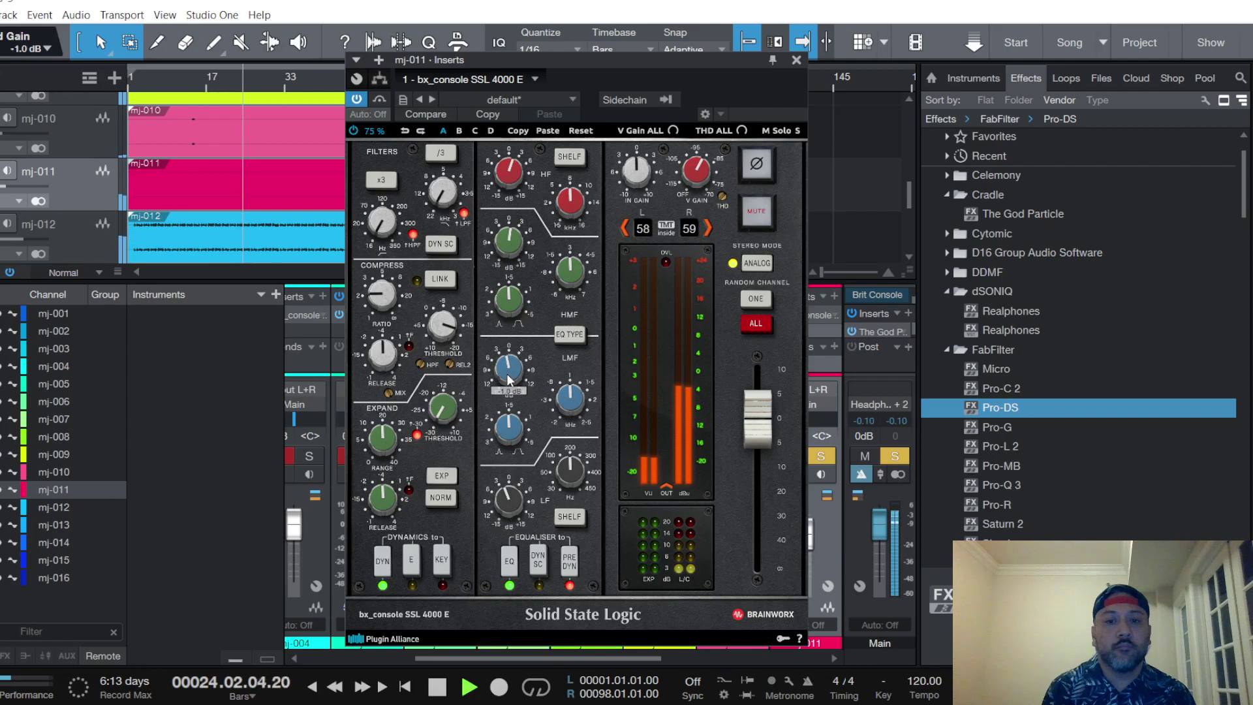
scroll(510, 376, "up", 2)
left_click(796, 59)
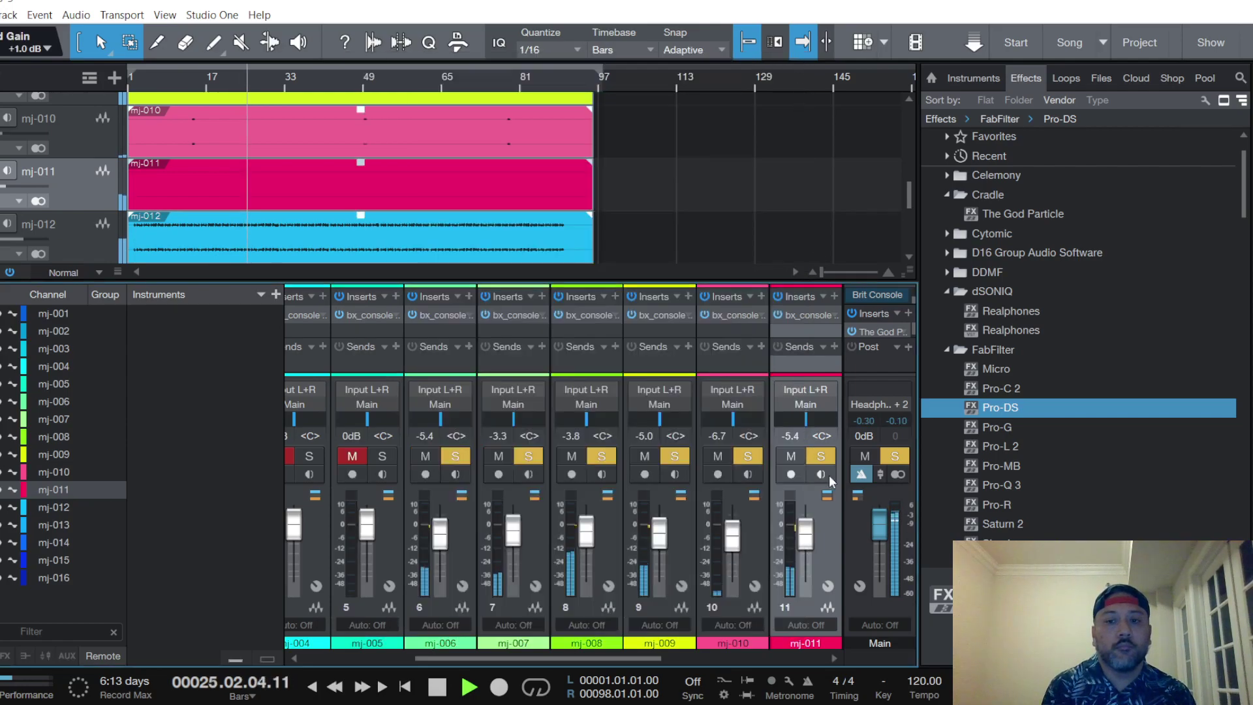
Try lower levels on channel mj-011's fader, down to -7.9 dB, and settle on -5.4 dB
scroll(809, 545, "down", 5)
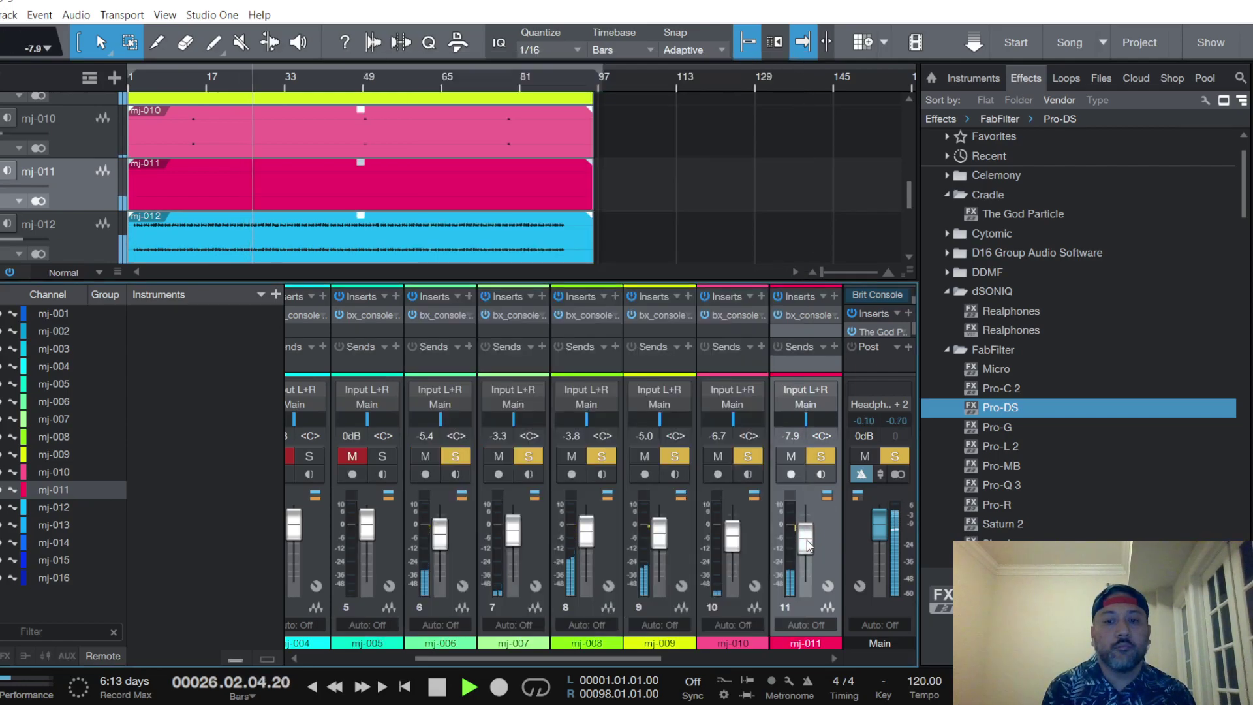
scroll(809, 545, "up", 2)
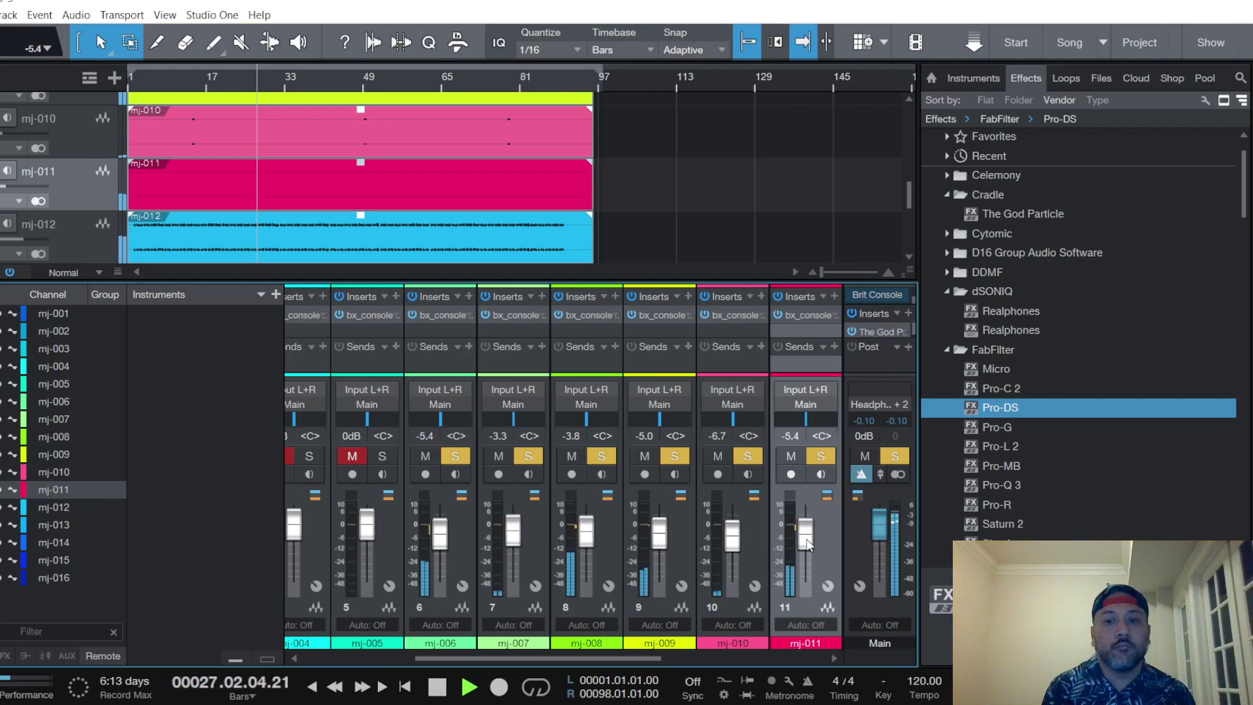
scroll(809, 544, "down", 2)
scroll(809, 541, "up", 1)
scroll(810, 541, "down", 1)
Select channel mj-014, unmute and solo it with the other channels, and set its fader to -5.0 dB
scroll(809, 539, "down", 1)
scroll(809, 539, "down", 1)
scroll(809, 539, "up", 1)
scroll(77, 146, "down", 4)
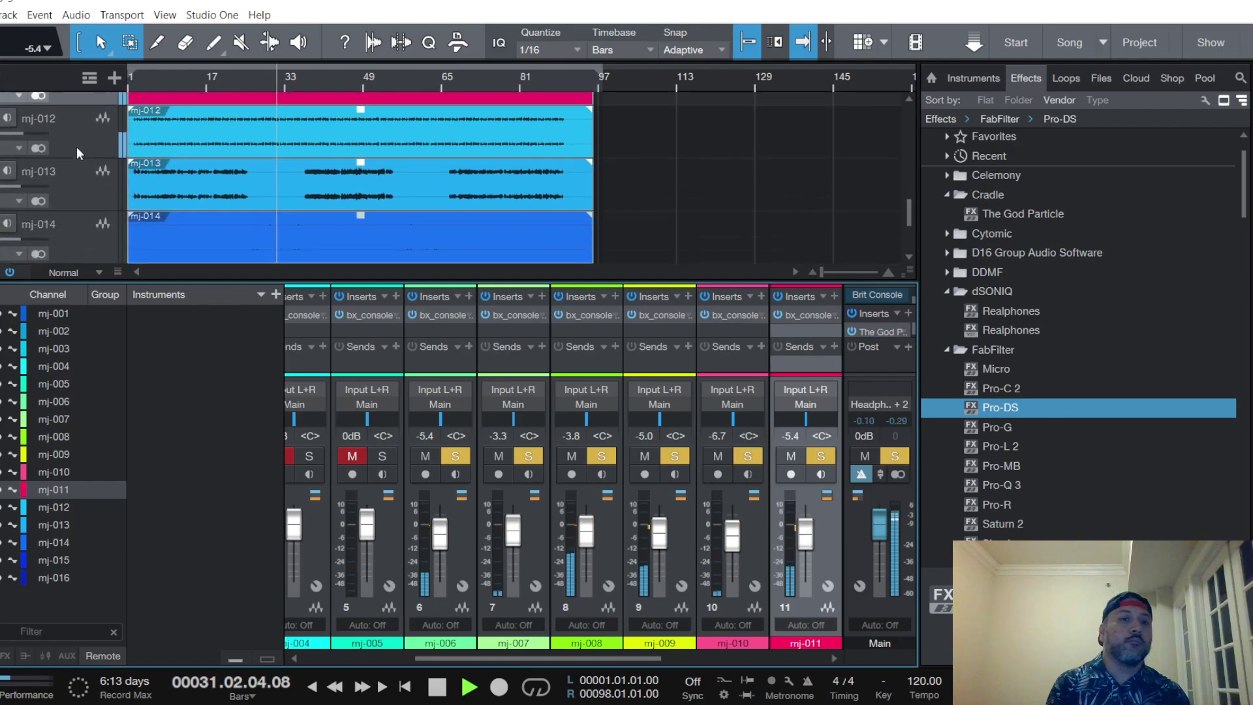
left_click(91, 170)
scroll(95, 226, "down", 2)
left_click(92, 169)
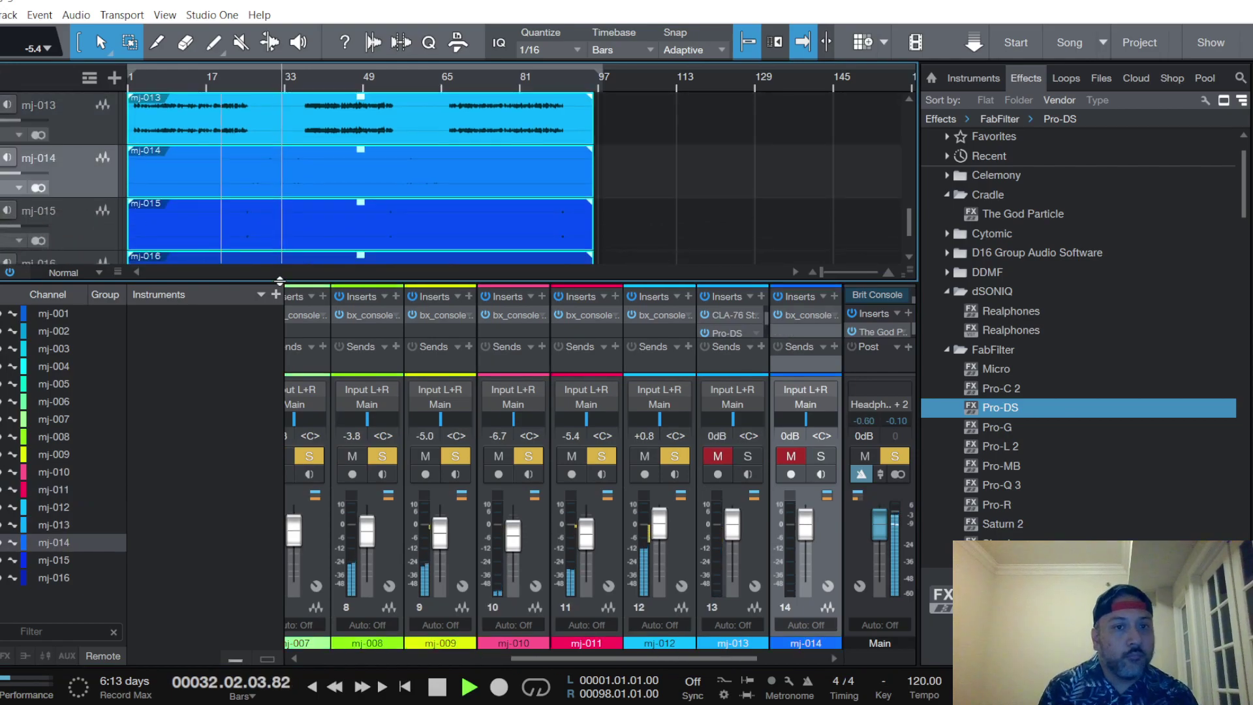
left_click(791, 455)
left_click(791, 455)
left_click_drag(807, 525, 808, 542)
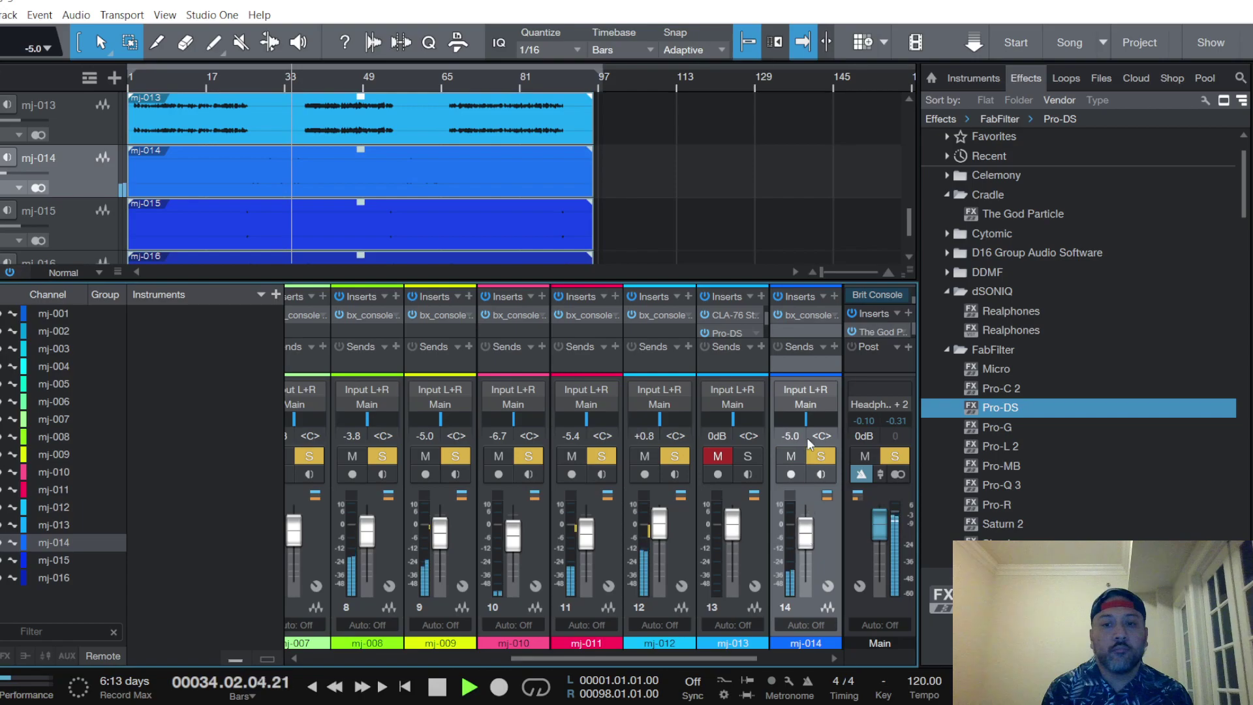
On mj-014's bx_console SSL 4000 E, lower the compressor threshold and raise the input gain to 3.3 dB
left_click(808, 314)
scroll(379, 292, "down", 3)
scroll(446, 322, "up", 4)
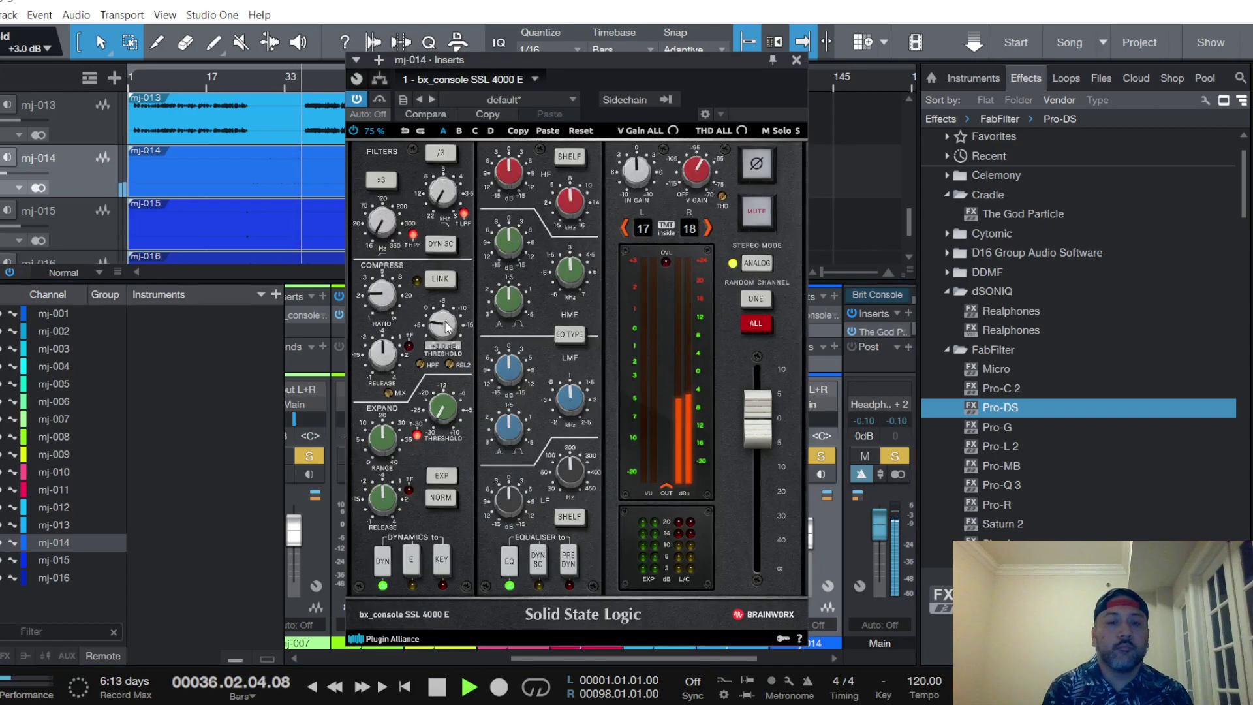
scroll(446, 327, "down", 10)
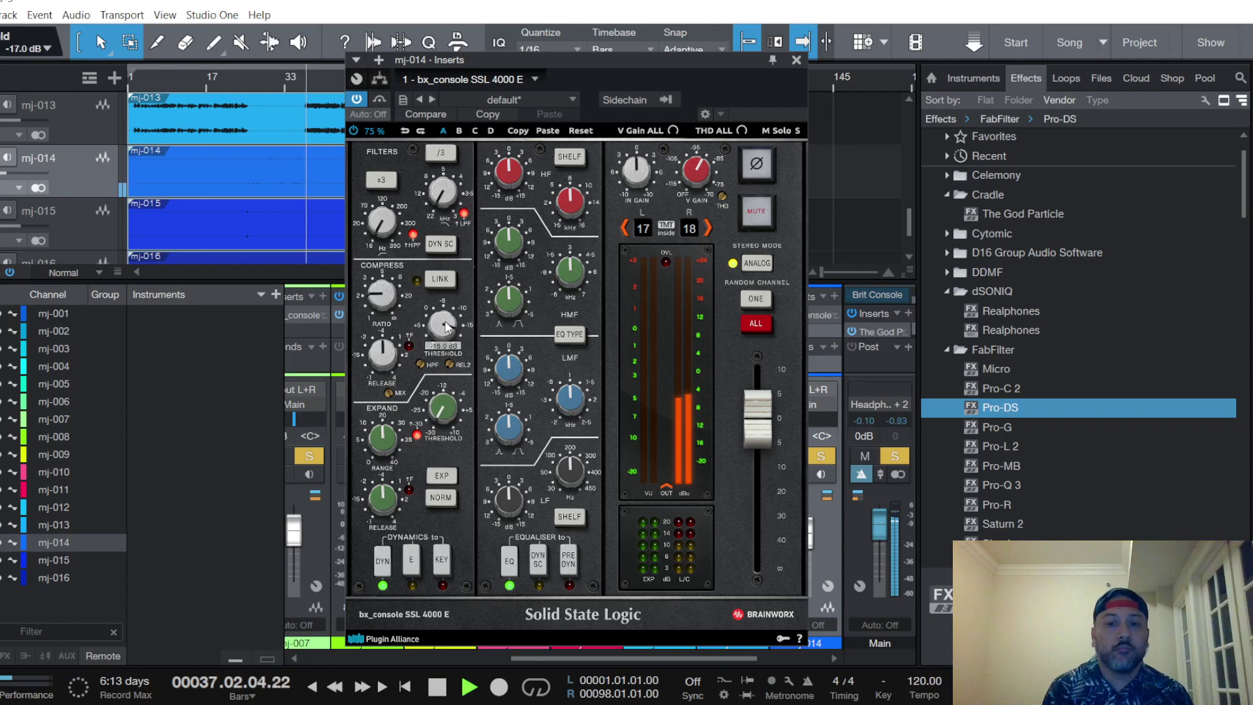
key("space")
key("space")
scroll(639, 166, "up", 3)
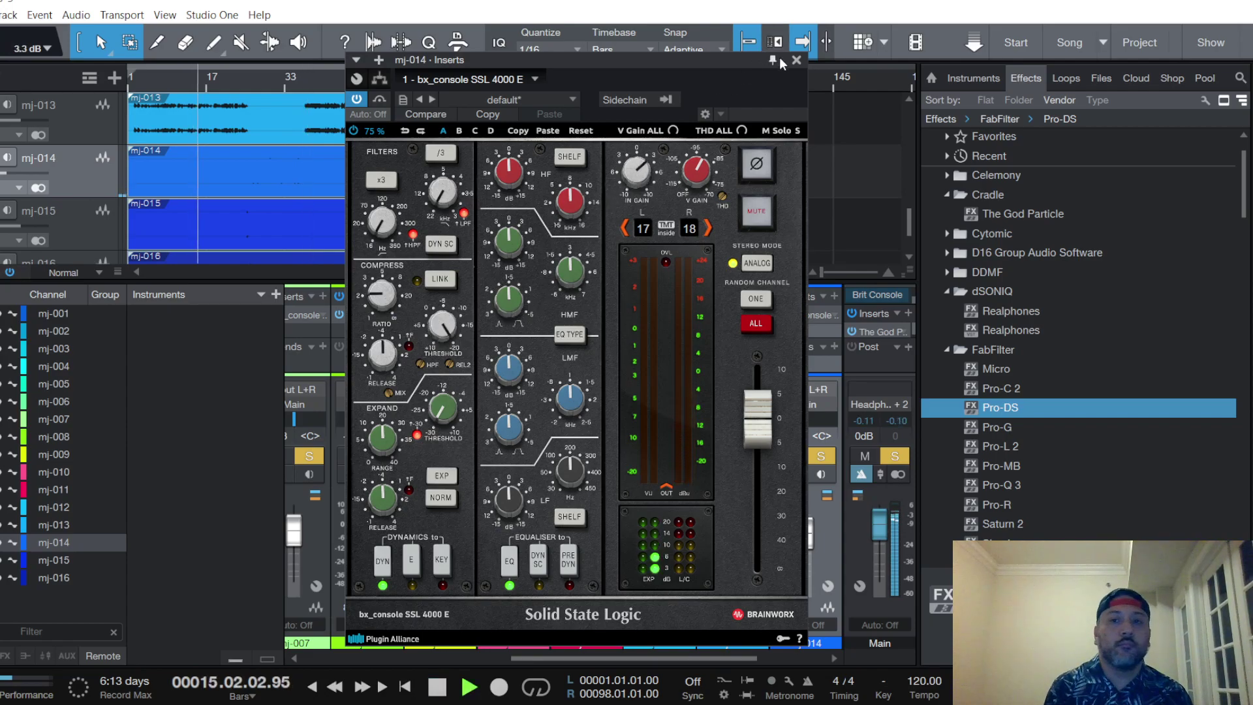
left_click(798, 60)
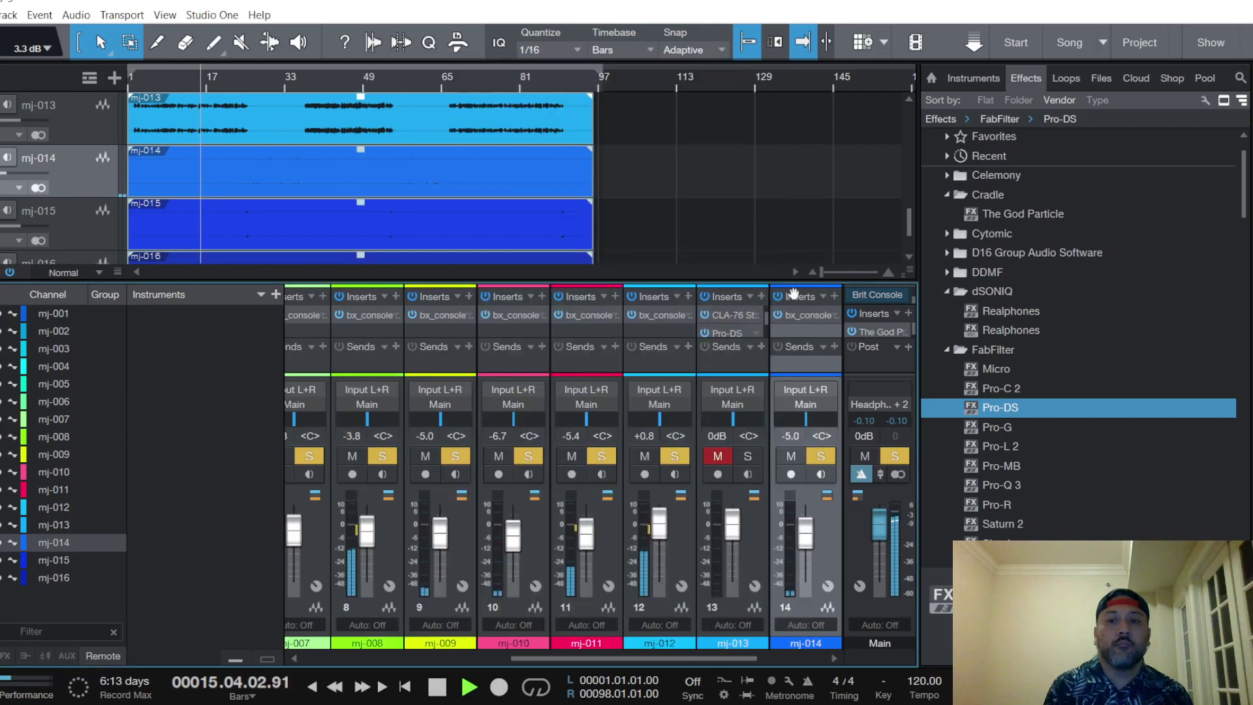
Restart playback from about bar 25 and lower channel mj-014's fader to -9.0 dB
key("space")
left_click(245, 87)
key("space")
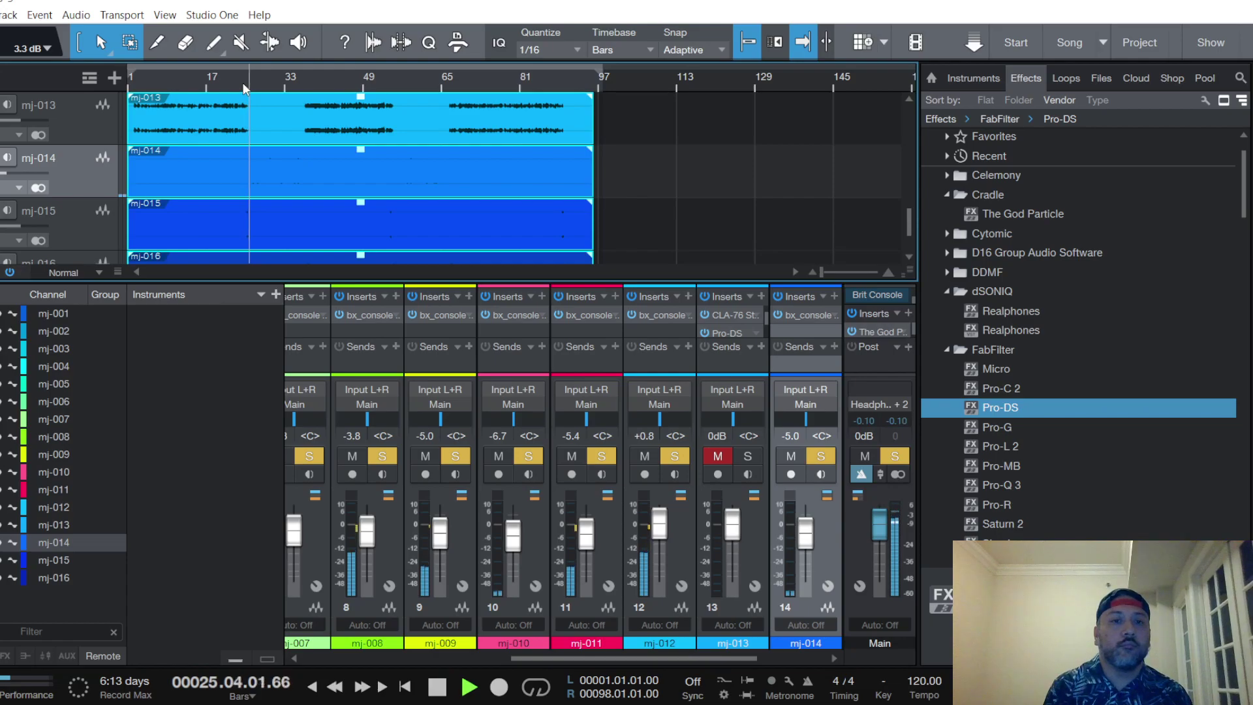
left_click_drag(806, 540, 809, 547)
Place mj-014's equaliser pre-dynamics, set the HMF gain to -1.0 dB, and close the plug-in
left_click(811, 316)
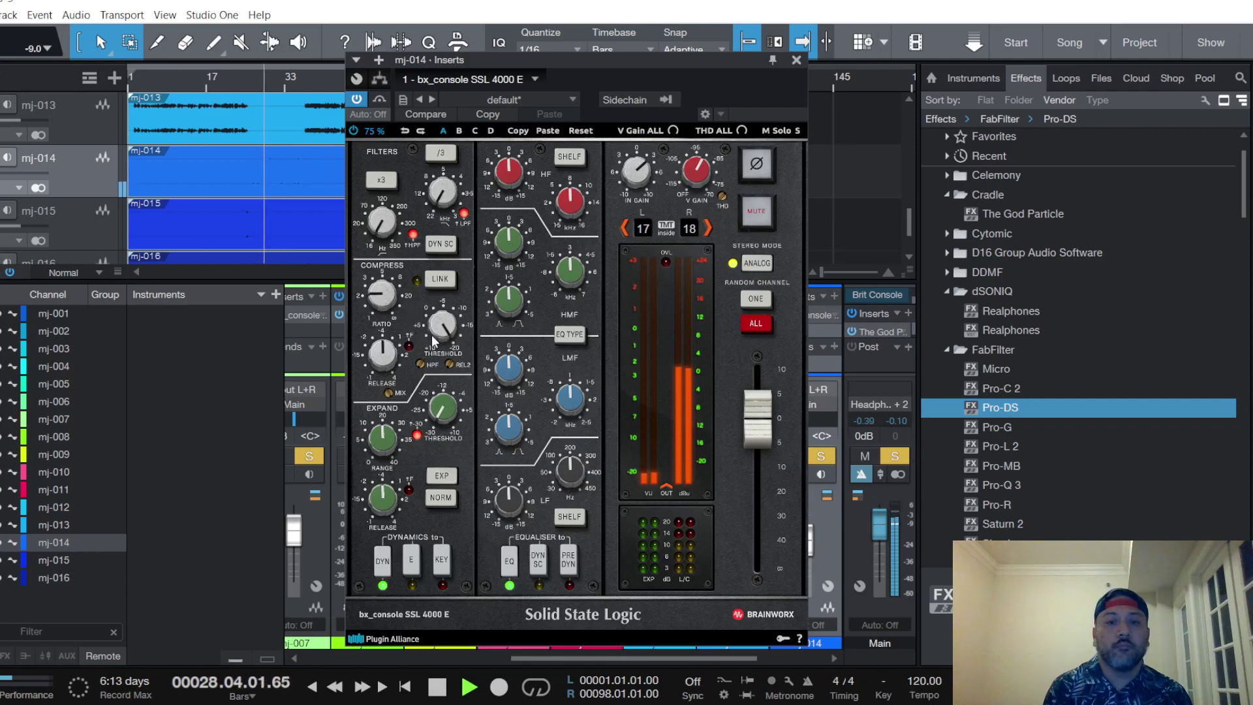
left_click(567, 556)
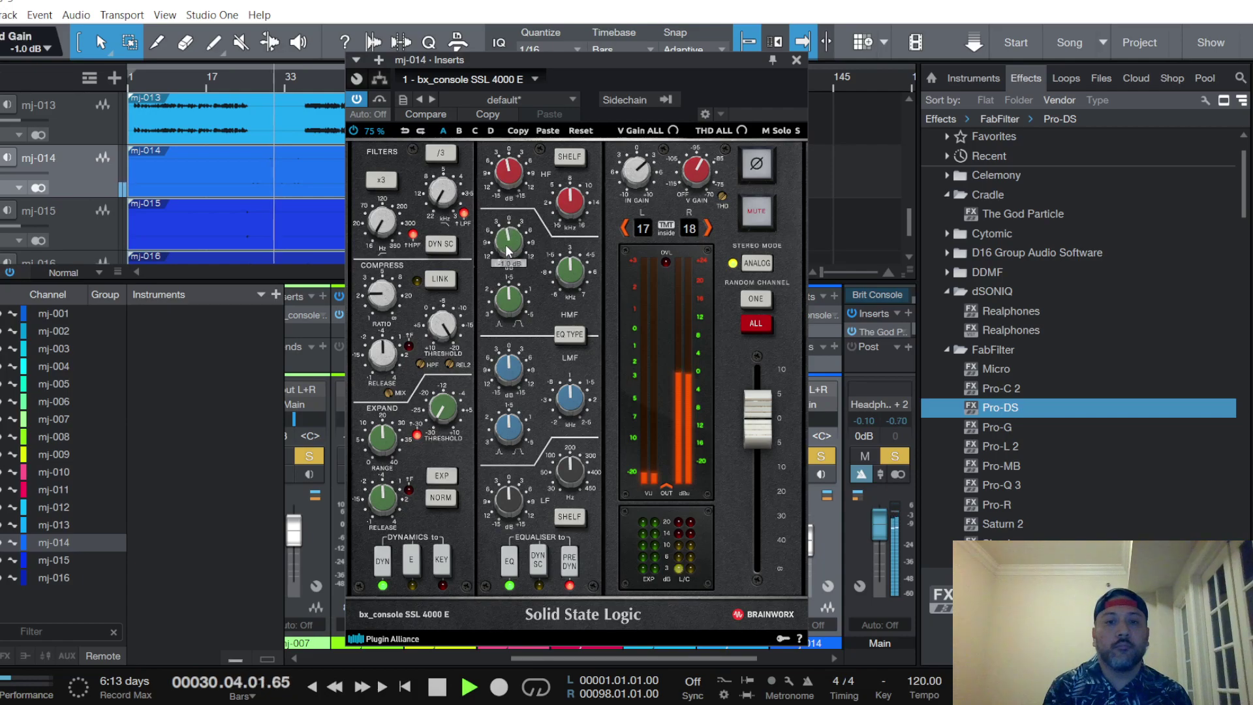
left_click(797, 61)
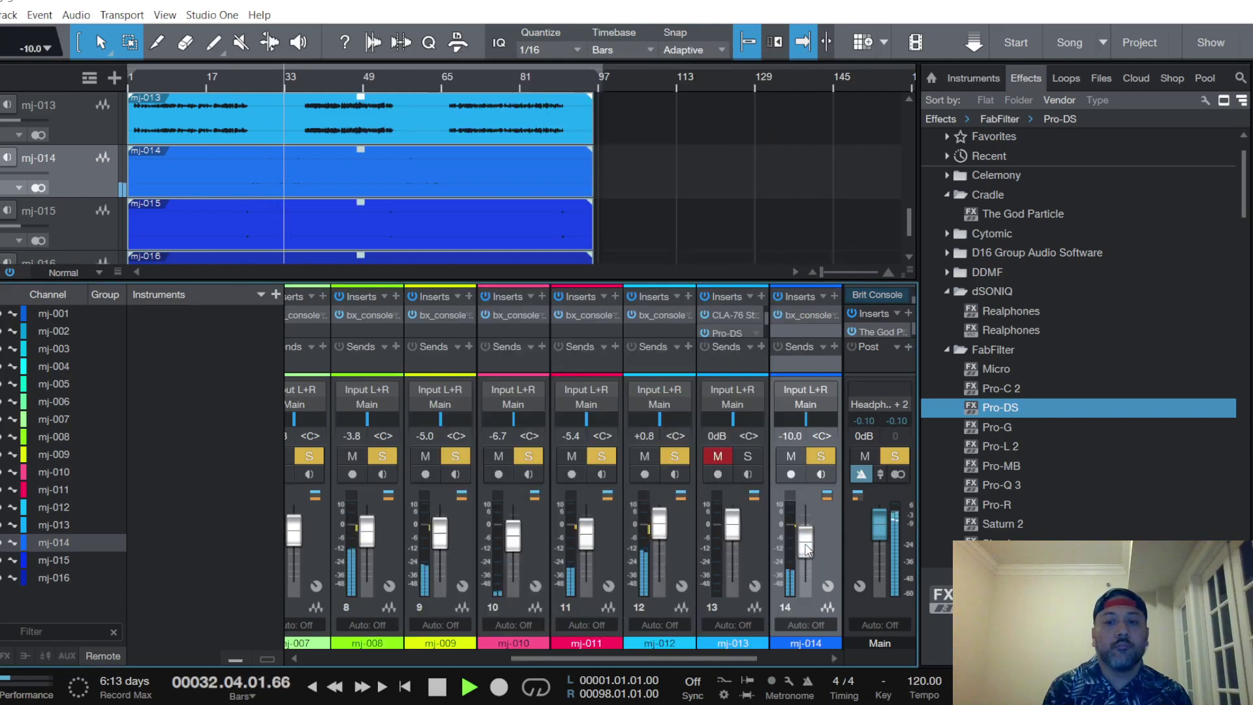
Try levels from -10.0 to -7.9 dB on channel mj-014's fader and settle on -8.3 dB
scroll(805, 546, "up", 1)
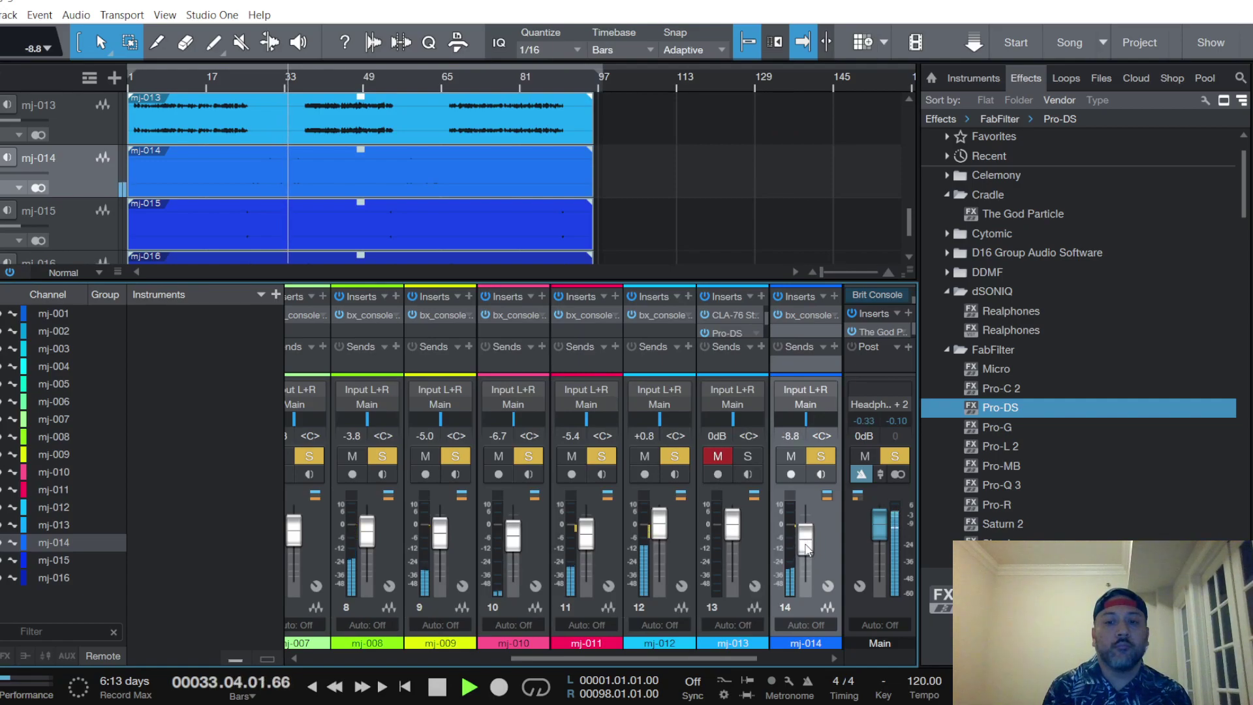
scroll(806, 548, "down", 3)
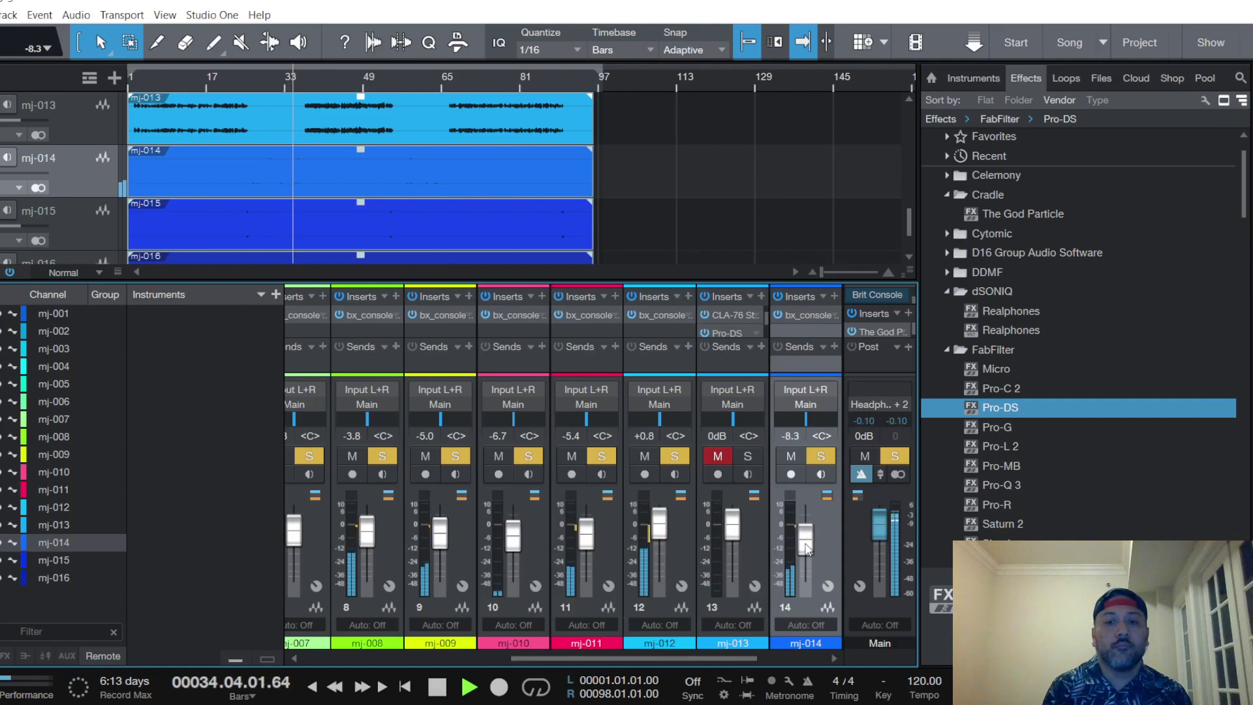
scroll(807, 548, "up", 3)
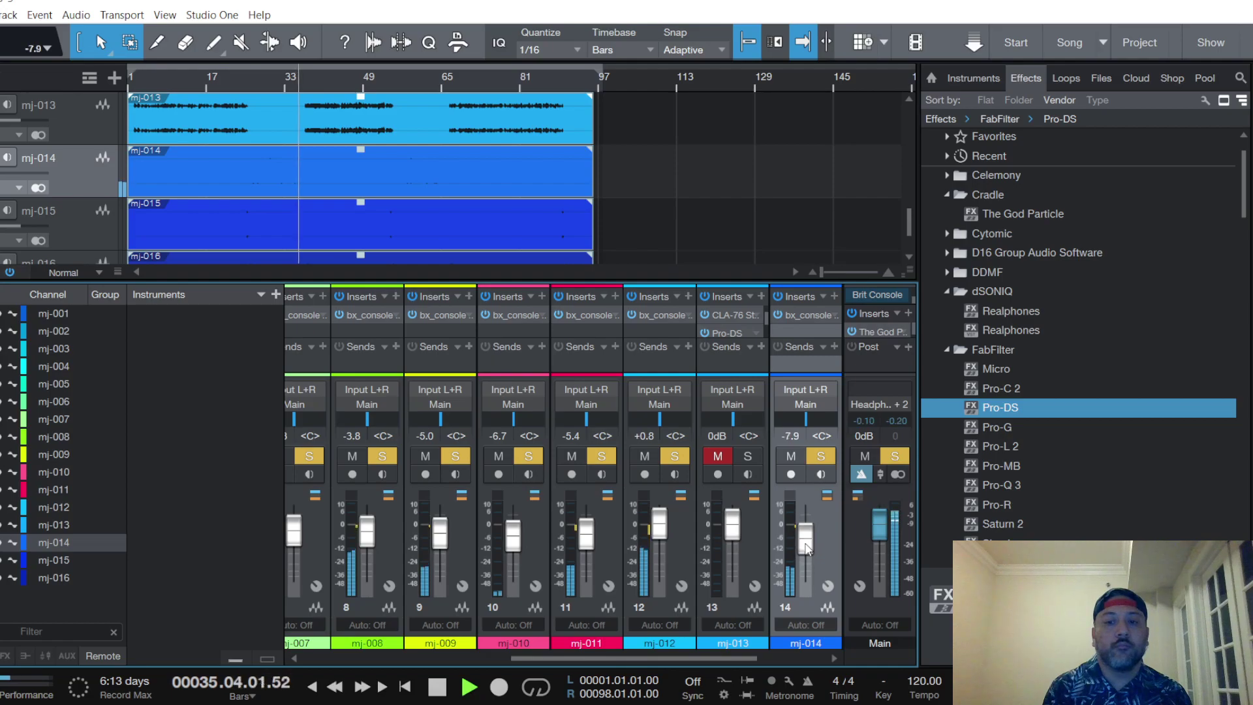
scroll(61, 159, "down", 2)
Unmute and solo channel mj-015 while playing from about bar 25, and set its SSL 4000 E compressor threshold to -17.0 dB
left_click(61, 177)
left_click(245, 77)
left_click(791, 456)
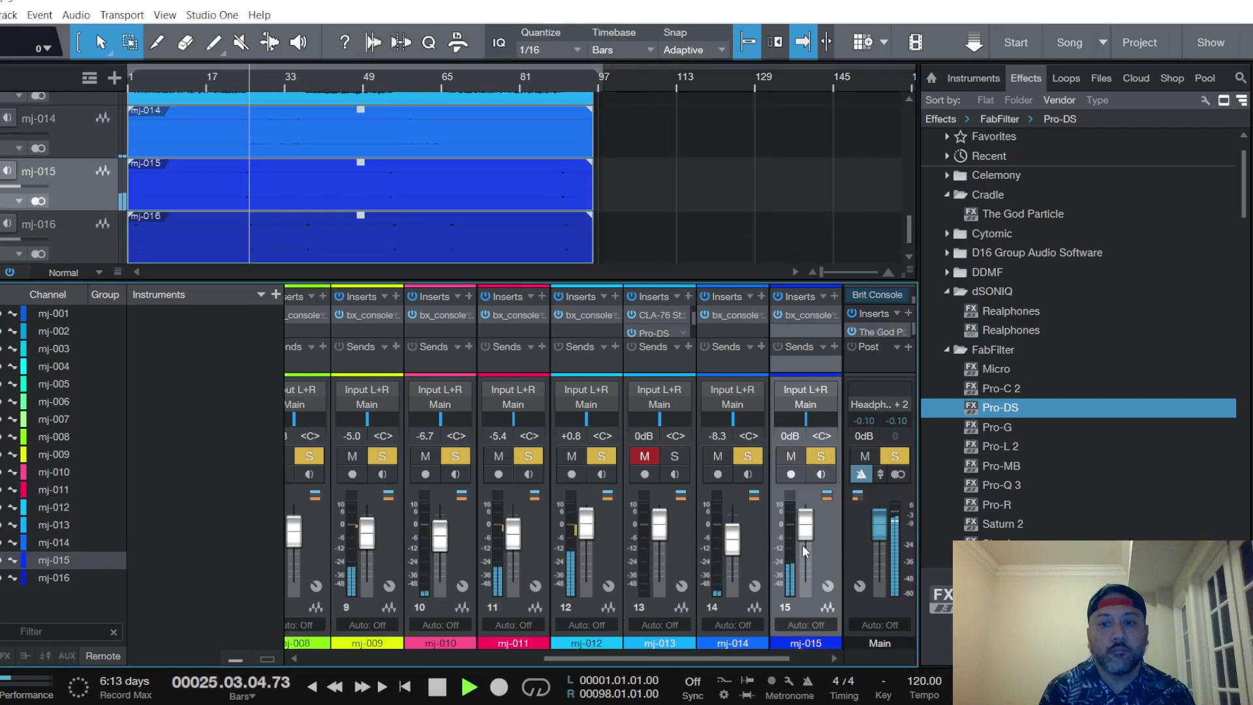
left_click(809, 314)
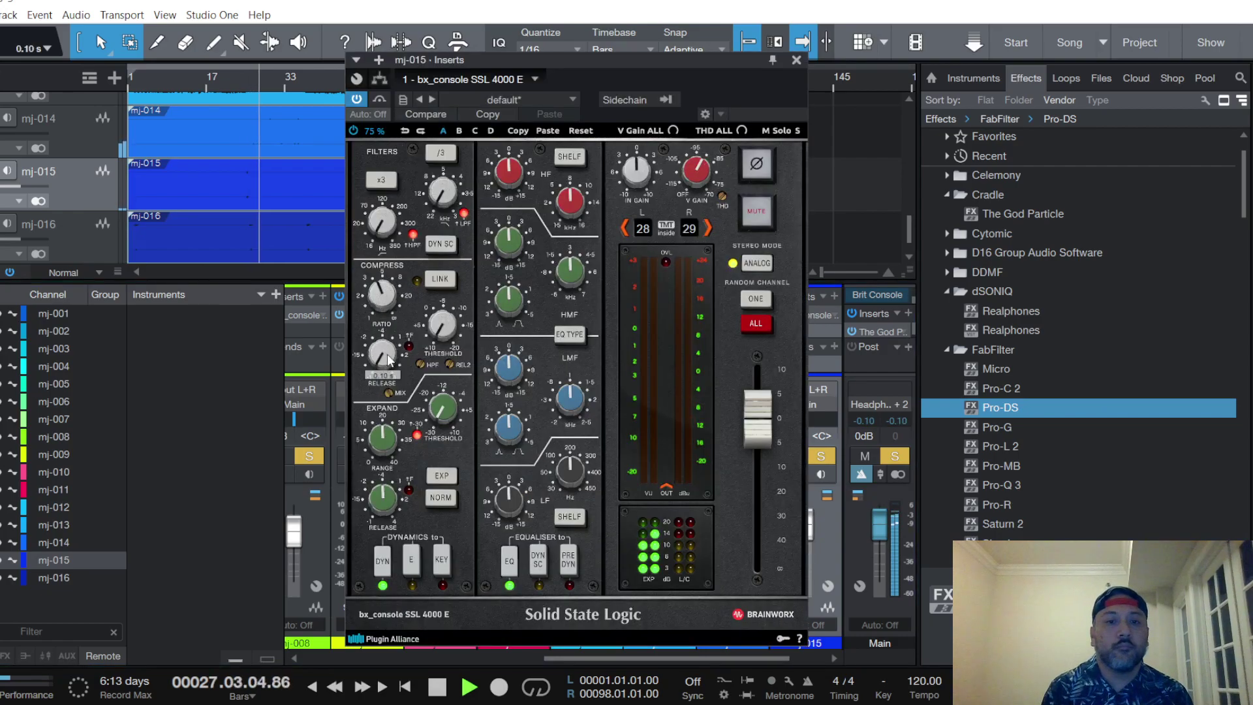
left_click_drag(441, 327, 444, 332)
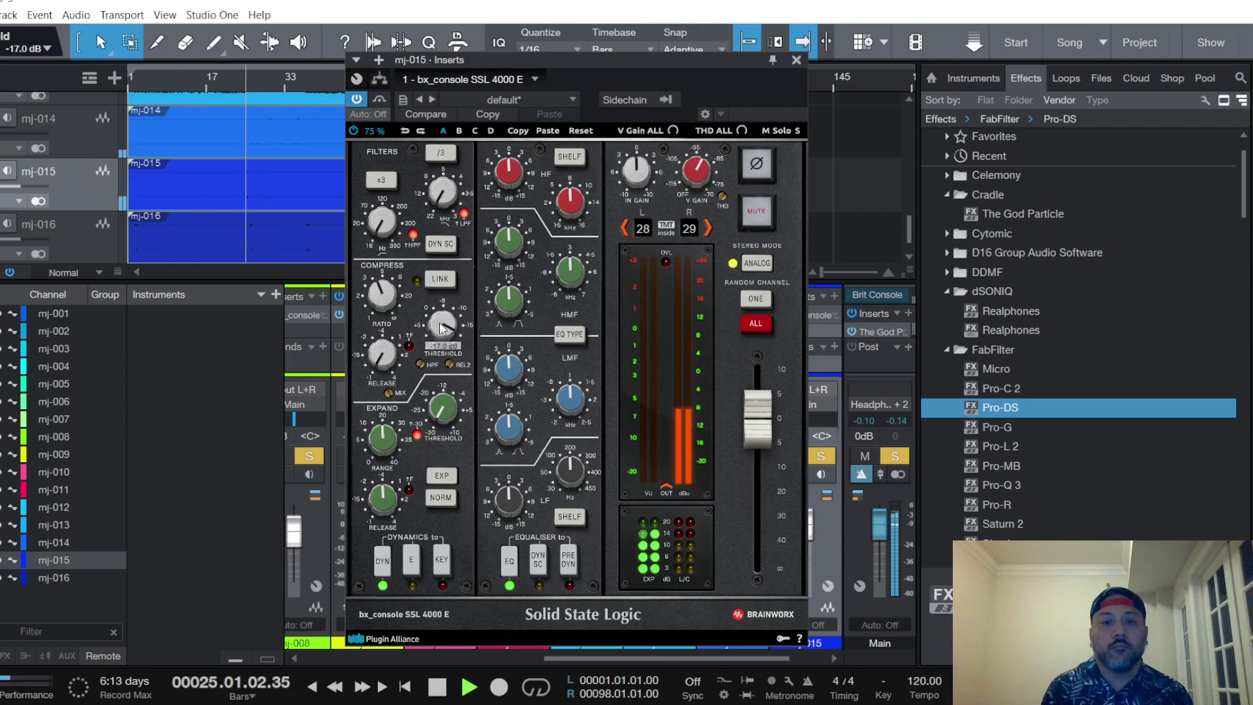
Place mj-015's equaliser pre-dynamics, boost HF, set HMF gain to +1.0 dB and LF gain to -2.0 dB, and set the channel fader to -2.9 dB
left_click(562, 566)
left_click_drag(513, 186, 515, 177)
key("space")
key("space")
left_click_drag(513, 244, 513, 240)
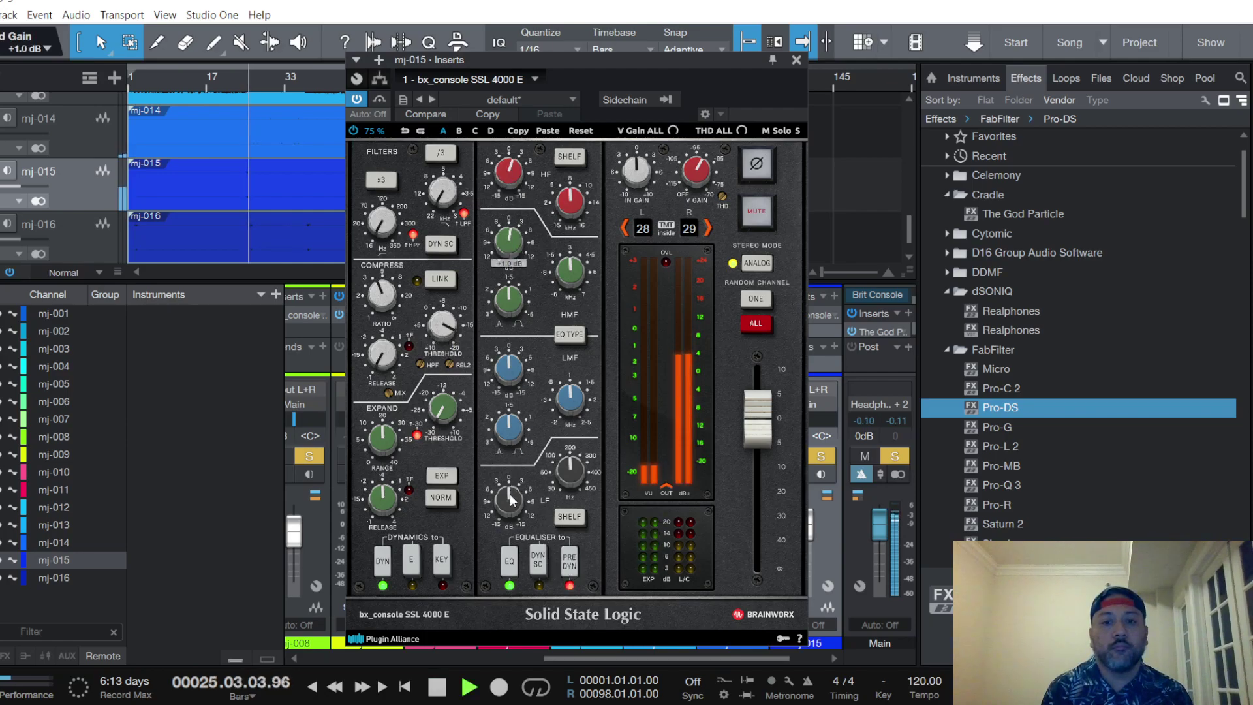
left_click_drag(511, 502, 511, 507)
left_click(799, 60)
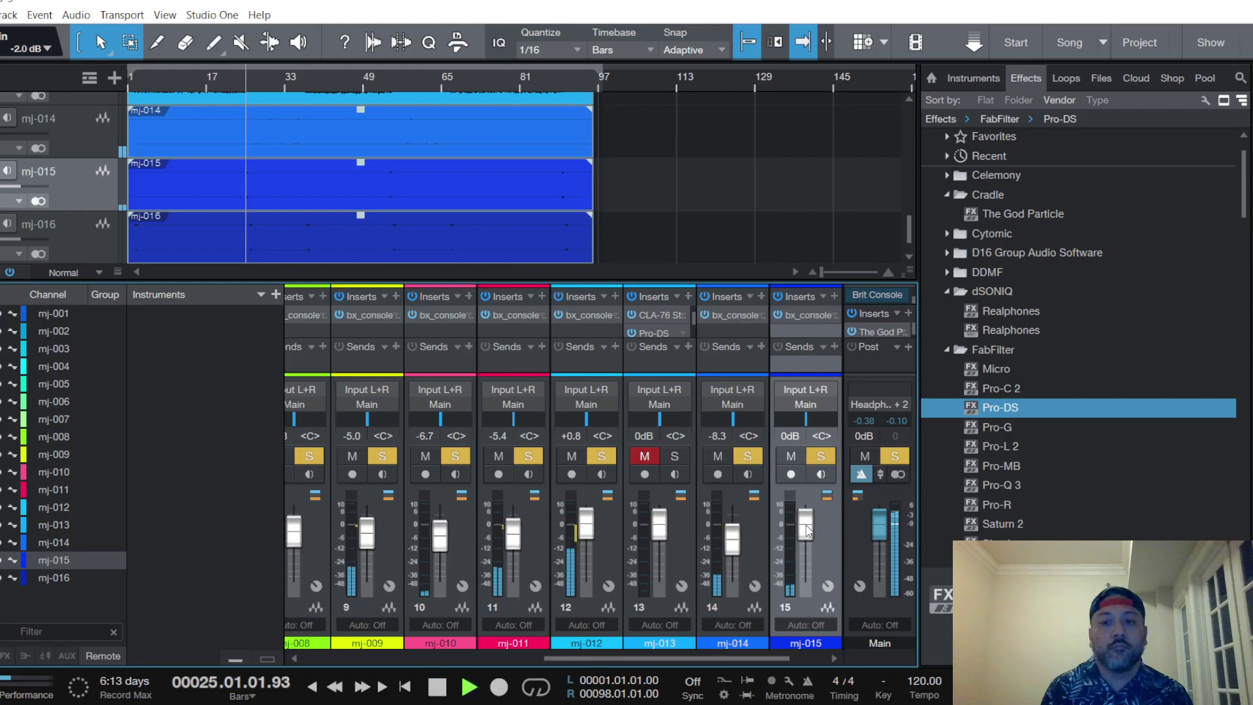
left_click_drag(808, 544, 809, 537)
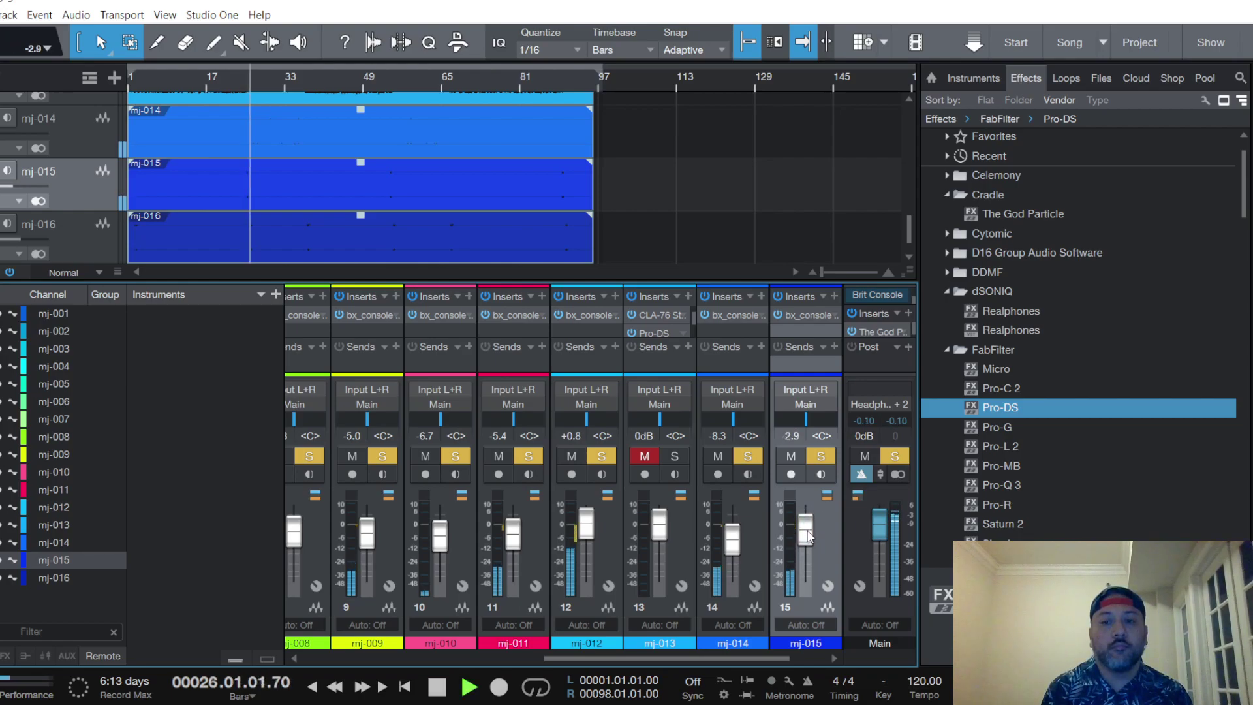
Select channel mj-016 and unmute and solo it with the other channels
scroll(100, 192, "down", 1)
key("space")
left_click(280, 189)
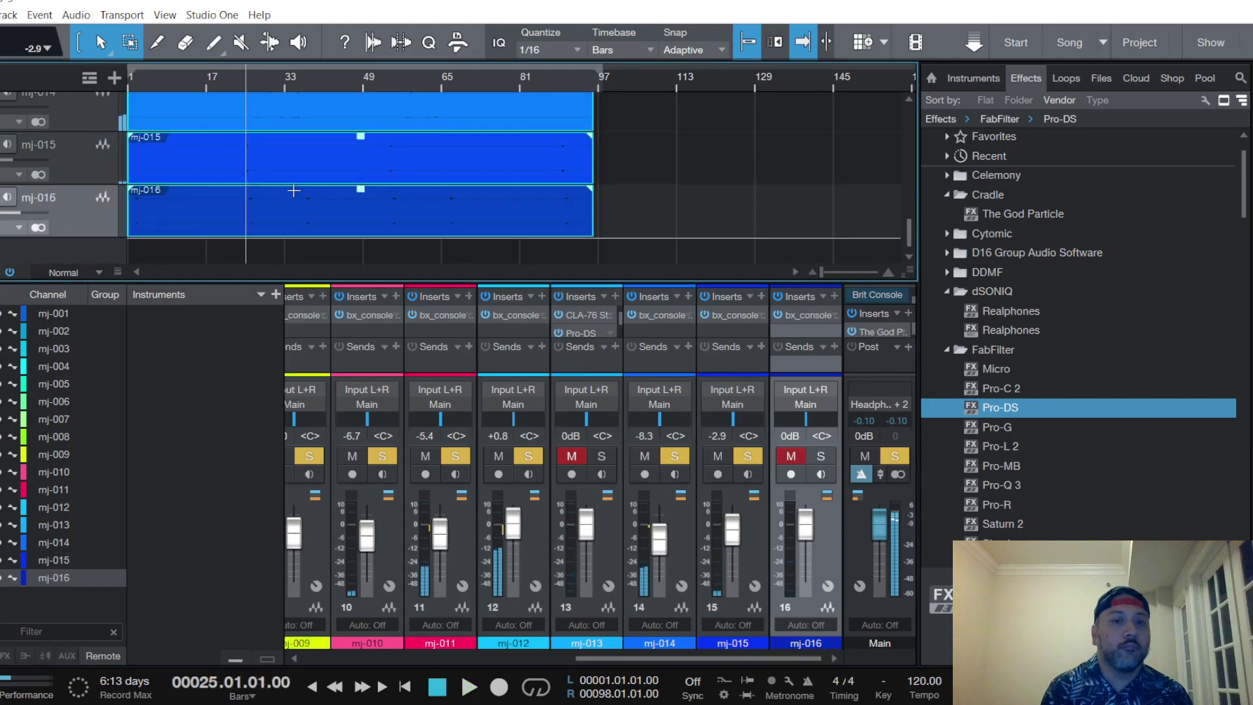
left_click(791, 455)
left_click(821, 456)
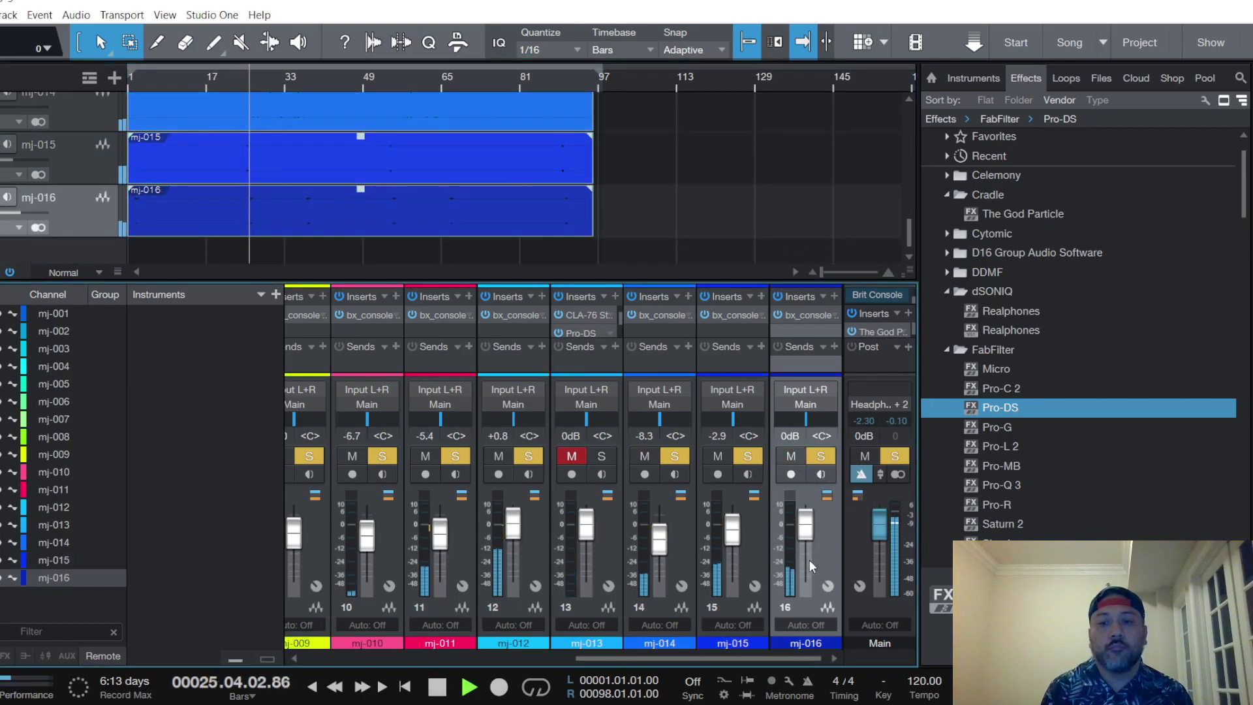
On mj-016's bx_console SSL 4000 E, set the compressor ratio to 4.2:1 and threshold to -20.0 dB, and raise the input gain
left_click(808, 314)
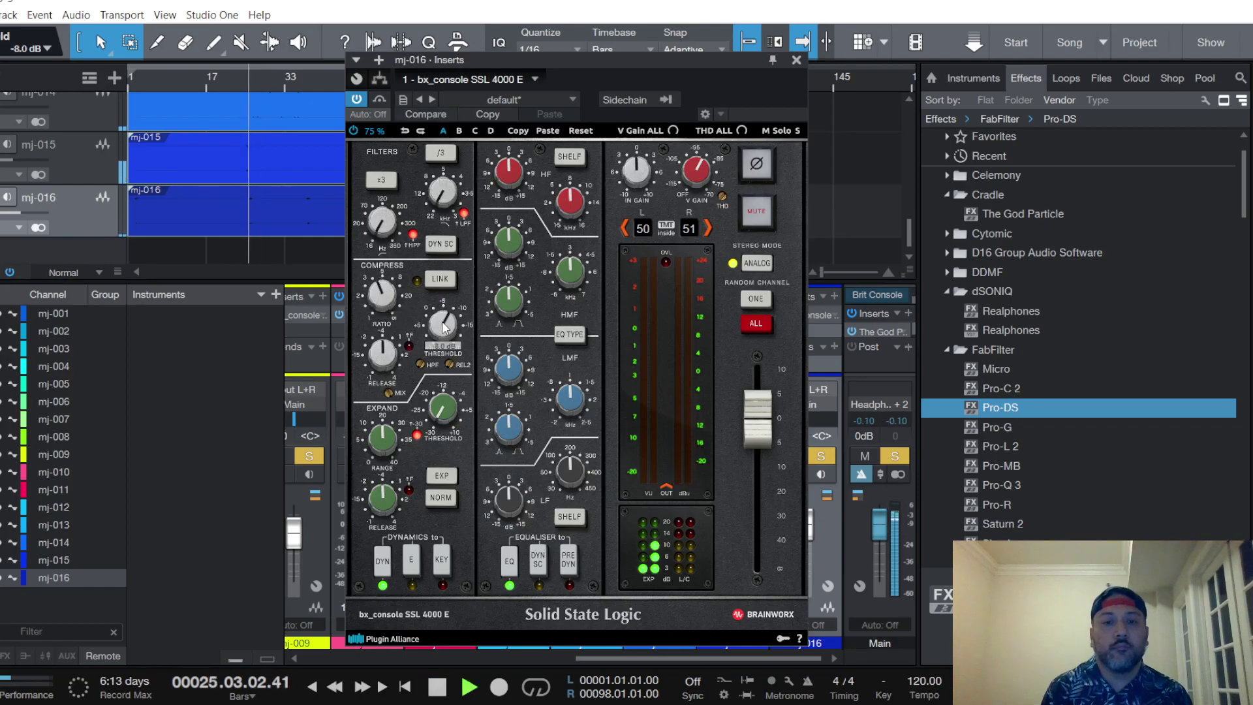
left_click_drag(443, 322, 442, 330)
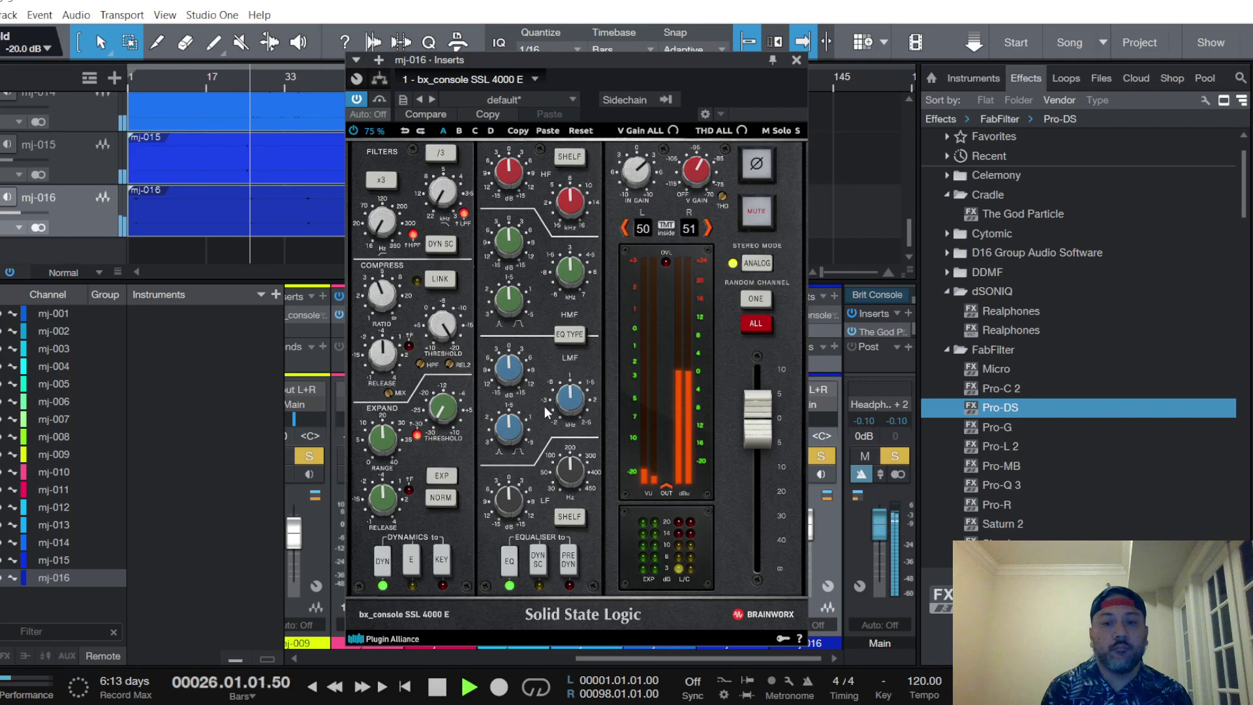
Place mj-016's equaliser pre-dynamics with HF gain at -3.0 dB, and set the channel fader to -7.5 dB
left_click(565, 565)
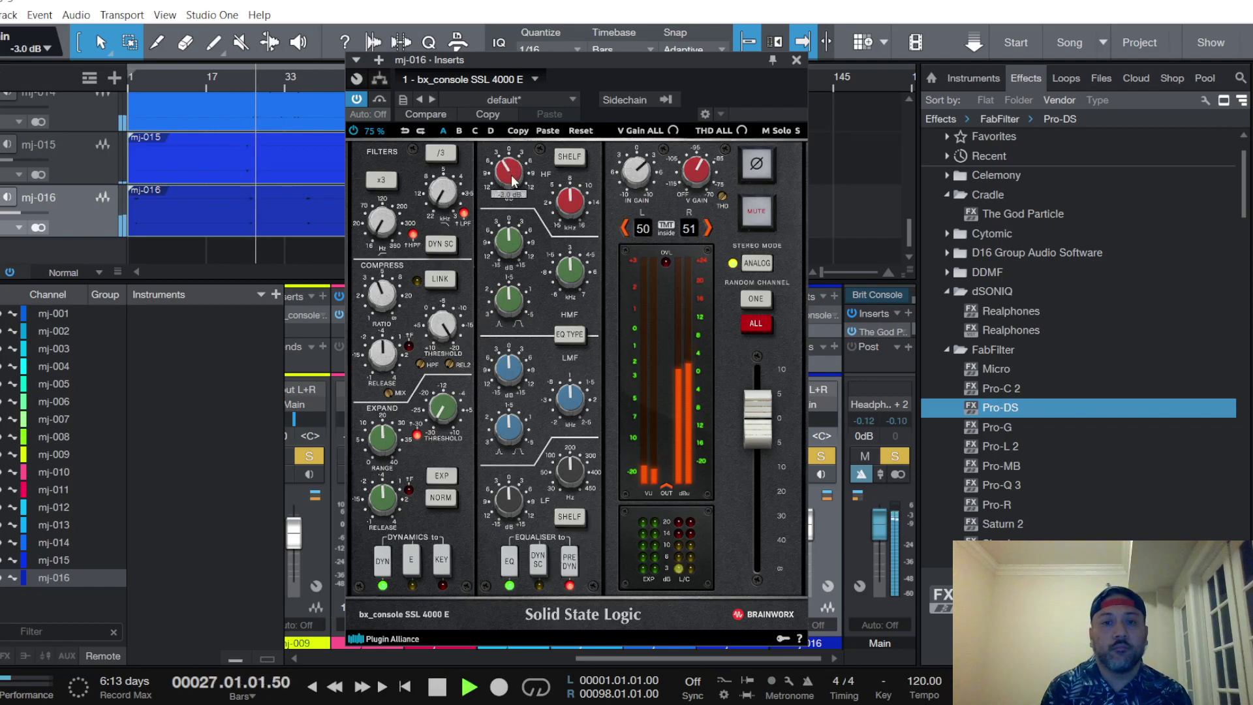
left_click(796, 60)
key("space")
mouse_move(806, 530)
left_mouse_down()
mouse_move(808, 552)
mouse_move(808, 539)
left_mouse_up()
Select channel mj-004, play the song from bar 3, and unmute and solo the channel
left_click(573, 362)
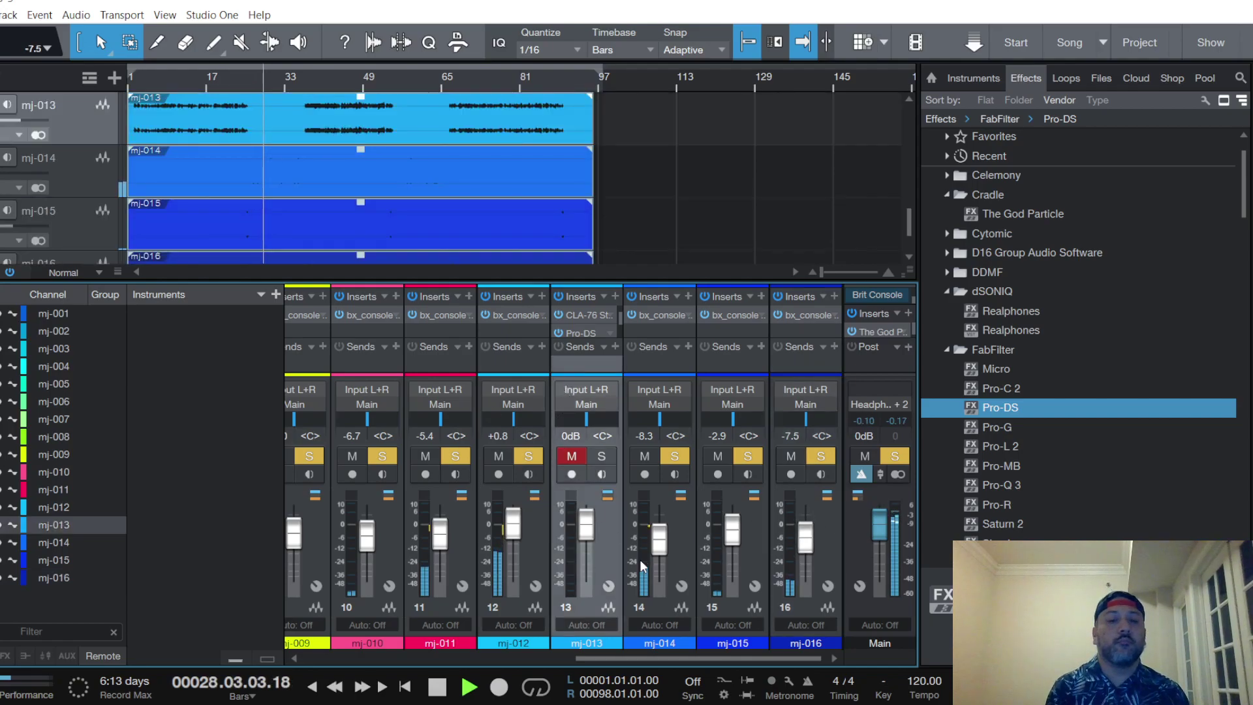
left_click_drag(679, 656, 373, 657)
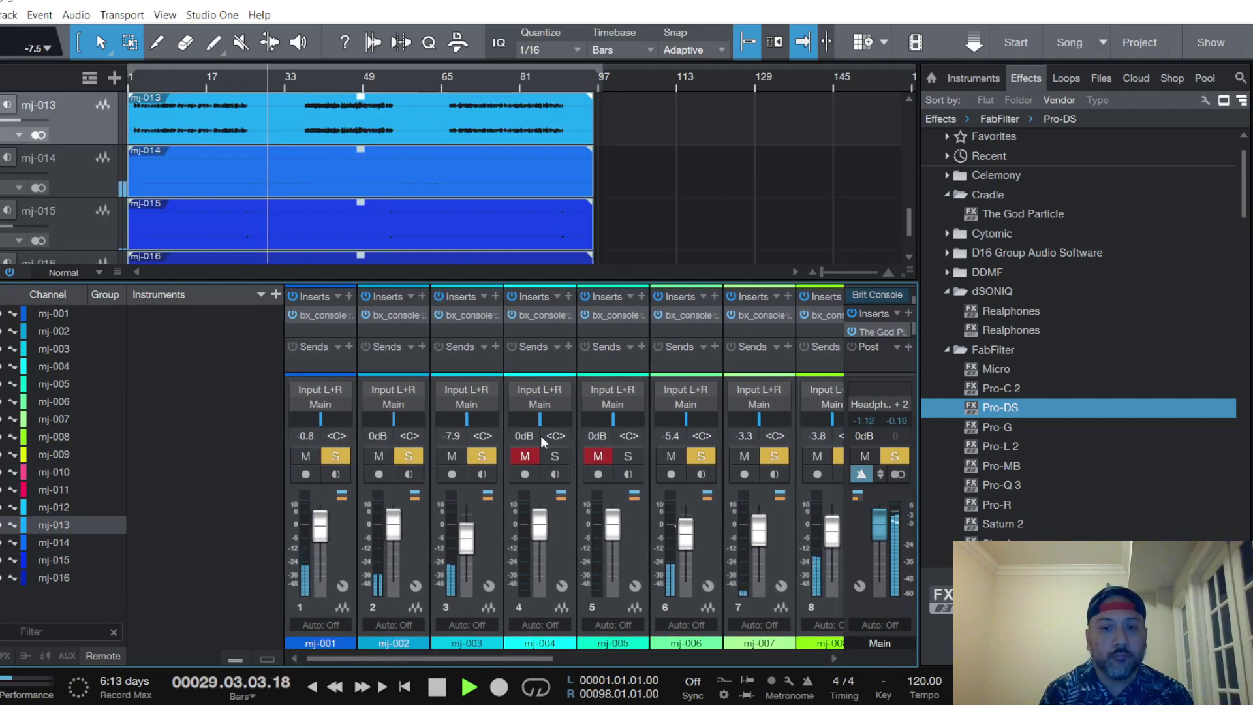
left_click(546, 355)
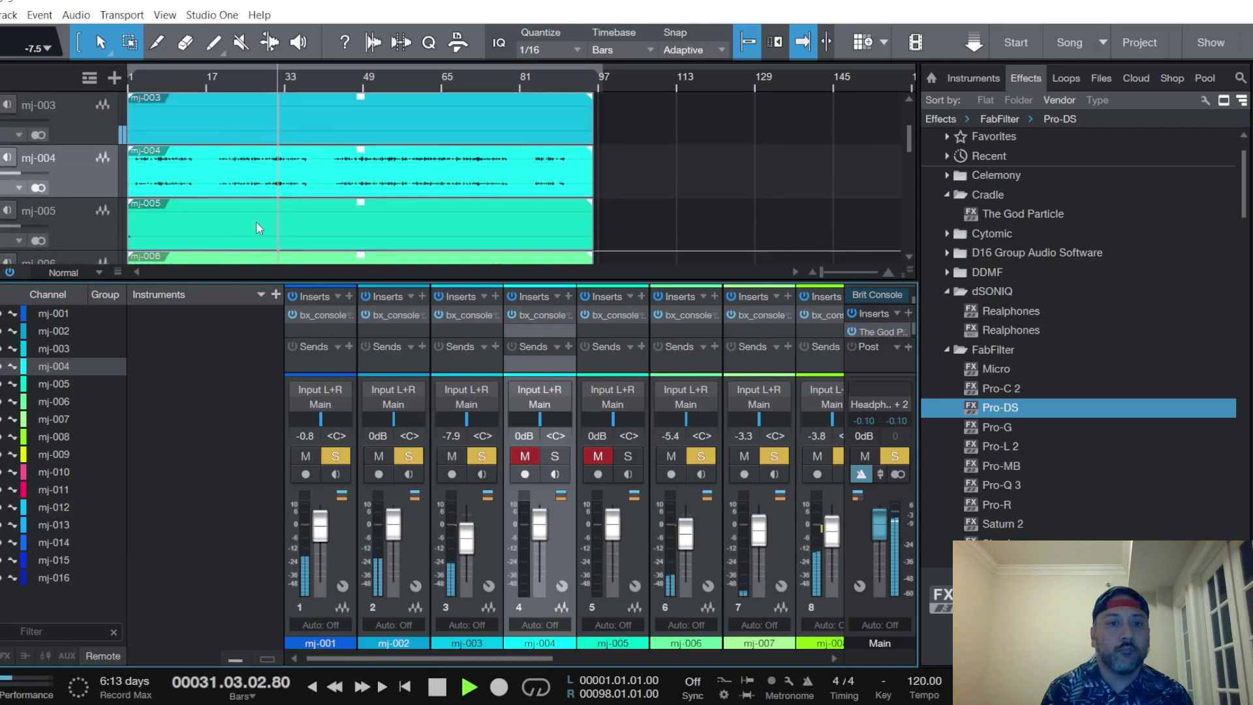
key("space")
left_click(138, 77)
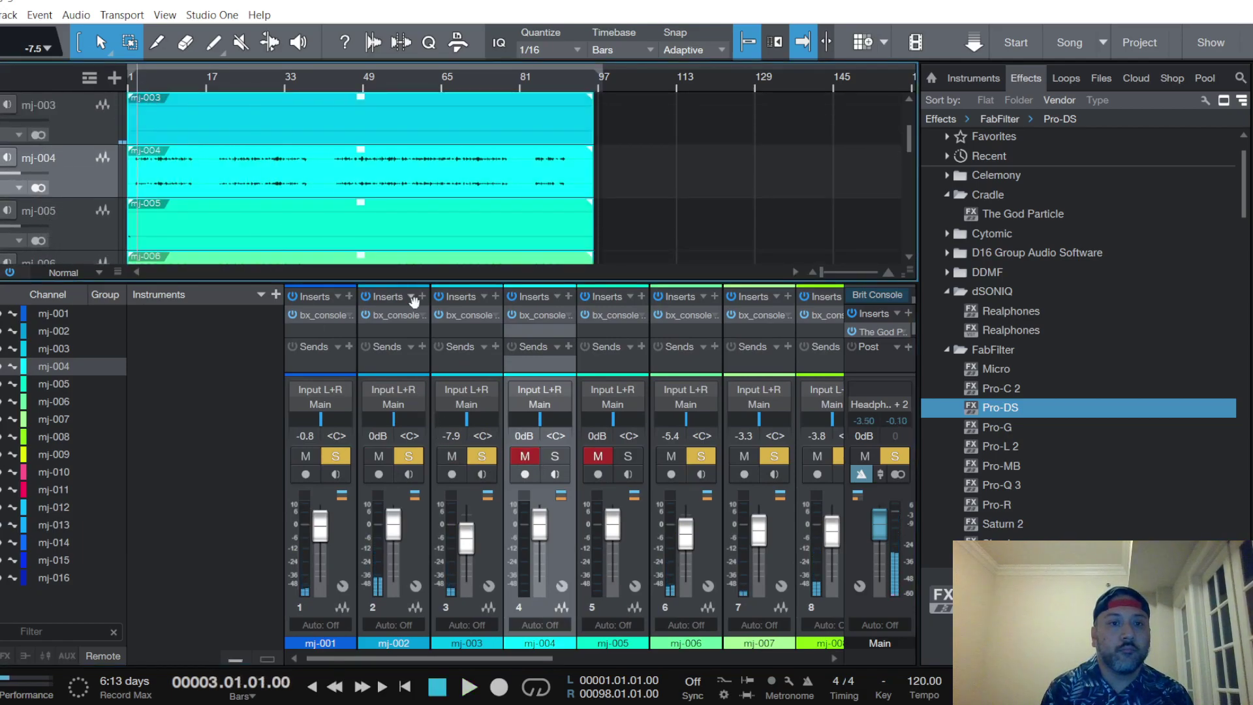
key("space")
left_click(526, 457)
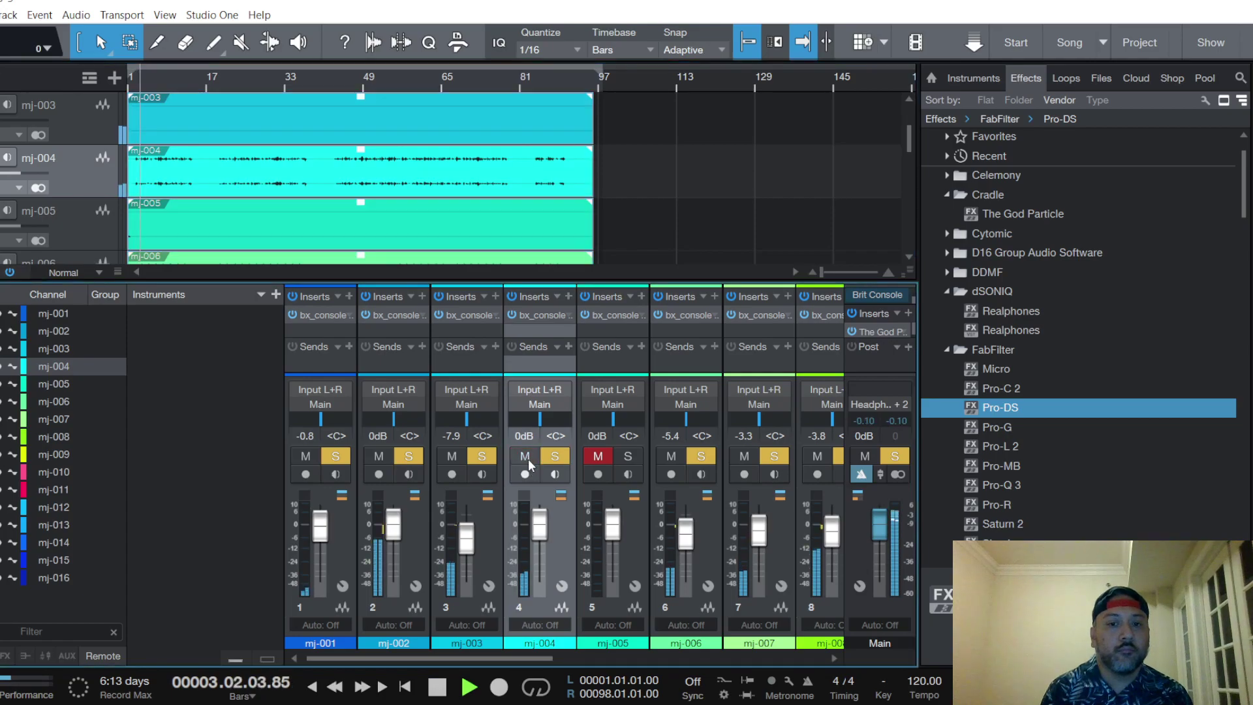
On mj-004's bx_console SSL 4000 E, set the compressor threshold to -20.0 dB
left_click(538, 315)
scroll(382, 294, "down", 1)
scroll(444, 329, "up", 8)
left_click_drag(443, 329, 444, 344)
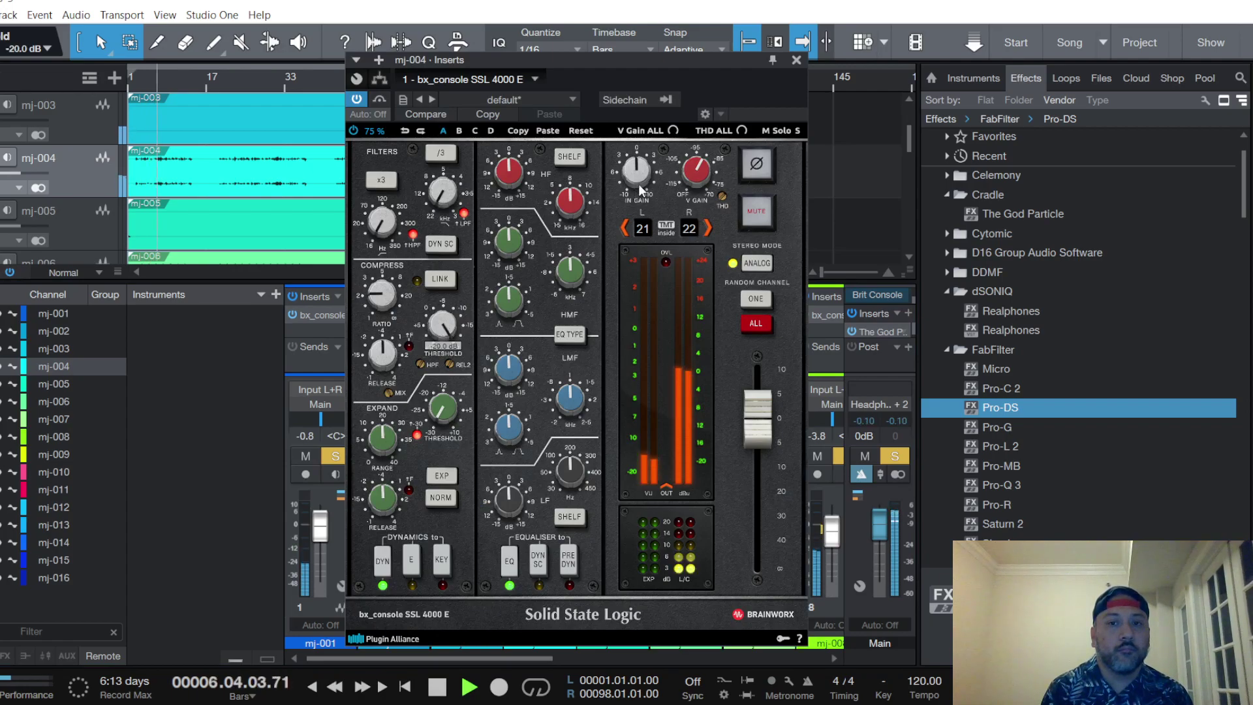
Place mj-004's equaliser pre-dynamics and set HMF gain to +1.0 dB, LMF gain to -2.0 dB, LF gain to -4.0 dB and high-pass filter to 107.7 Hz
left_click(569, 562)
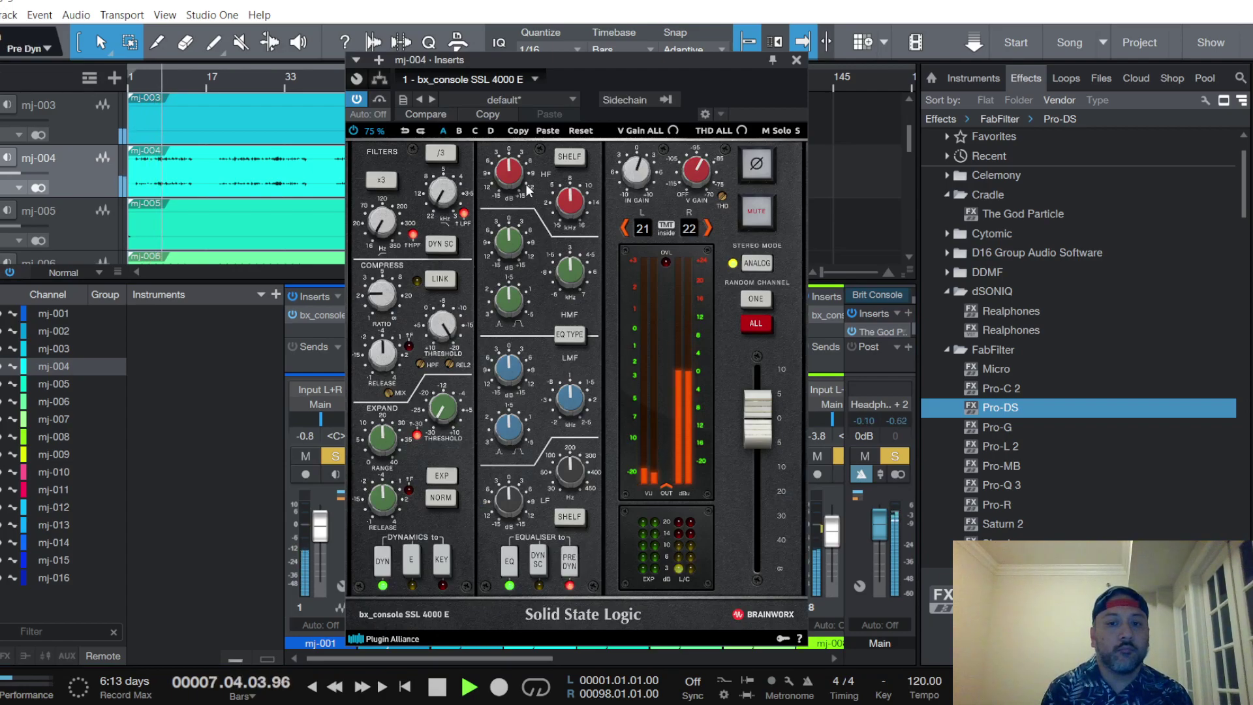
left_click_drag(516, 248, 516, 319)
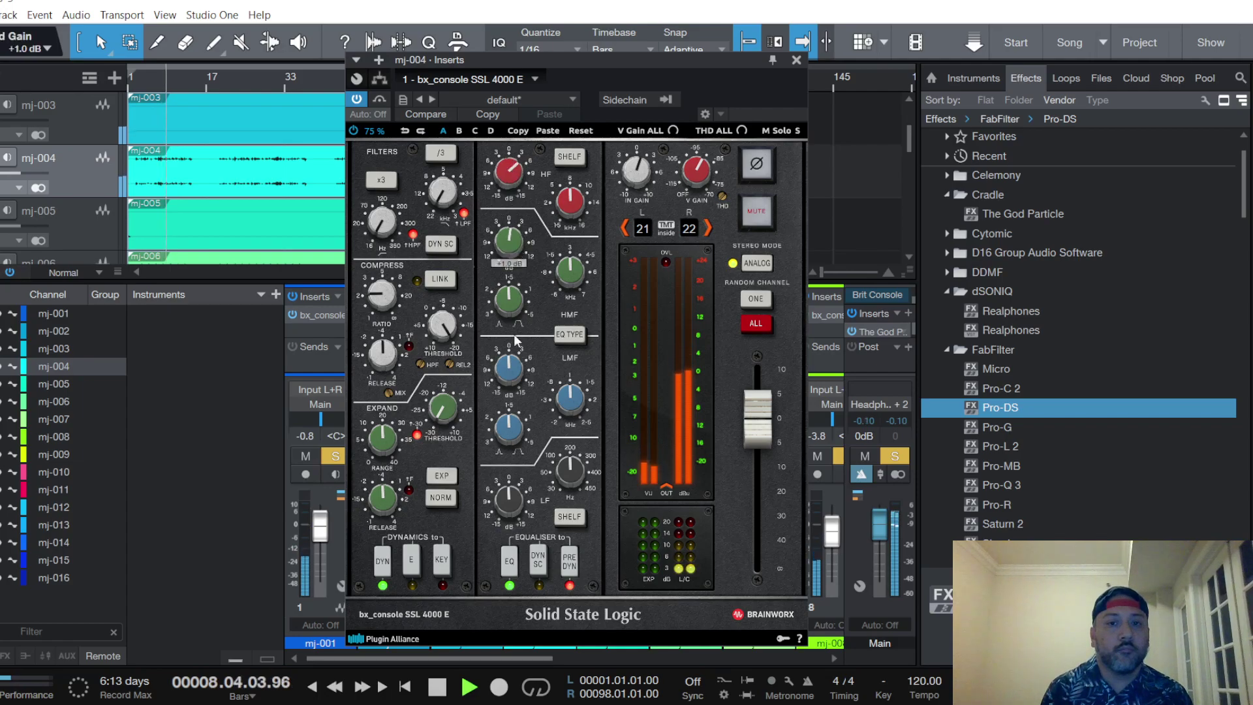
left_click_drag(509, 367, 508, 374)
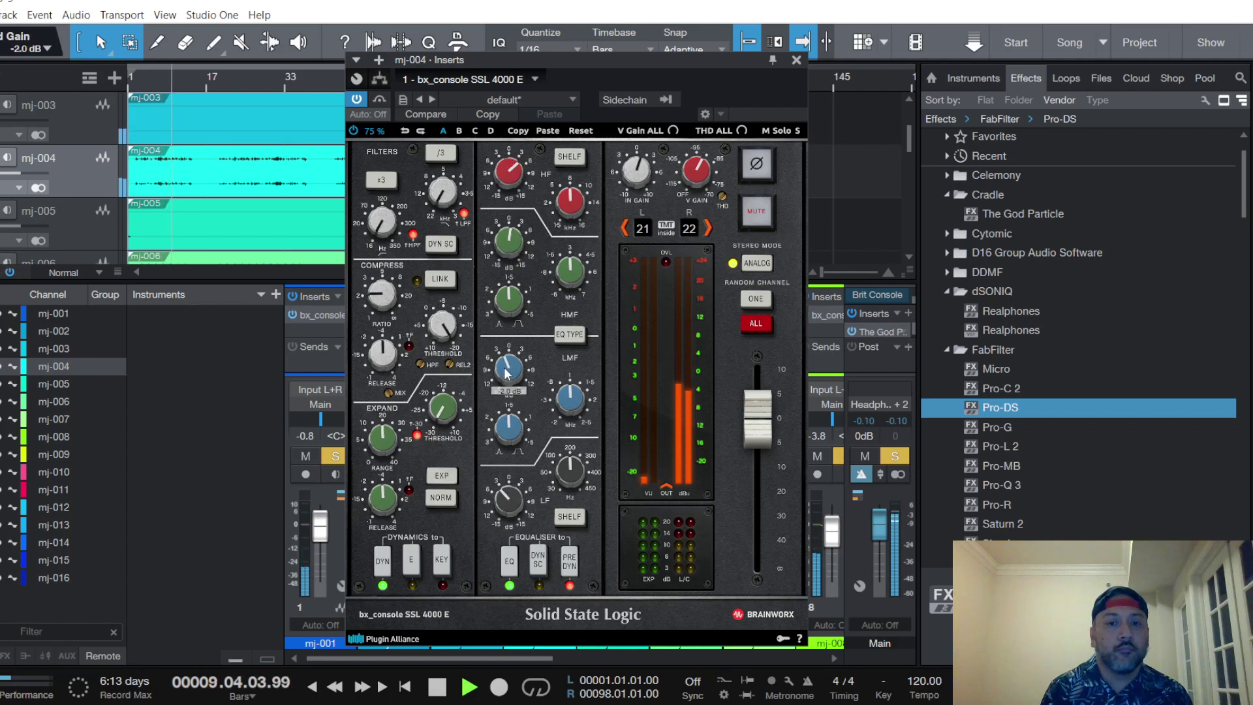
left_click(507, 507)
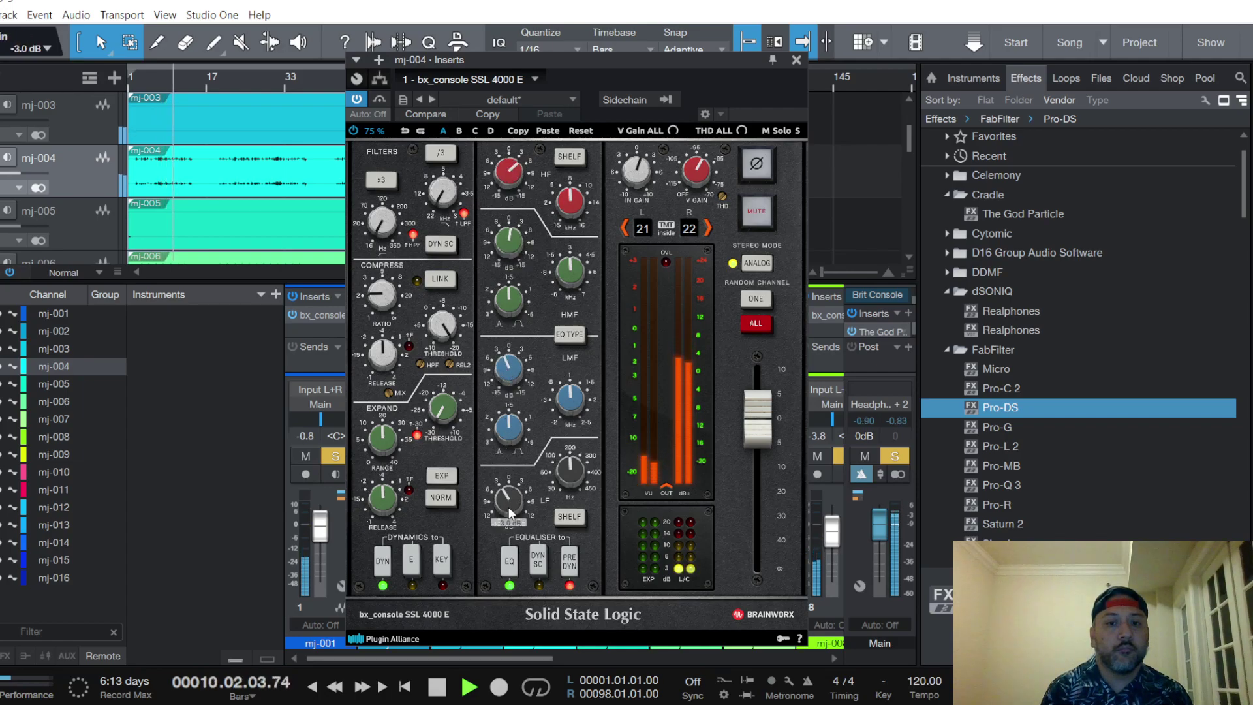
left_click(509, 242)
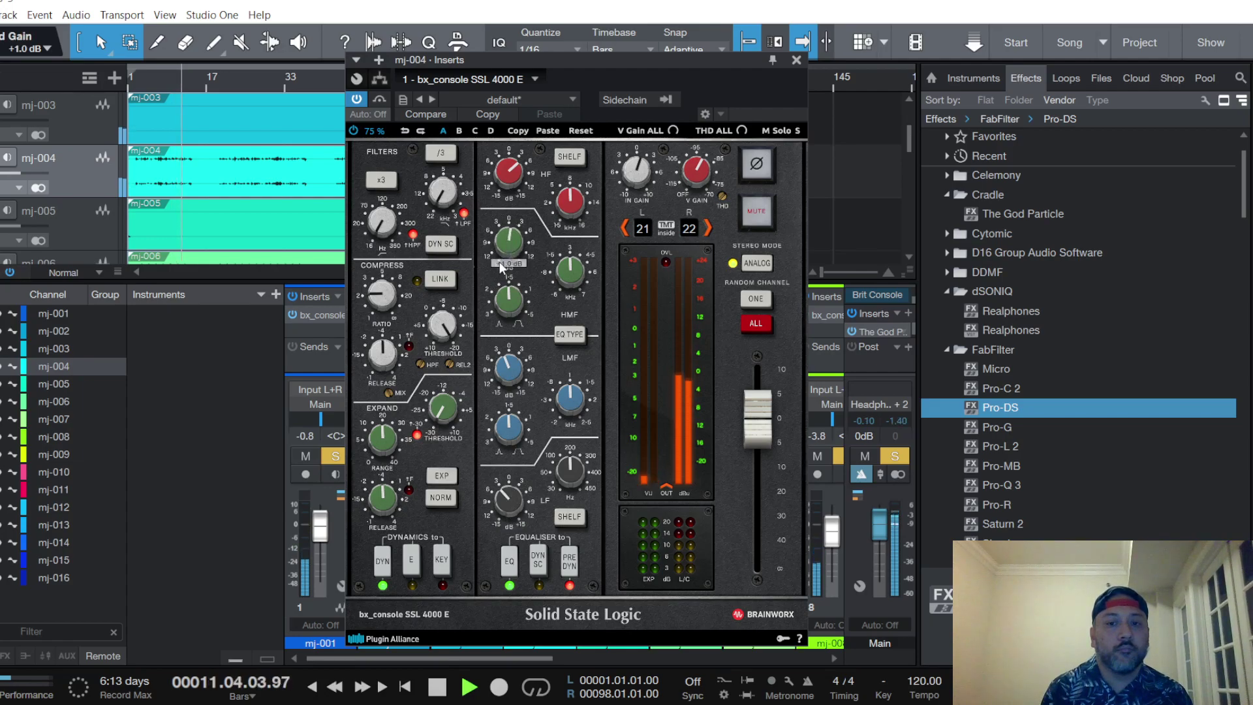
left_click_drag(386, 222, 388, 225)
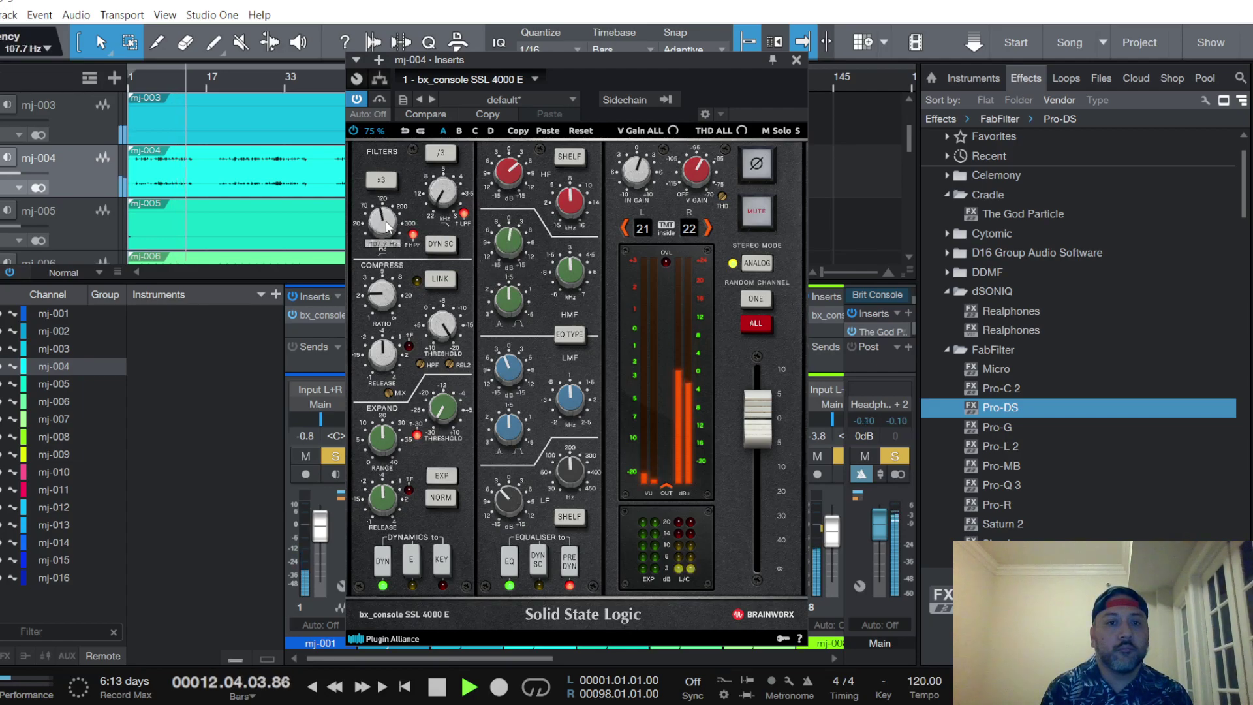
left_click(797, 60)
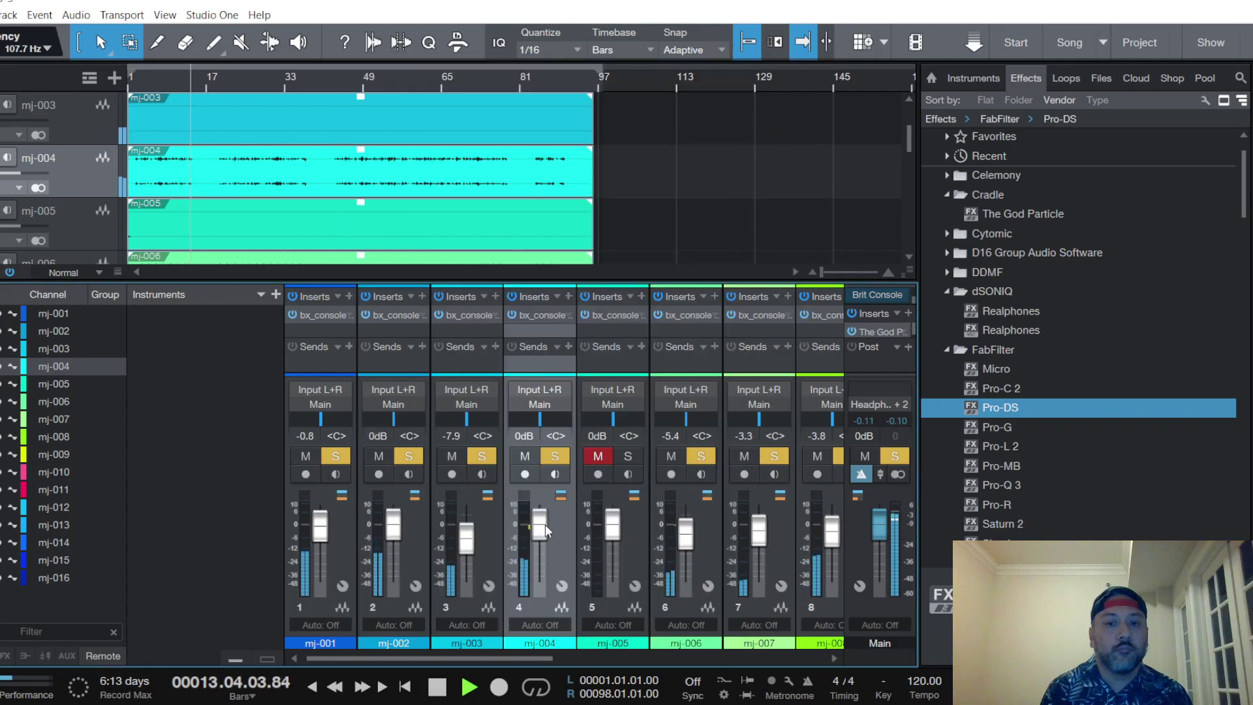
Restart playback and set mj-004's channel fader to +1.7 dB
key("space")
key("space")
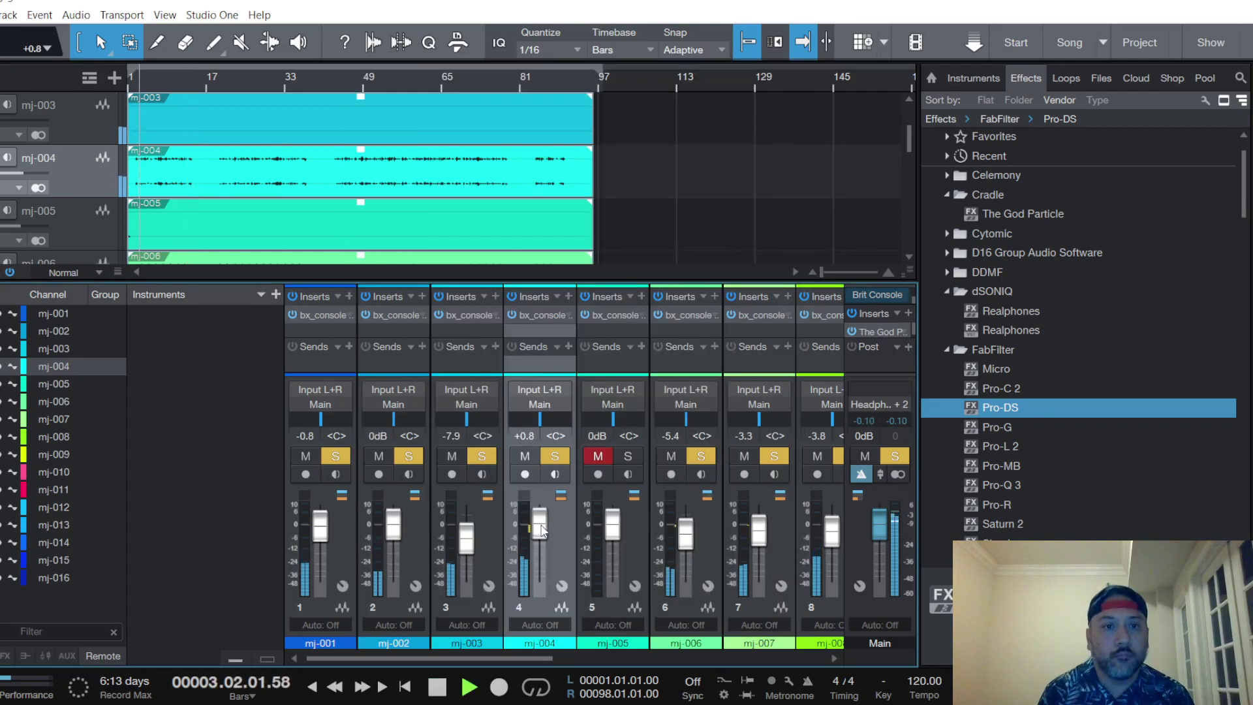
left_click_drag(541, 526, 542, 533)
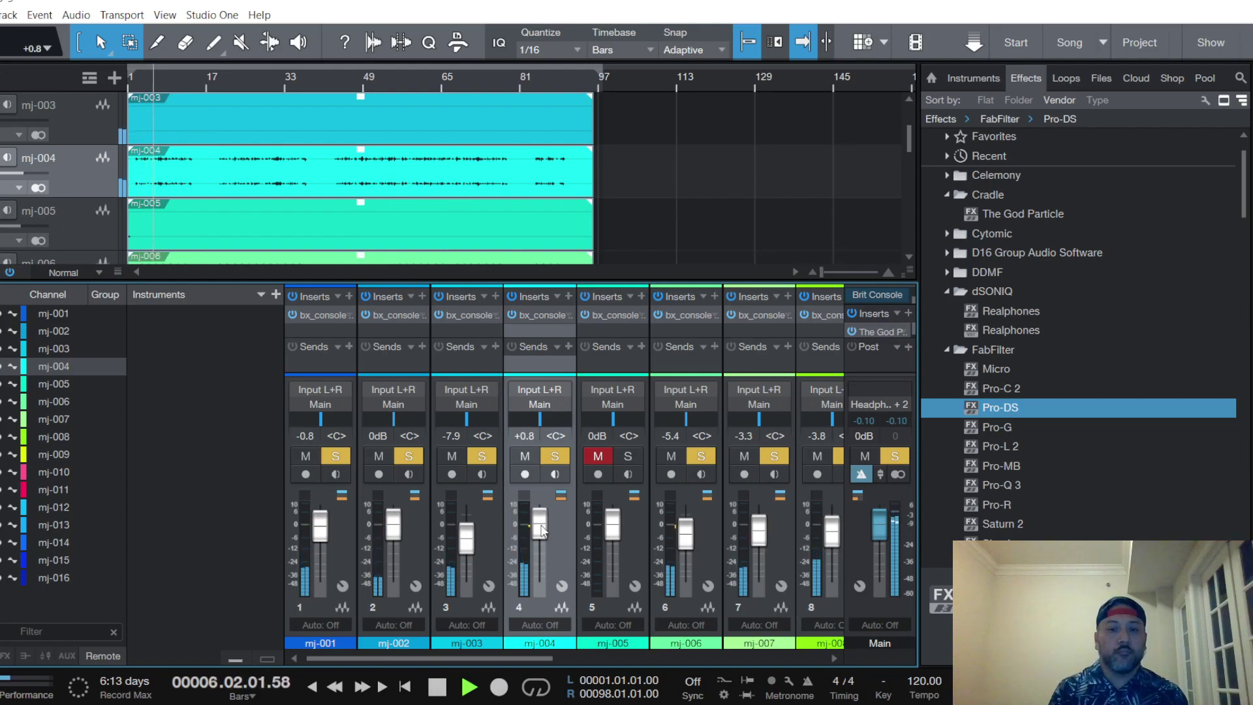
left_click_drag(542, 531, 542, 530)
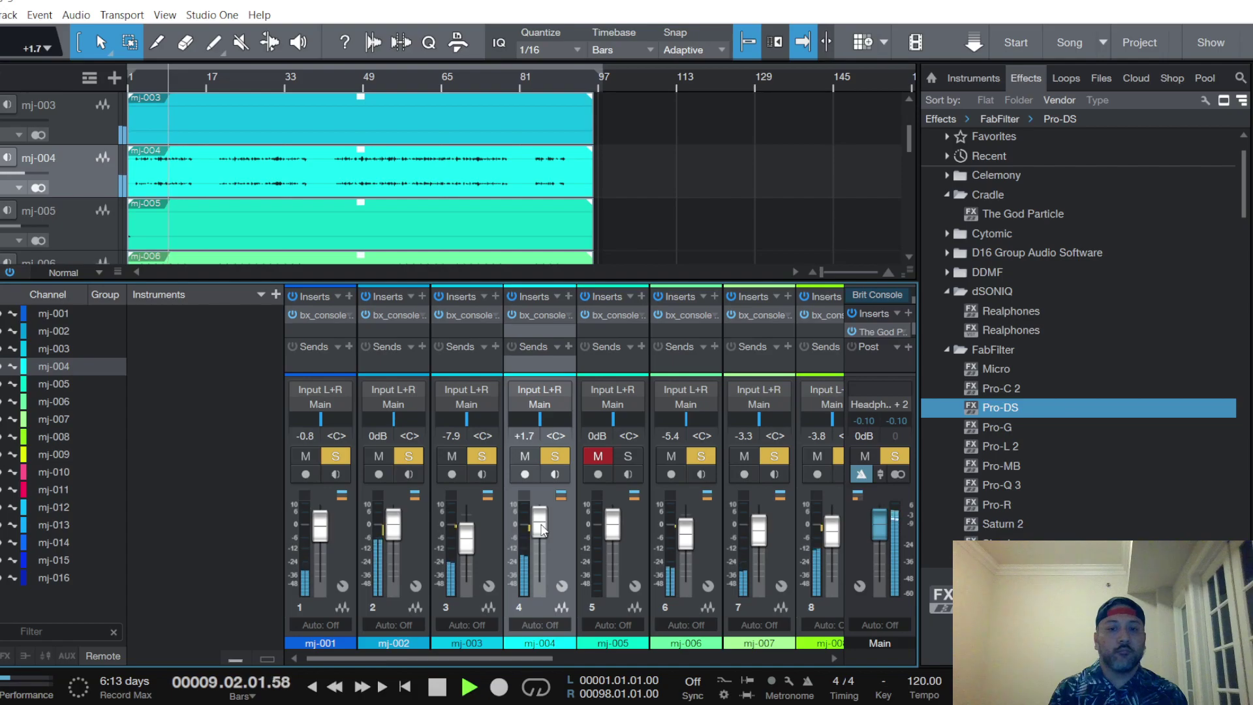
Select channel mj-005, play the song from bar 2, unmute and solo the channel, and open its bx_console SSL 4000 E
left_click(92, 236)
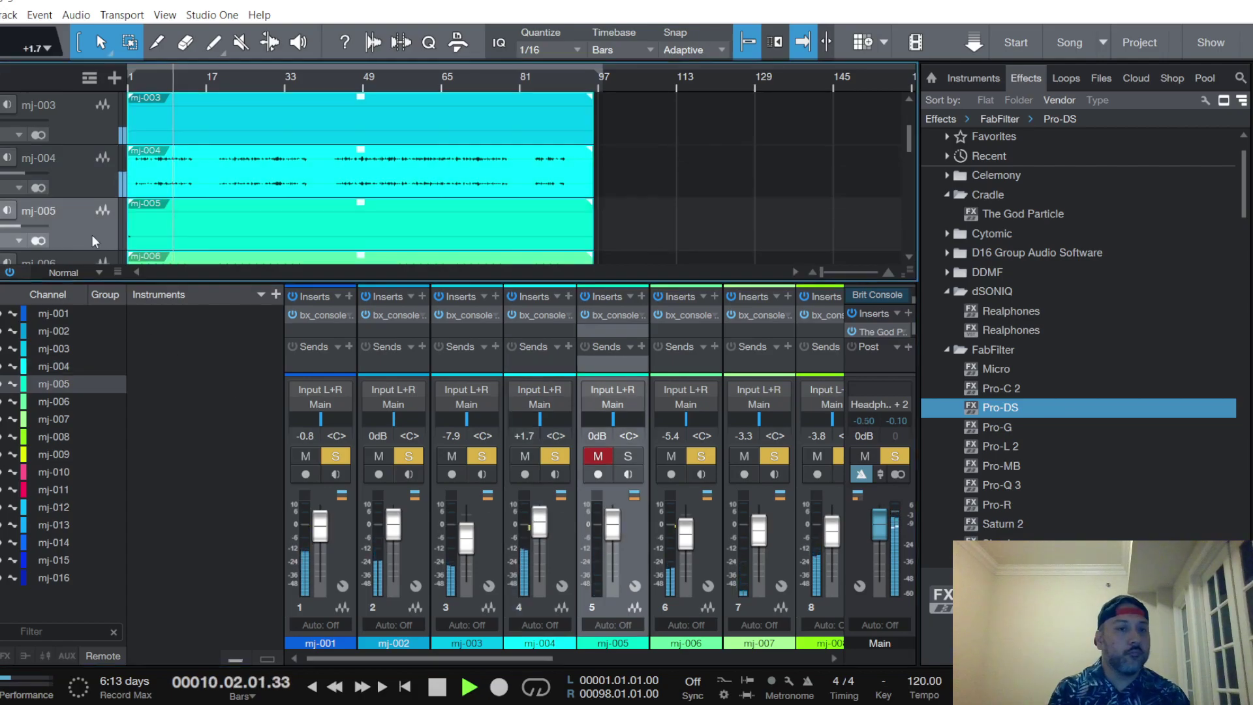
key("space")
left_click(131, 85)
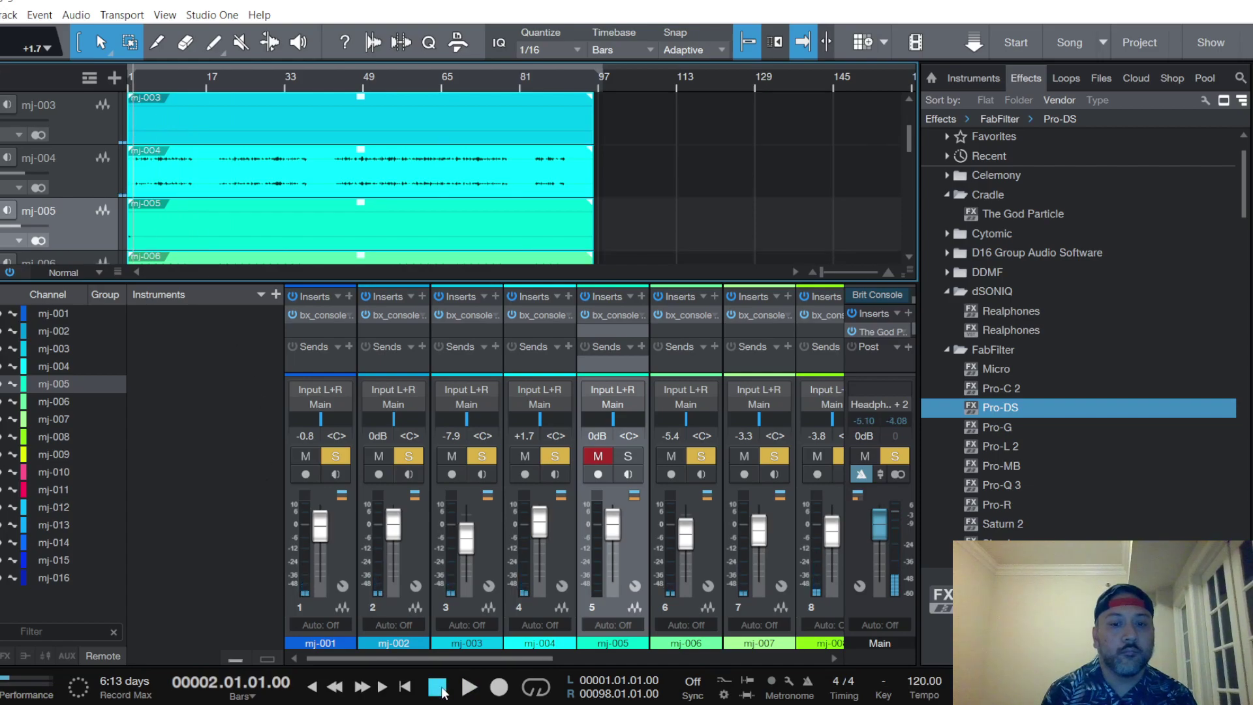
left_click(468, 686)
left_click(598, 456)
left_click(613, 314)
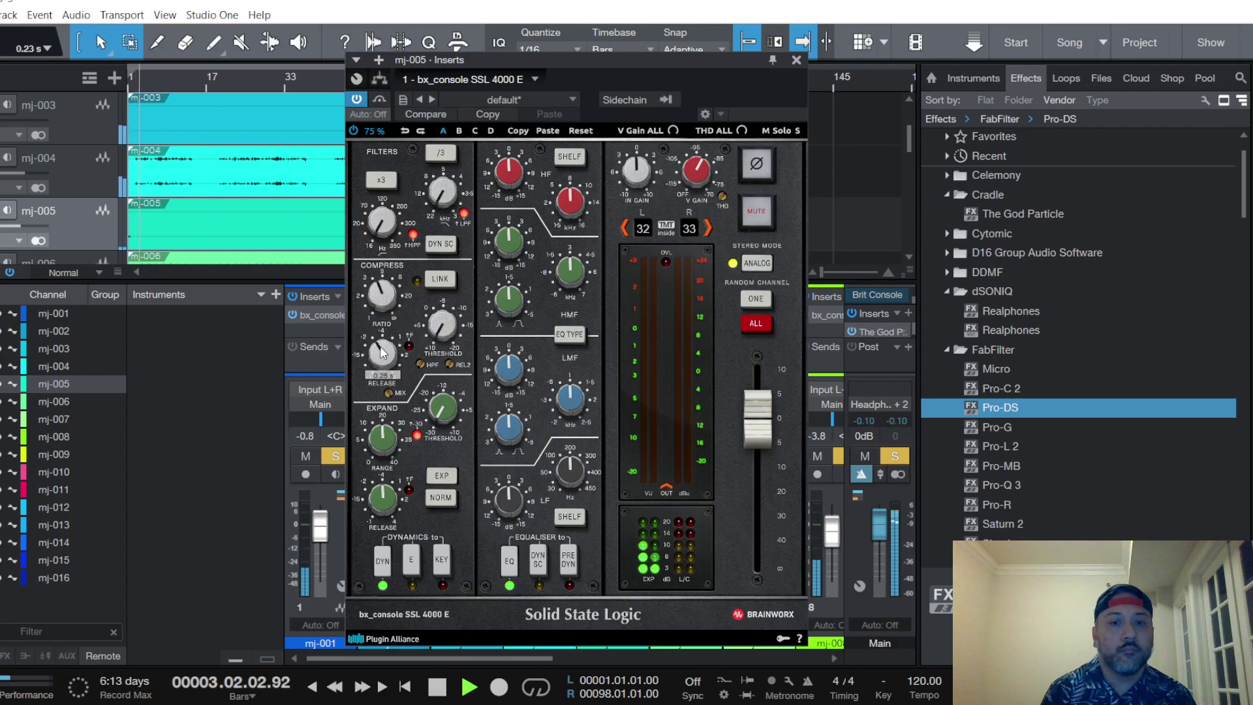
Replay the song and, on mj-005's console, set the compressor threshold to -20.0 dB, raise the input gain and place the equaliser pre-dynamics
key("space")
key("space")
scroll(443, 326, "up", 10)
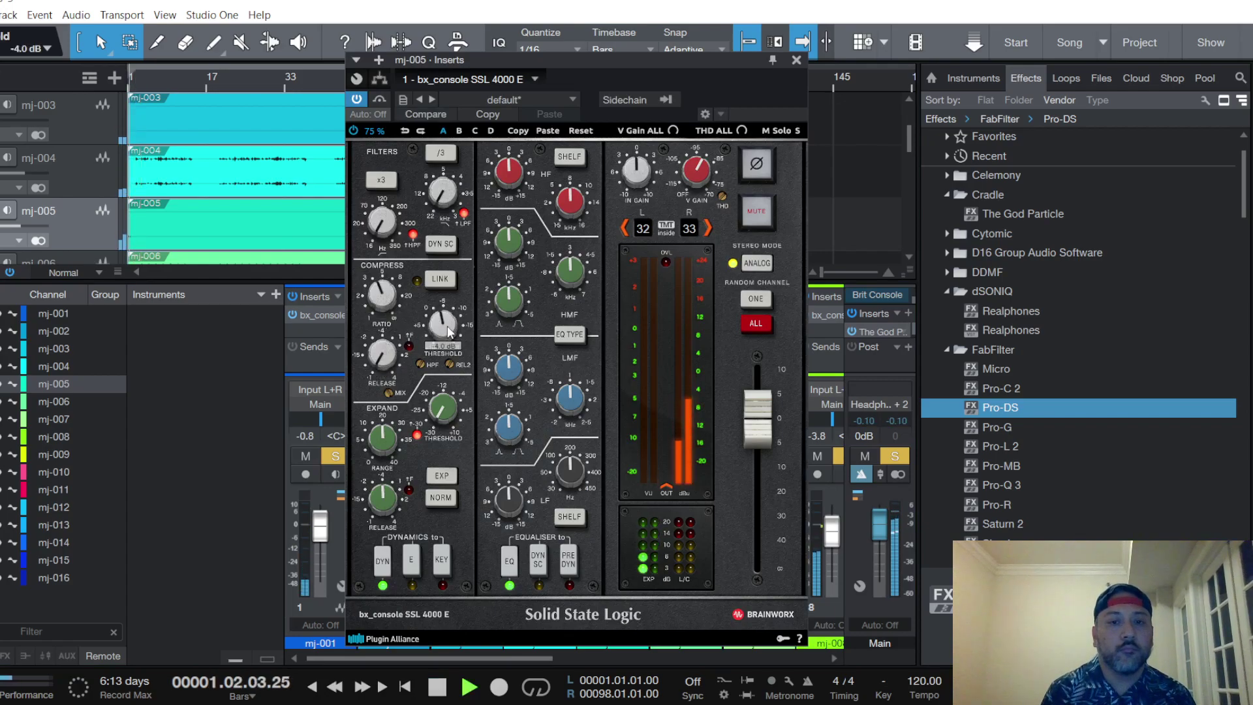
scroll(443, 320, "up", 3)
key("space")
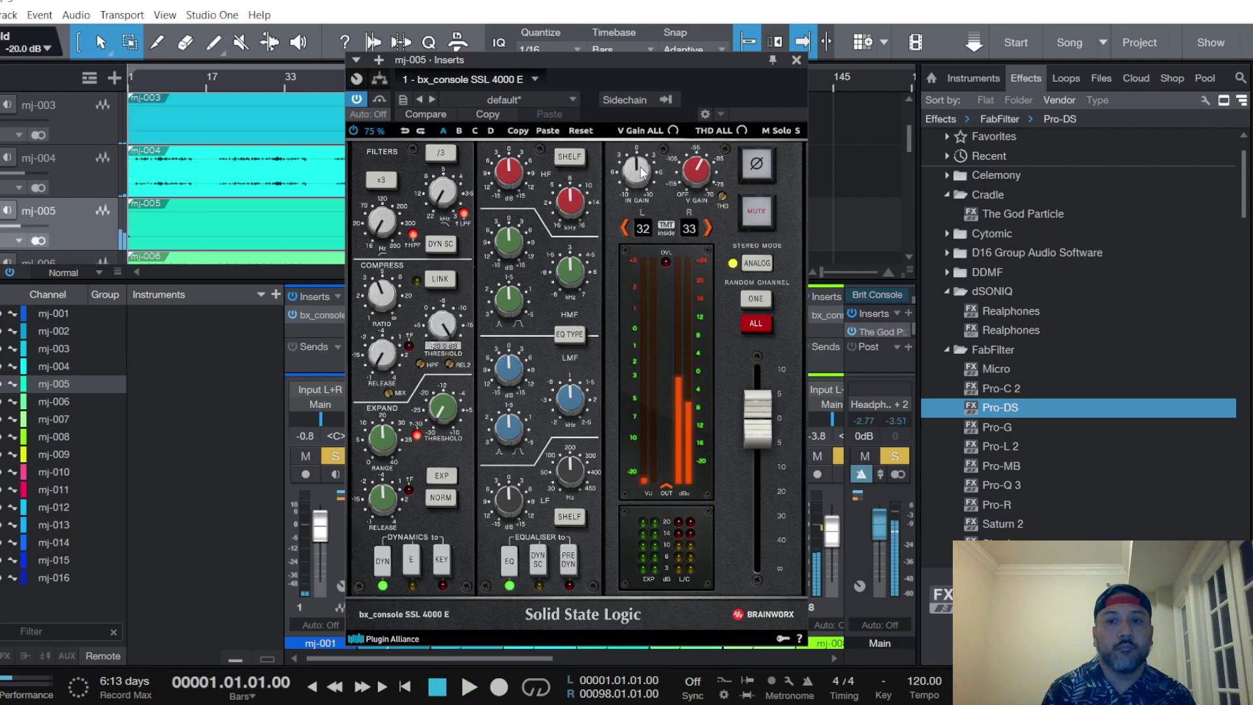
key("space")
scroll(643, 174, "up", 4)
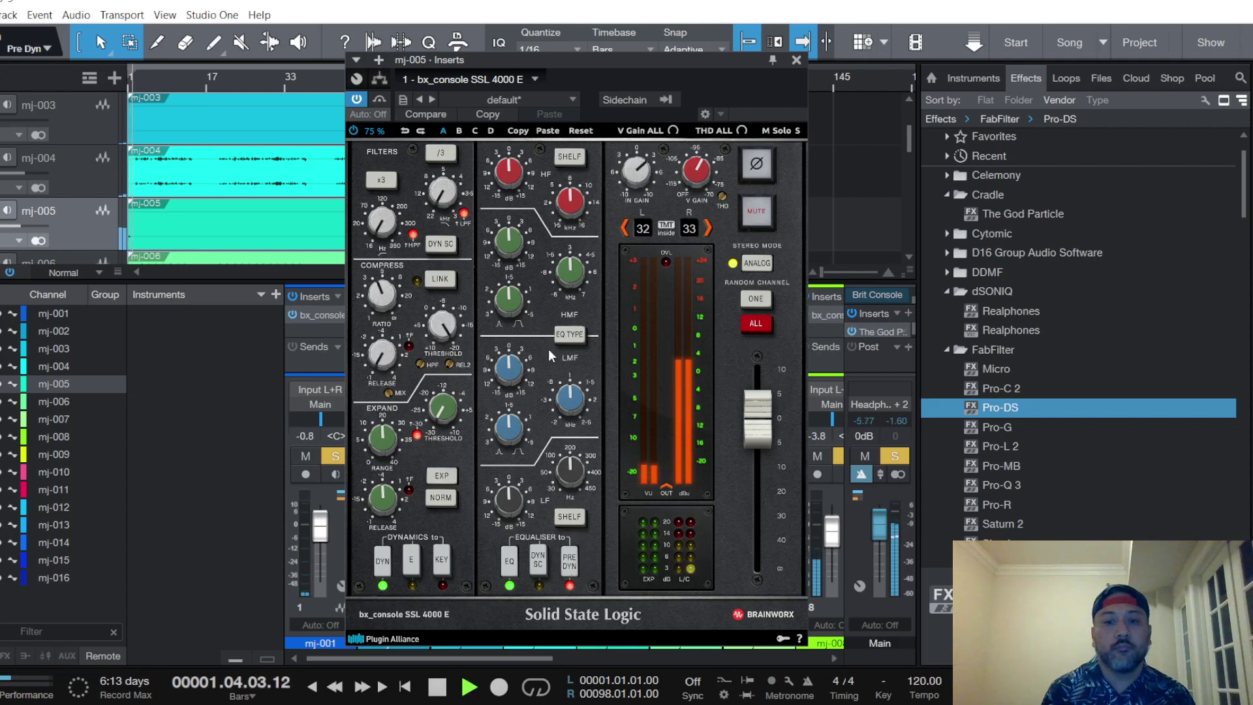
Raise mj-005's HF gain, set the LF gain to -2.0 dB and a mid-band gain to 0.0 dB, and close the plug-in
scroll(511, 170, "up", 3)
key("space")
key("space")
scroll(512, 237, "up", 1)
scroll(510, 172, "down", 2)
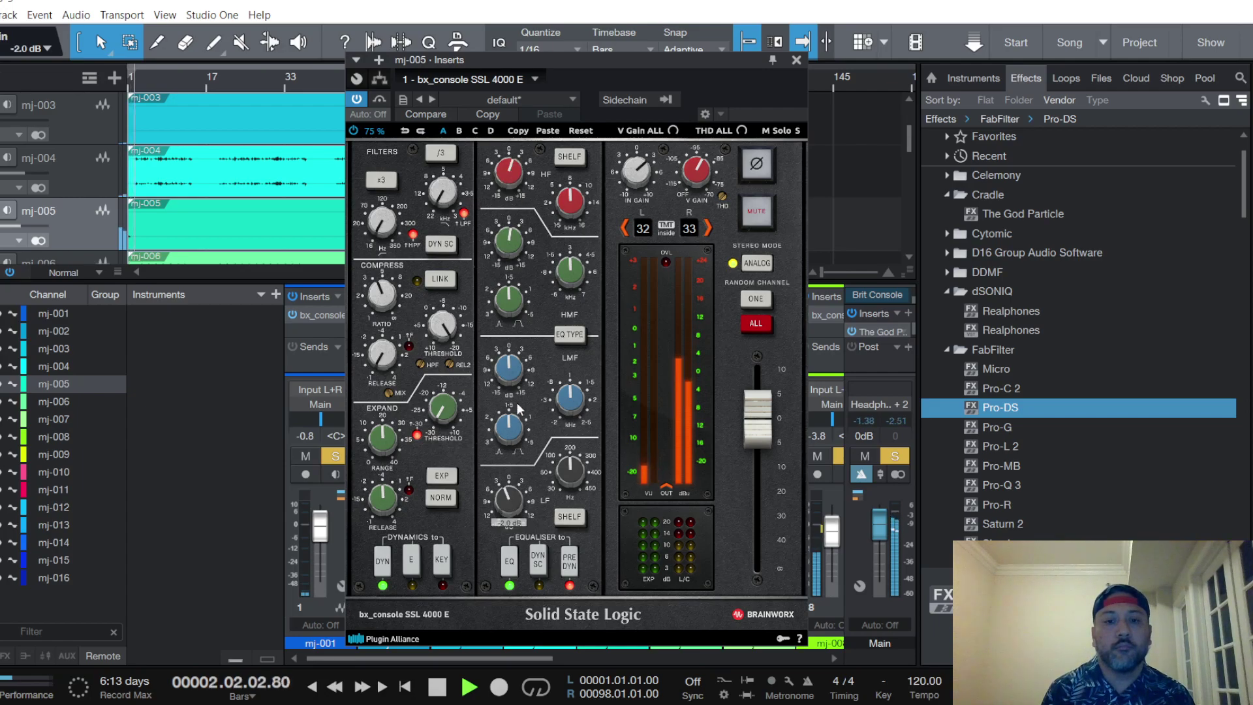
key("space")
key("space")
scroll(513, 376, "up", 1)
scroll(513, 375, "down", 2)
scroll(513, 376, "up", 1)
left_click(797, 59)
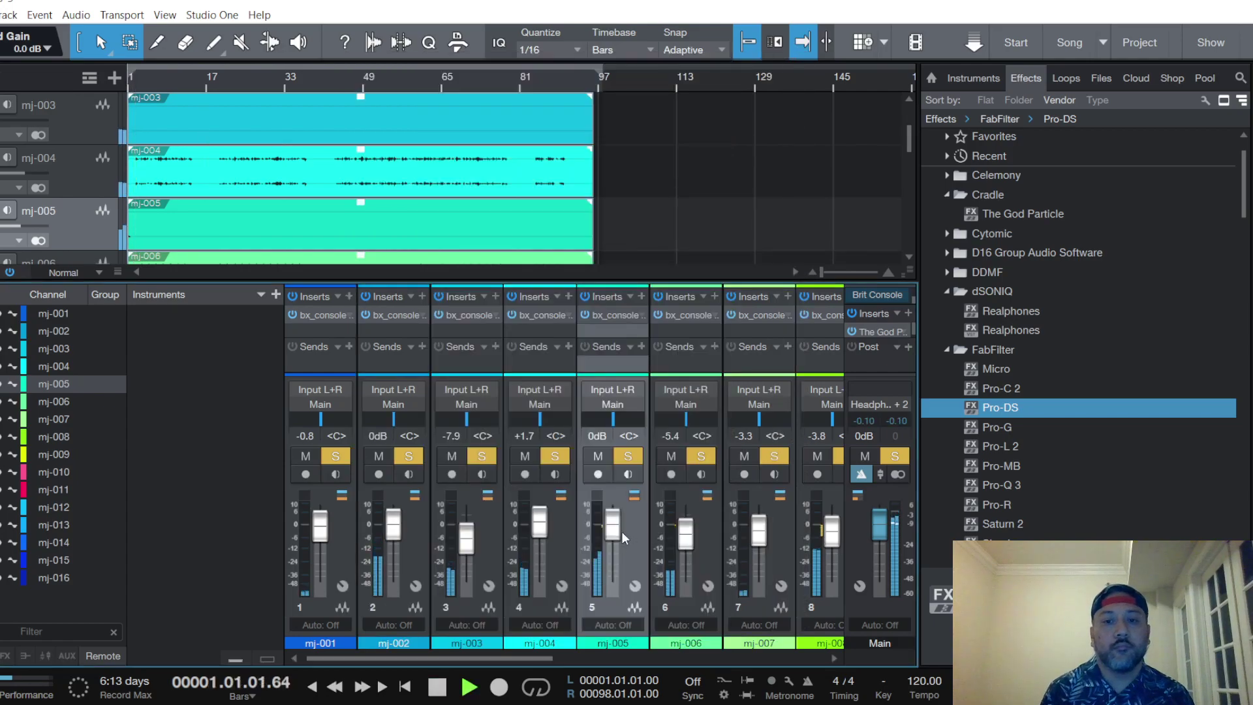
Lower mj-005's channel fader to -5.0 dB
left_click_drag(616, 547, 614, 539)
scroll(612, 538, "down", 3)
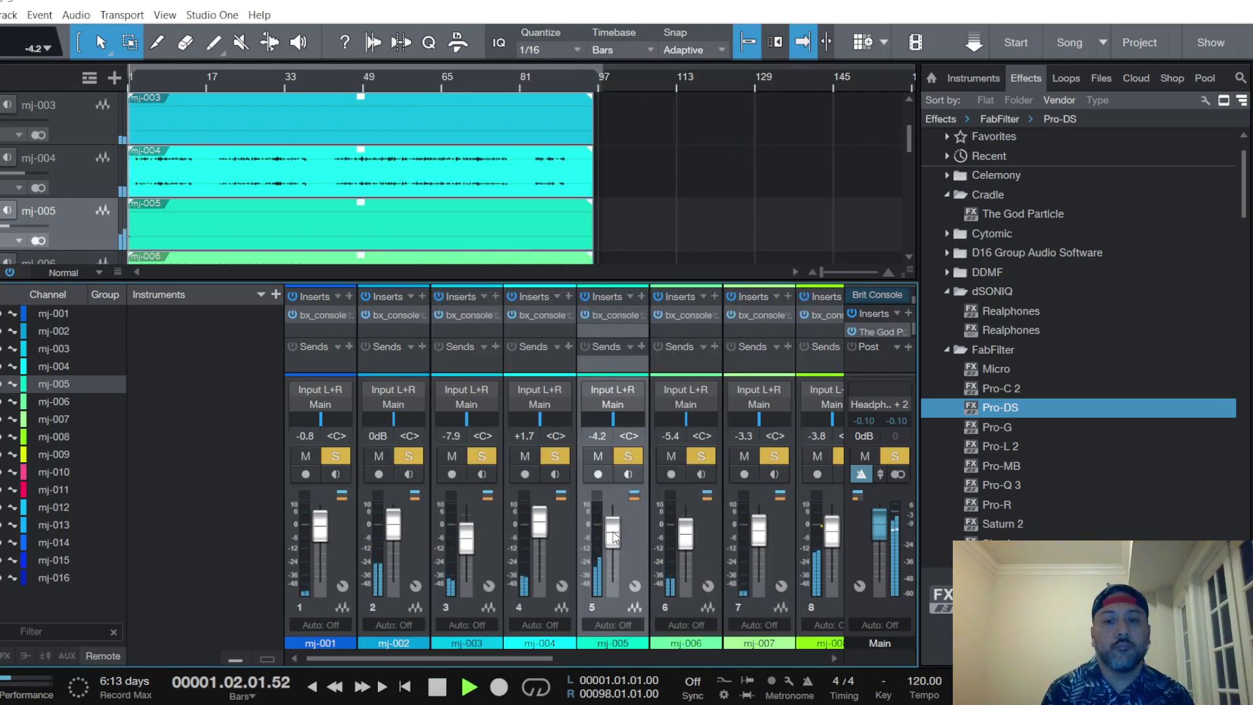
scroll(613, 538, "up", 1)
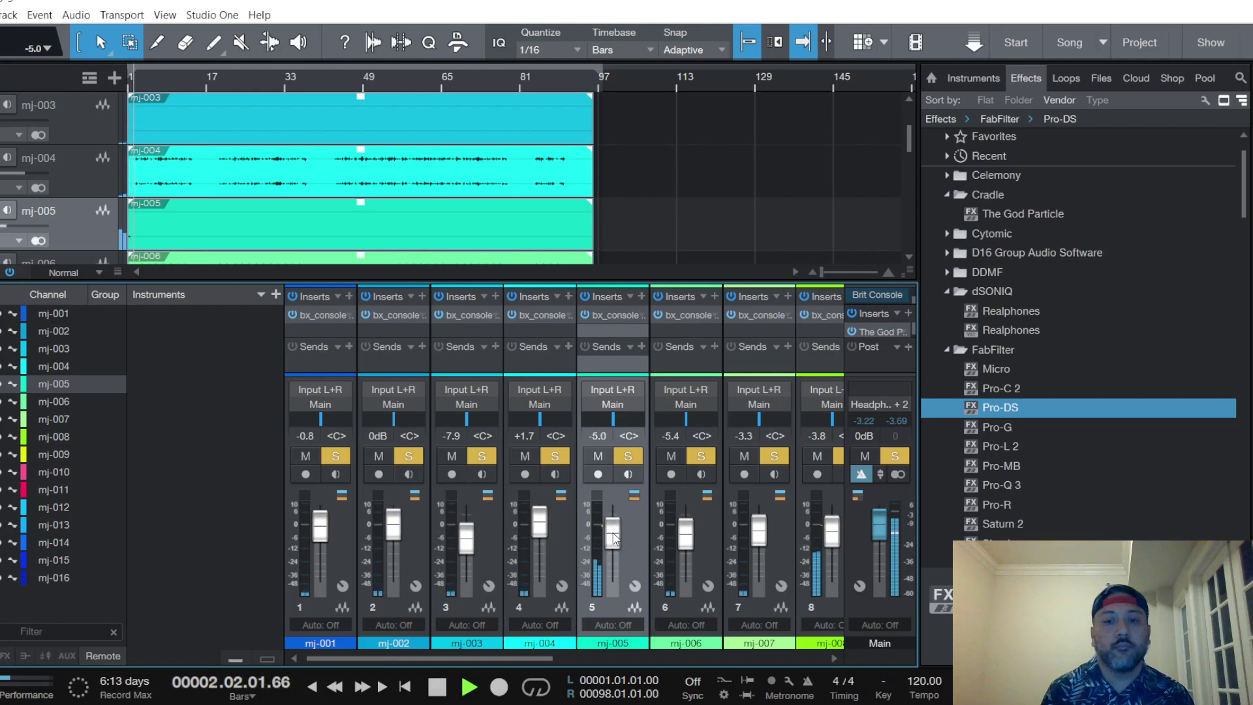
Select channel mj-013, unmute and solo it, and set its fader to -3.8 dB
left_click_drag(546, 660, 829, 653)
left_click(589, 357)
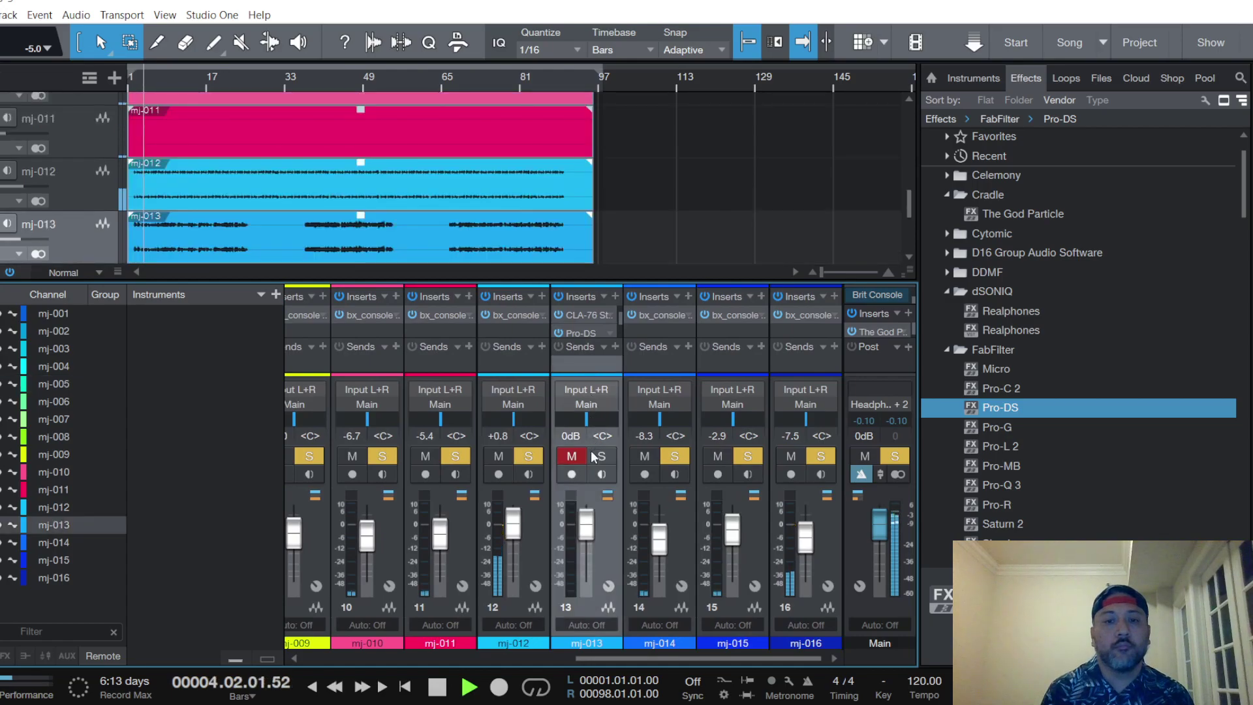
left_click(573, 457)
left_click_drag(586, 522, 588, 544)
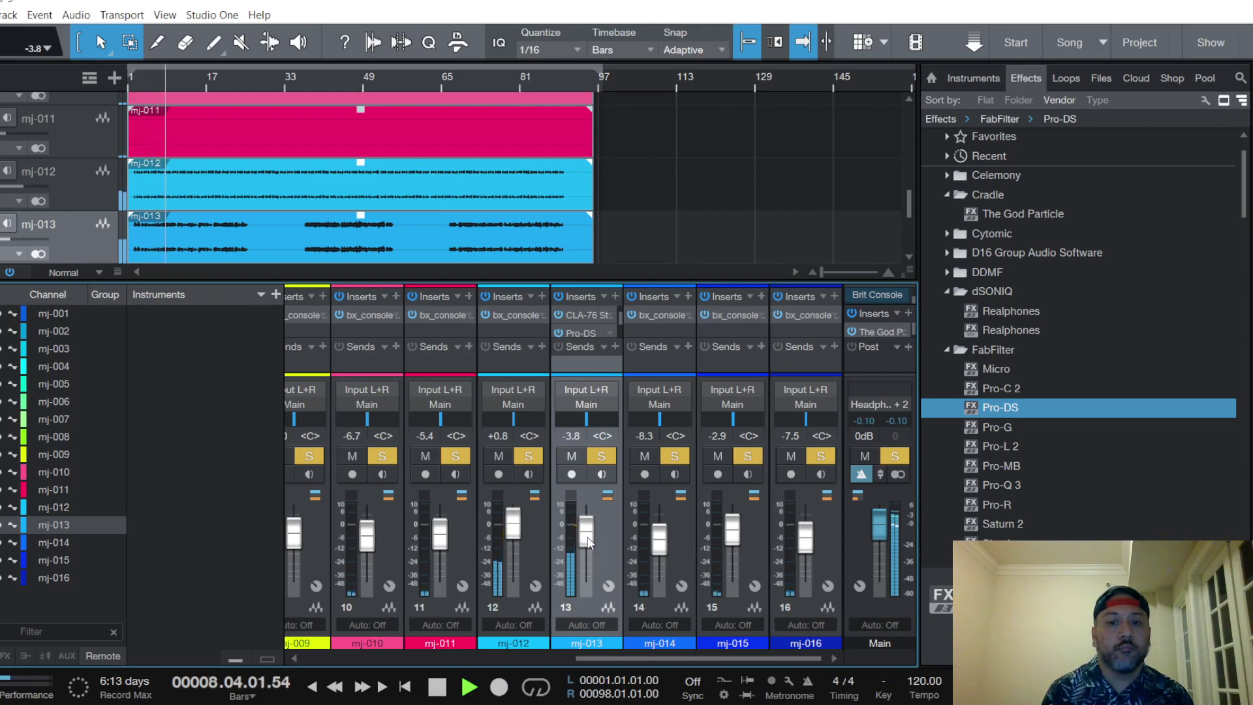
On mj-013's CLA-76 Stereo, set the input to -24.9, and lower the channel fader to -9.5 dB
left_click(584, 315)
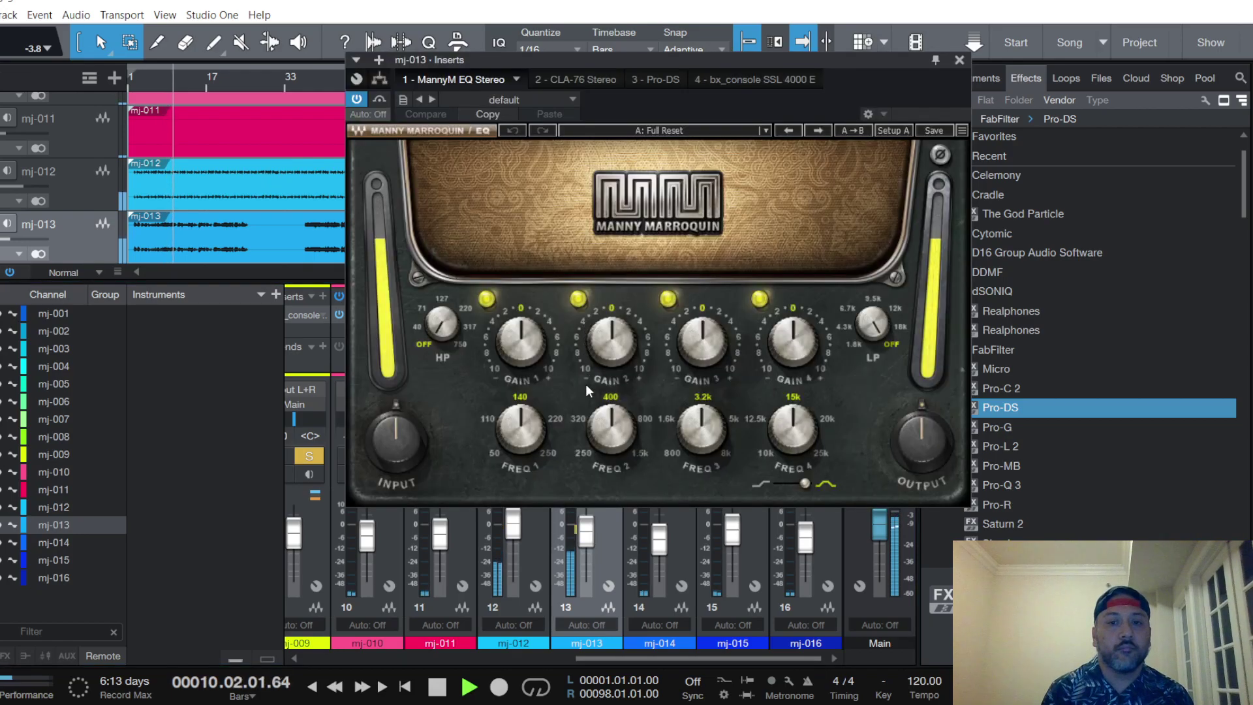
left_click(594, 77)
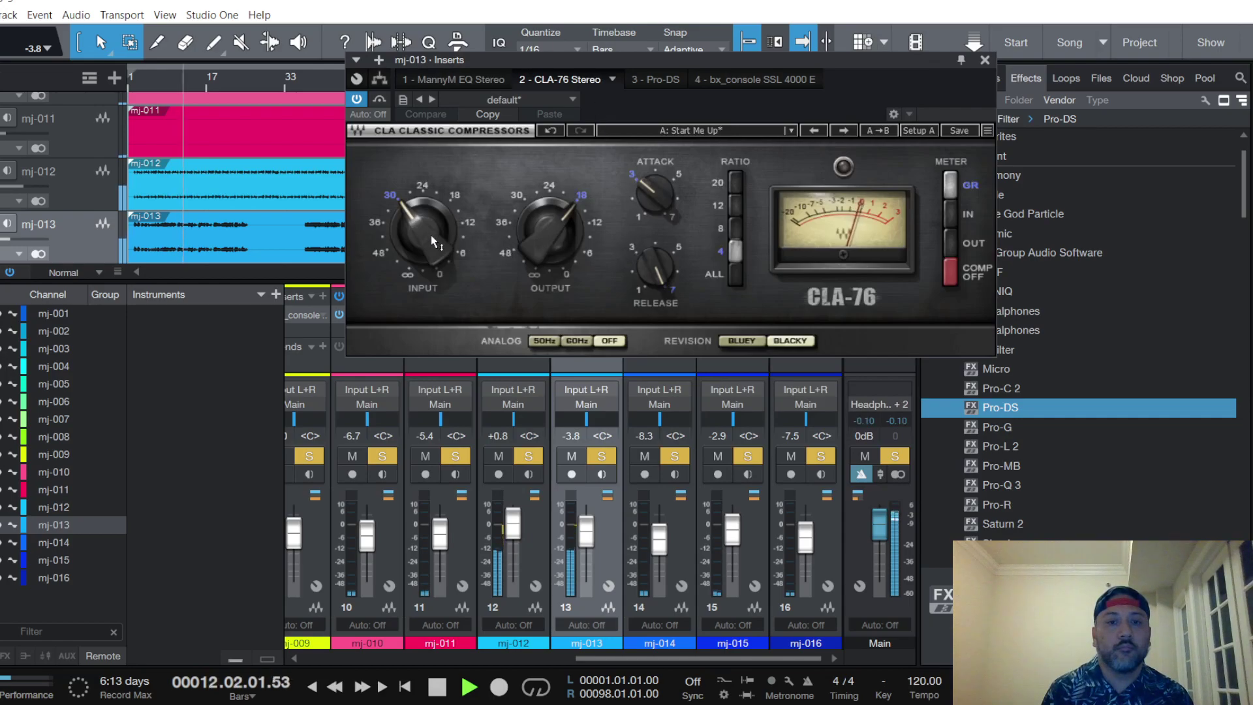
left_click_drag(428, 241, 428, 229)
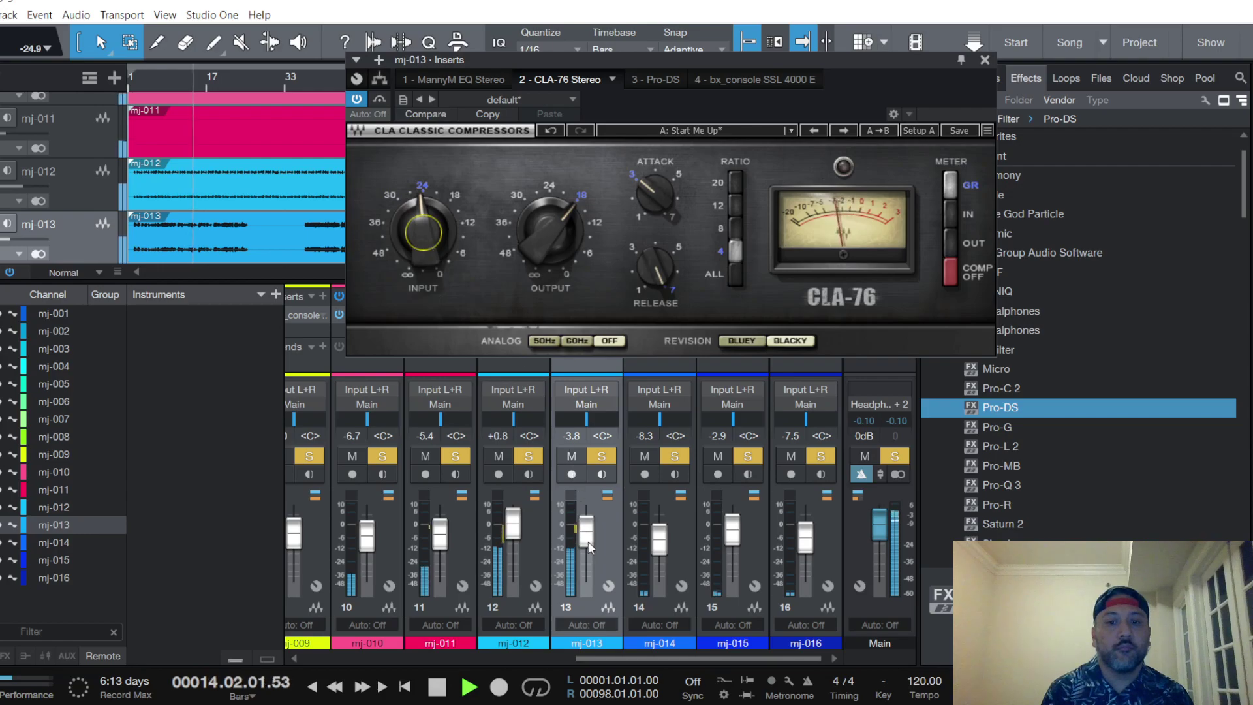
left_click_drag(590, 547, 570, 536)
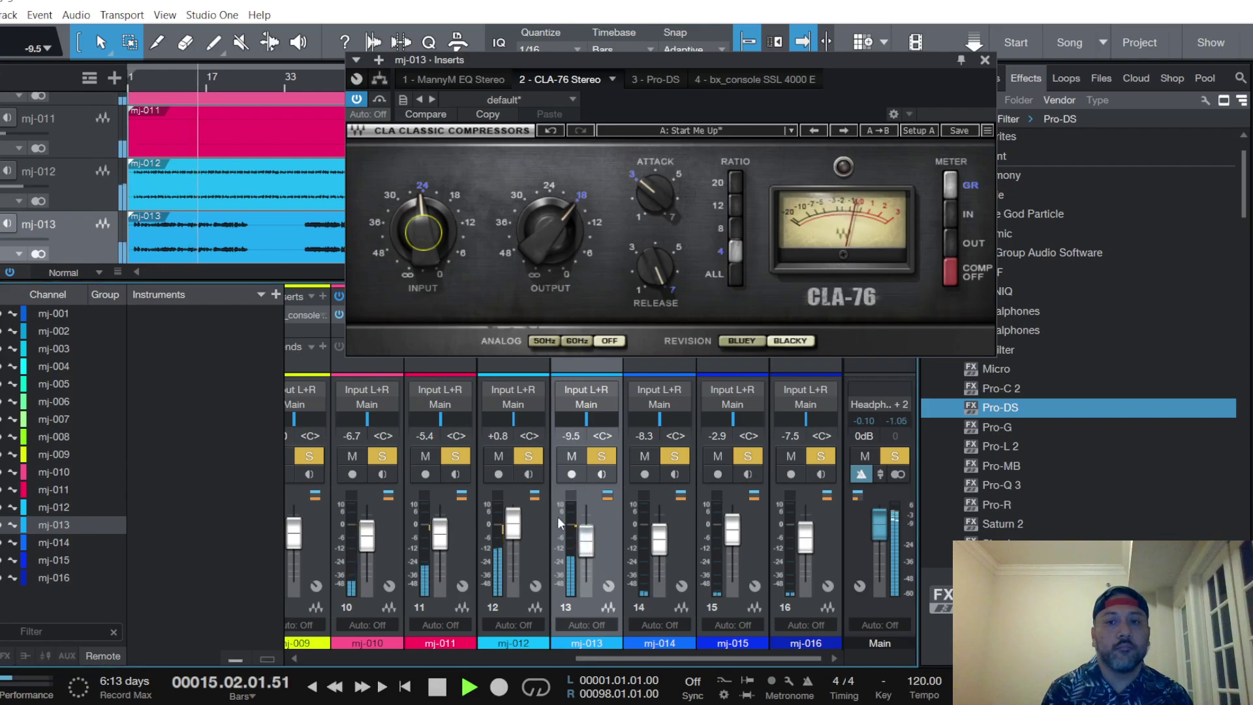
left_click_drag(426, 236, 424, 235)
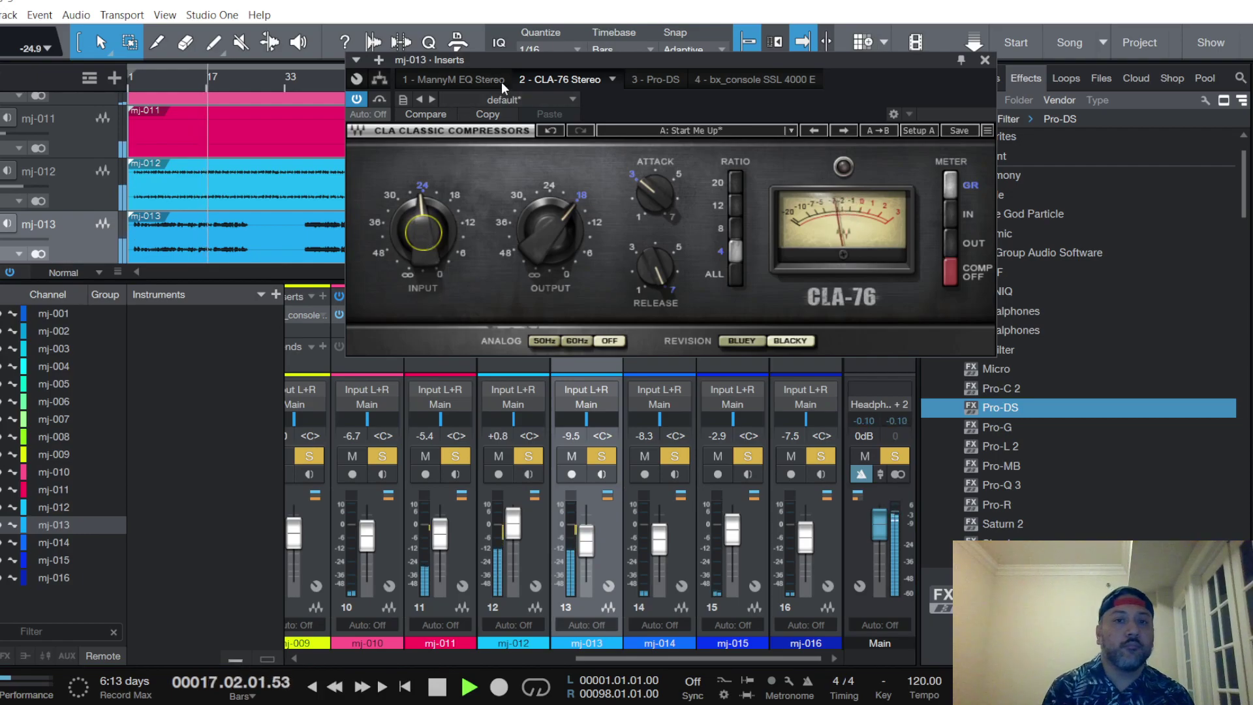
On mj-013's MannyM EQ Stereo, set Freq 4 to 10k and boost Gain 4 by about 0.8 dB
left_click(503, 81)
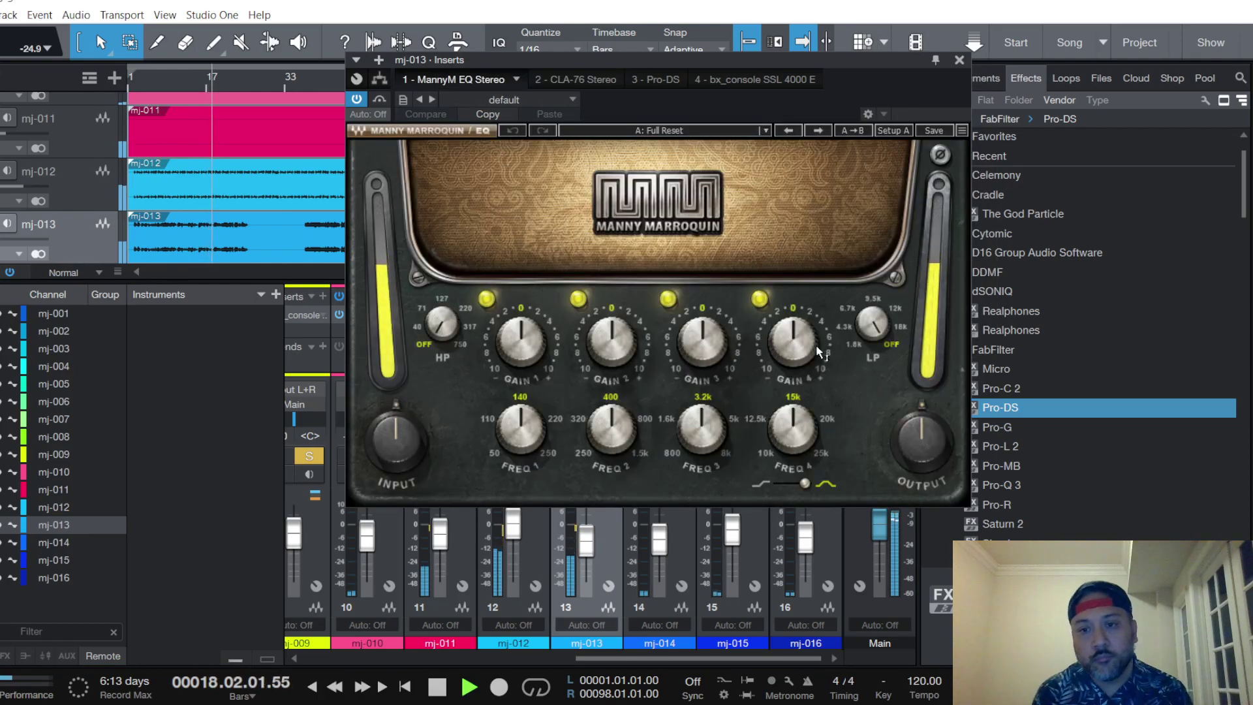
left_click_drag(792, 337, 793, 342)
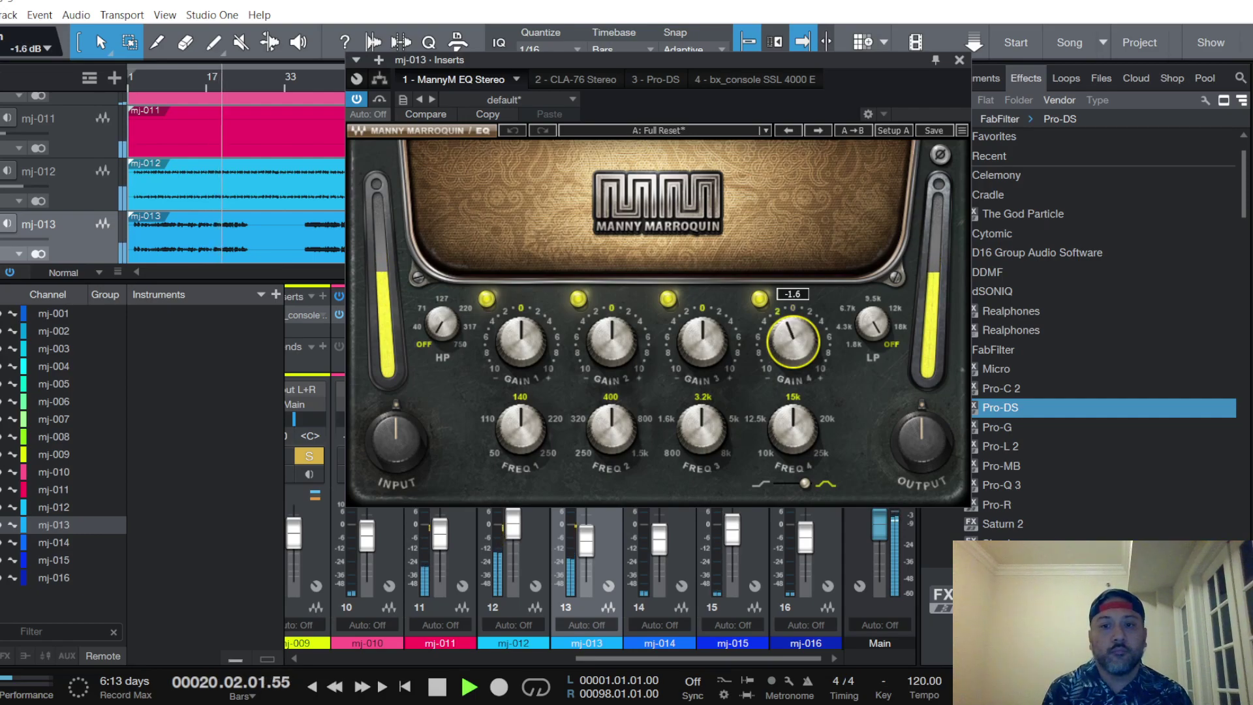
left_click(793, 428)
left_click_drag(792, 427, 793, 441)
left_click_drag(793, 340, 792, 328)
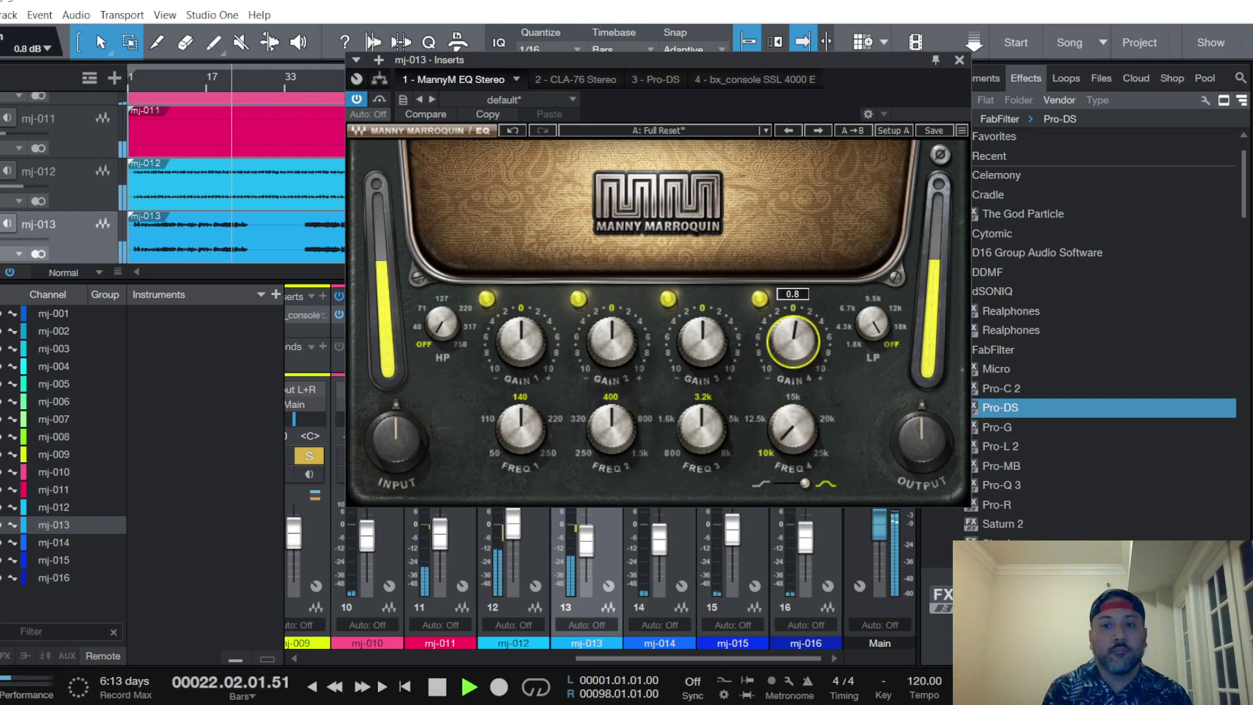
Set mj-013's MannyM EQ Gain 3 to 1.0 dB, Gain 1 to -0.9 dB and Gain 2 to about 1.2 dB while replaying the song
left_click_drag(702, 341, 702, 334)
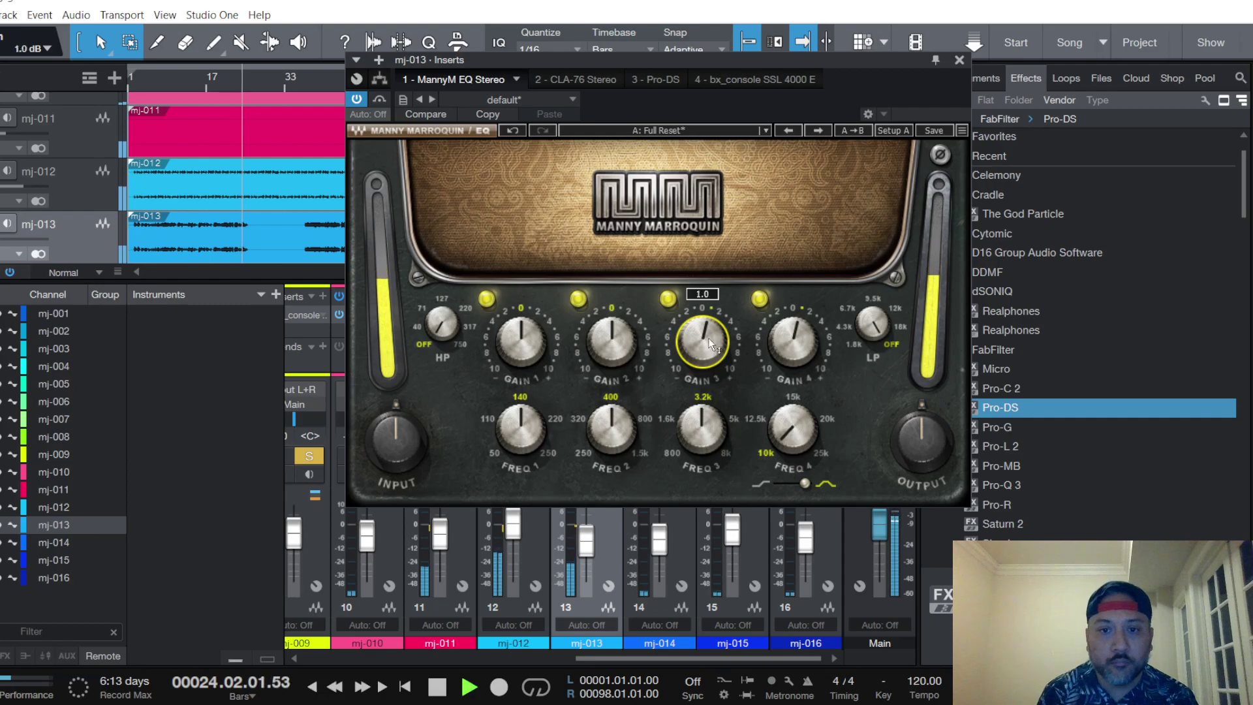
left_click_drag(521, 339, 521, 343)
left_click_drag(619, 356, 618, 350)
key("space")
key("space")
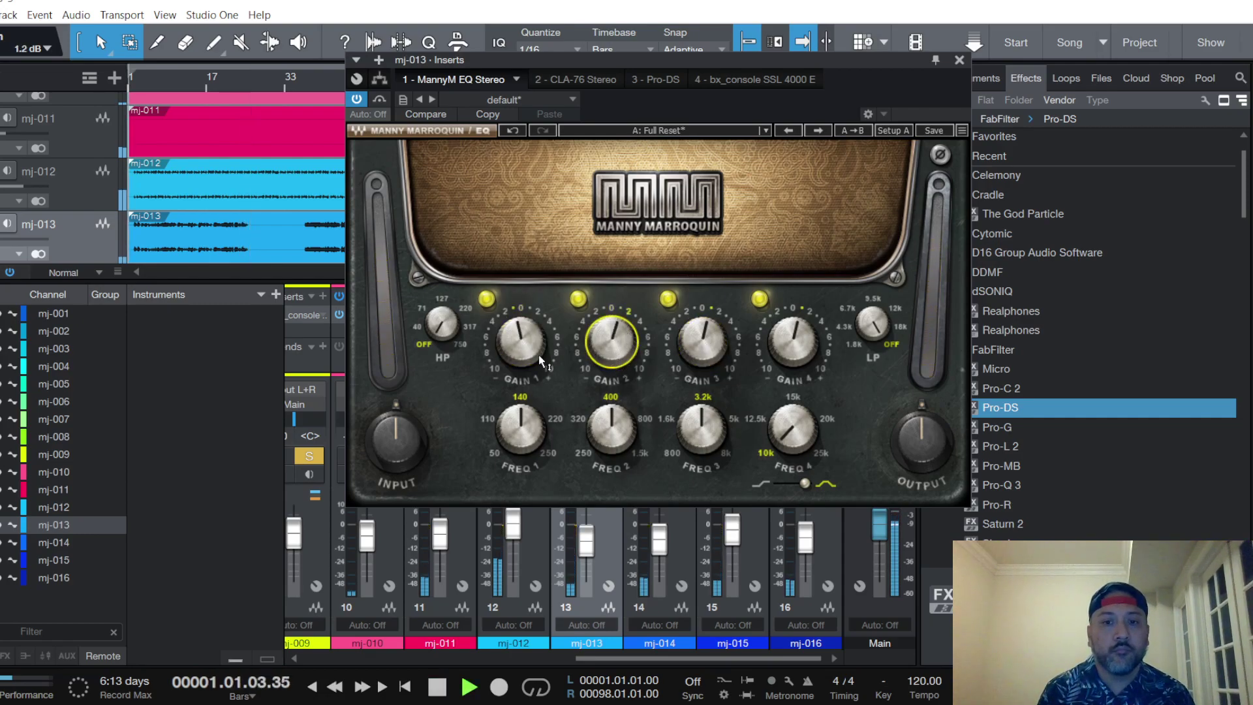
left_click_drag(521, 339, 521, 341)
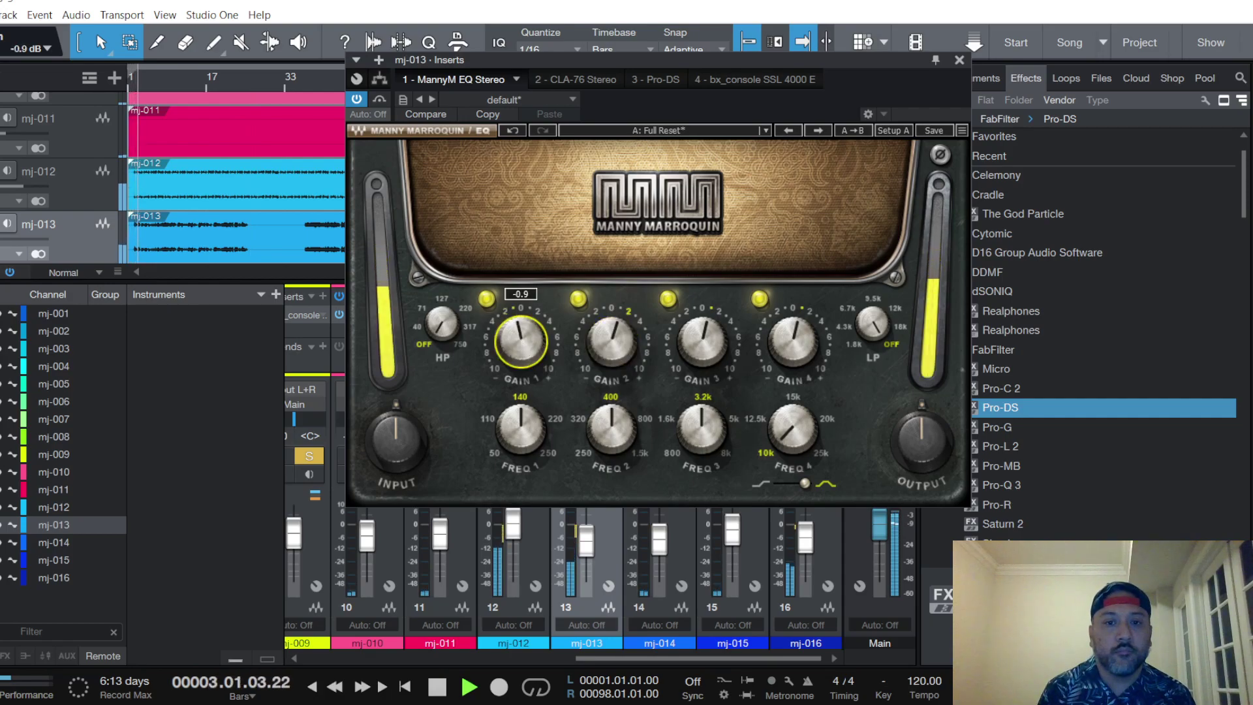
left_click_drag(611, 340, 611, 343)
Set the MannyM EQ's high-pass filter to 132 Hz and its low-pass filter to 15.90 kHz on mj-013
left_click_drag(431, 338, 430, 321)
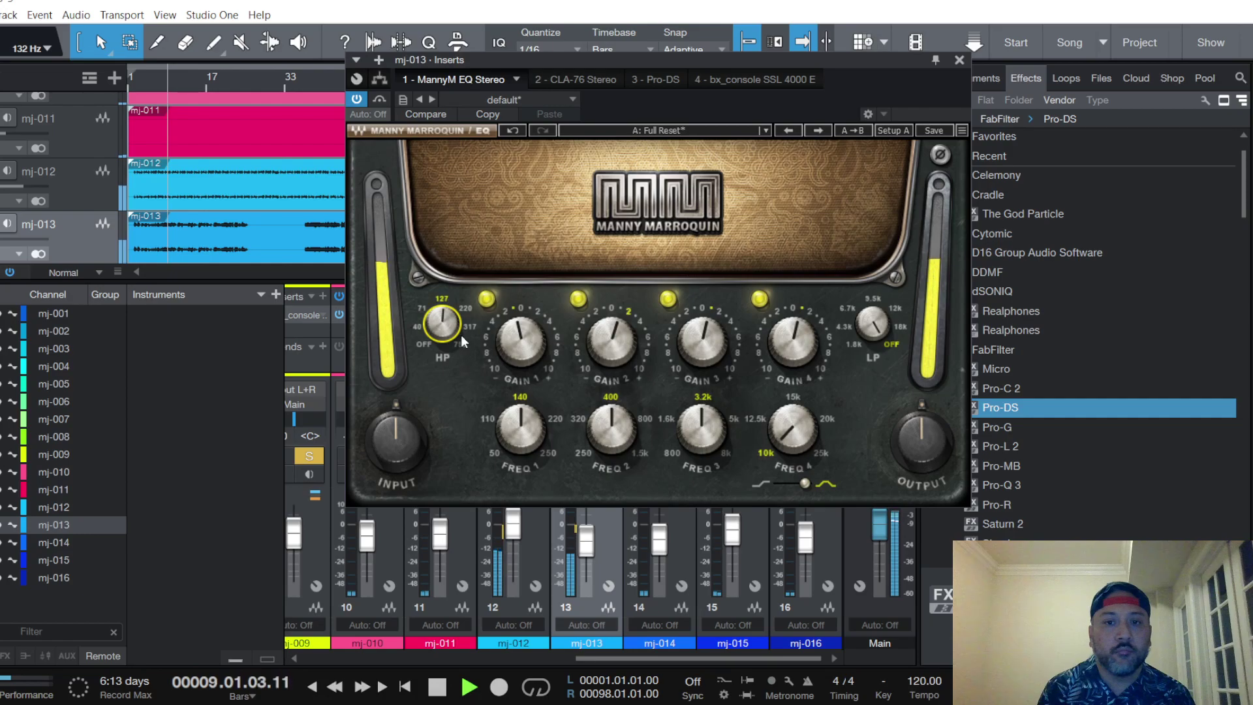
mouse_move(875, 326)
left_mouse_down()
mouse_move(874, 342)
mouse_move(874, 326)
left_mouse_up()
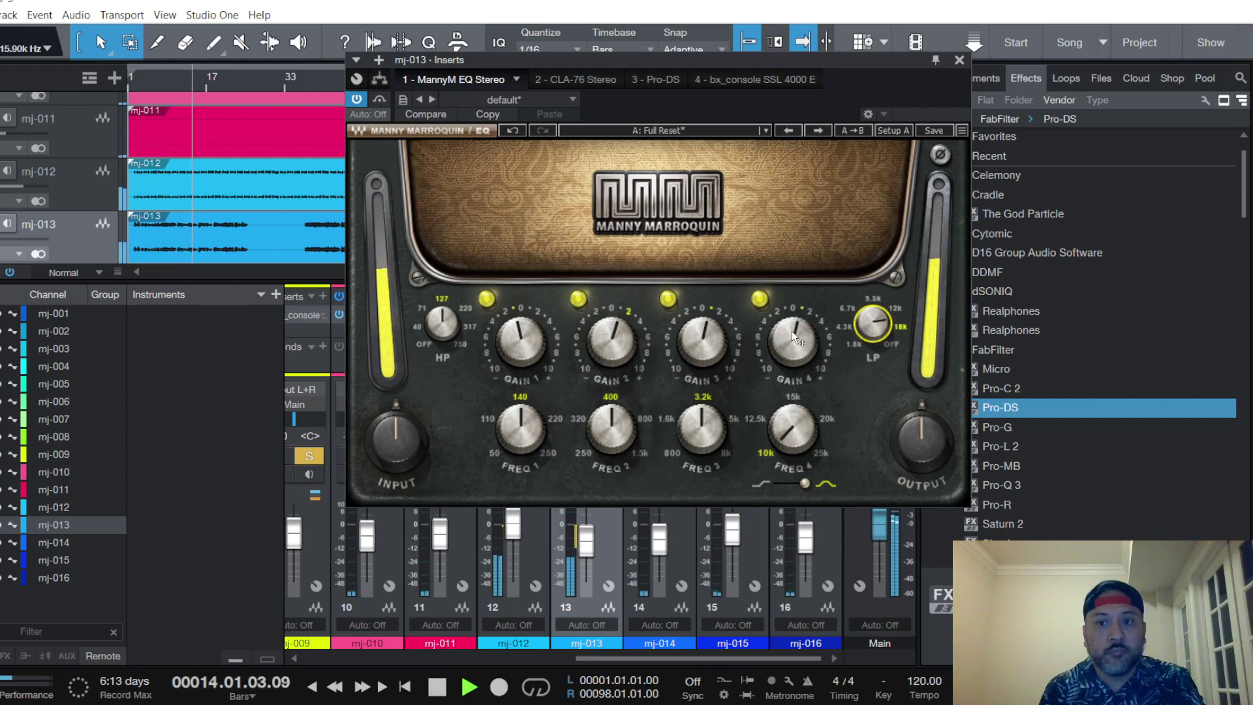
On mj-013, set the MannyM EQ's Gain 3 to 0.9 dB and the Pro-DS threshold to -40.03 dB
left_click_drag(702, 340, 702, 340)
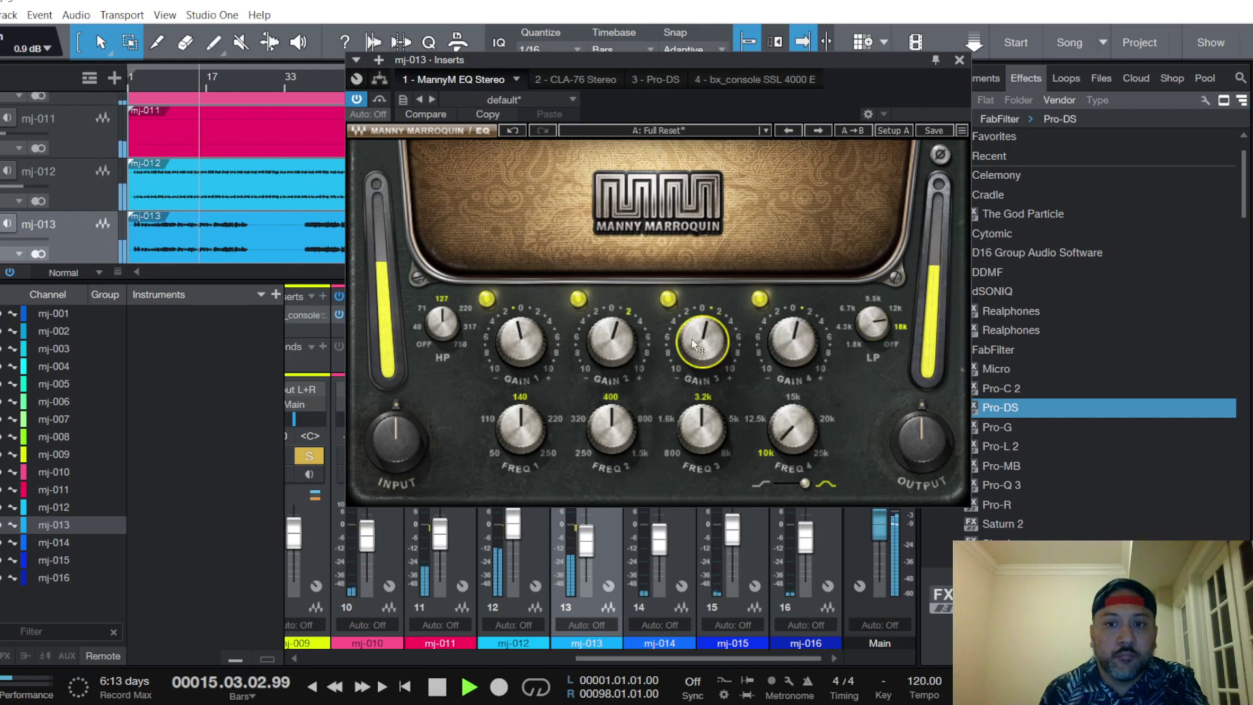
left_click(580, 74)
left_click(660, 80)
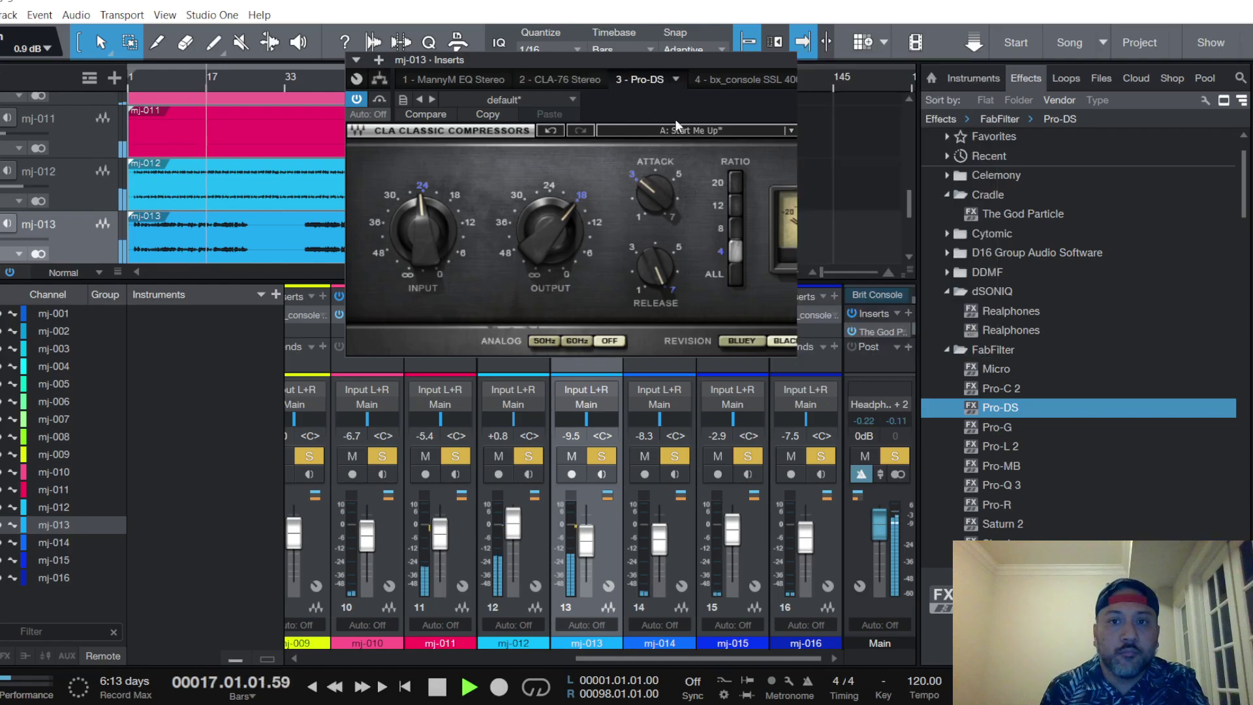
left_click_drag(397, 295, 406, 320)
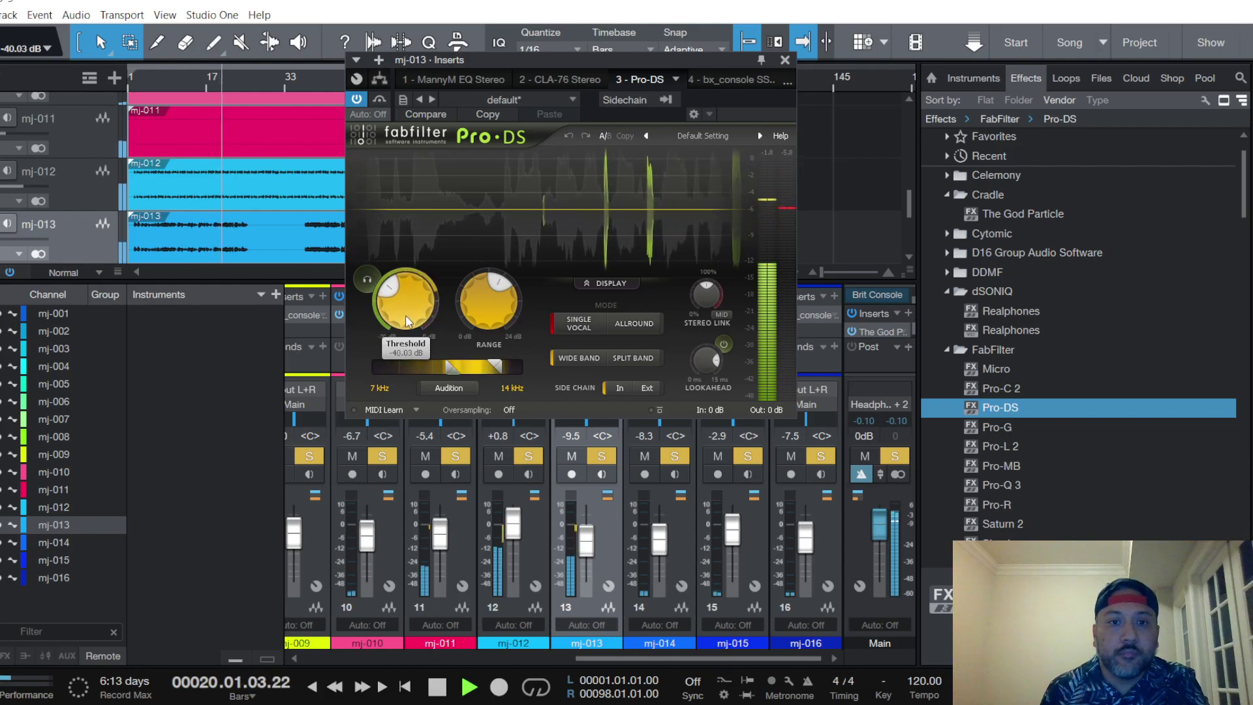
In mj-013's bx_console SSL 4000 E, enable PRE DYN and set the compressor to a 4.2:1 ratio with a -3.0 dB threshold
left_click(727, 77)
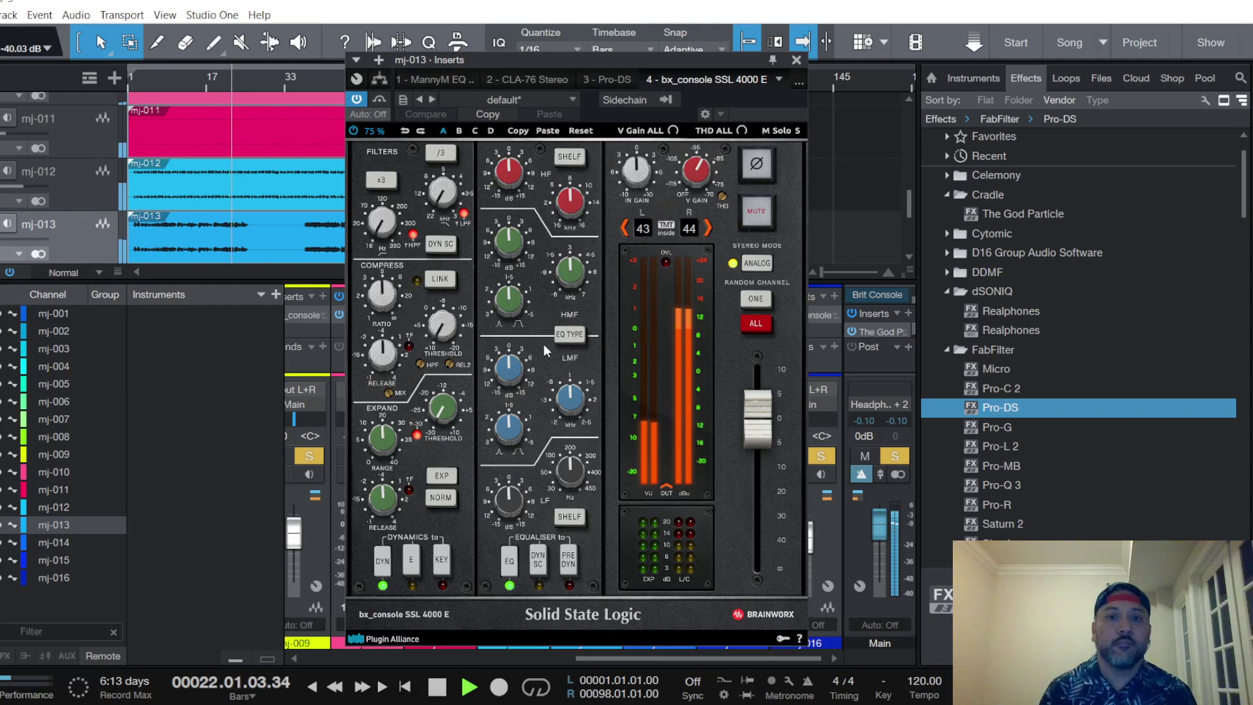
left_click(568, 560)
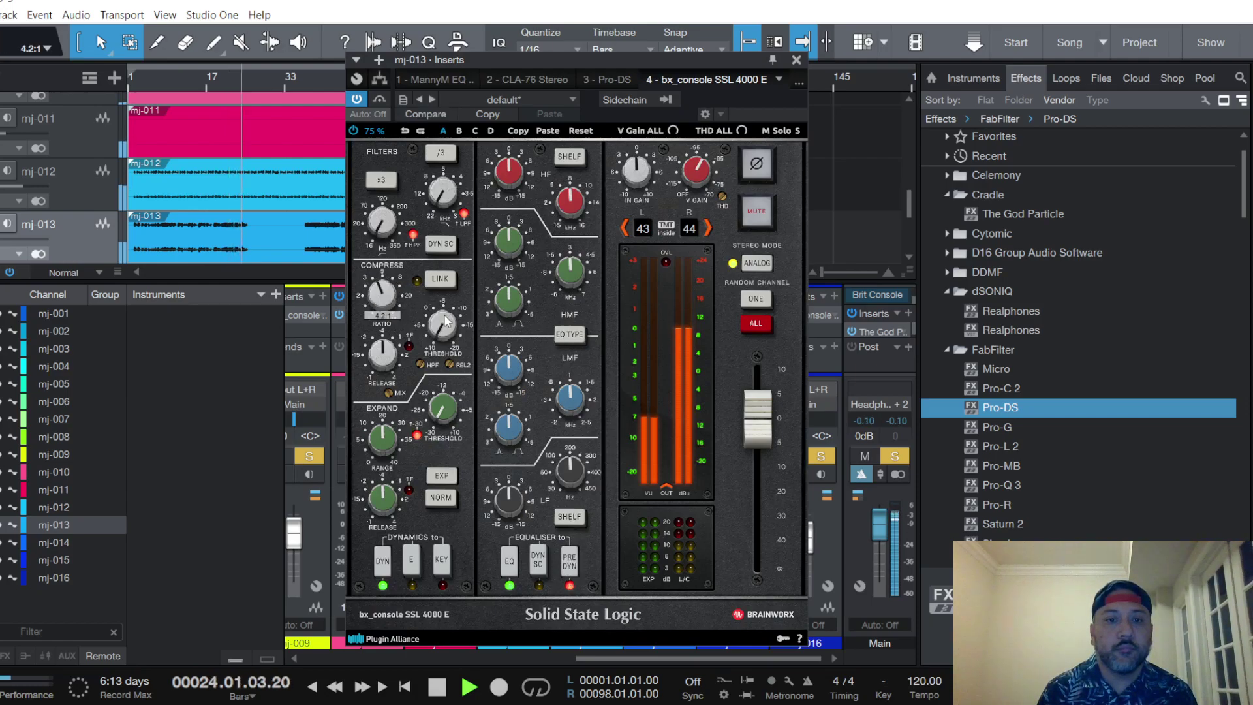
left_click_drag(442, 333, 444, 321)
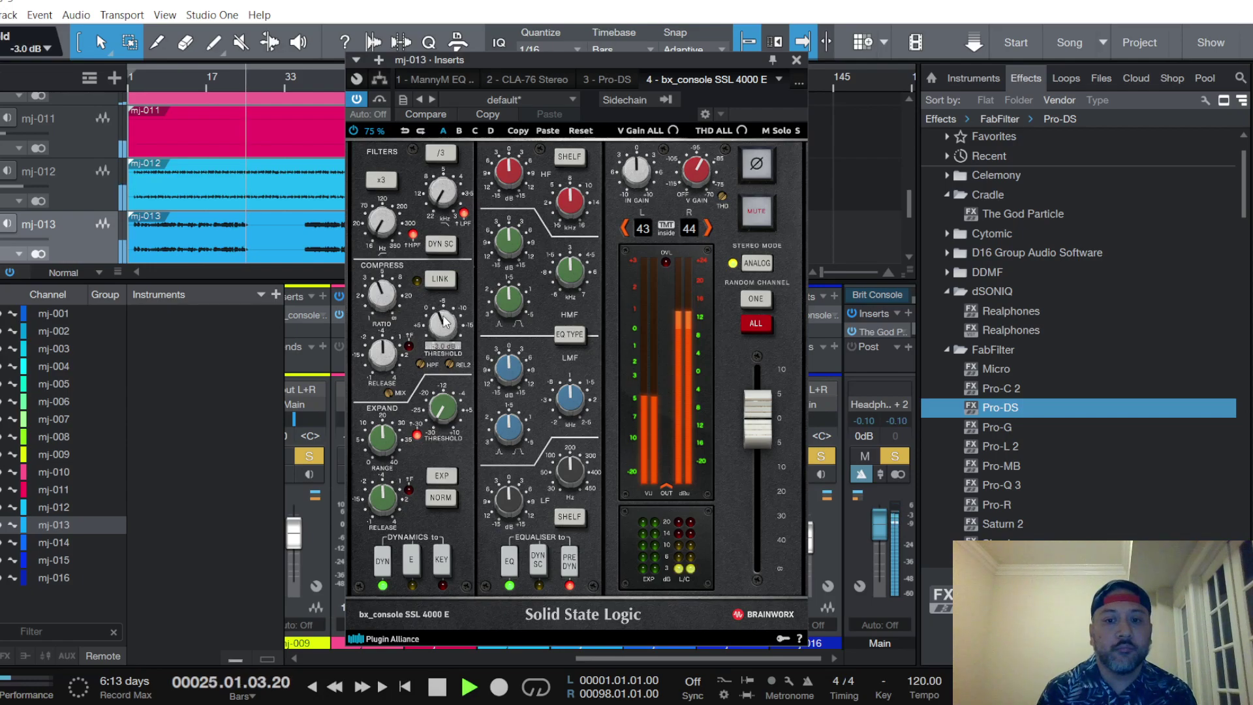
Replay the song from the start and set mj-013's bx_console HMF gain to +1.0 dB and HF gain to -1.0 dB
key("space")
key("space")
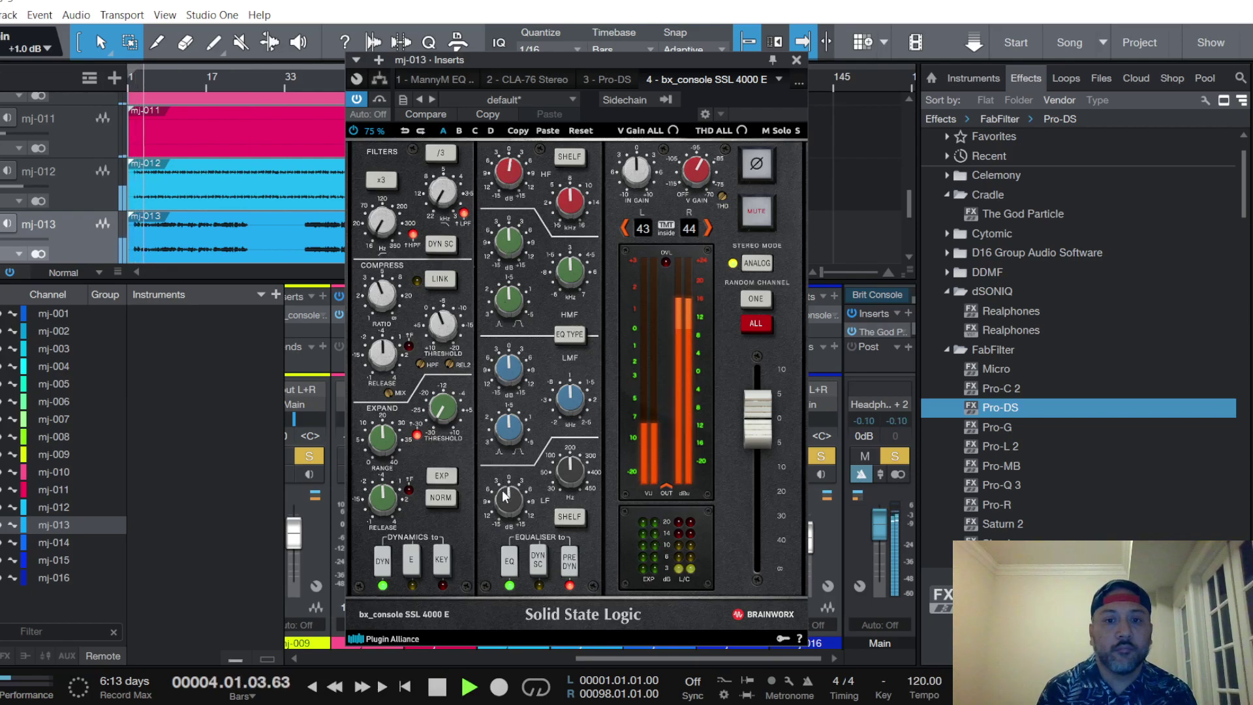
left_click_drag(507, 250, 509, 246)
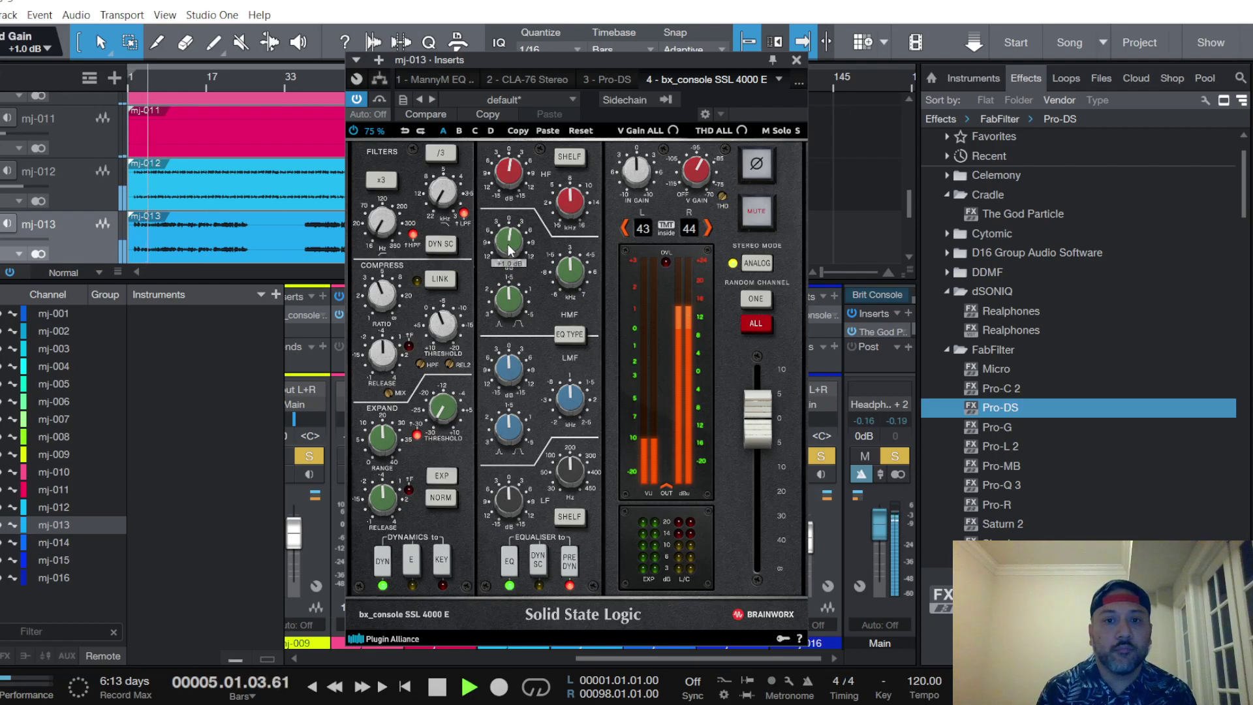
mouse_move(505, 372)
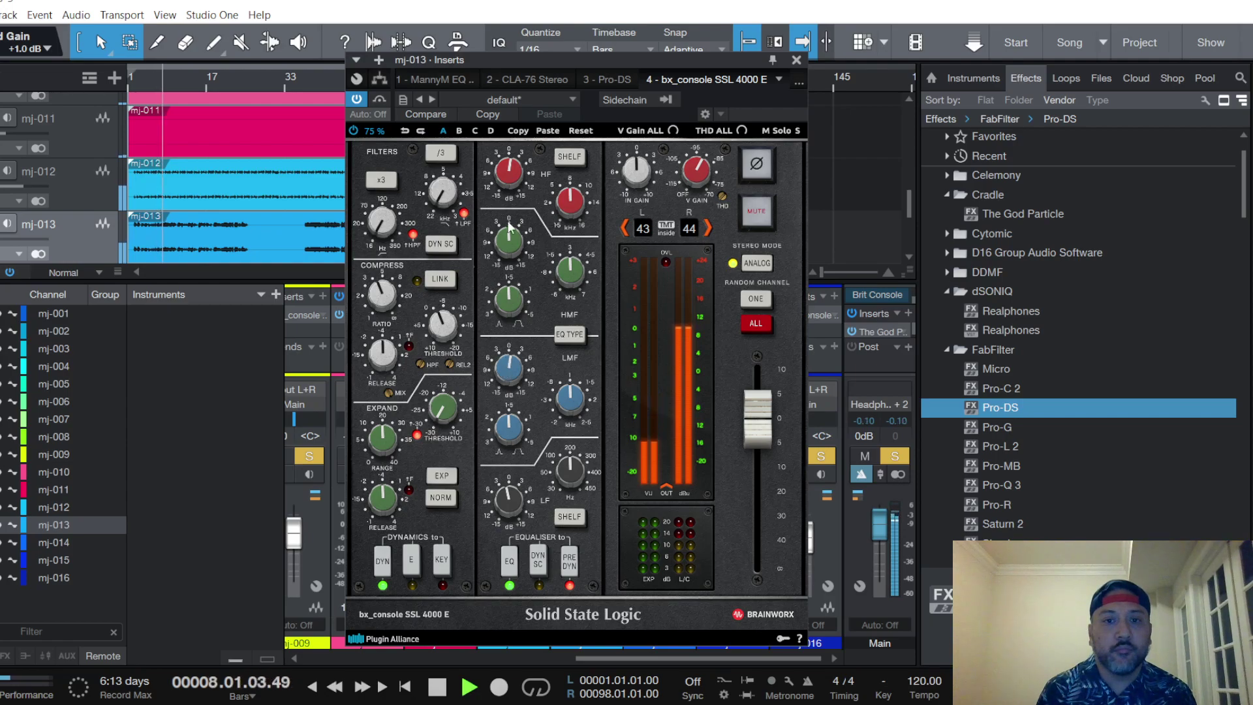
left_click_drag(512, 184, 508, 185)
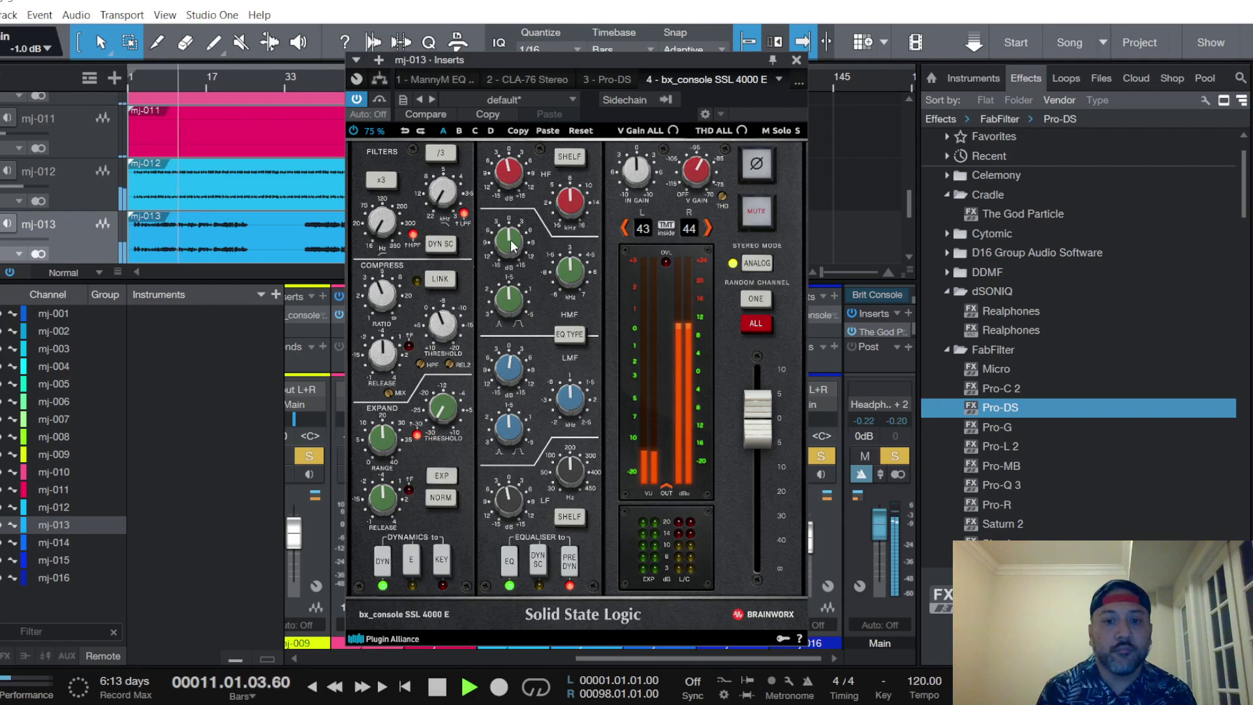
left_click(796, 60)
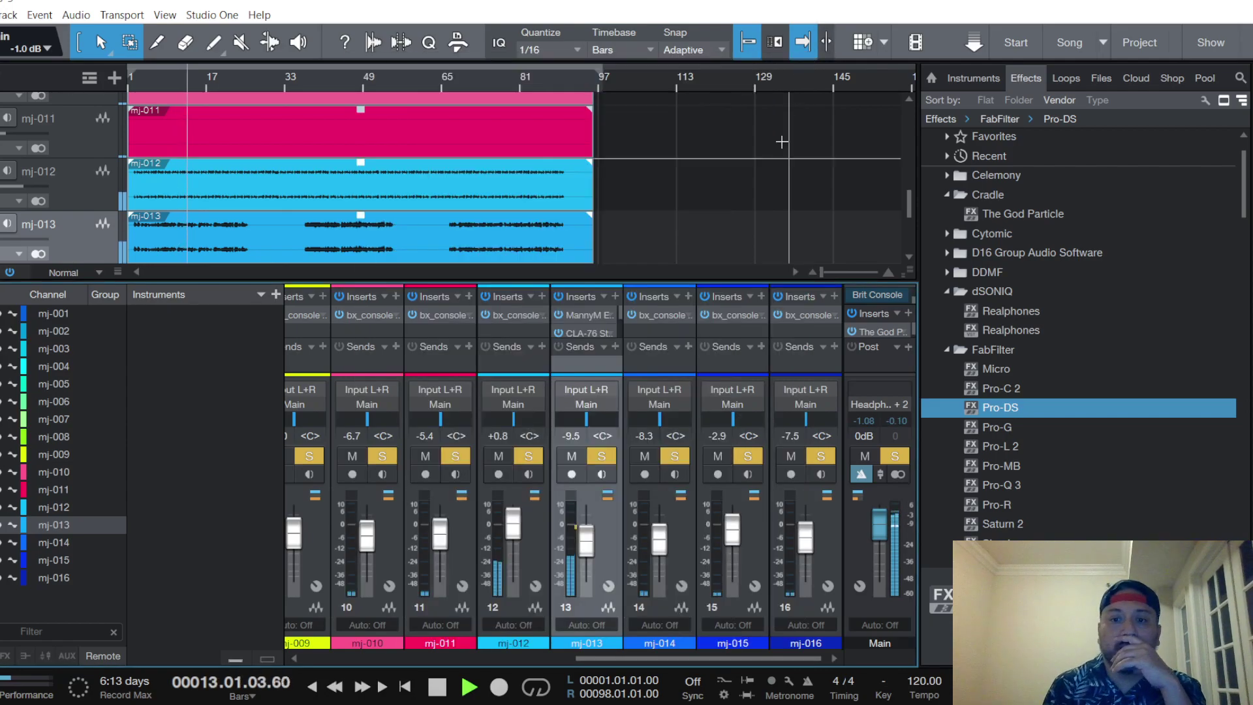
Raise mj-013's channel fader to -9.2 dB and set its bx_console low-pass filter to 12.9 kHz
left_click_drag(585, 554, 588, 546)
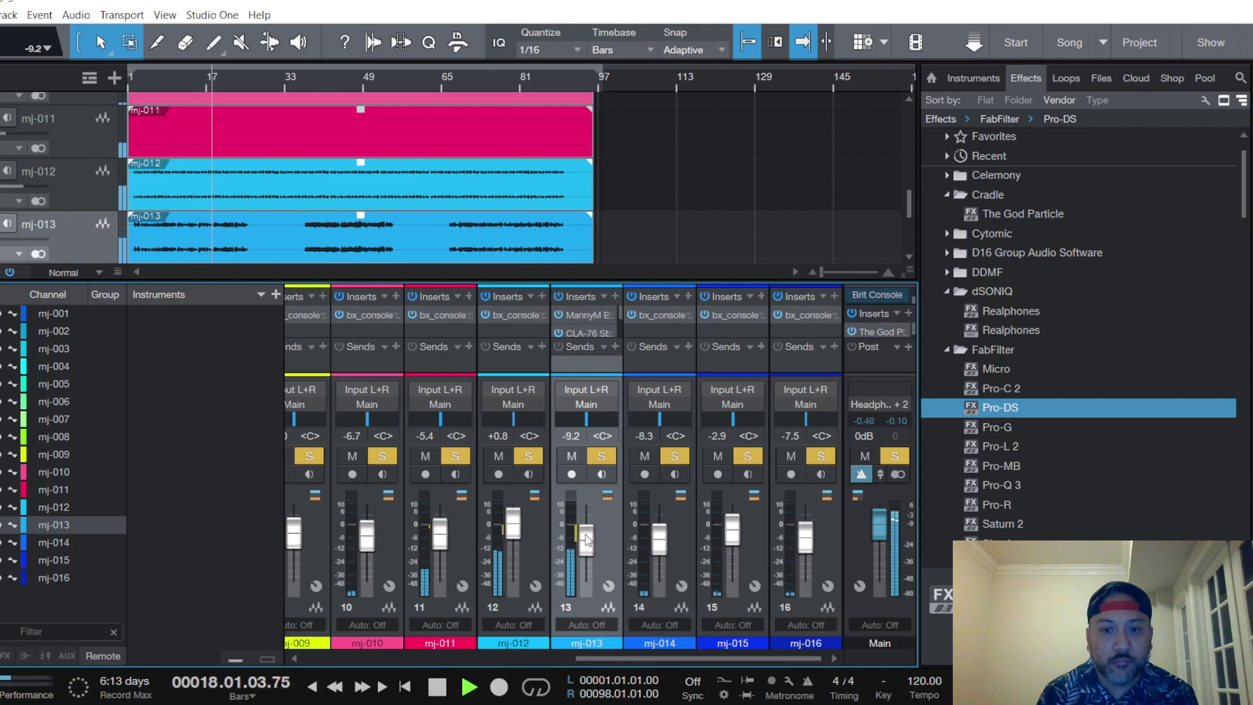
left_click(584, 329)
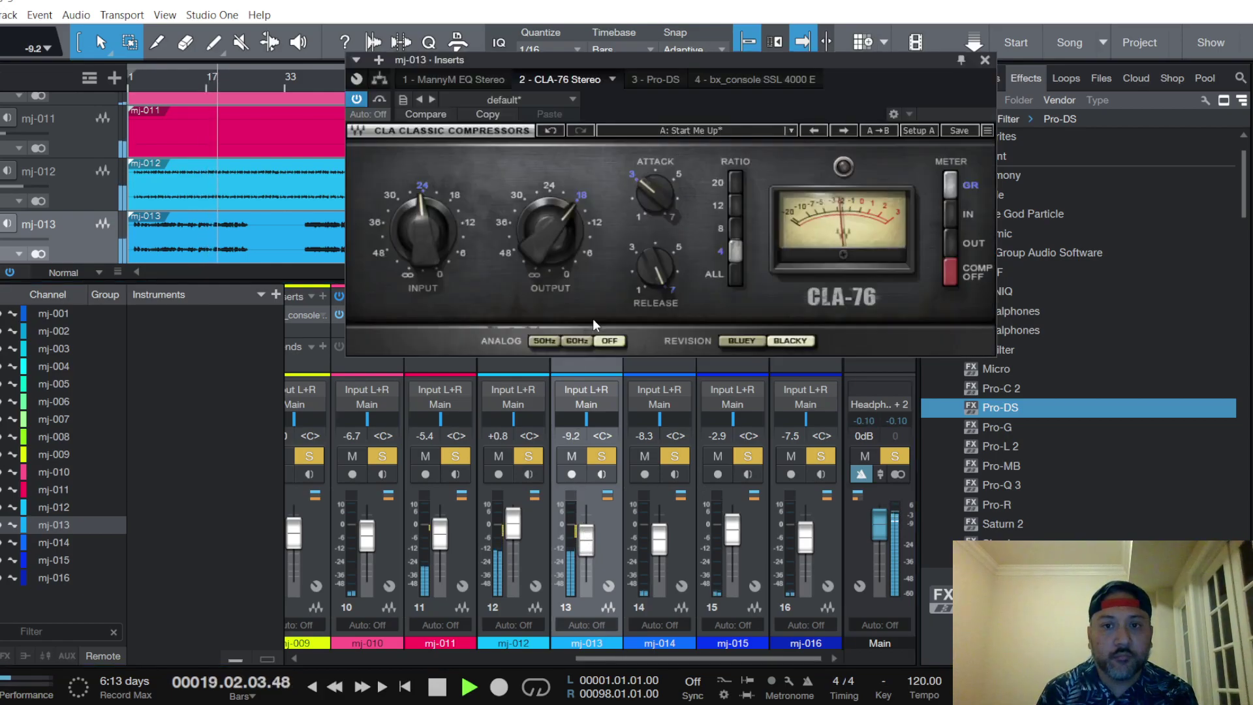
left_click(751, 79)
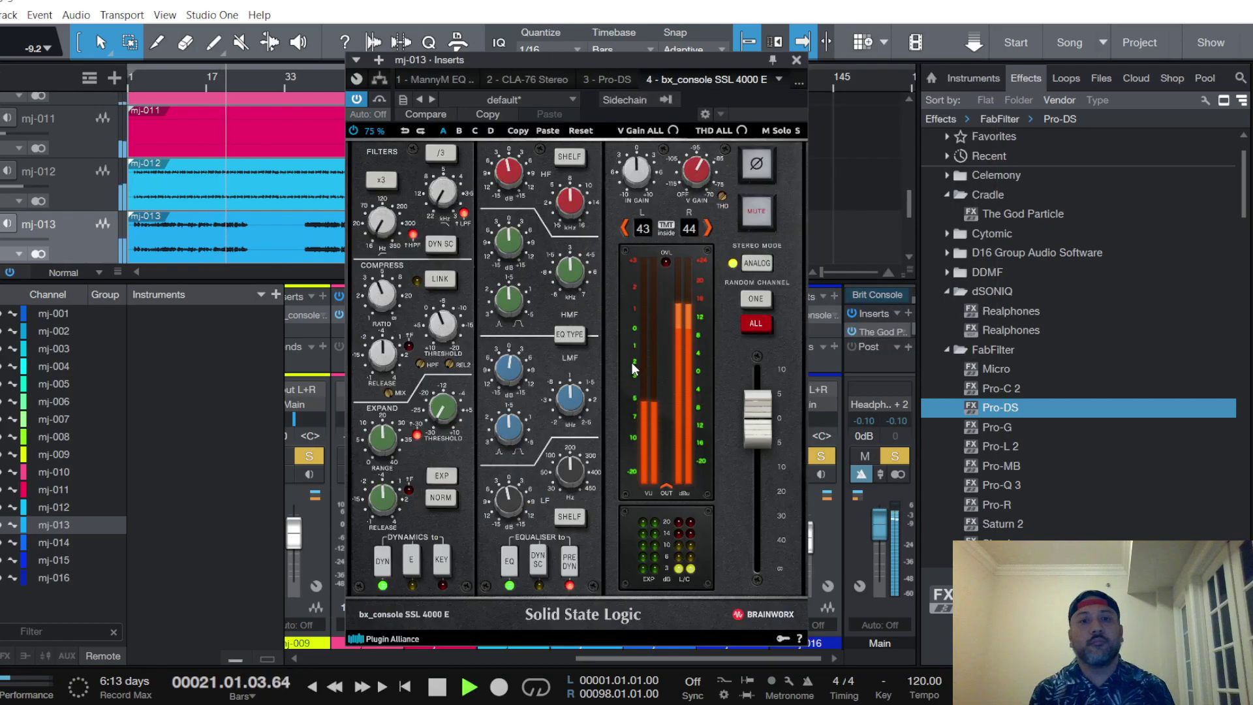
mouse_move(443, 209)
left_mouse_down()
mouse_move(456, 177)
mouse_move(463, 208)
left_mouse_up()
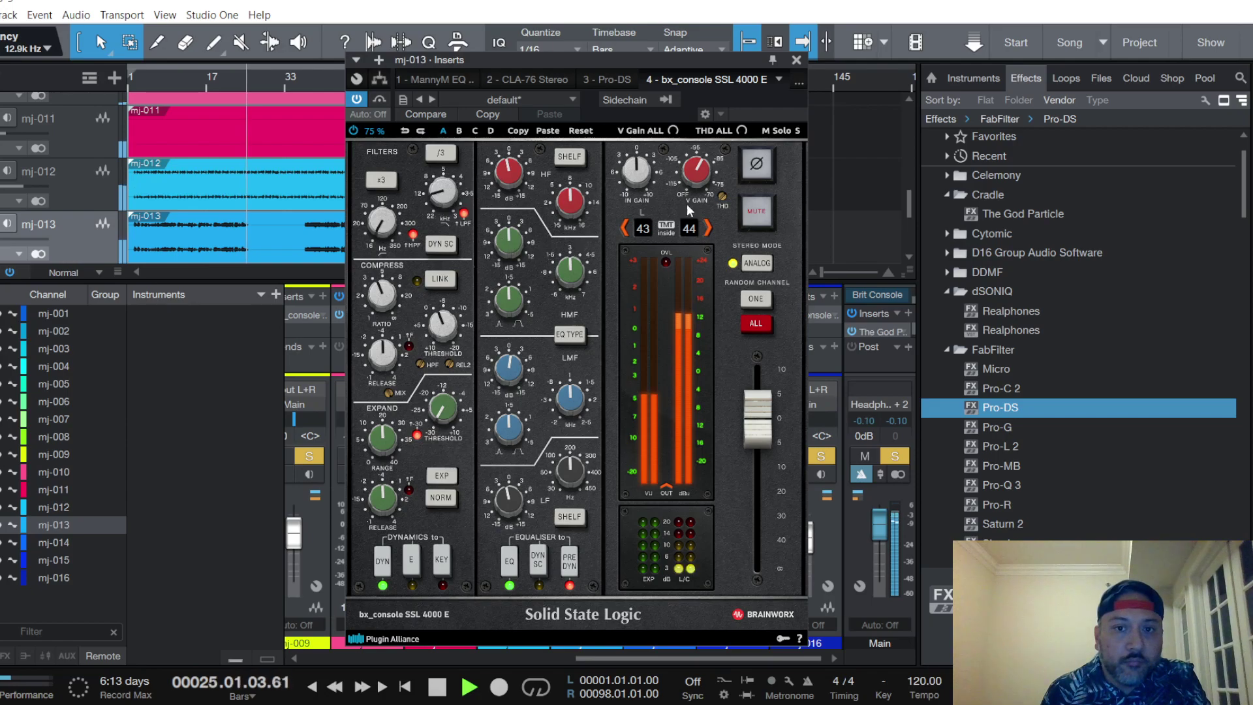
left_click(797, 60)
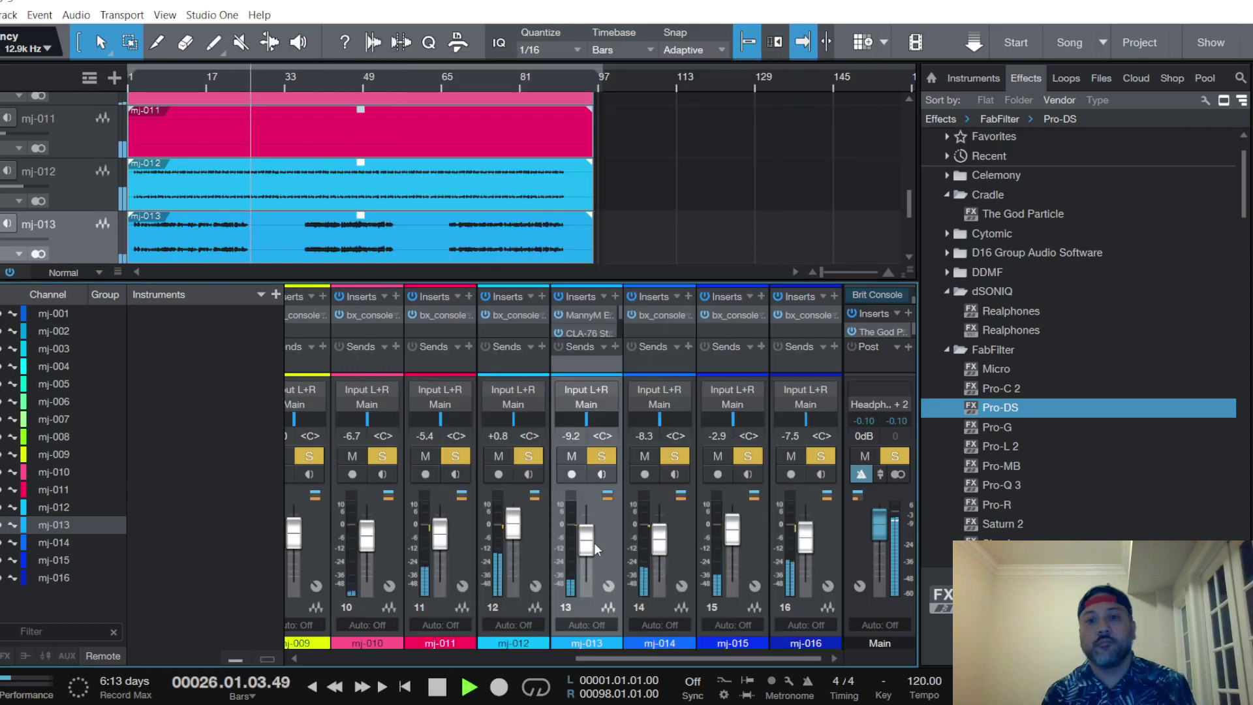
Replay the song from the start and rebalance mj-013's channel fader to -9.6 dB
key("comma")
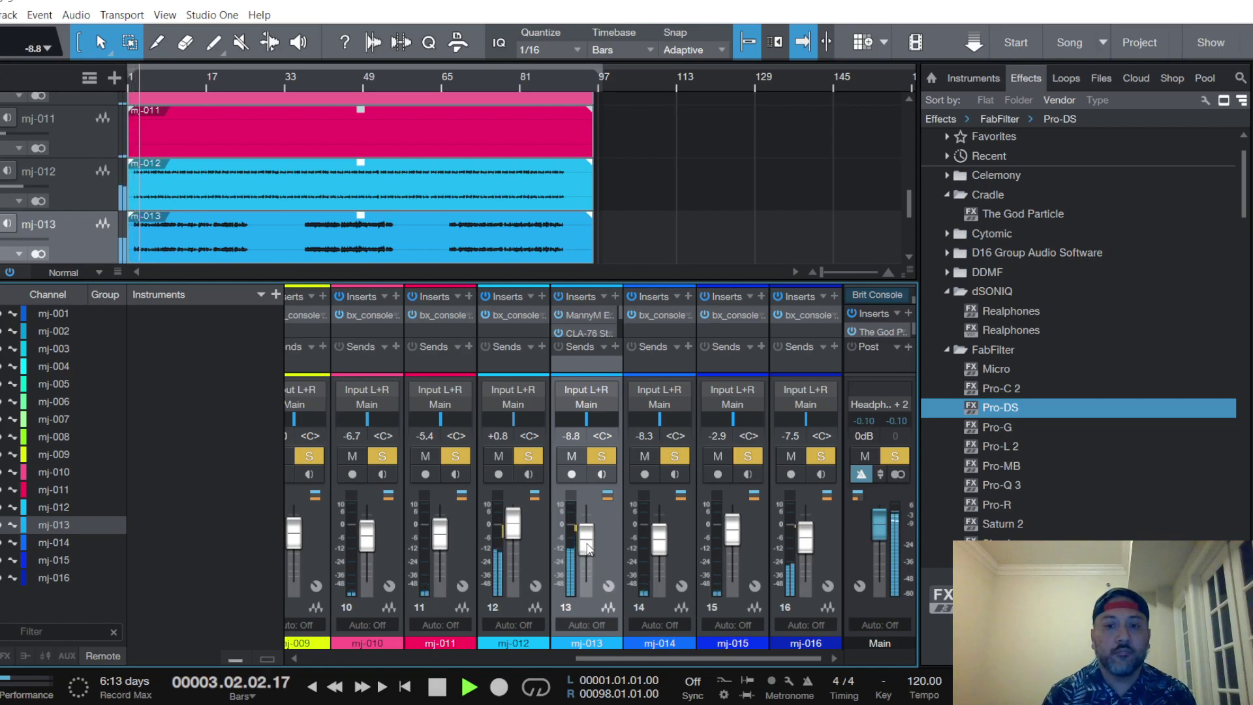
scroll(586, 549, "down", 2)
scroll(587, 549, "up", 2)
scroll(587, 549, "down", 1)
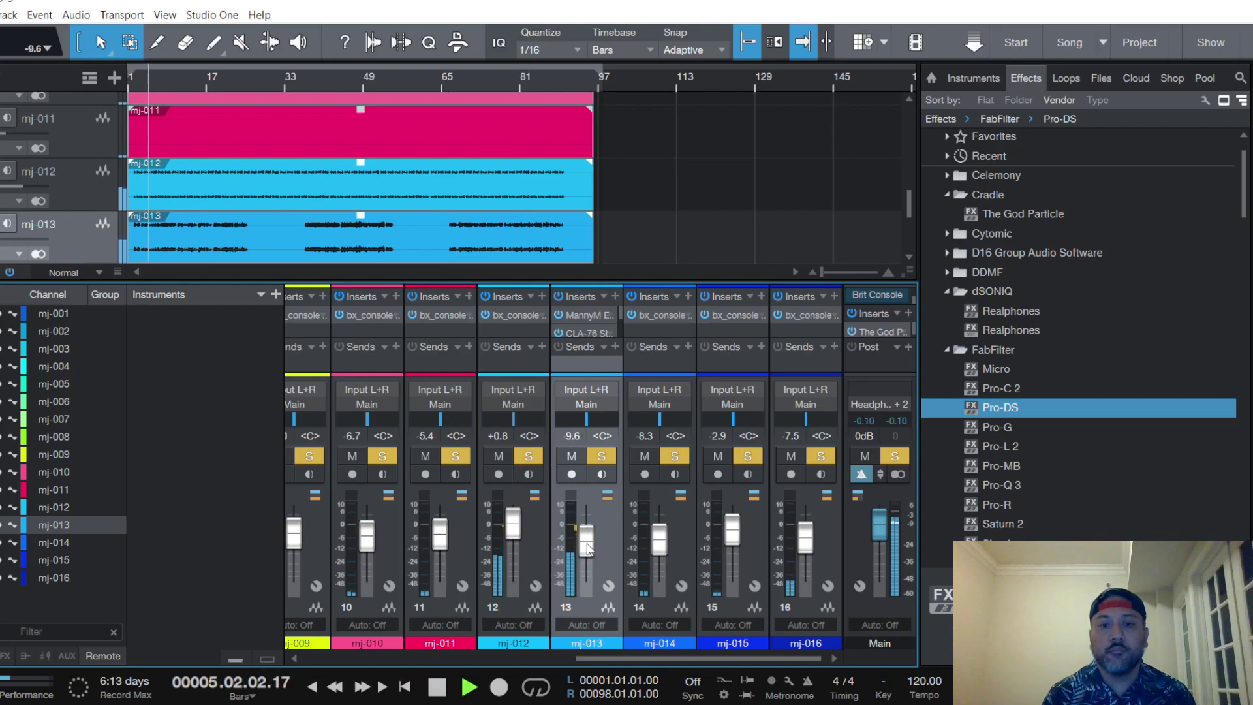
Clear all solos, solo mj-013 alone, and set its MannyM EQ Gain 4 to 0.5 dB
left_click(895, 455)
left_click(602, 456)
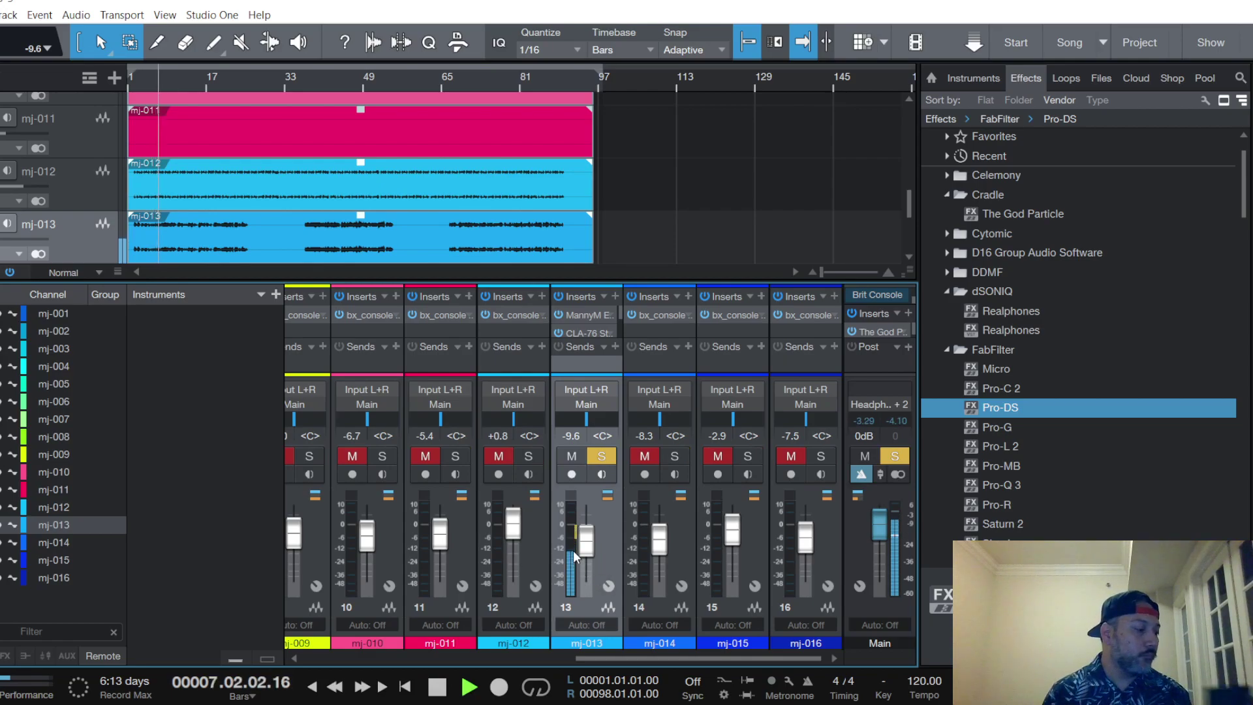
mouse_move(574, 556)
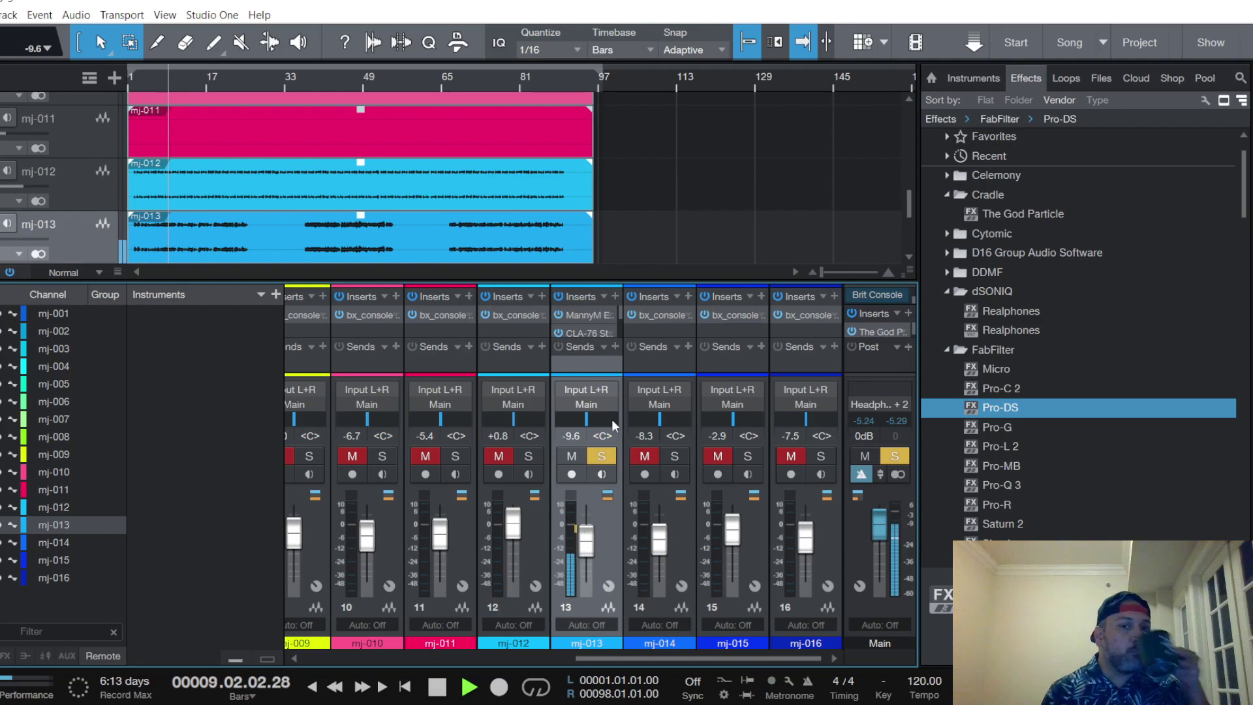
left_click(585, 314)
mouse_move(793, 340)
left_mouse_down()
mouse_move(793, 376)
mouse_move(792, 329)
left_mouse_up()
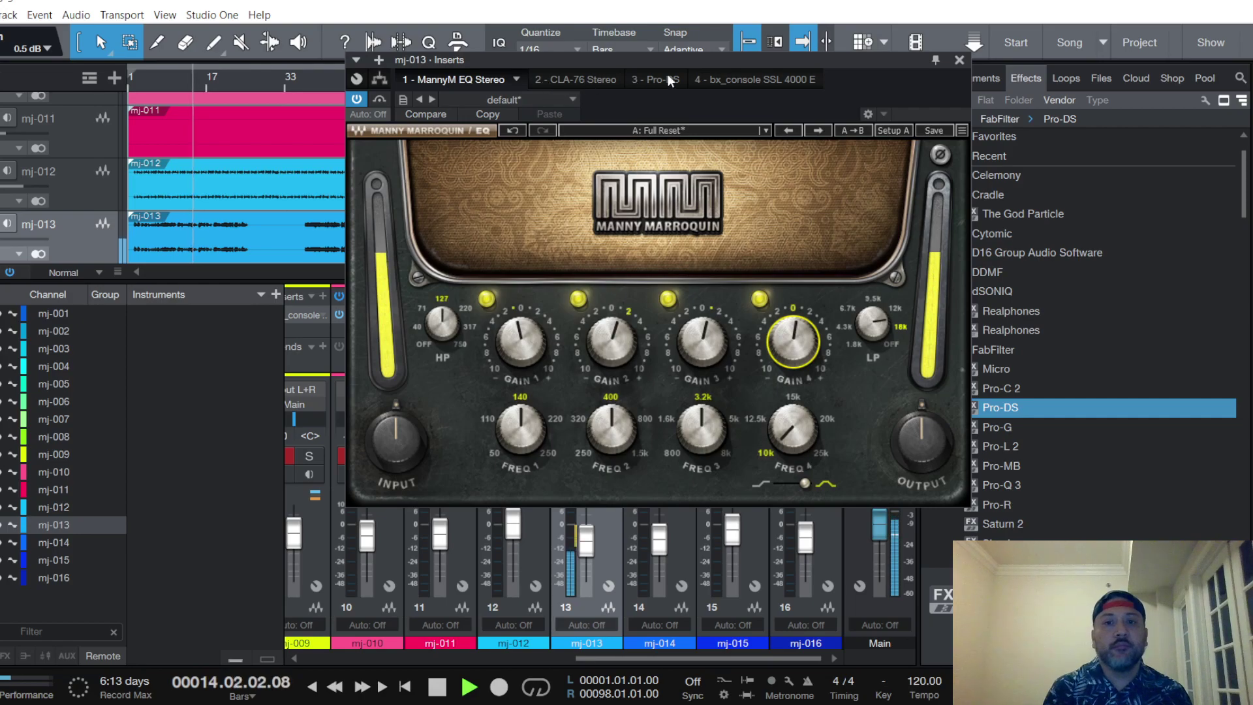
left_click(749, 79)
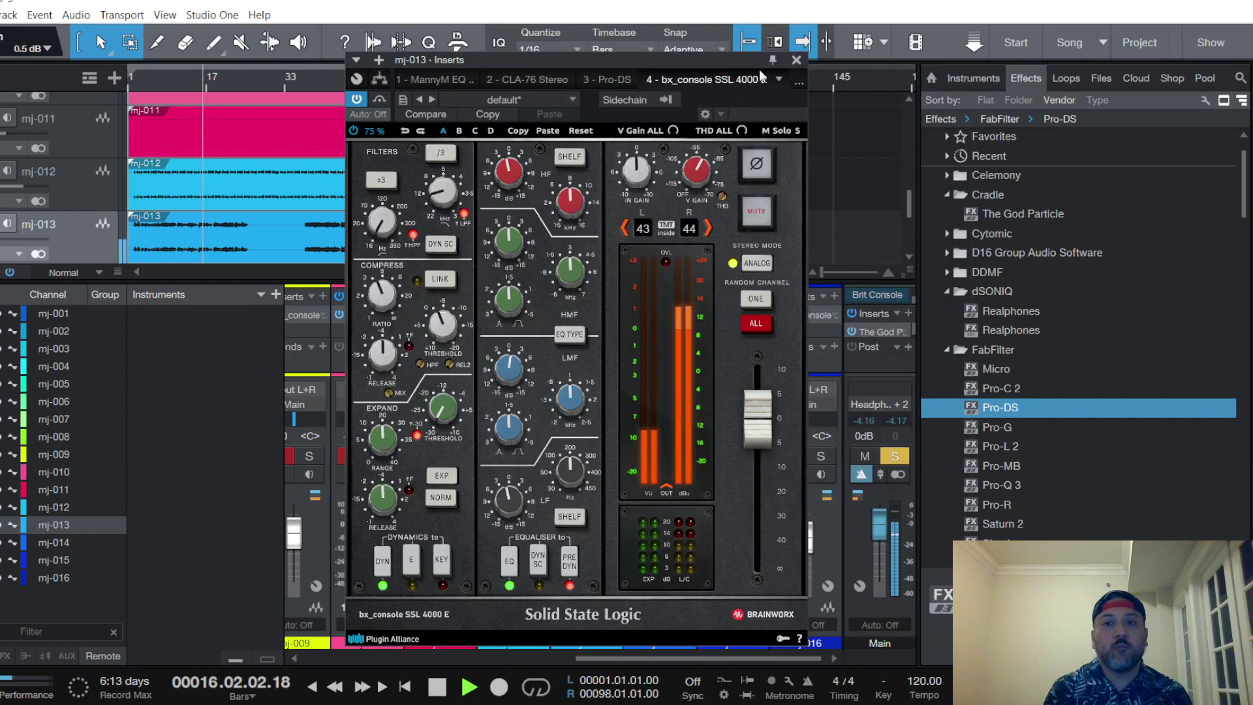
left_click(796, 59)
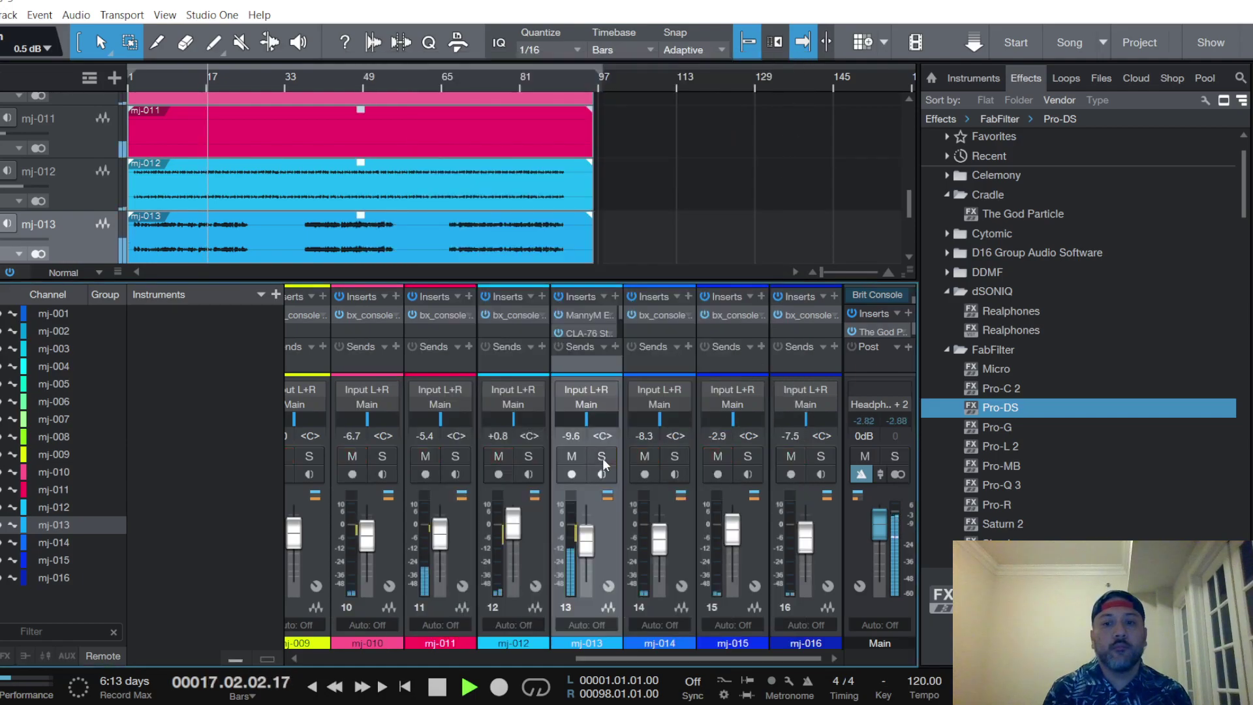
Raise mj-013's channel fader to -8.3 dB against the full unsoloed mix
left_click_drag(588, 547, 589, 551)
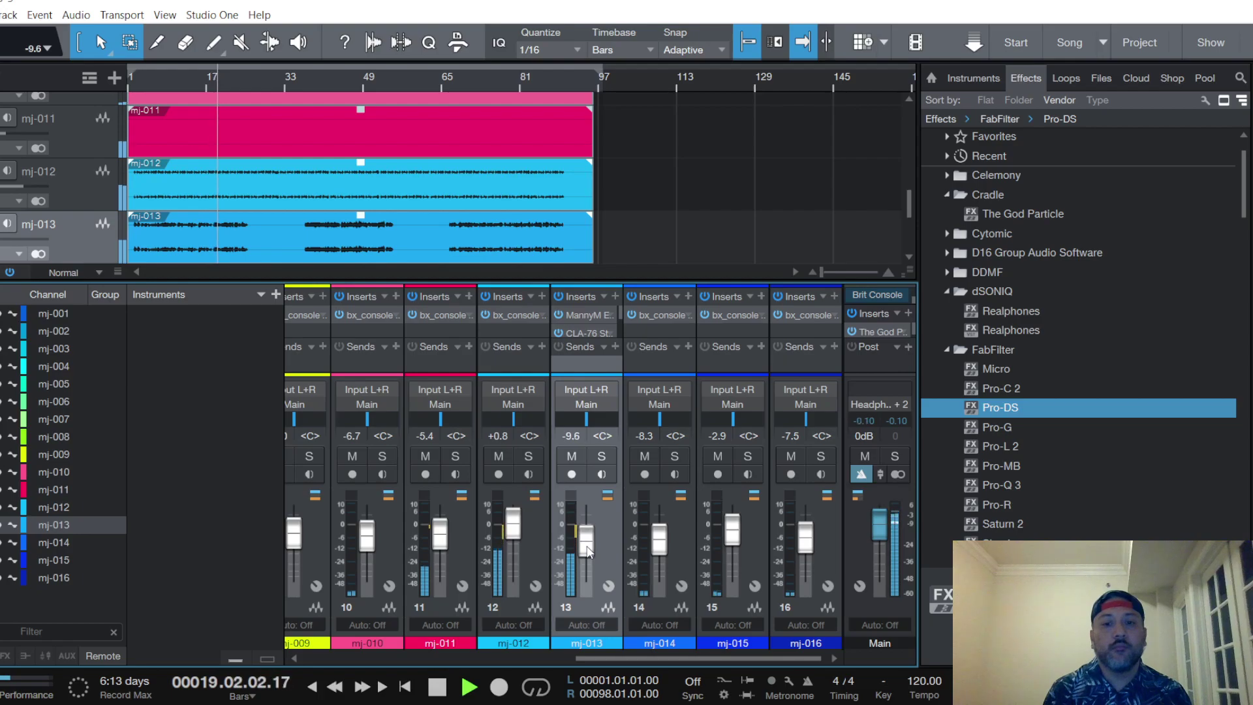
left_click_drag(587, 550, 589, 549)
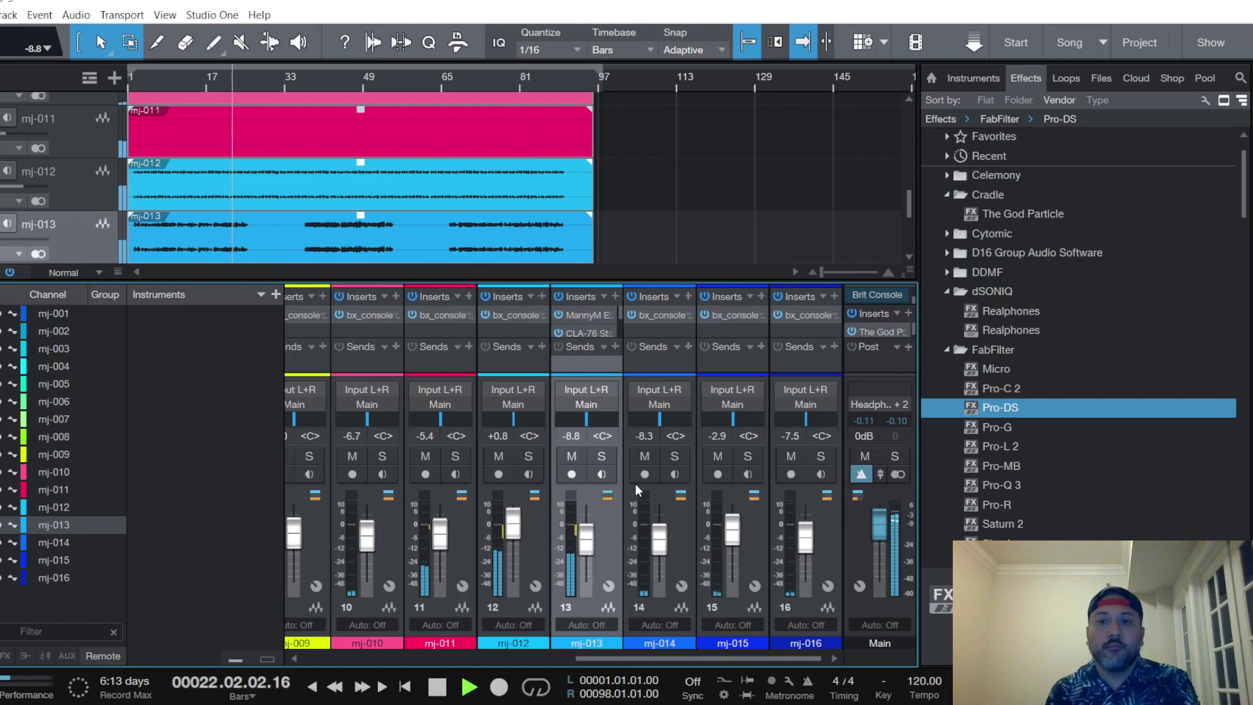
left_click_drag(587, 539, 589, 543)
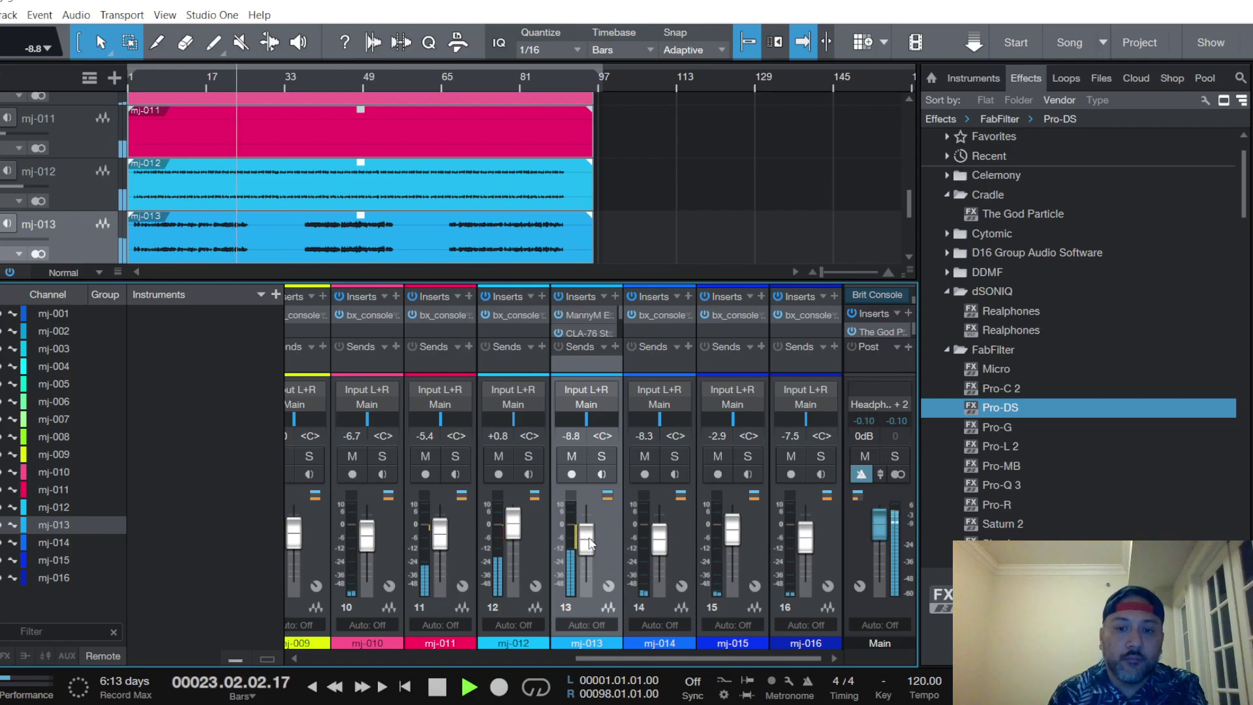
scroll(589, 539, "up", 3)
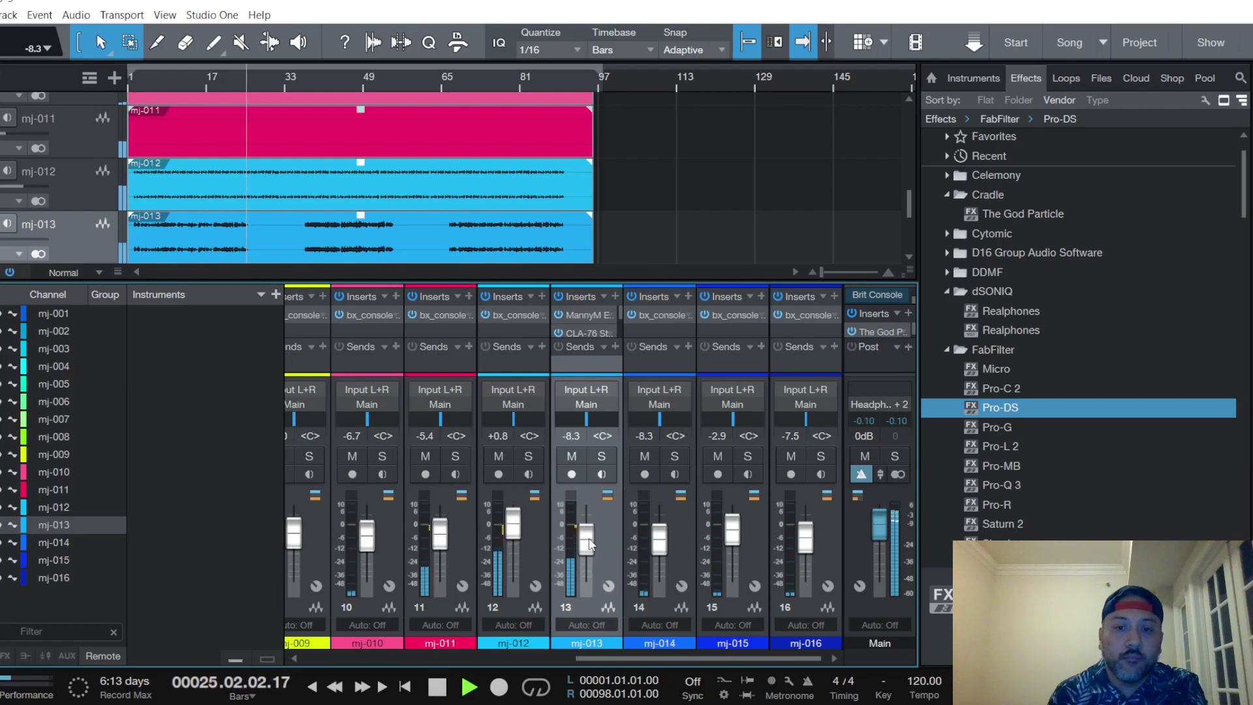
Lower the input of The God Particle on the Main channel to about -2.9 dB while the song plays
left_click(880, 295)
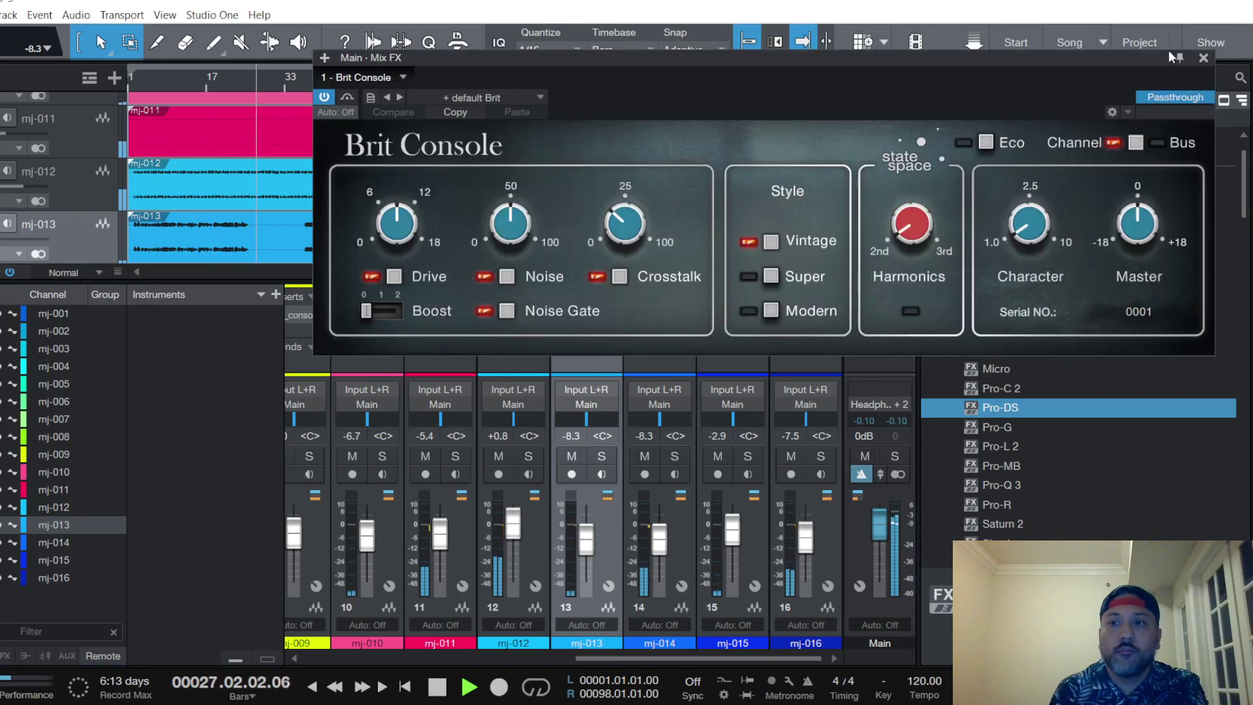
left_click(1205, 57)
left_click(878, 330)
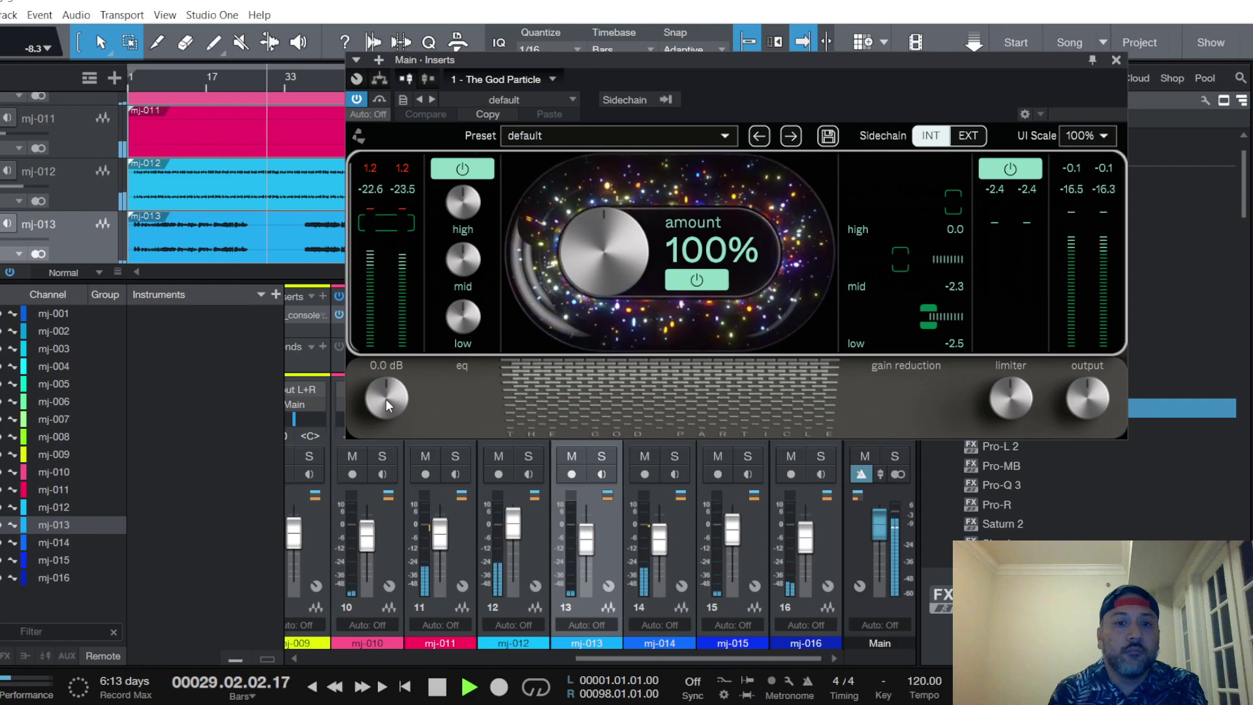
left_click_drag(385, 398, 382, 406)
left_click(388, 217)
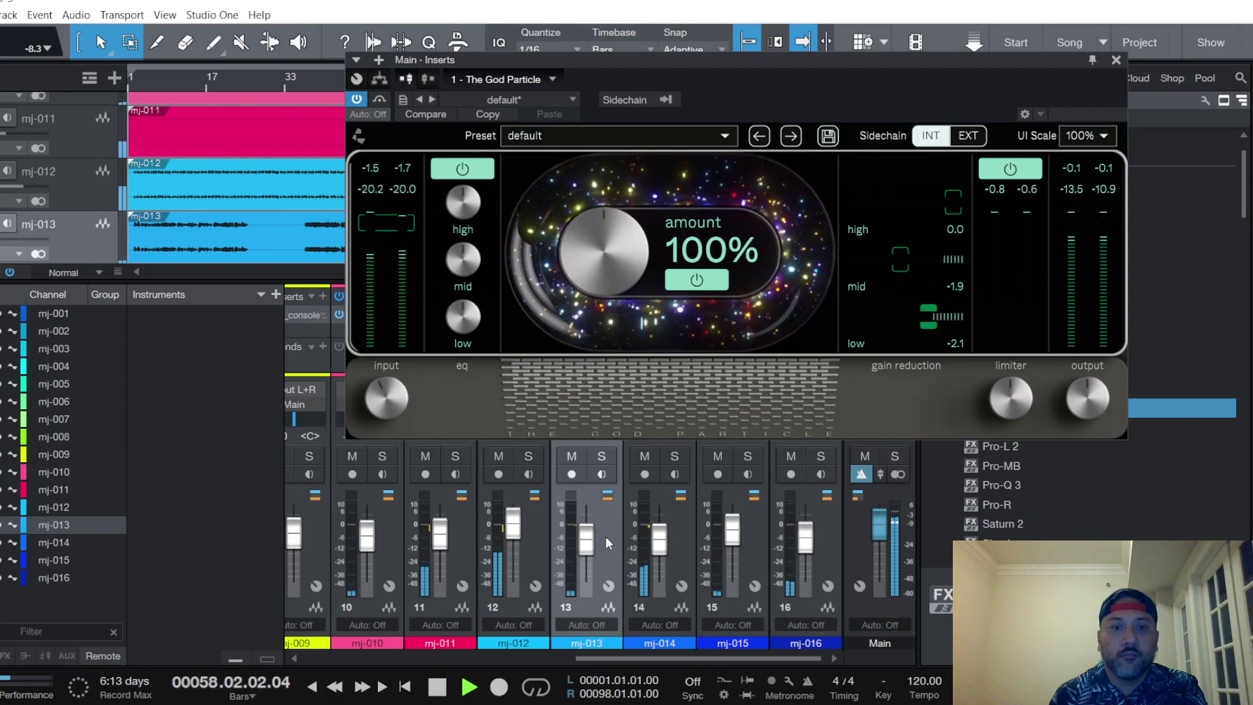
left_click_drag(384, 397, 385, 398)
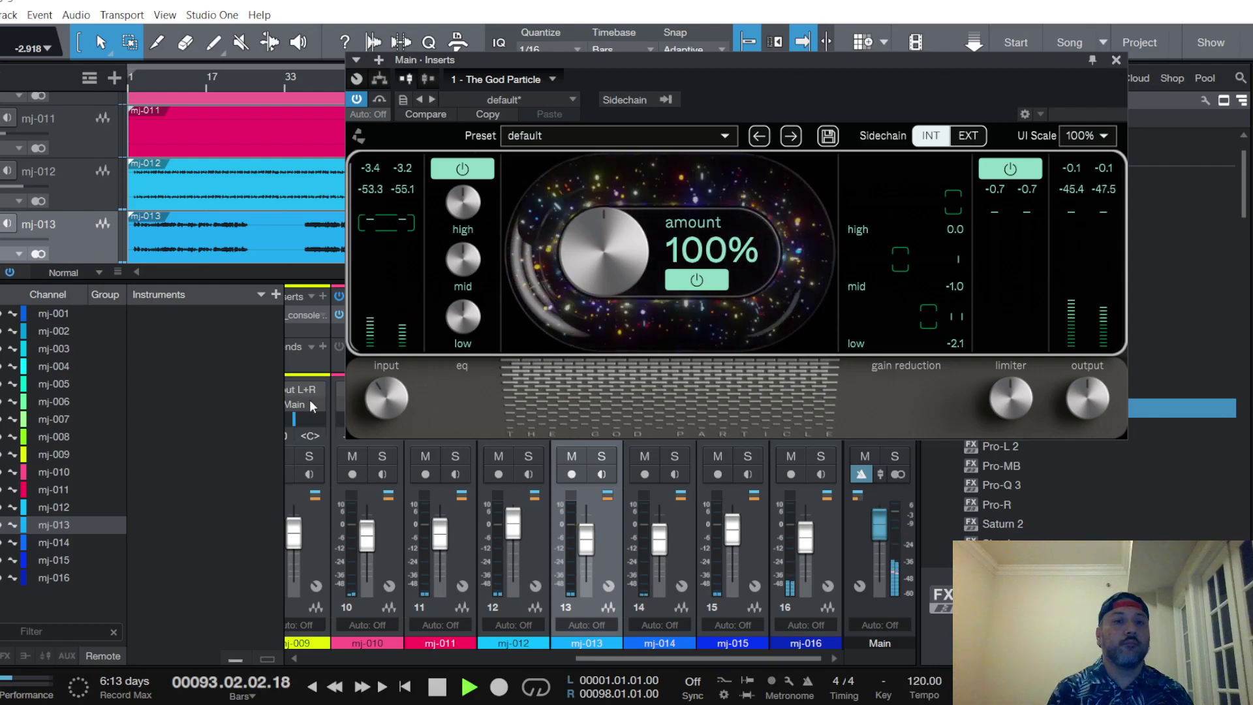
Lower the output of The God Particle on the Main channel to about -6.7 dB and save the song
key("space")
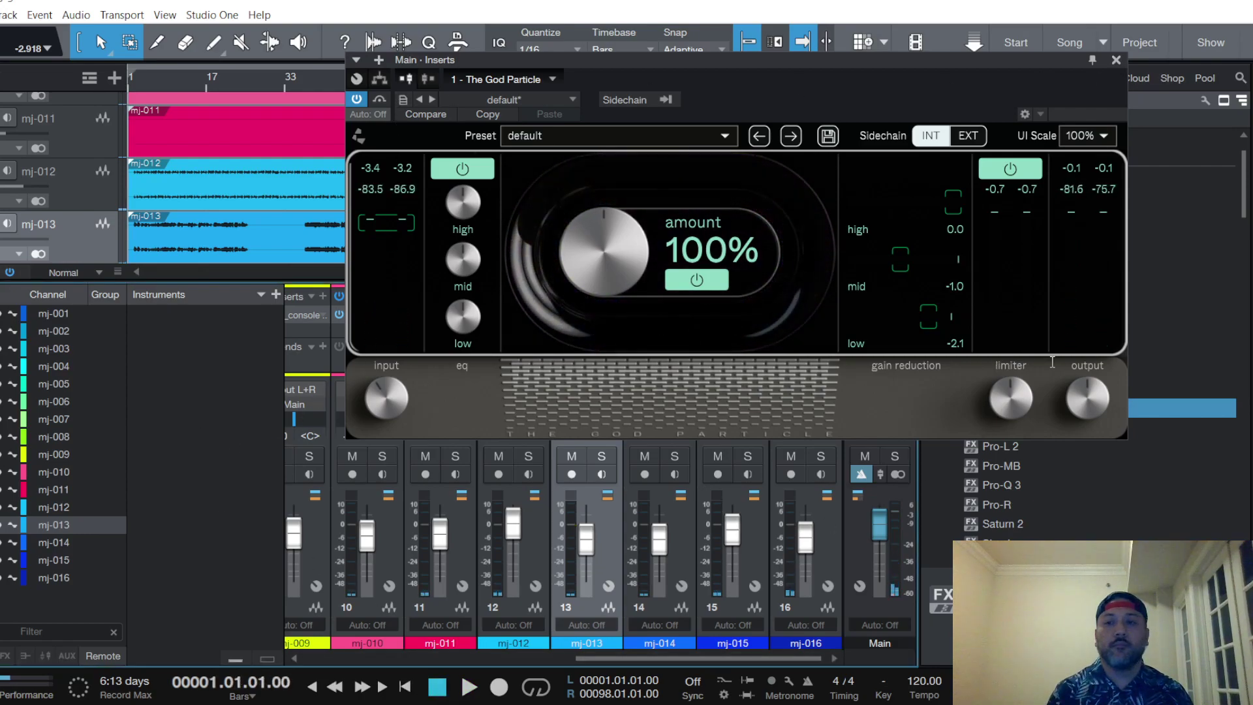
scroll(1090, 402, "down", 1)
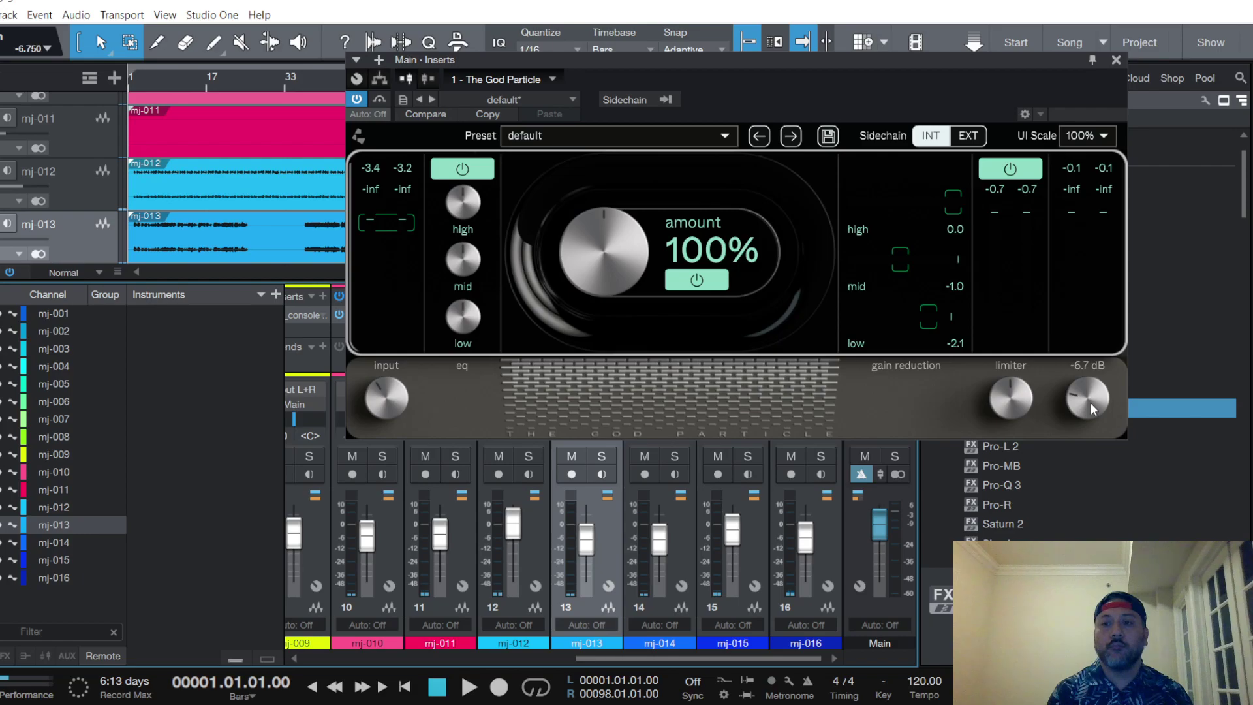
key("space")
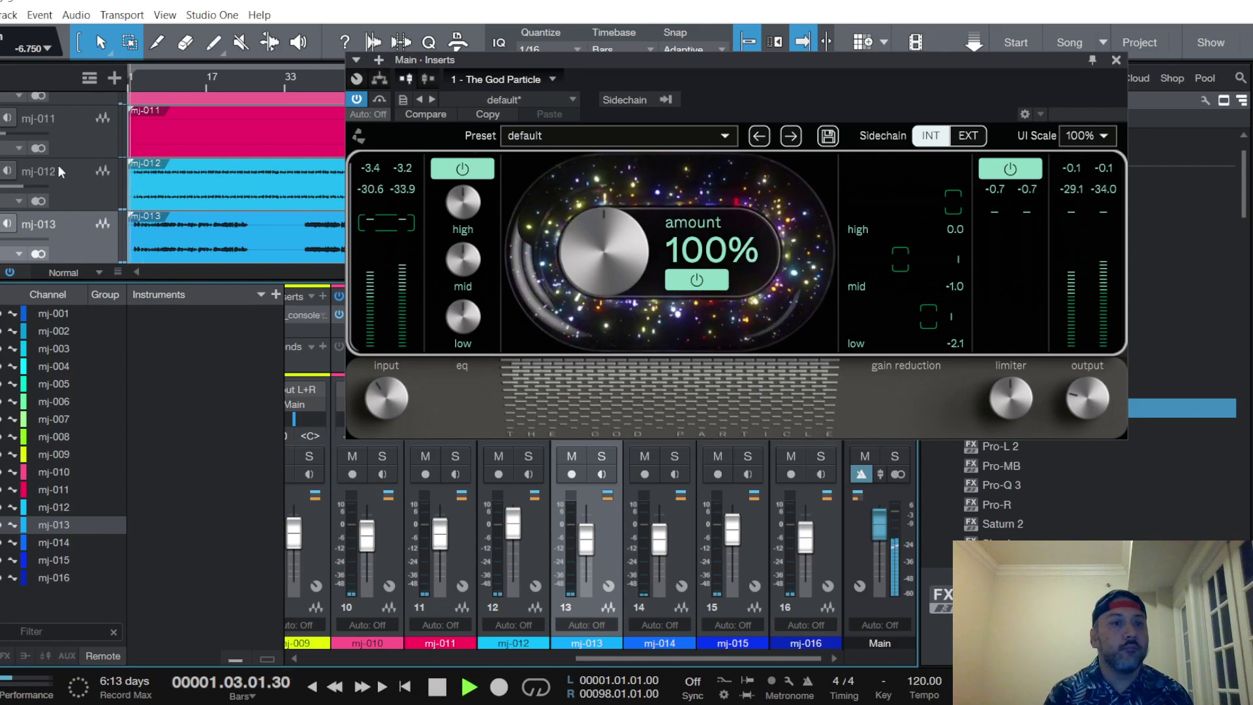
left_click(1, 15)
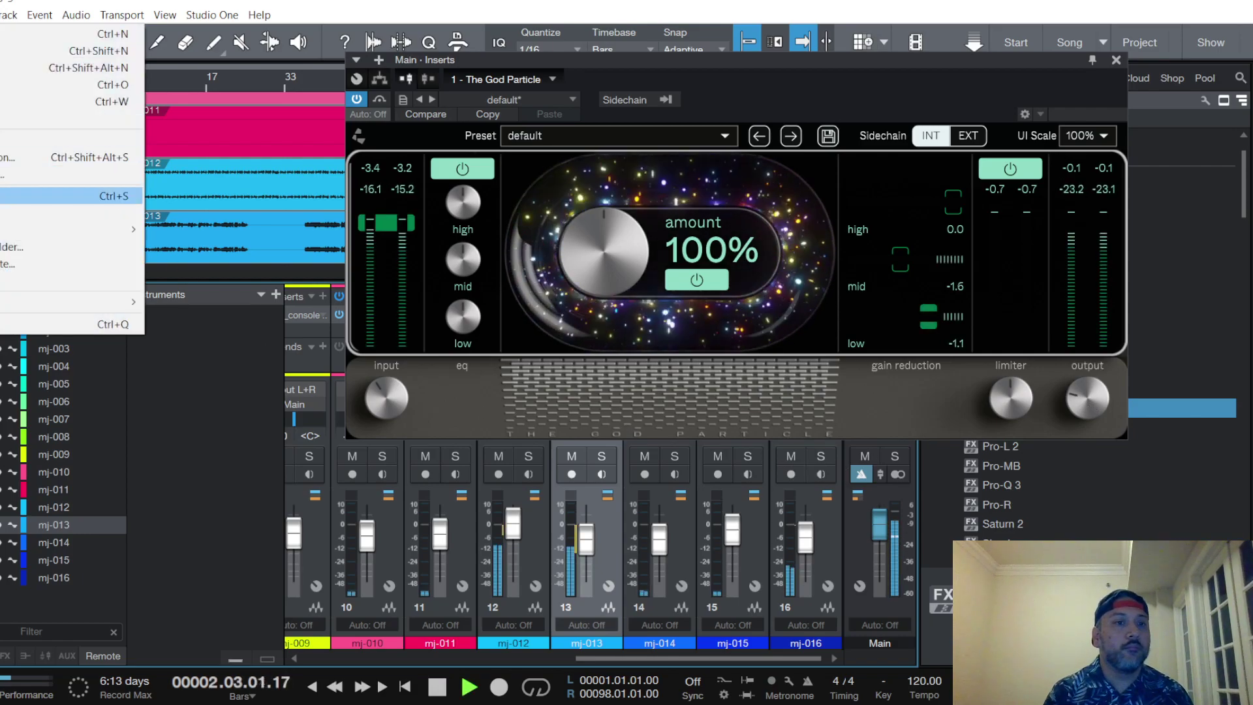
left_click(27, 195)
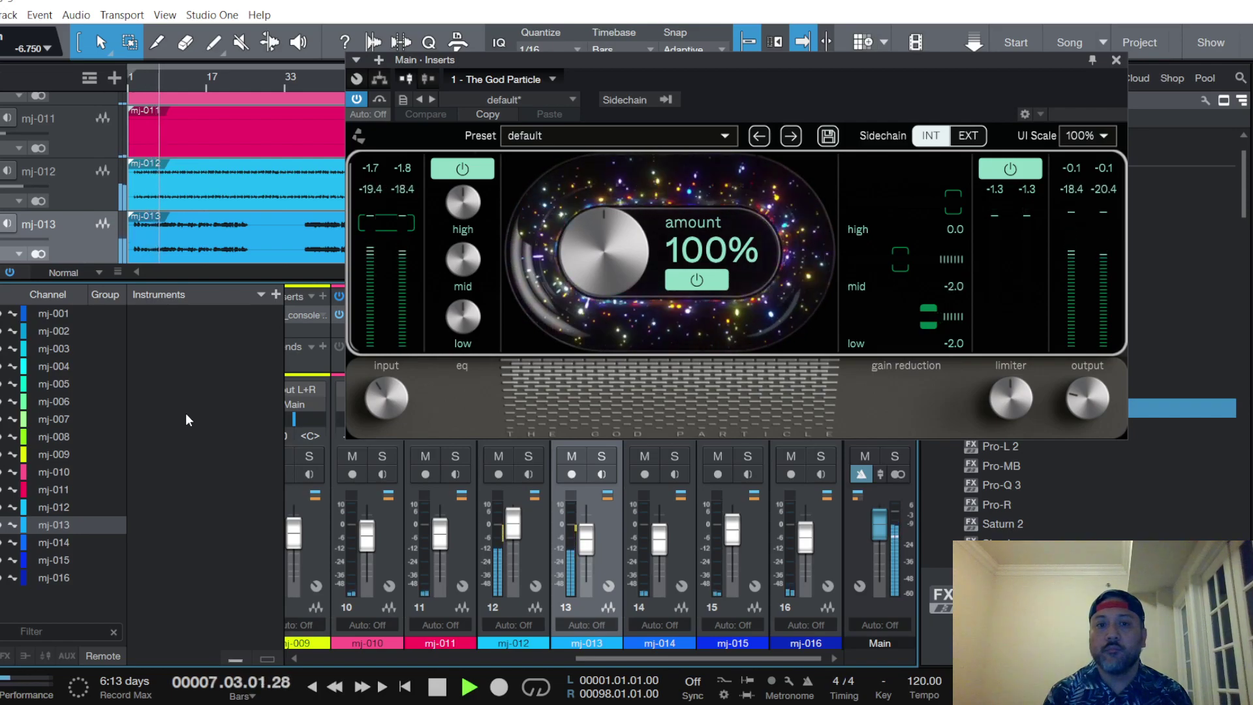
Set the input of The God Particle on Main to about -4.1 dB during playback and save the song
mouse_move(382, 407)
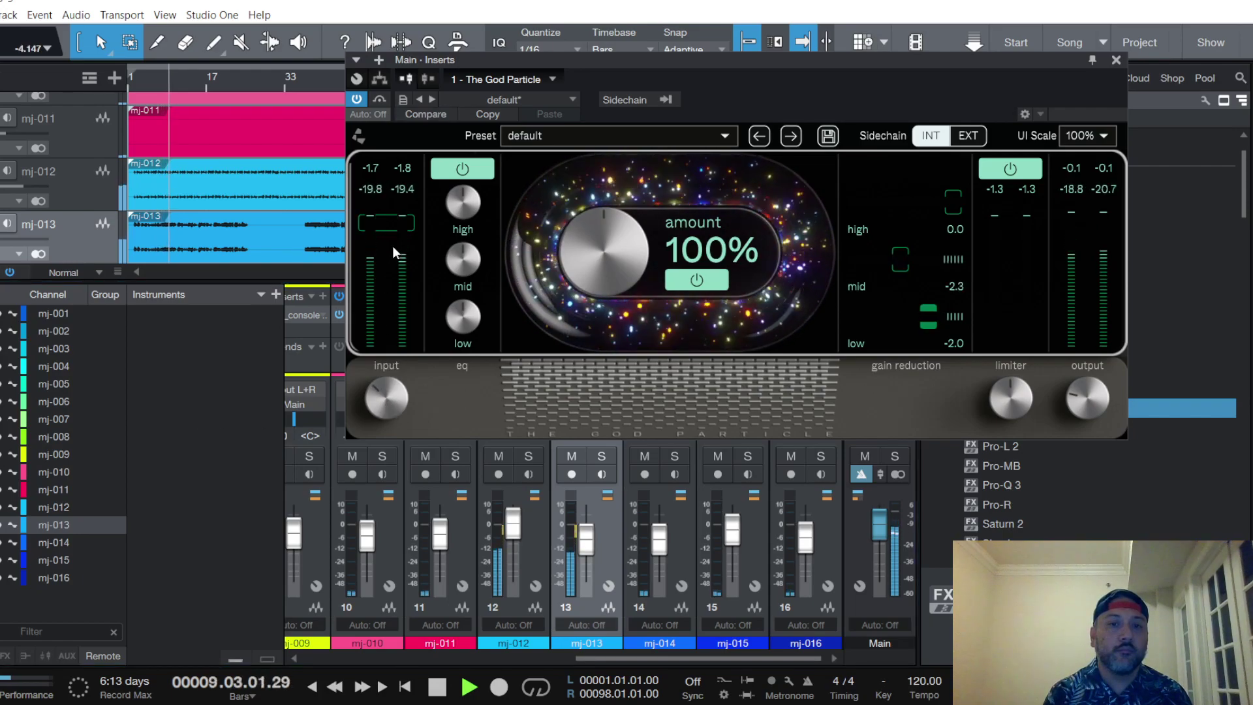
mouse_move(400, 386)
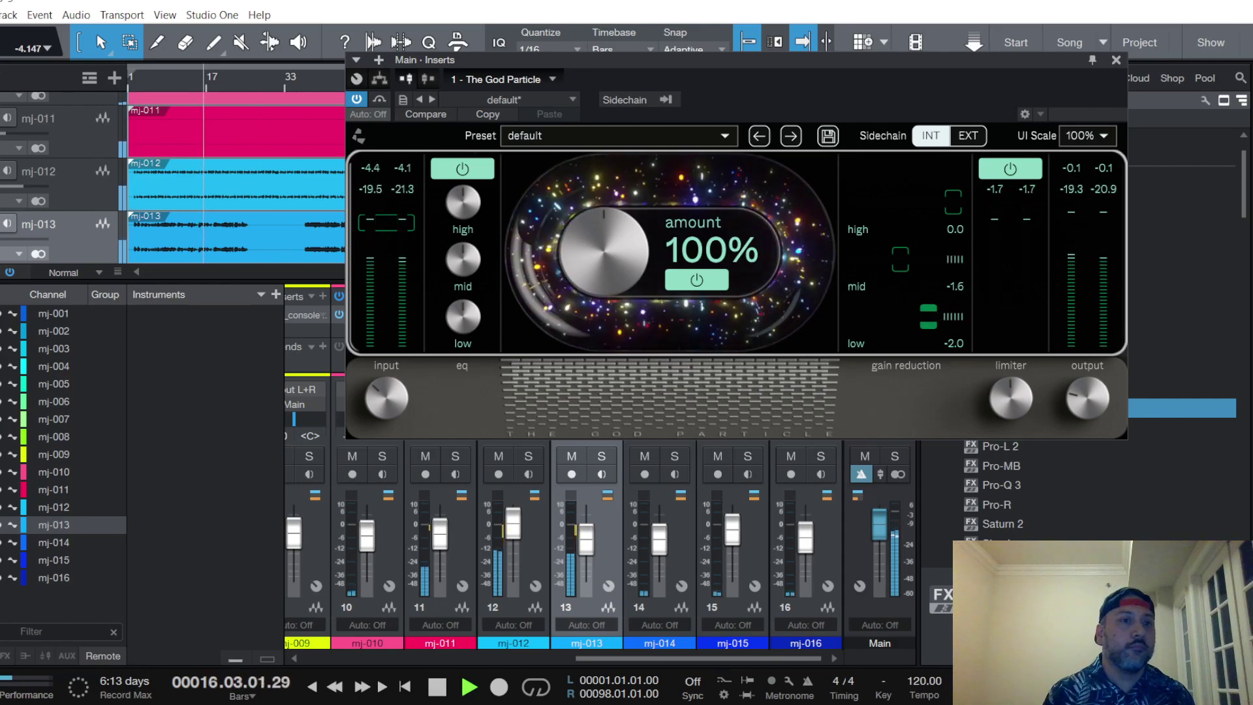
left_click(2, 14)
left_click(39, 196)
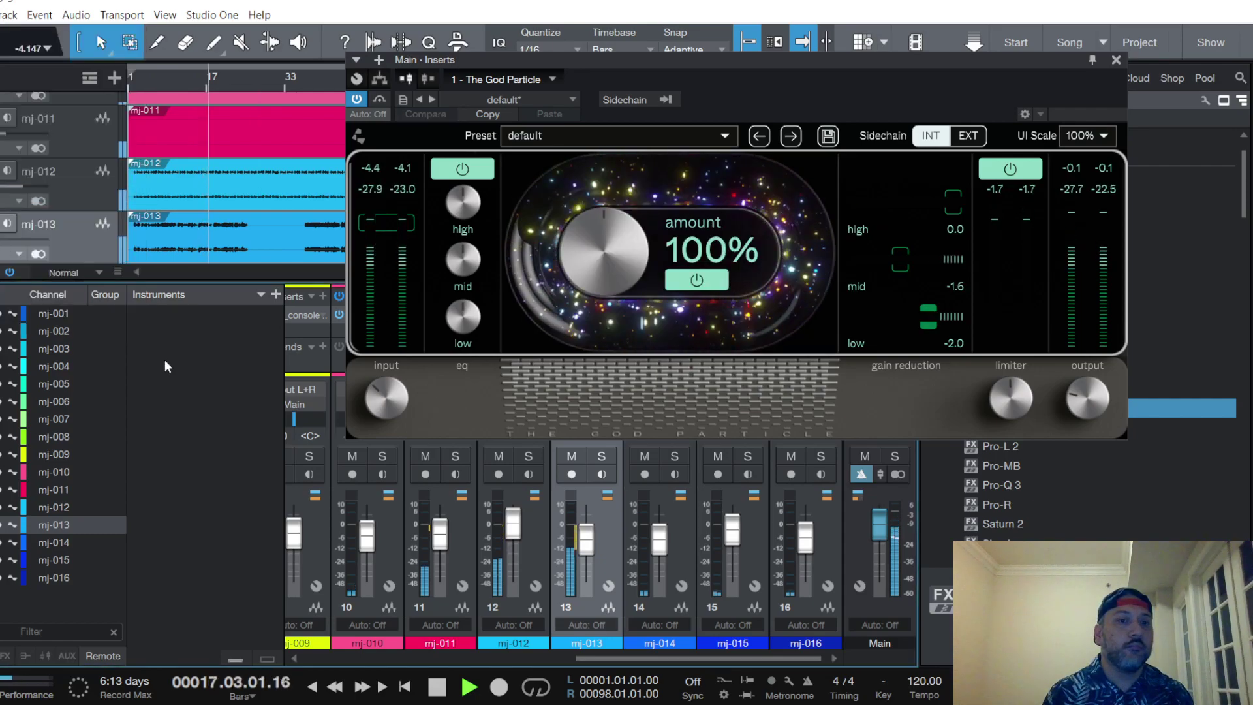
Close The God Particle, stop playback and save the song again
left_click(1116, 60)
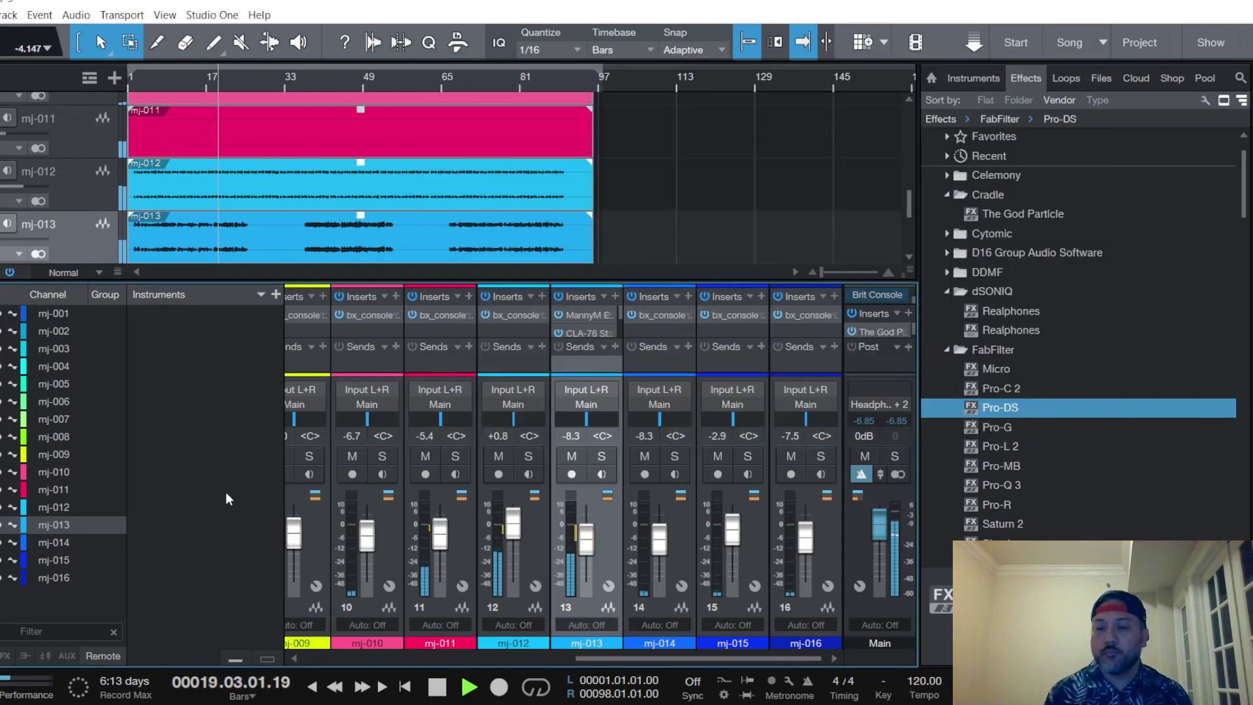
key("space")
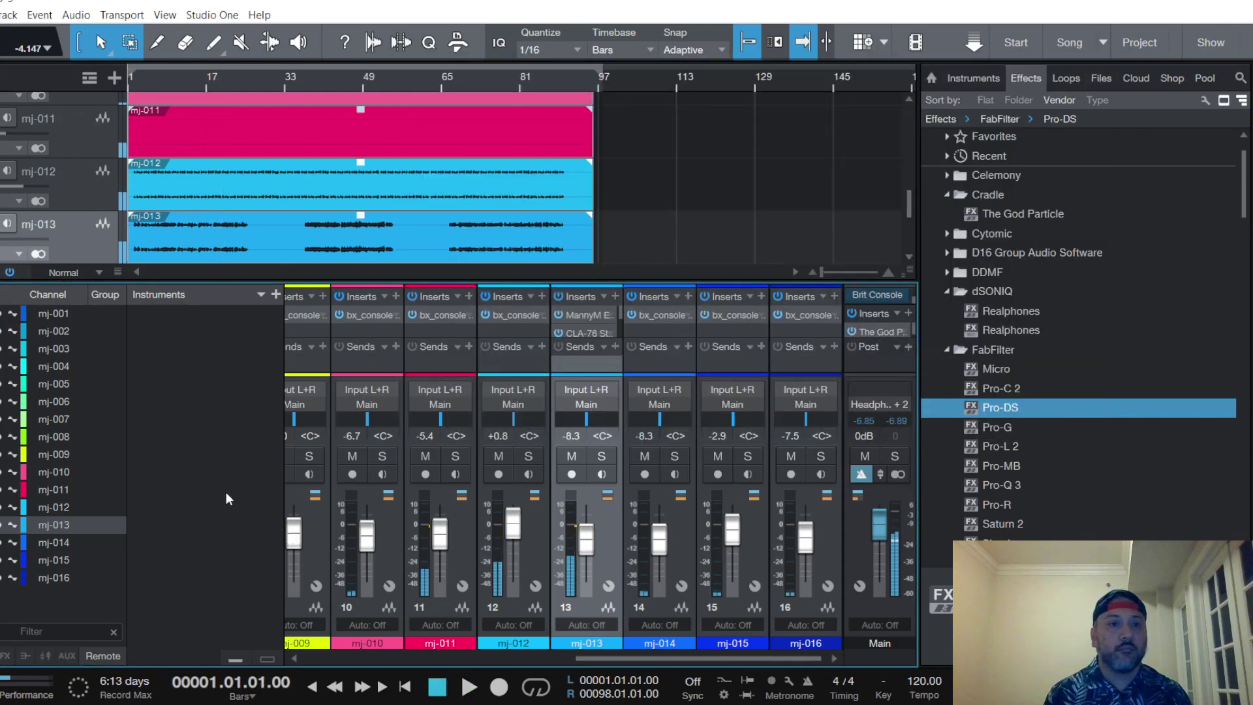
left_click(1, 14)
left_click(65, 196)
Switch to OBS, unmute the Mic/Aux audio source, and minimize OBS to return to Studio One
key("alt+Tab")
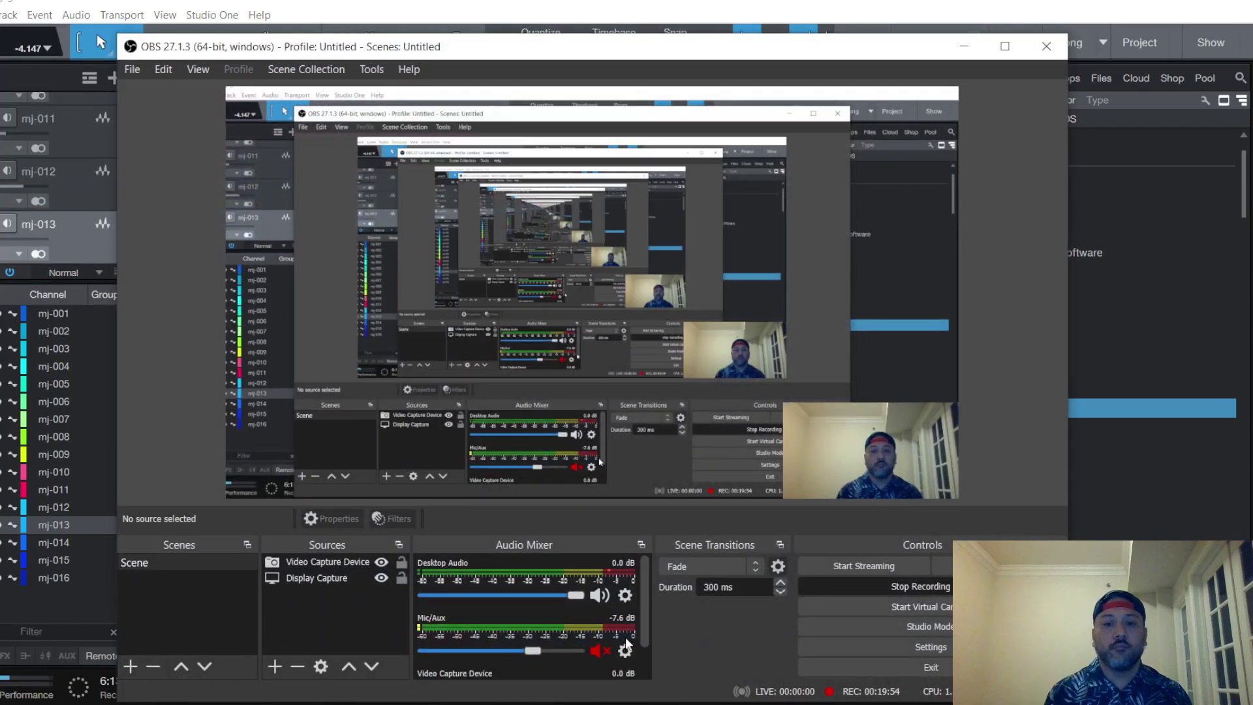
left_click(595, 651)
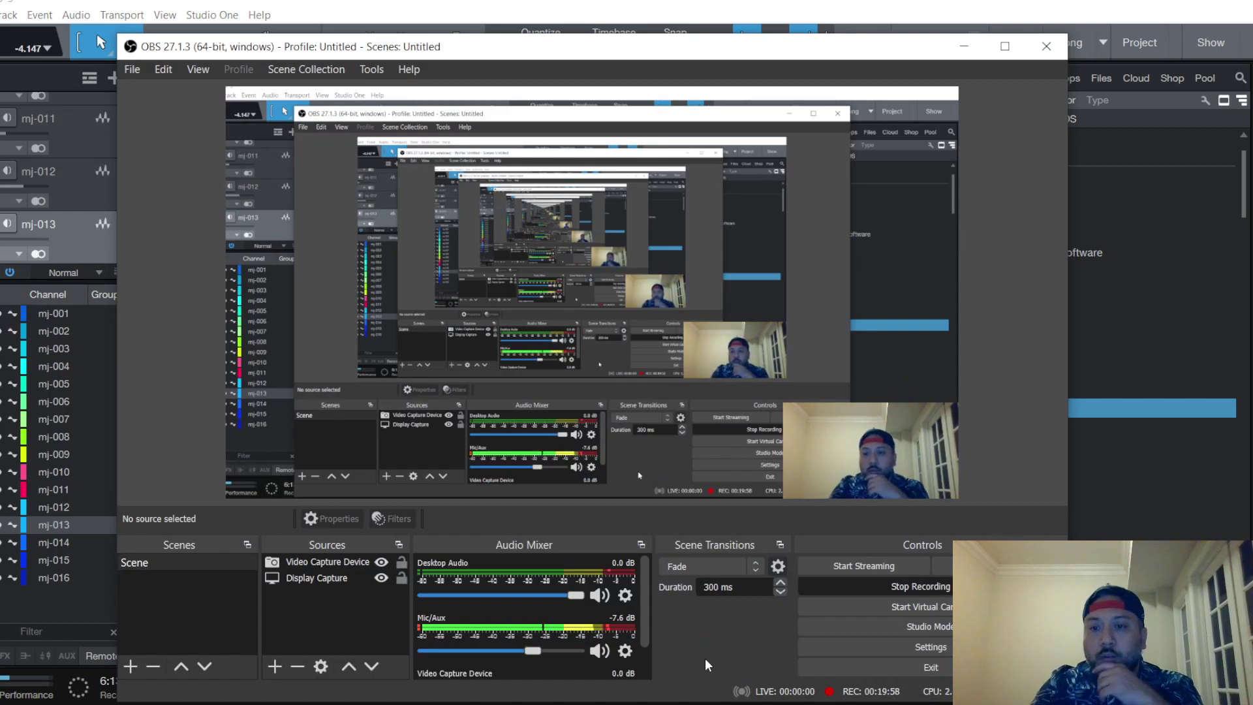
left_click(964, 46)
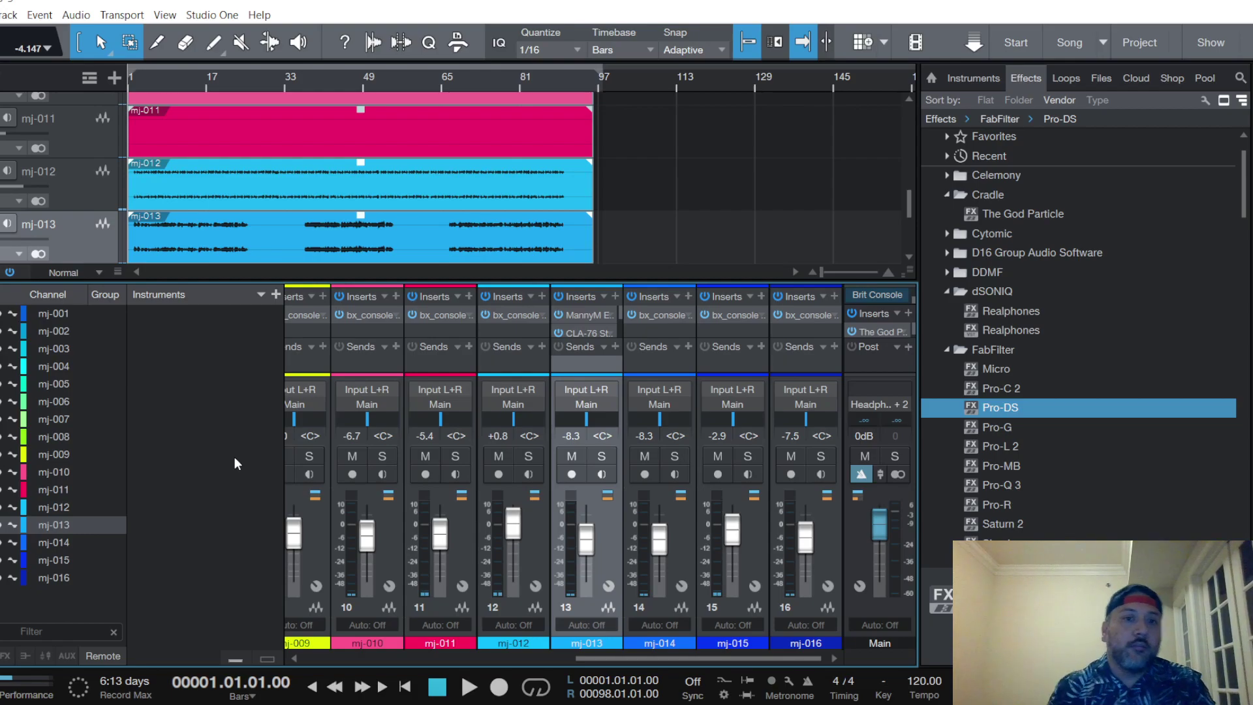
left_click(1, 14)
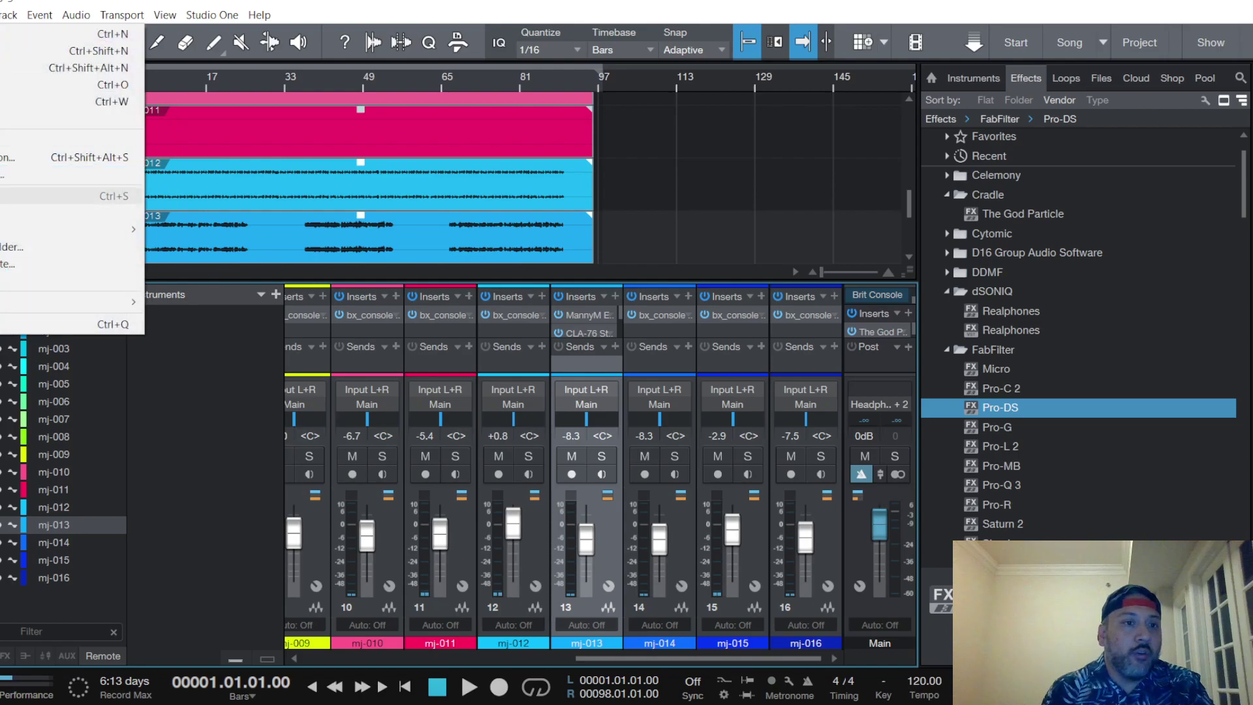
left_click(232, 363)
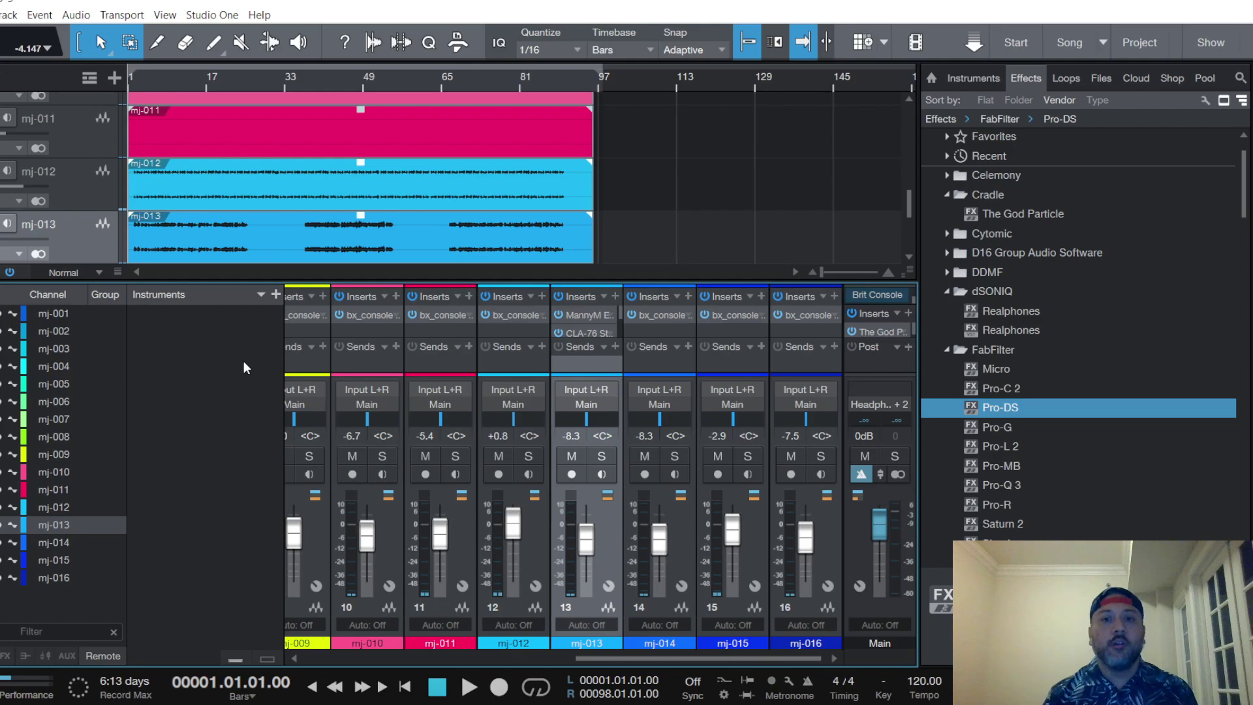
Review mj-013's inserts in order: MannyM EQ Stereo, CLA-76 Stereo, Pro-DS and bx_console SSL 4000 E
double_click(591, 316)
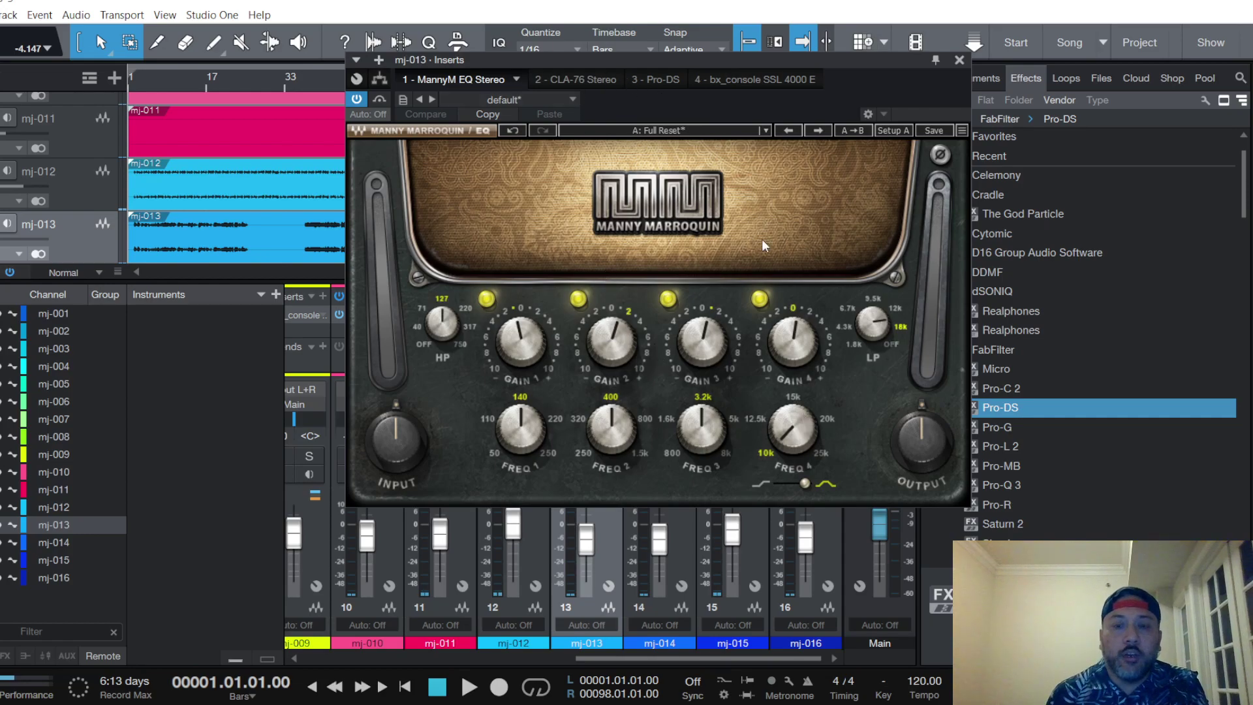
left_click(591, 79)
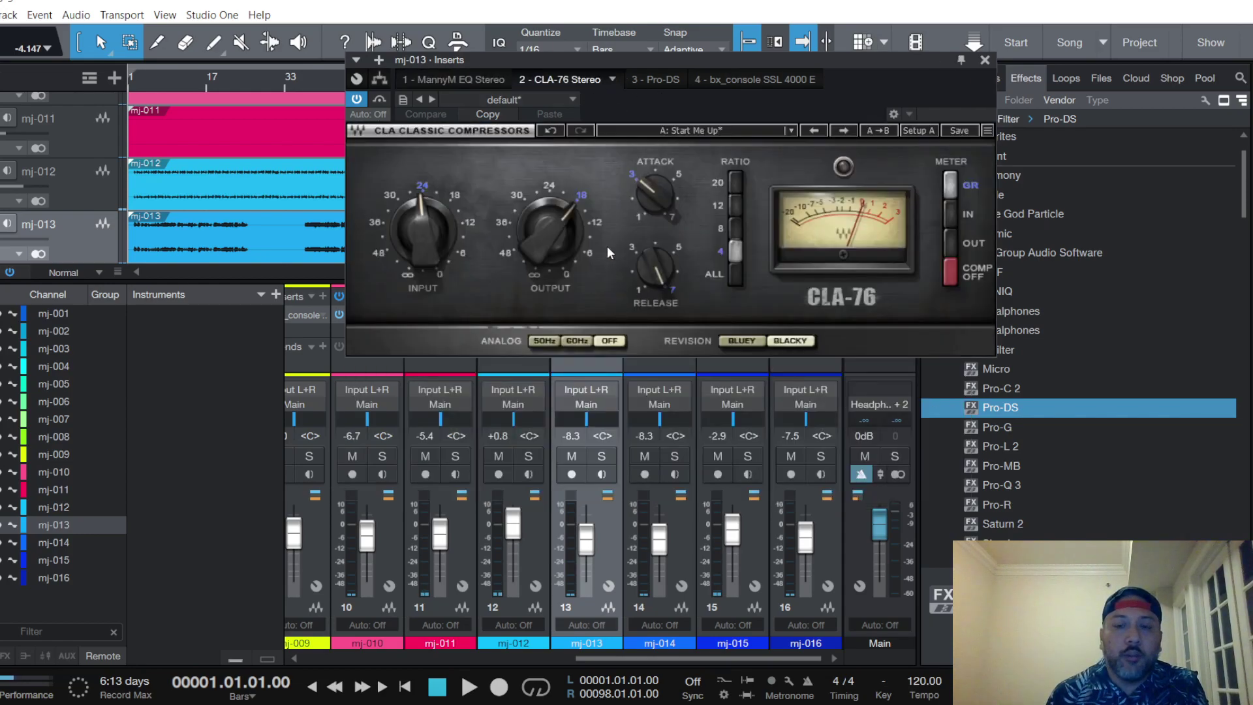
left_click(653, 79)
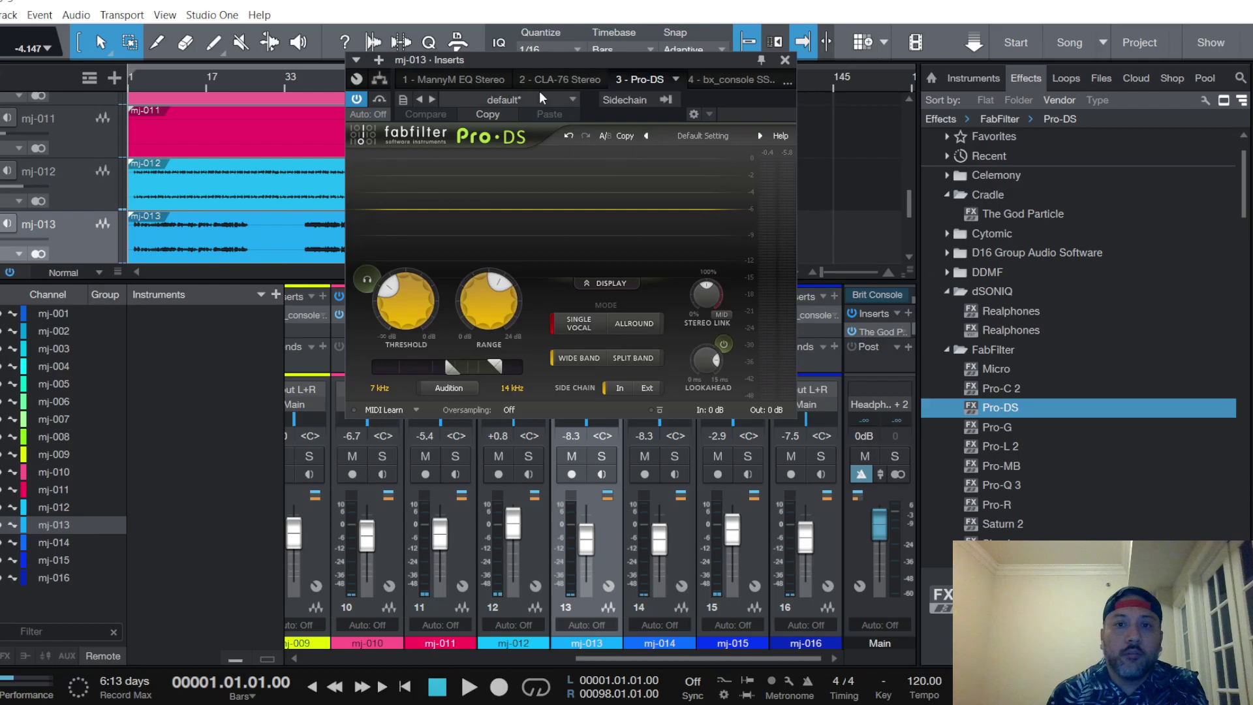
left_click(745, 80)
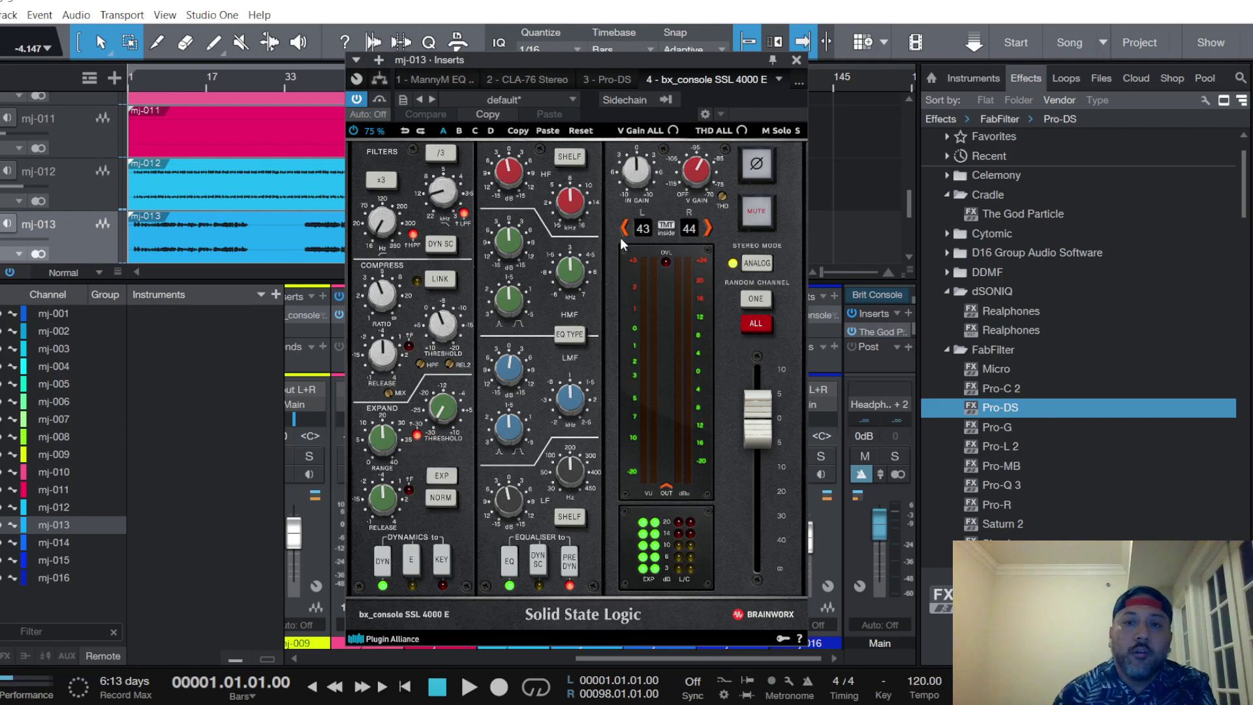
left_click(797, 60)
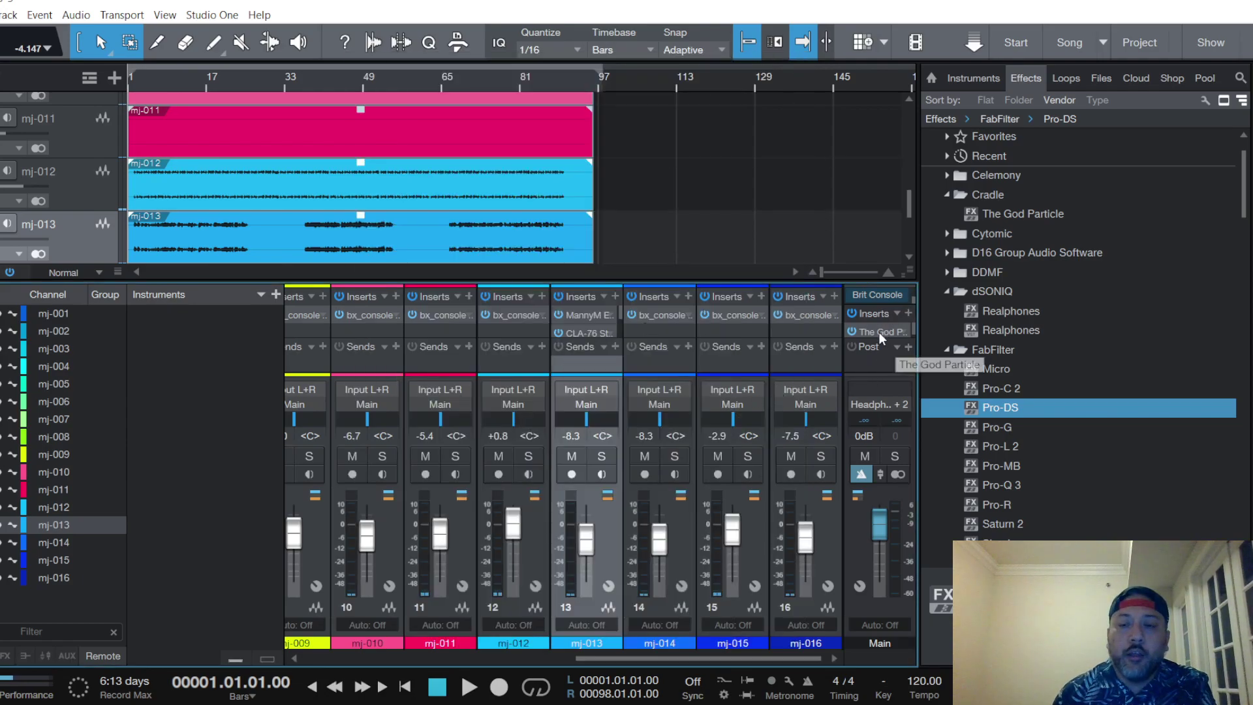
Review the Main channel's Brit Console mix effect and The God Particle insert, closing each one after viewing
left_click(884, 295)
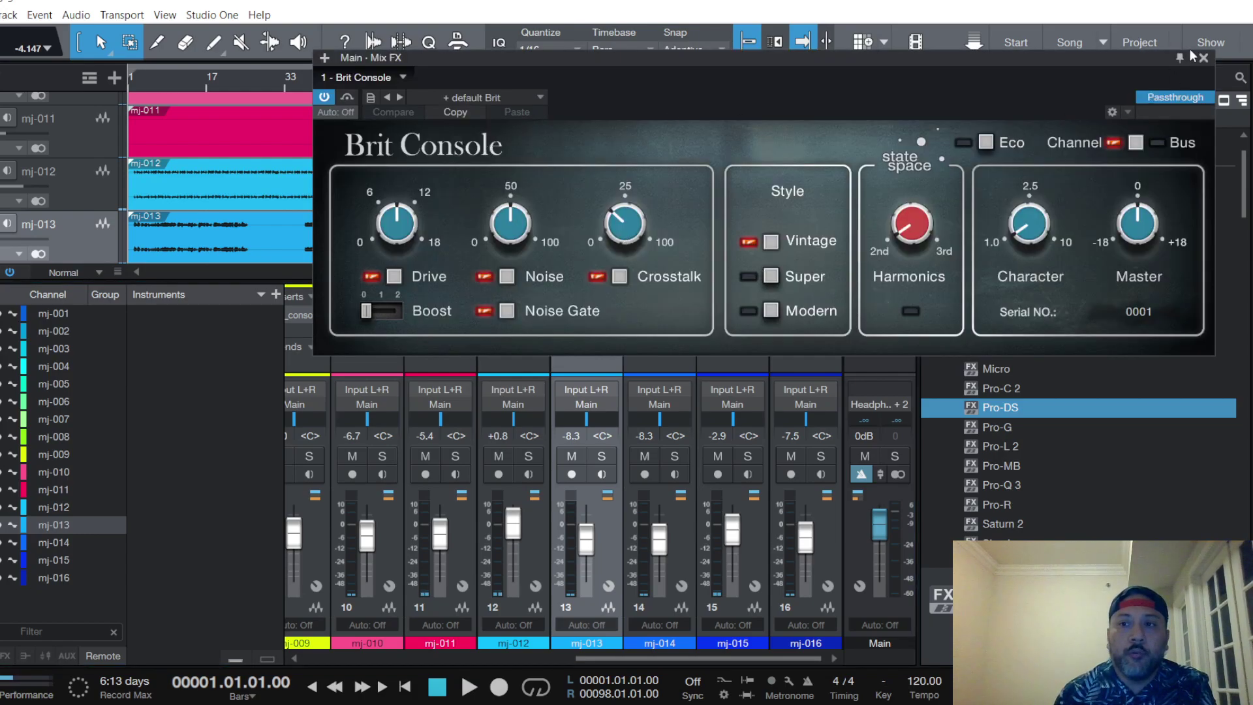
left_click(1205, 59)
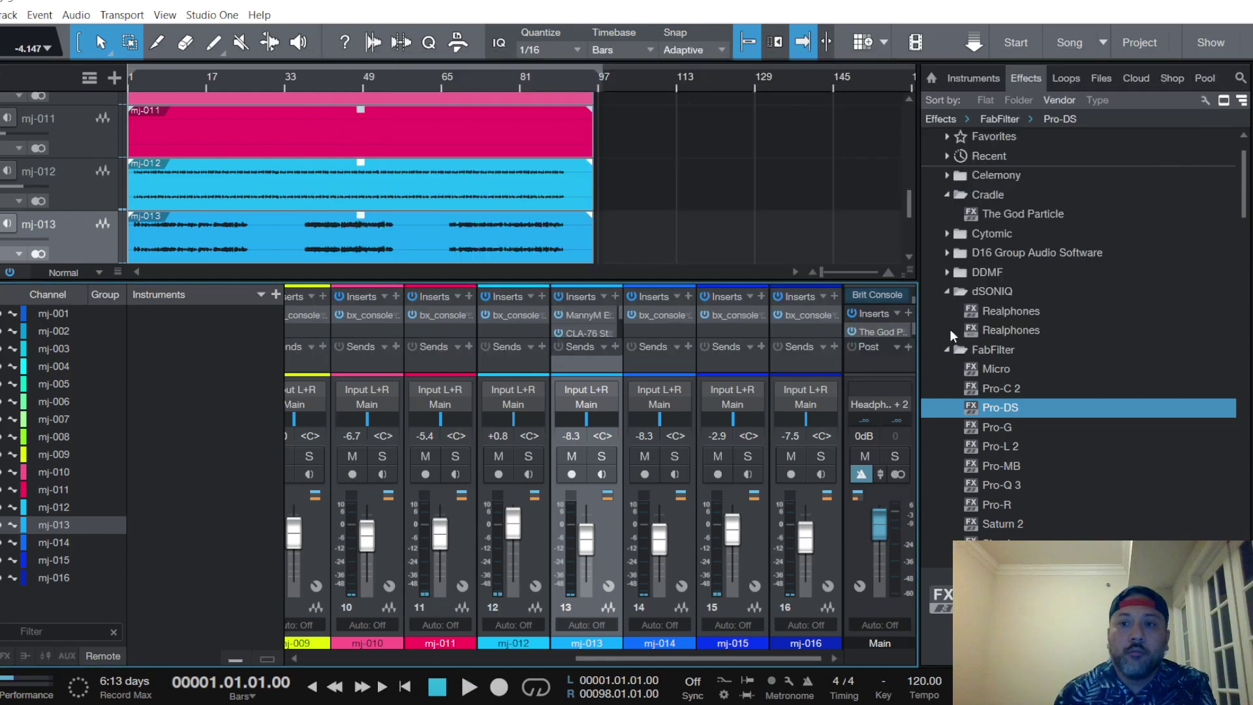
left_click(876, 332)
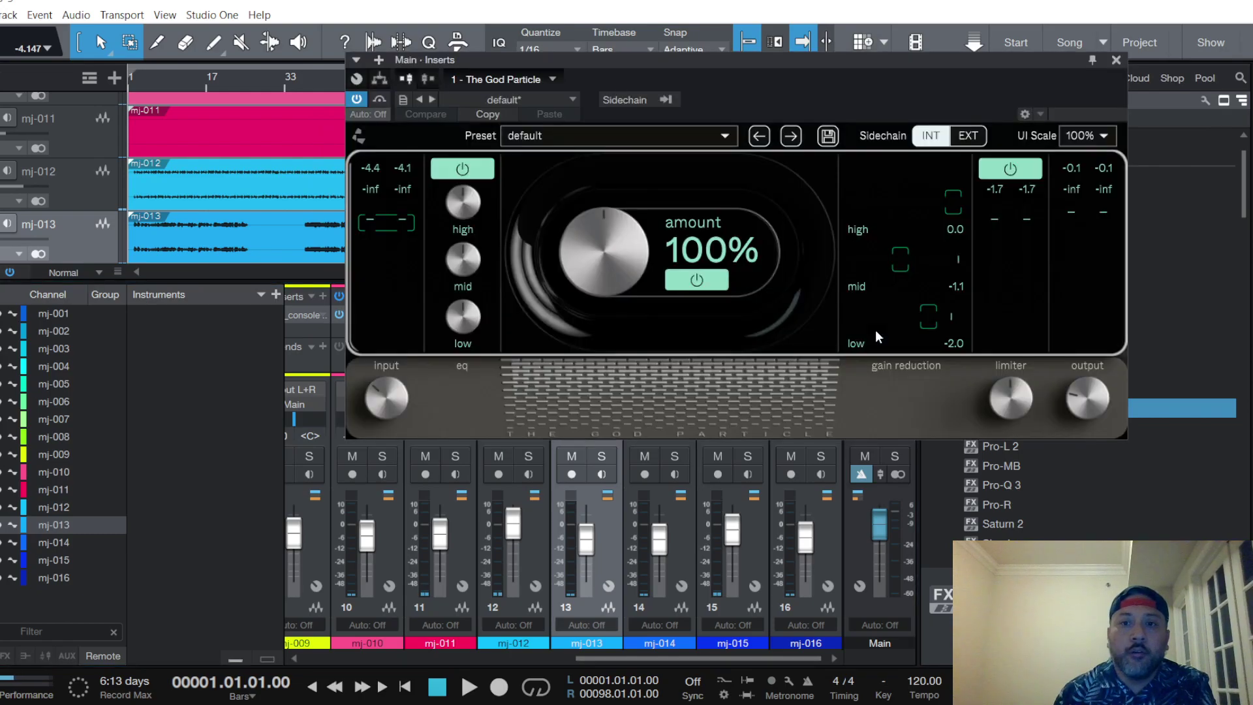
left_click(1117, 59)
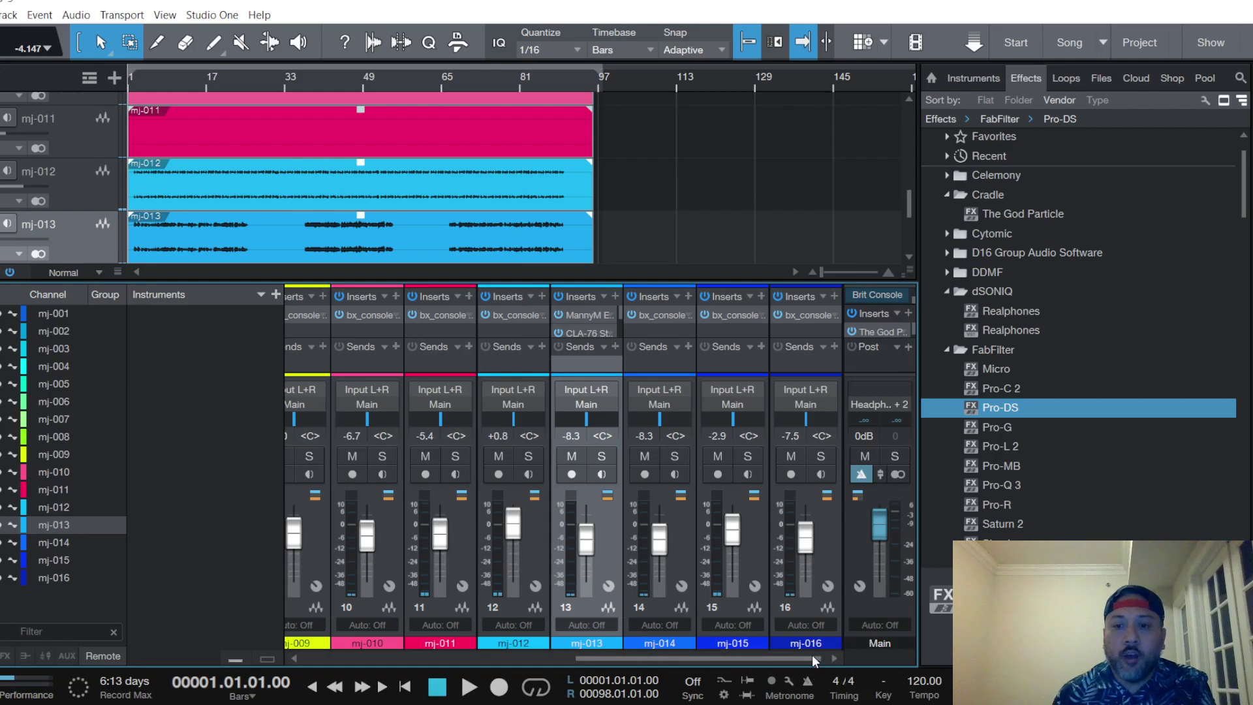
Review the mixer channels starting from mj-001 and save the finished song
left_click_drag(810, 656, 413, 666)
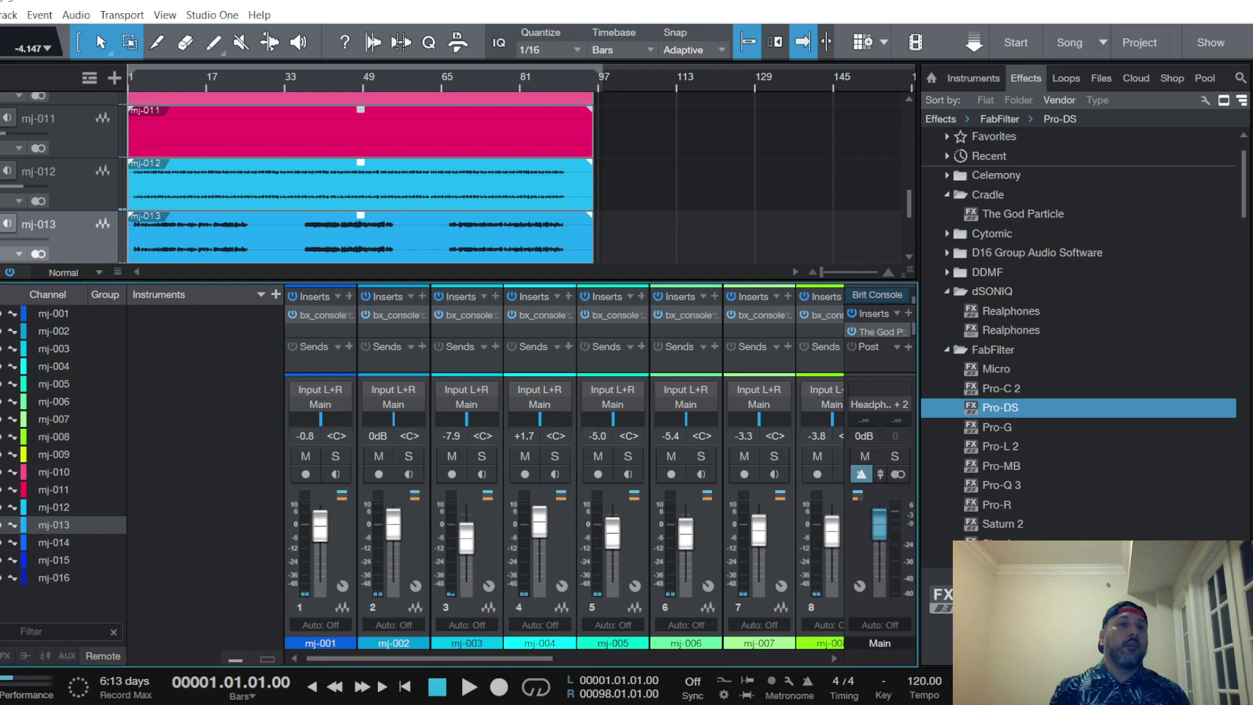
left_click(2, 14)
left_click(13, 196)
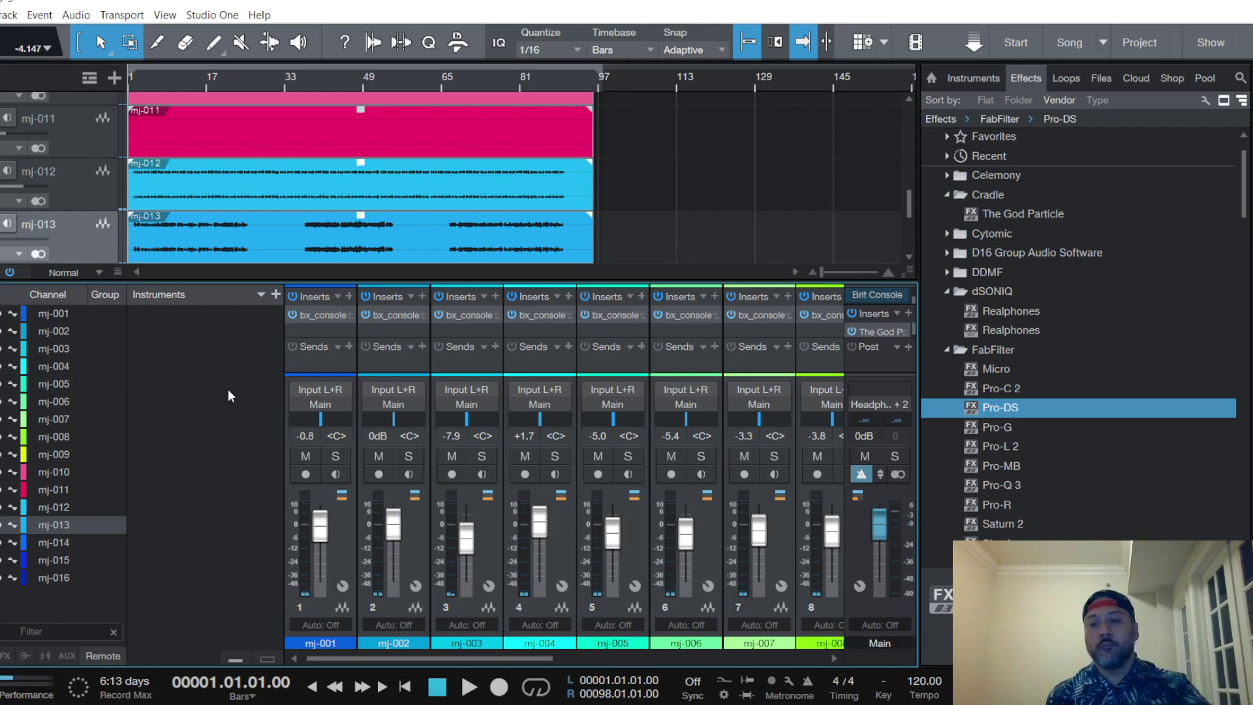
Switch to OBS to stop the recording
key("alt+Tab")
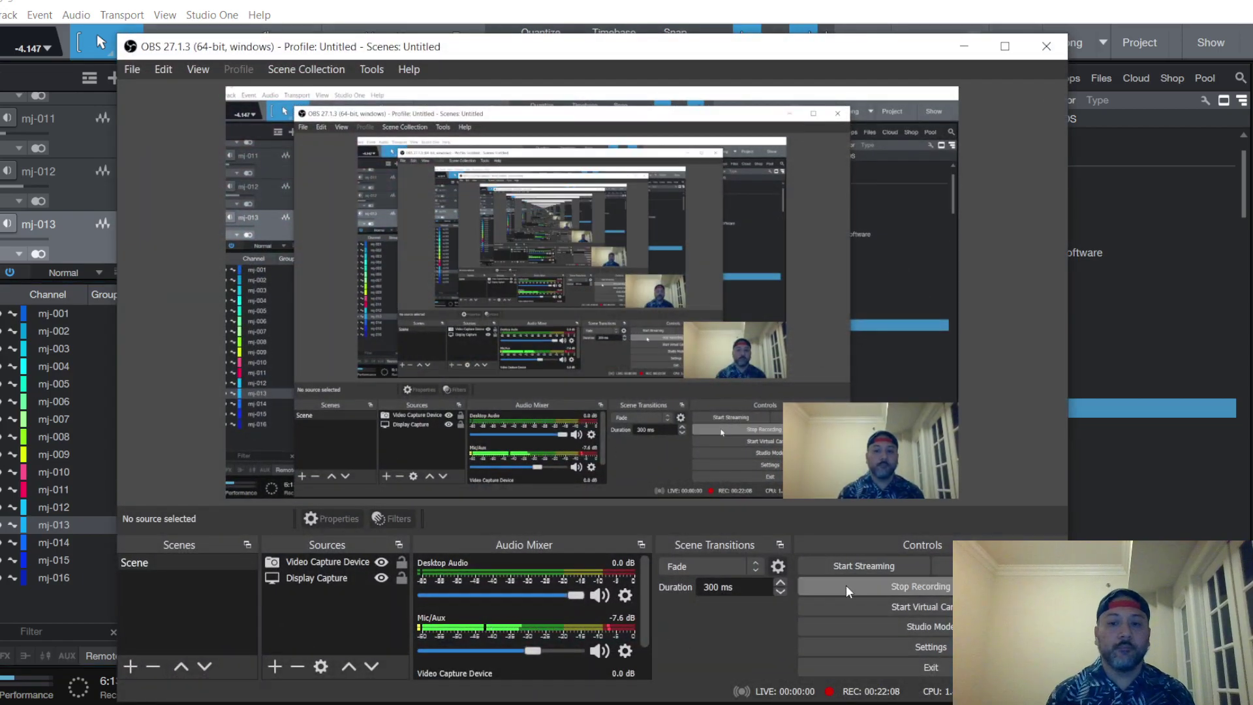